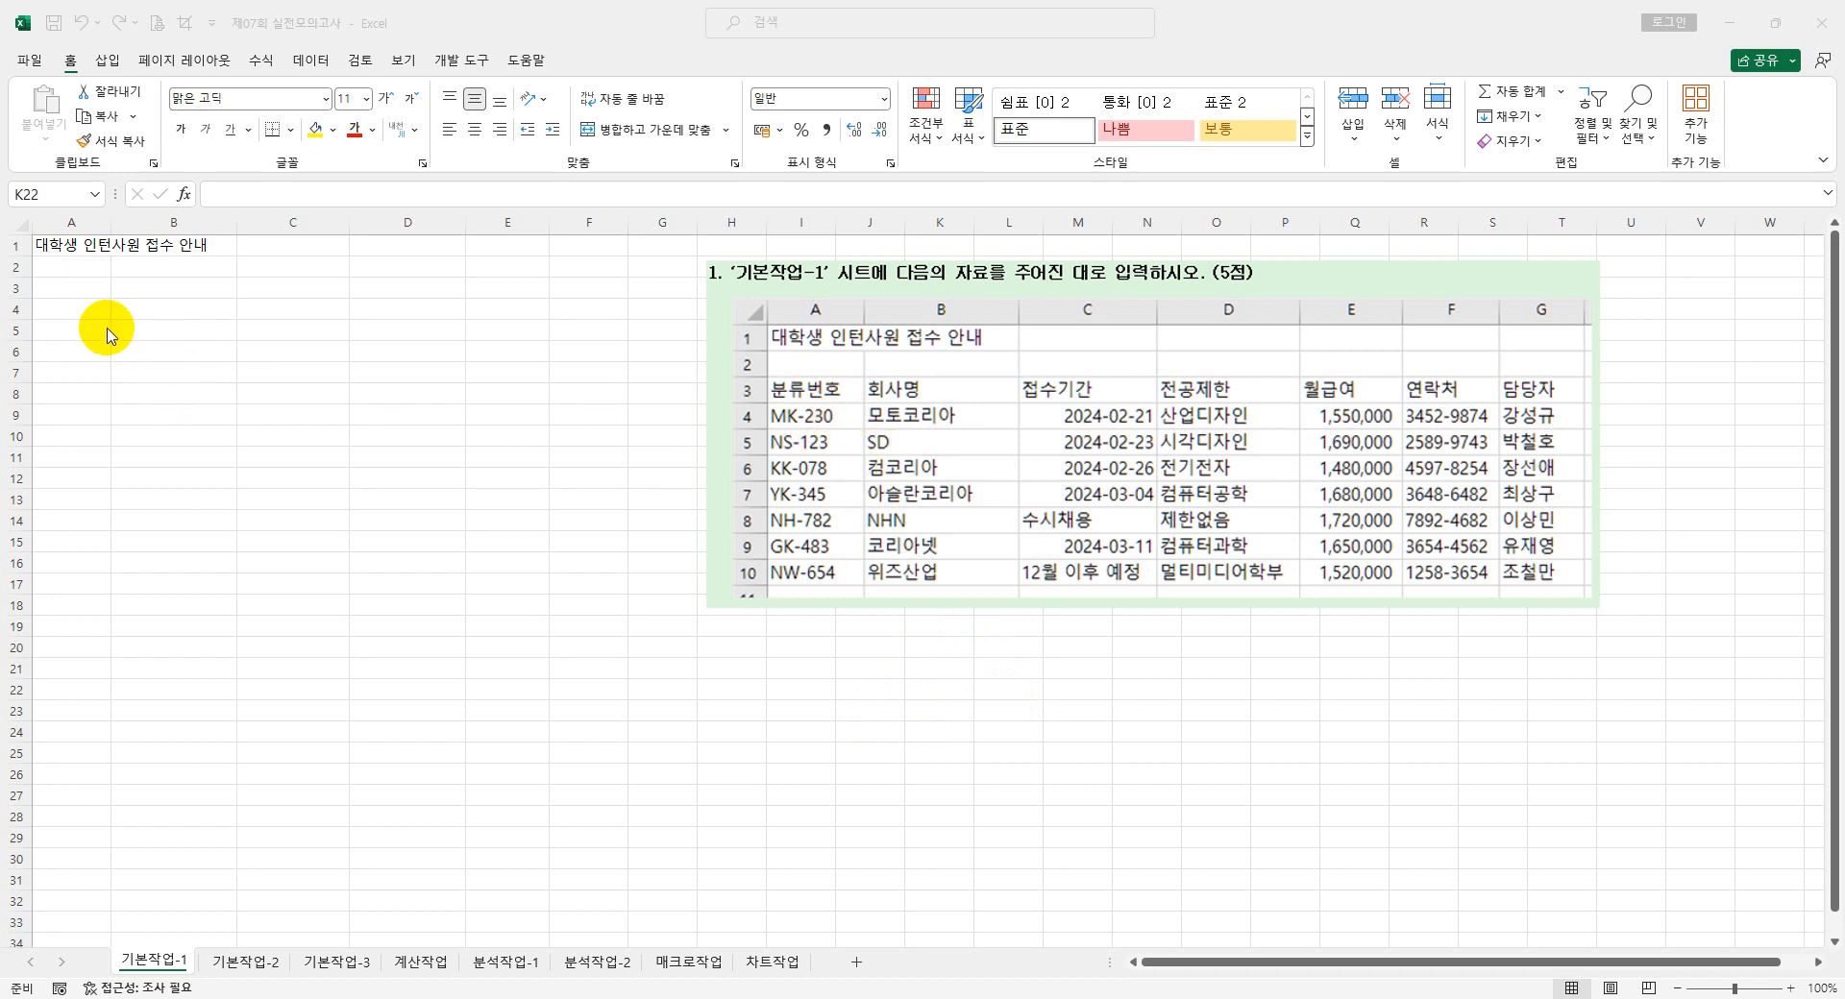
- On the 기본작업-2 sheet, merge and center the title across A1:G1
left_click(266, 967)
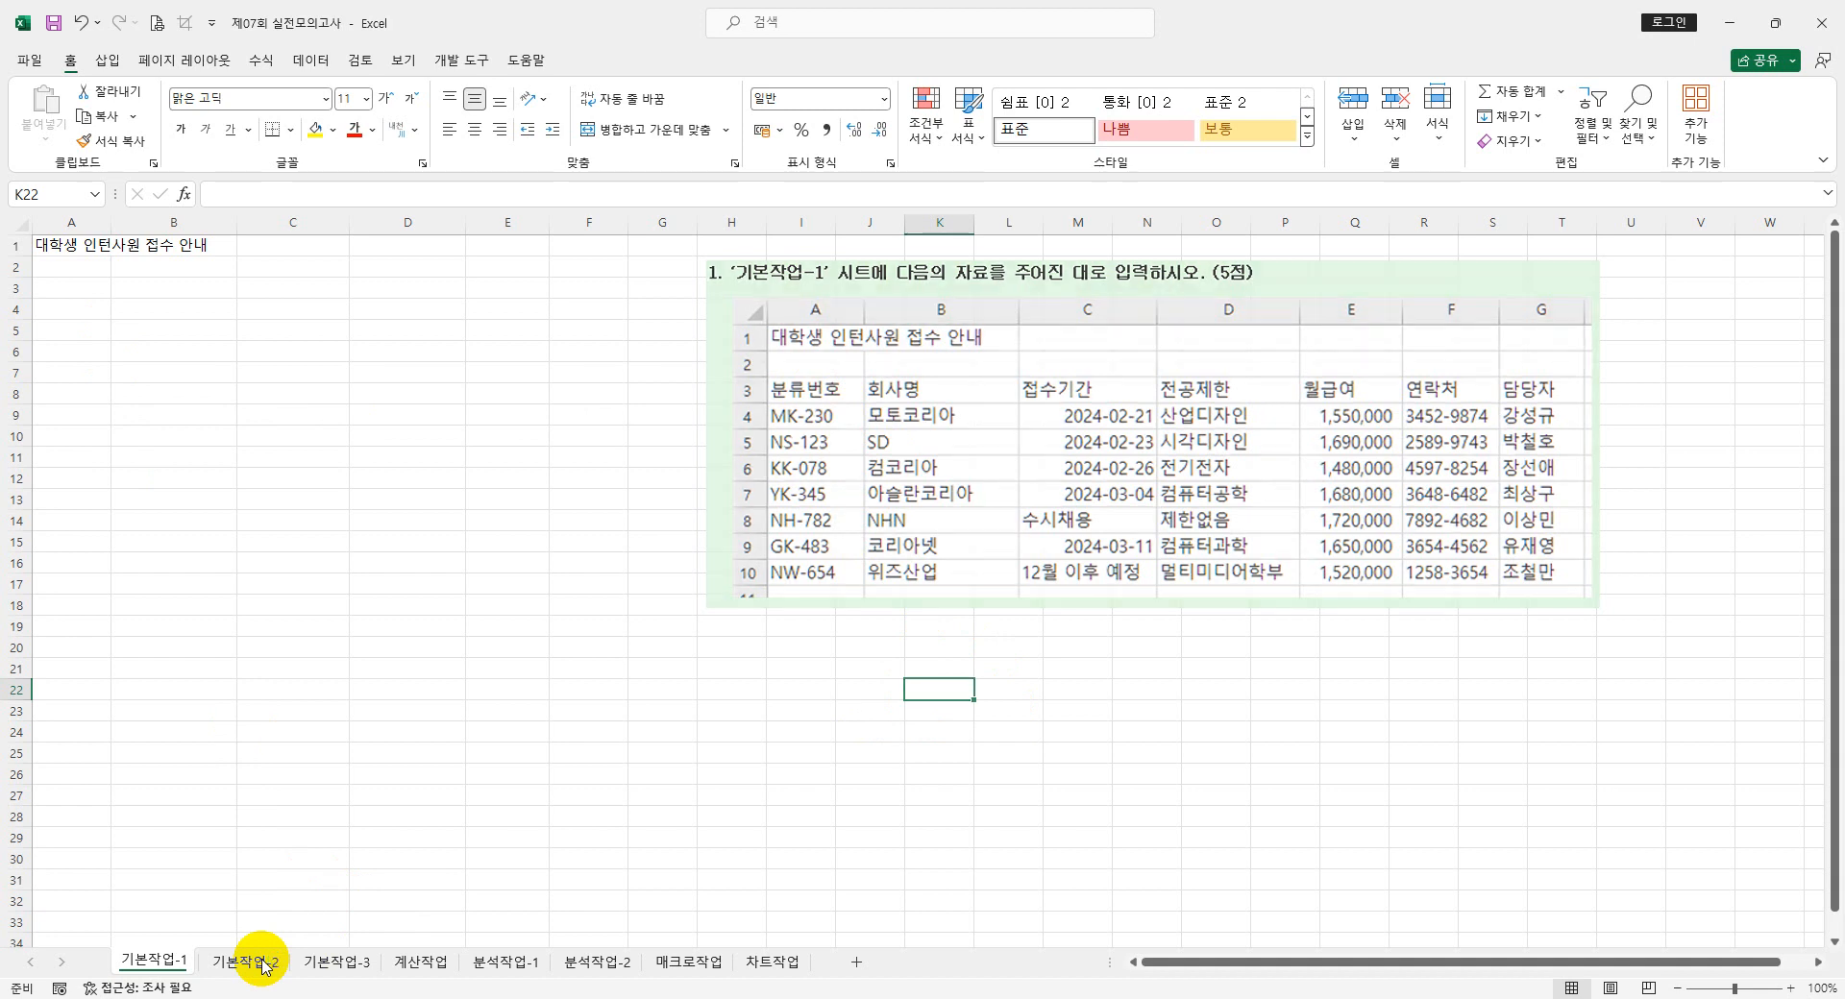
left_click(266, 962)
left_click(1149, 441)
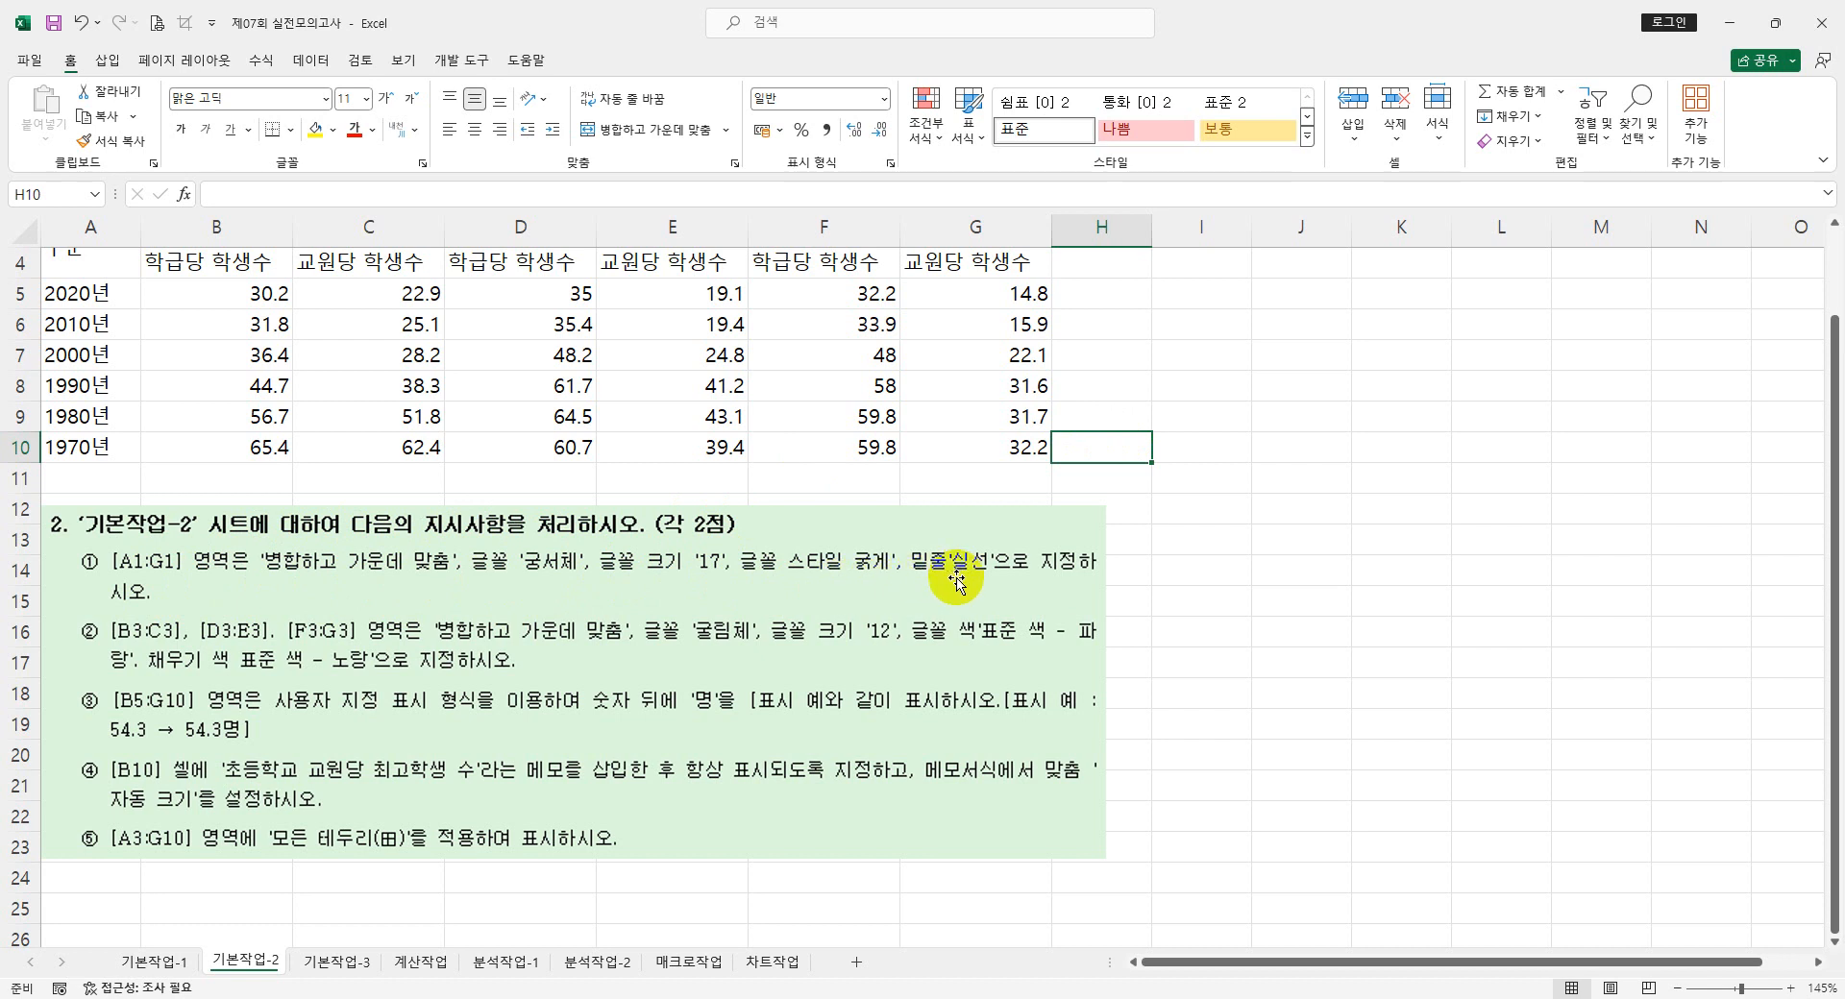
scroll(470, 390, "up", 1)
left_click_drag(86, 266, 913, 261)
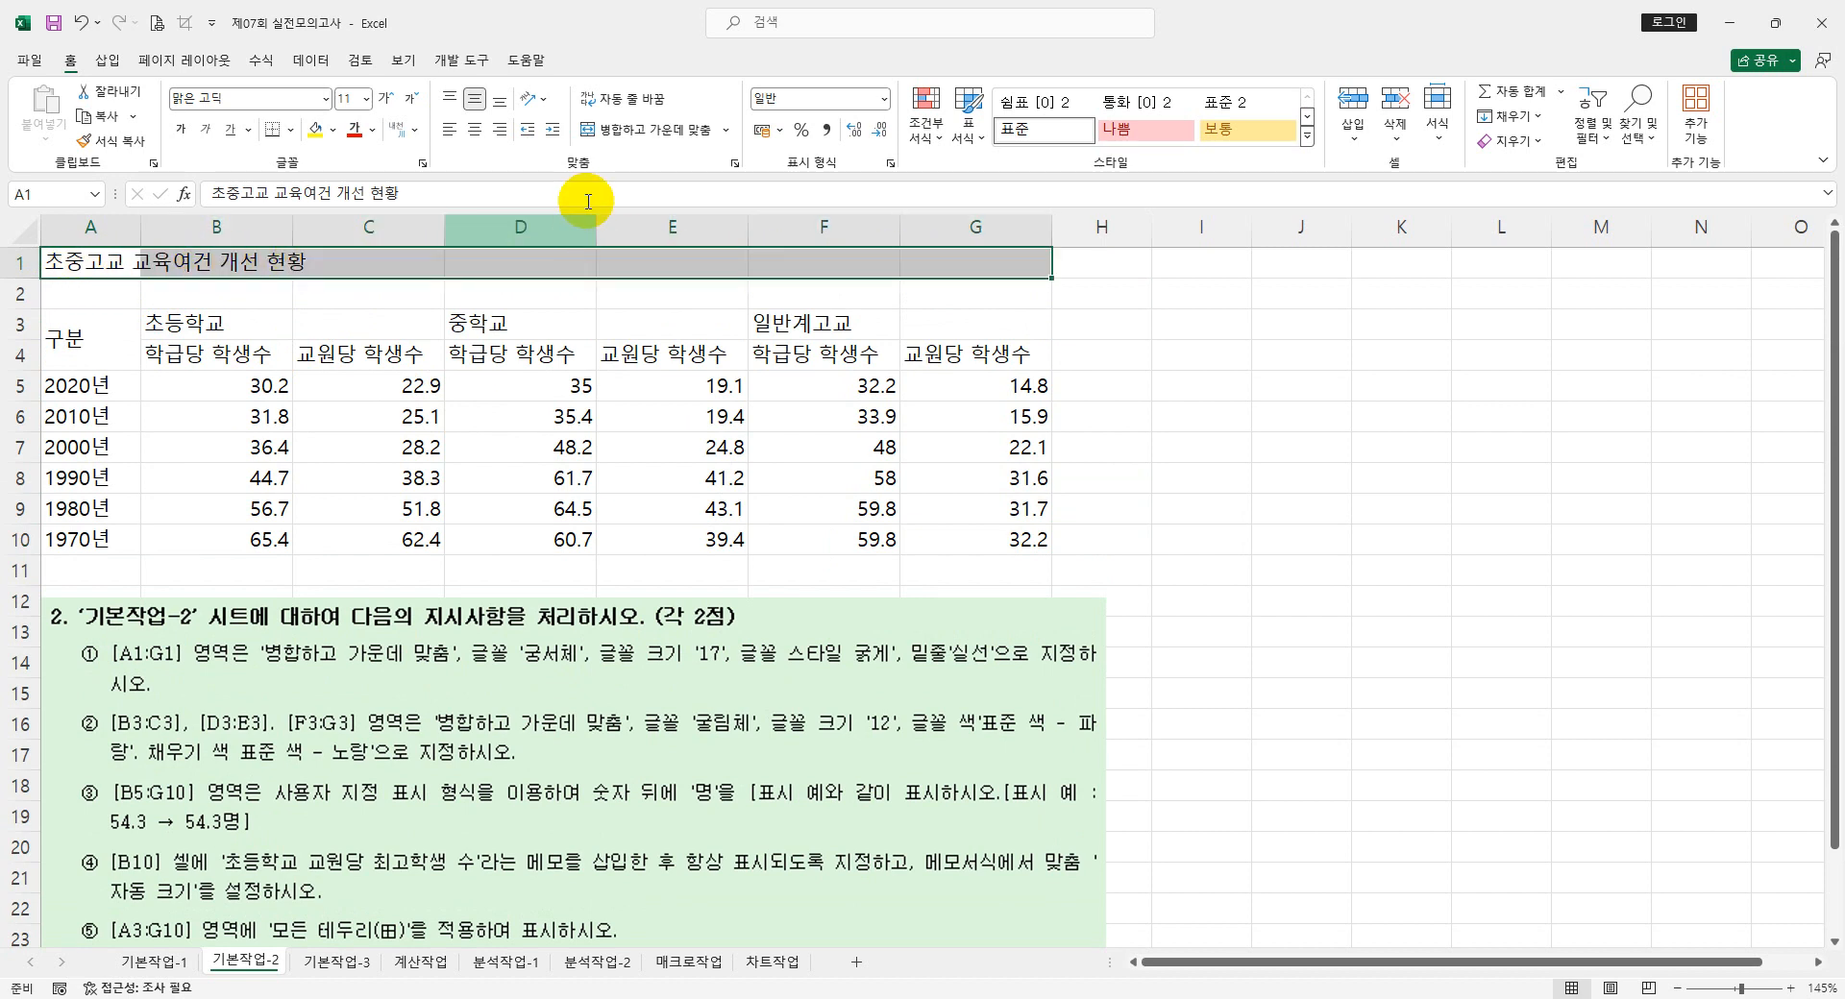
left_click(647, 133)
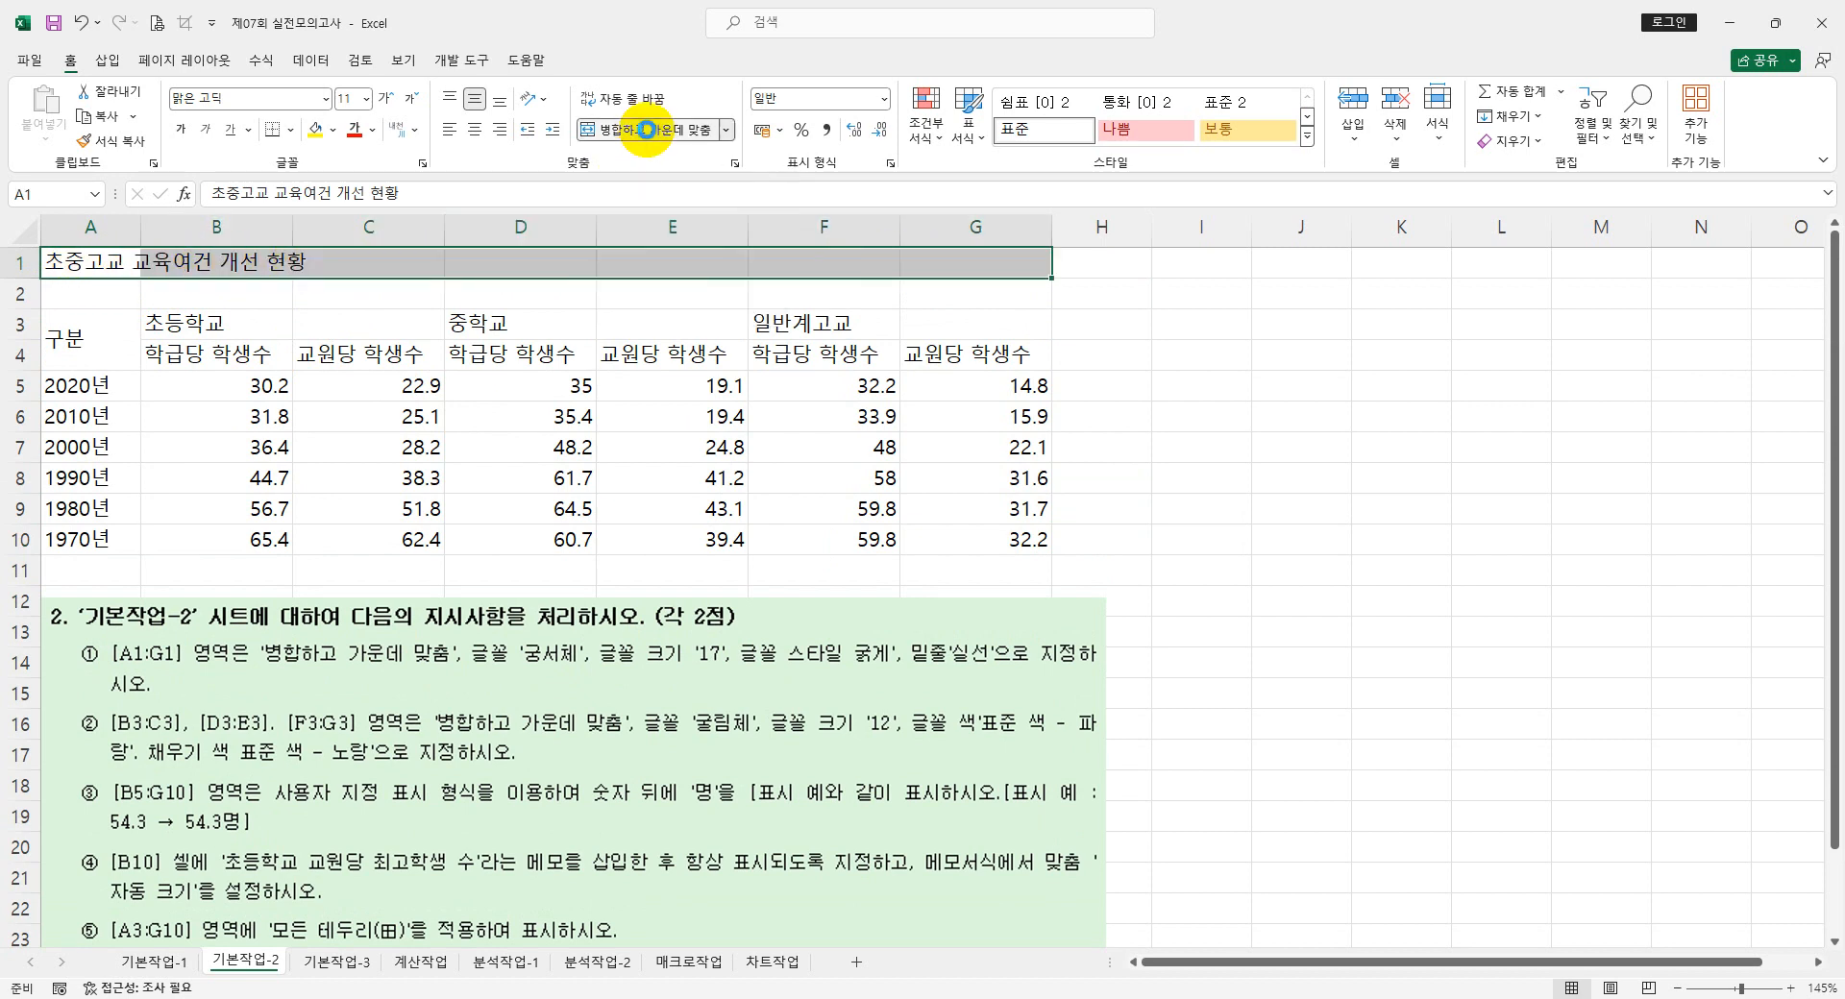
- Set the merged title in row 1 to the 궁서체 font at size 17
left_click(242, 100)
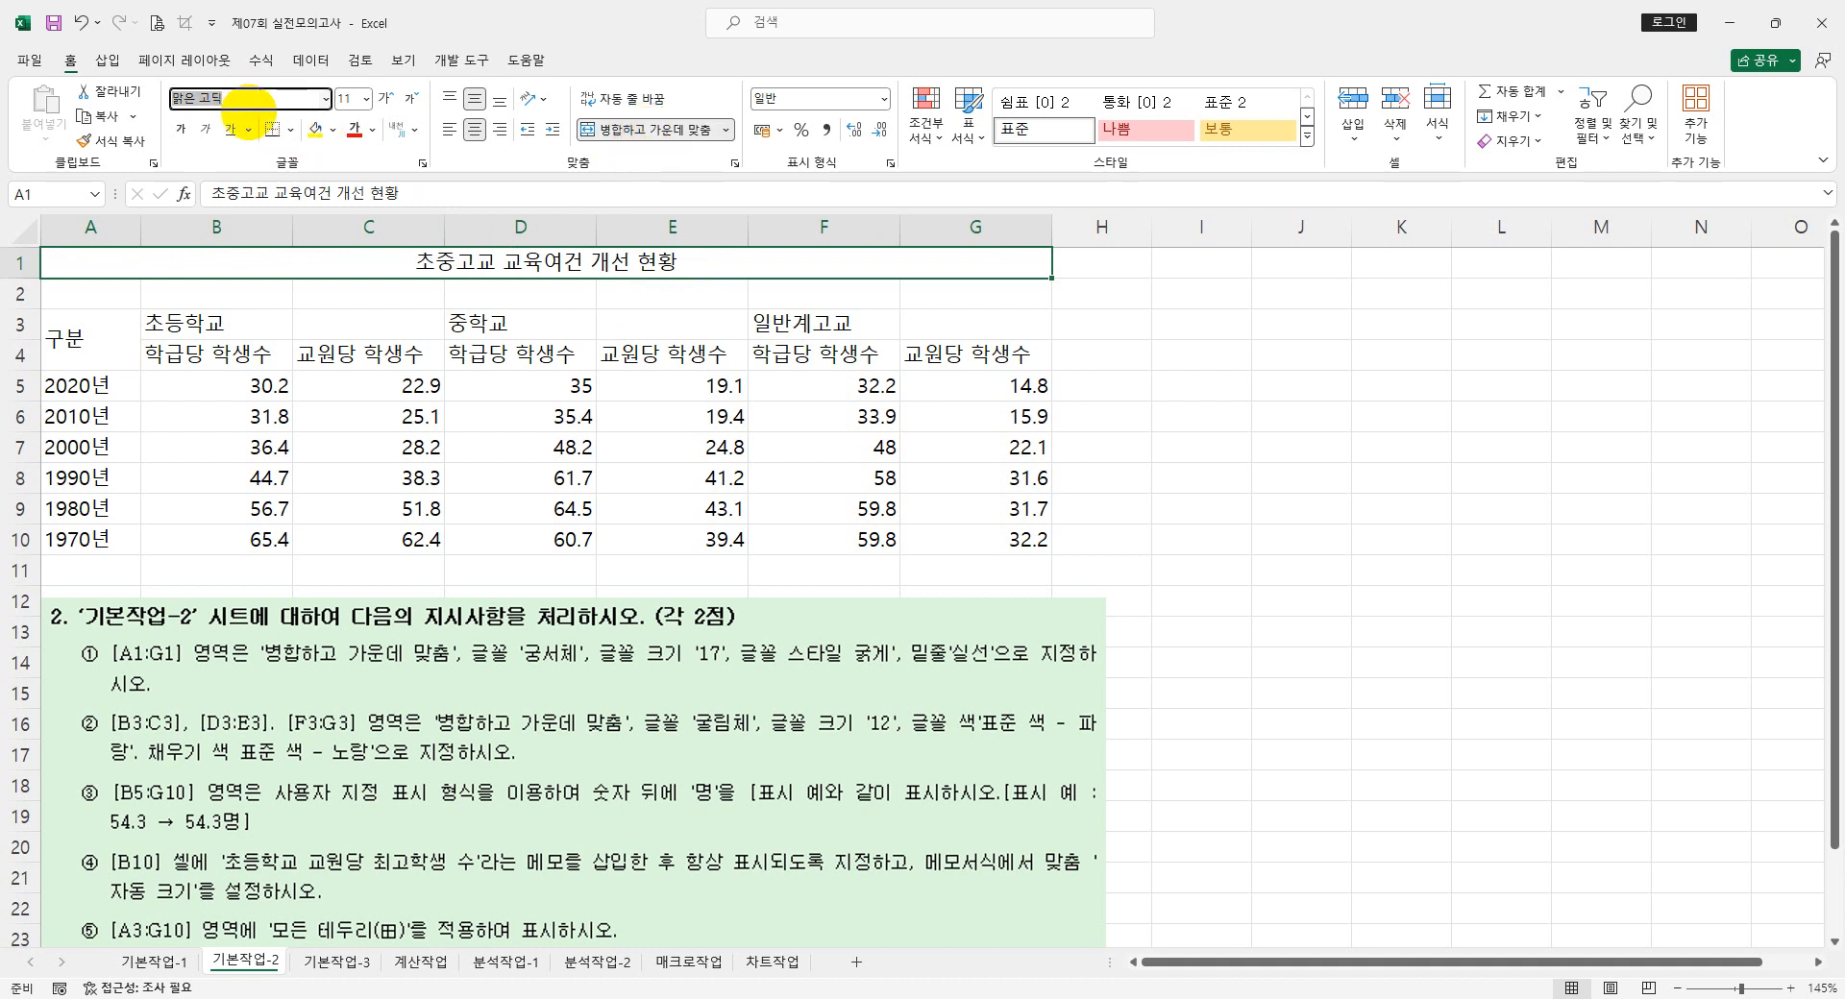
type("ㄱ")
type("서체")
key("Return")
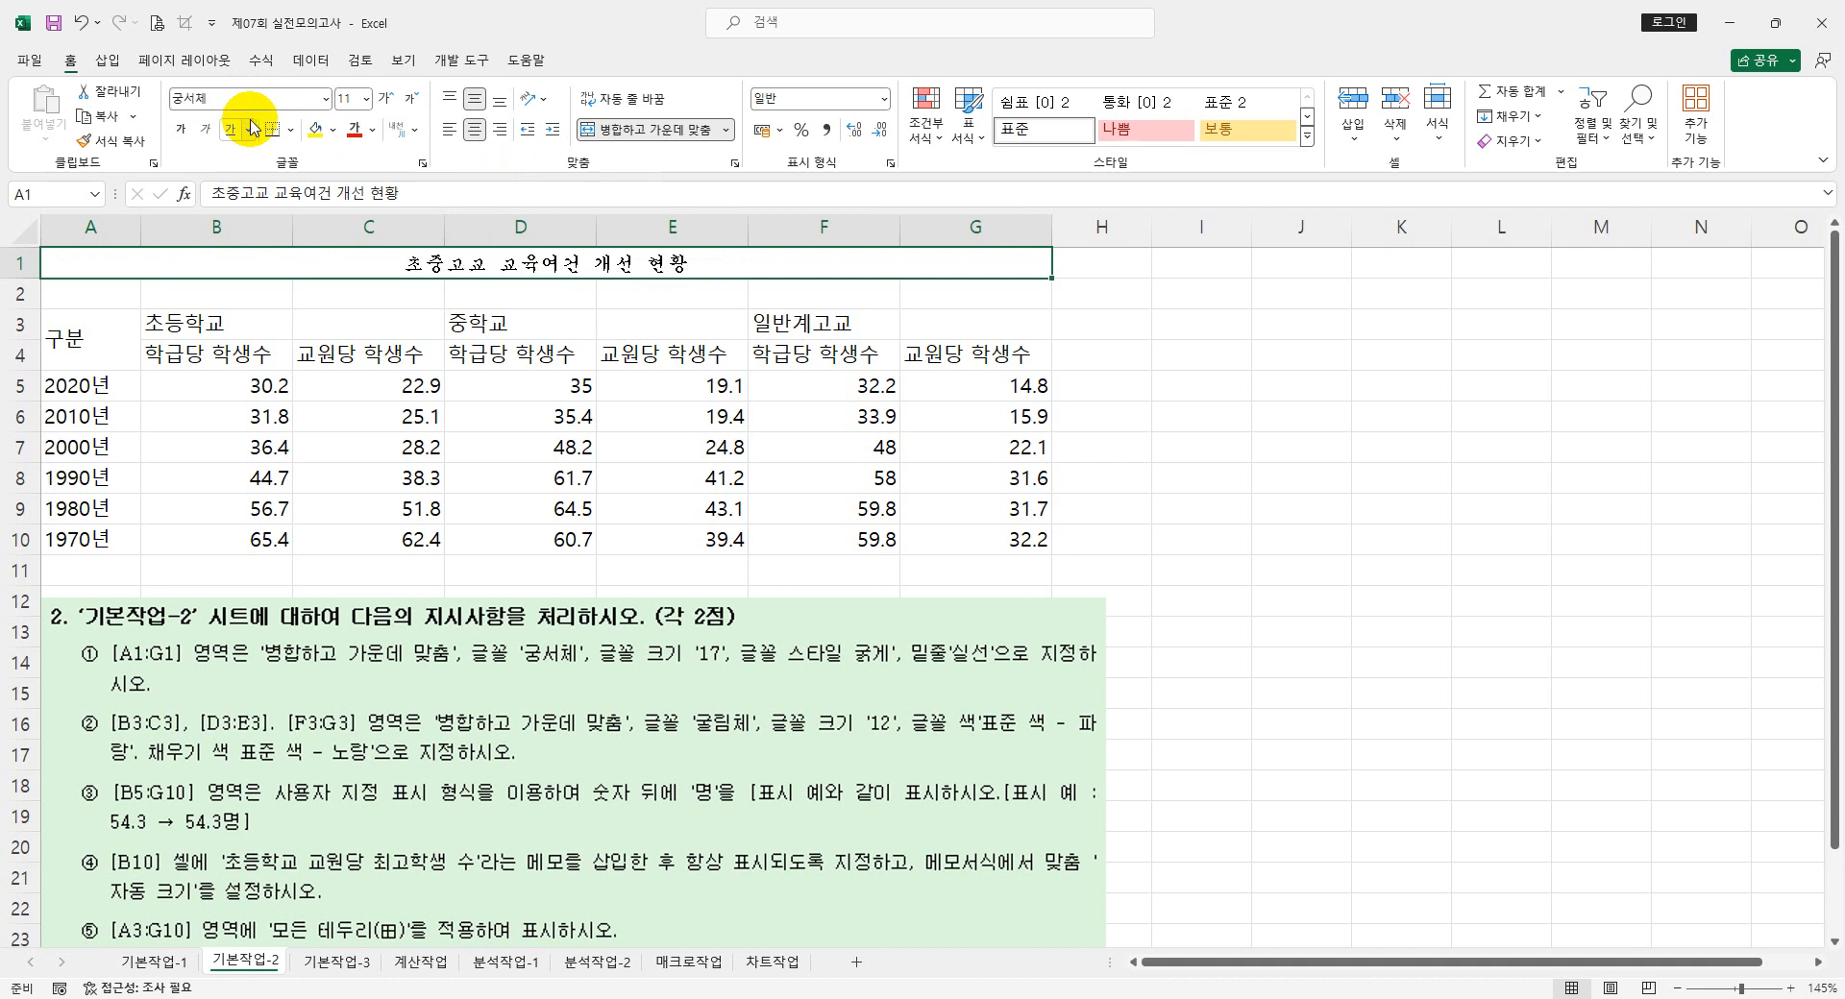
left_click(356, 100)
type("173")
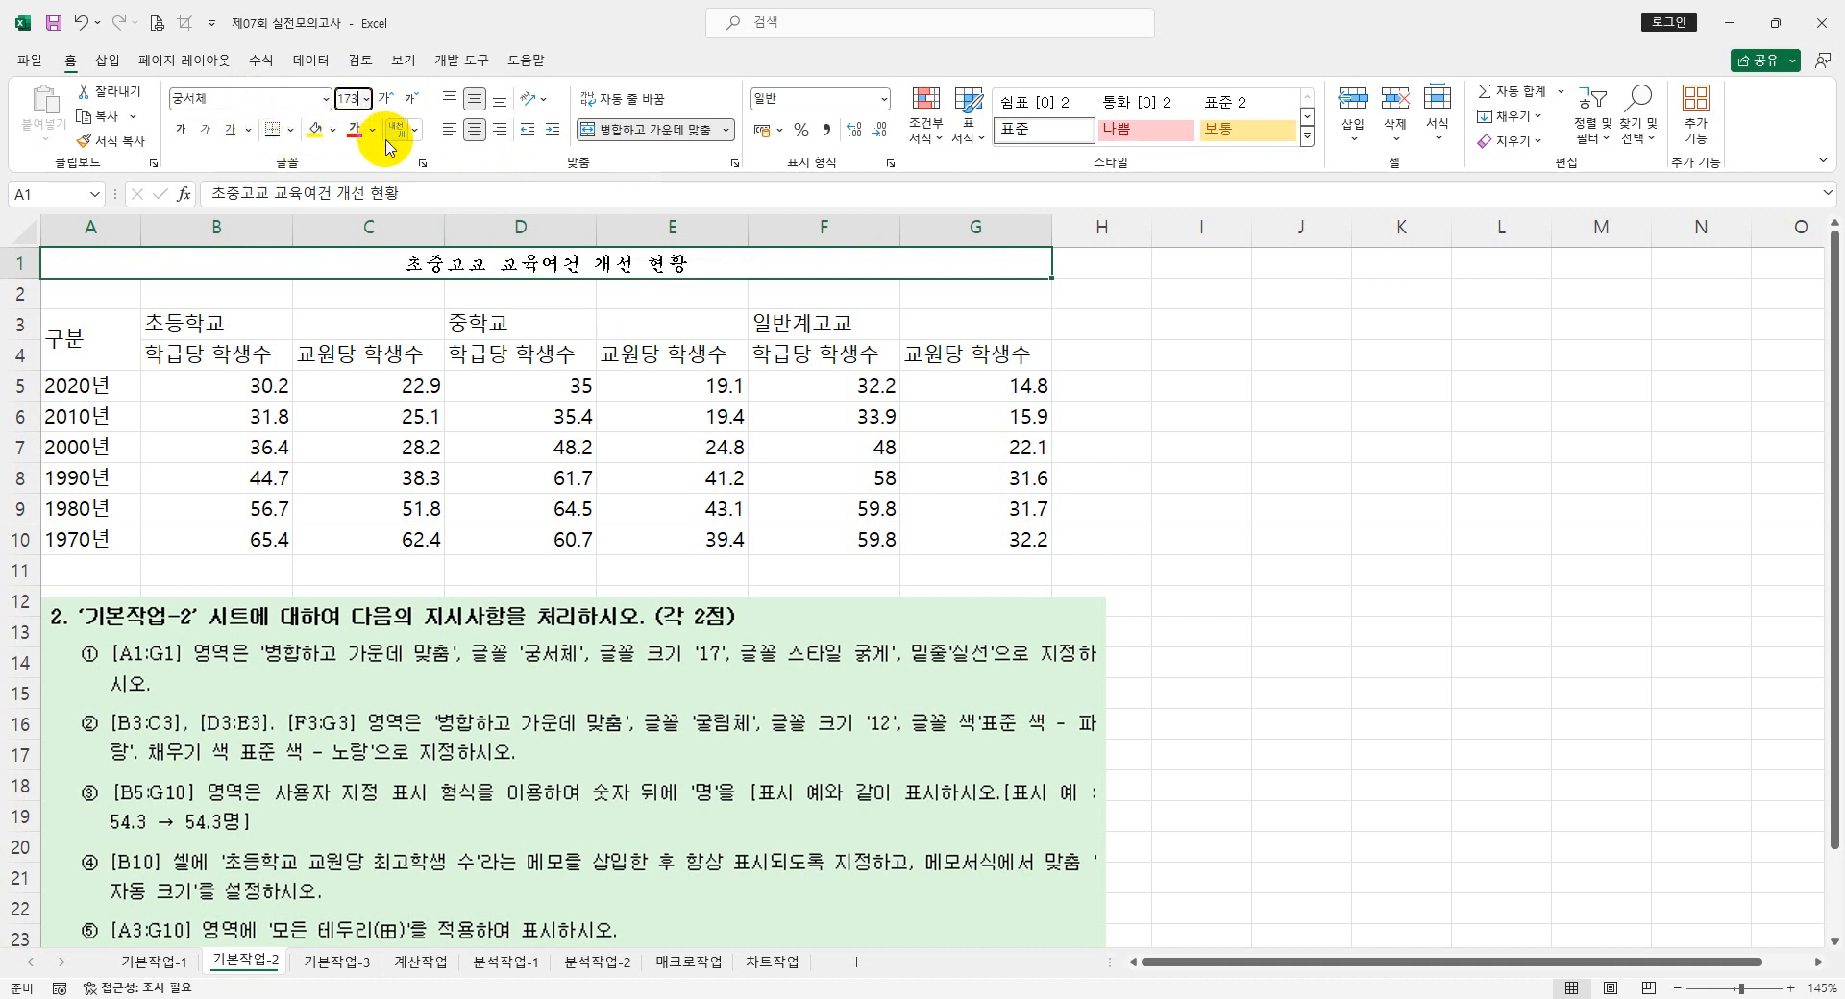
key("BackSpace")
key("Return")
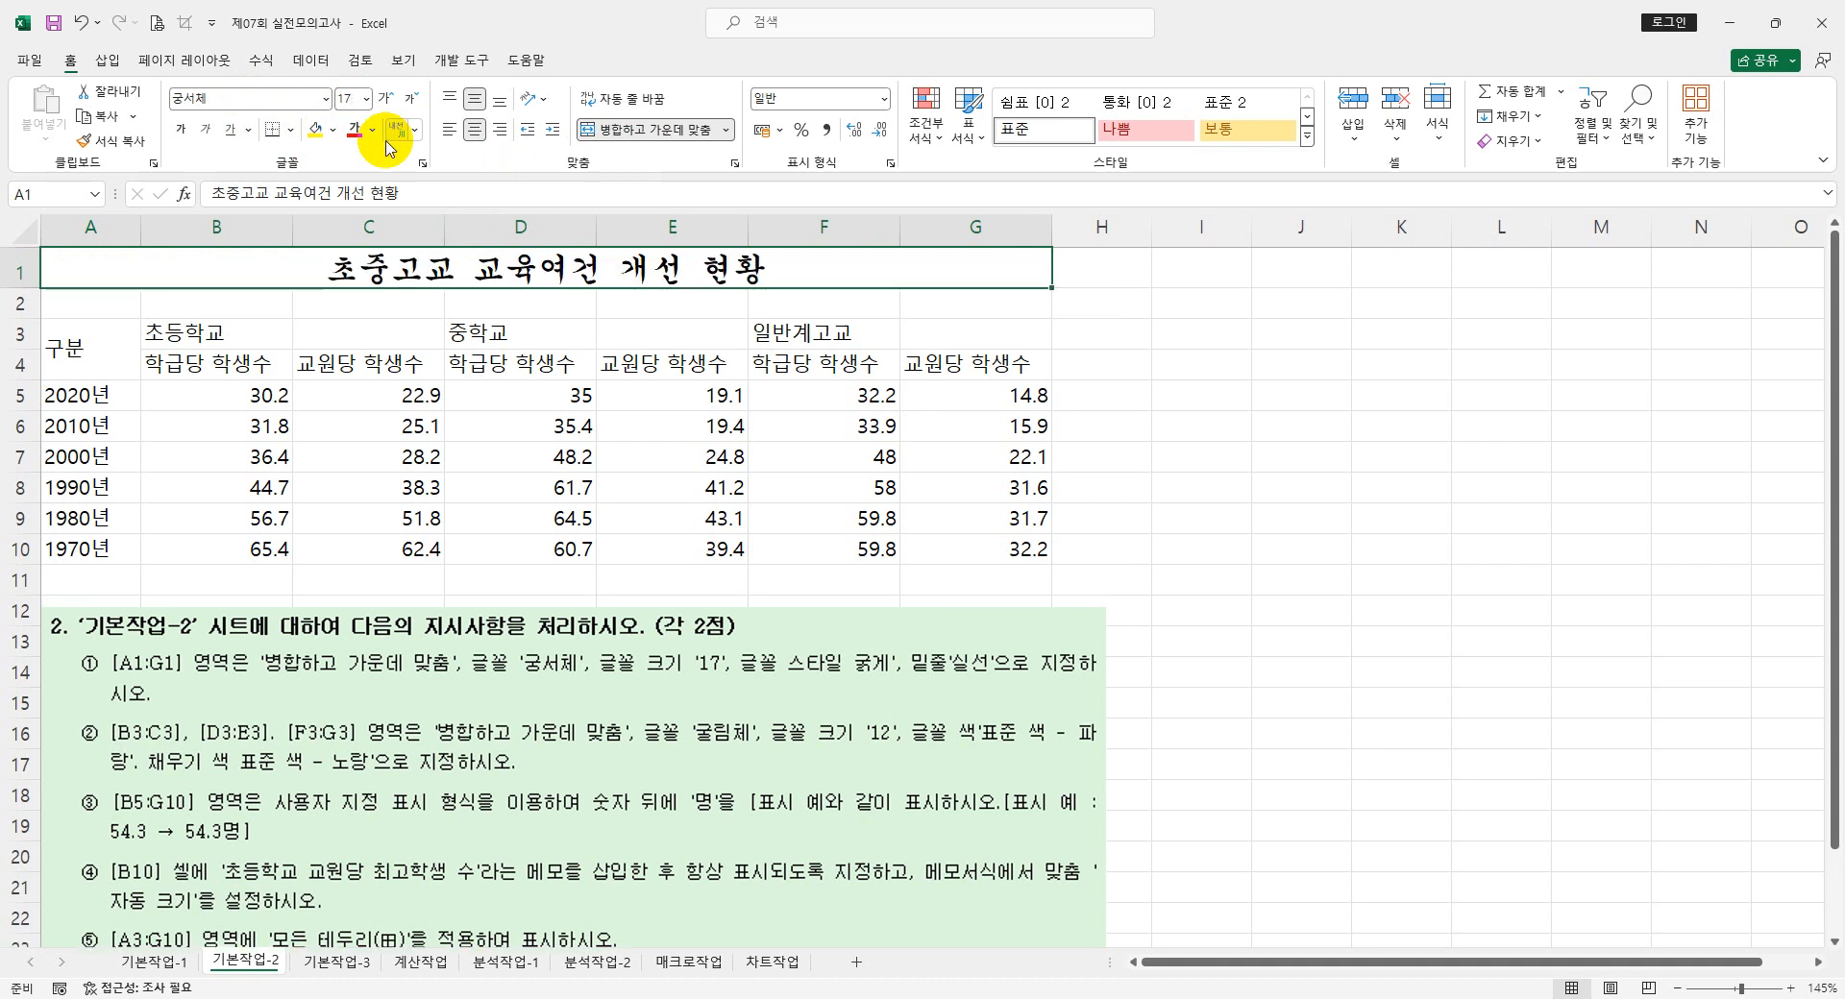
- Make the title in A1:G1 bold with a single underline
left_click(179, 131)
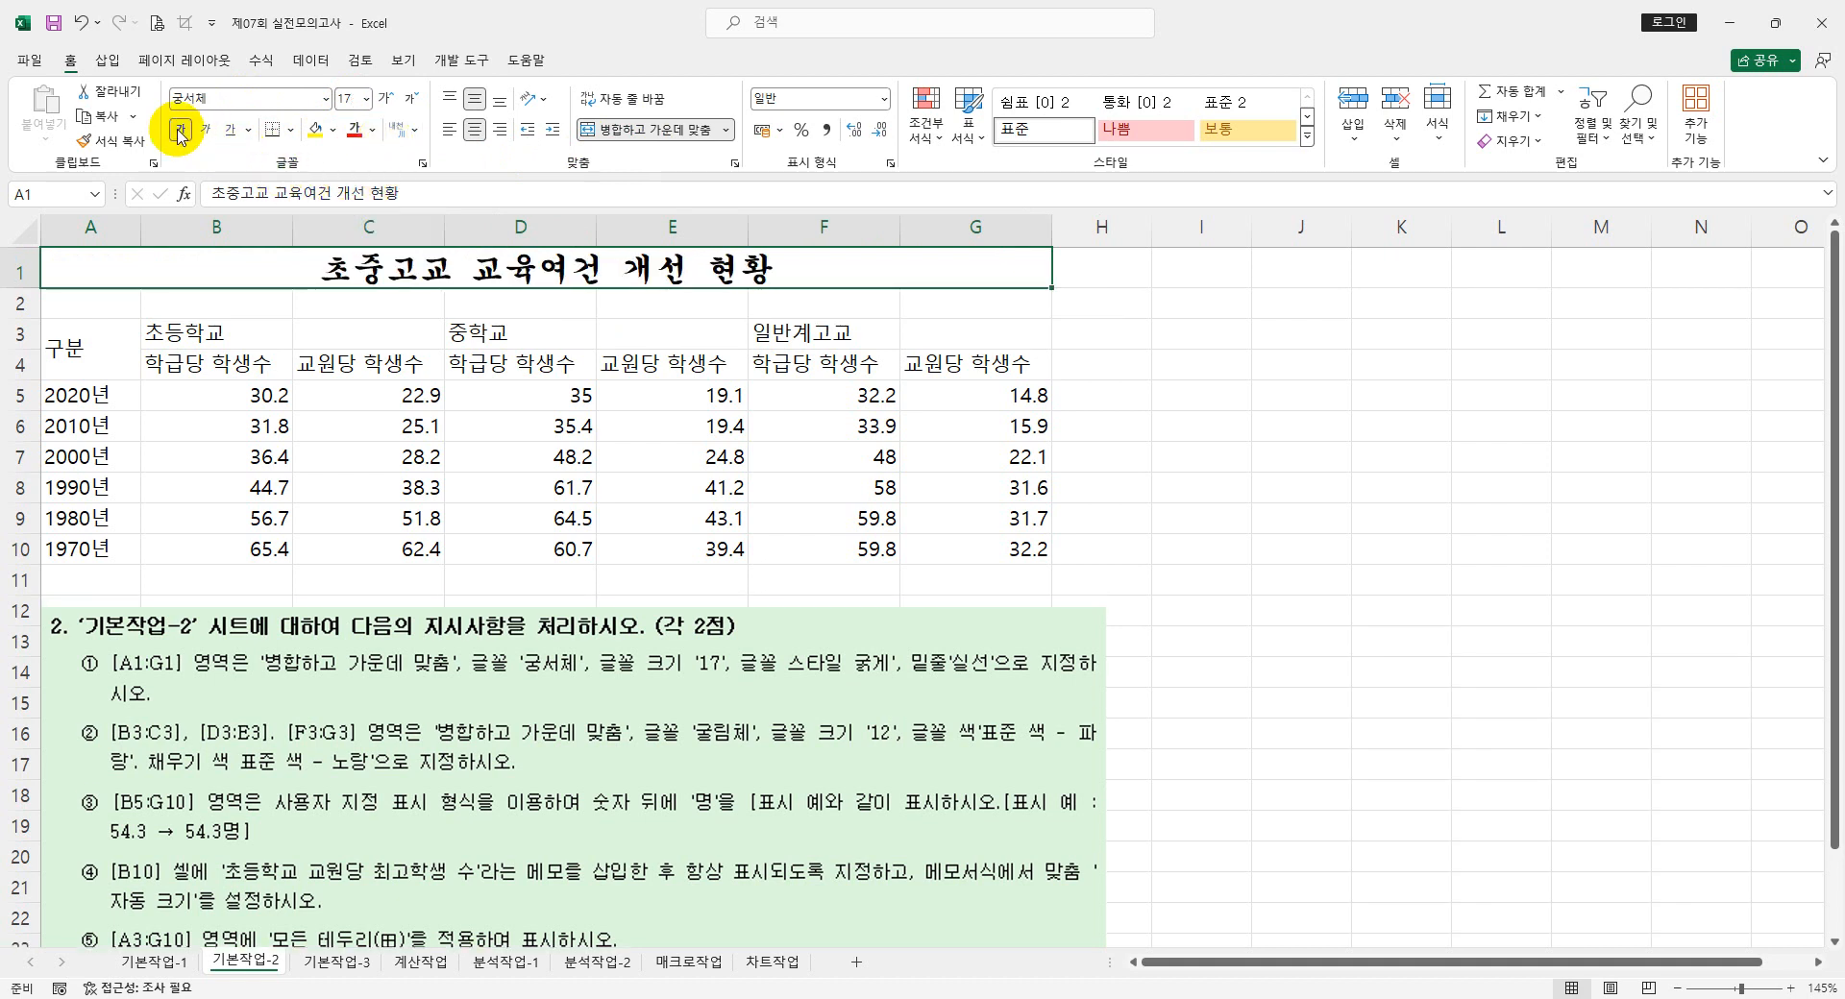
left_click(251, 132)
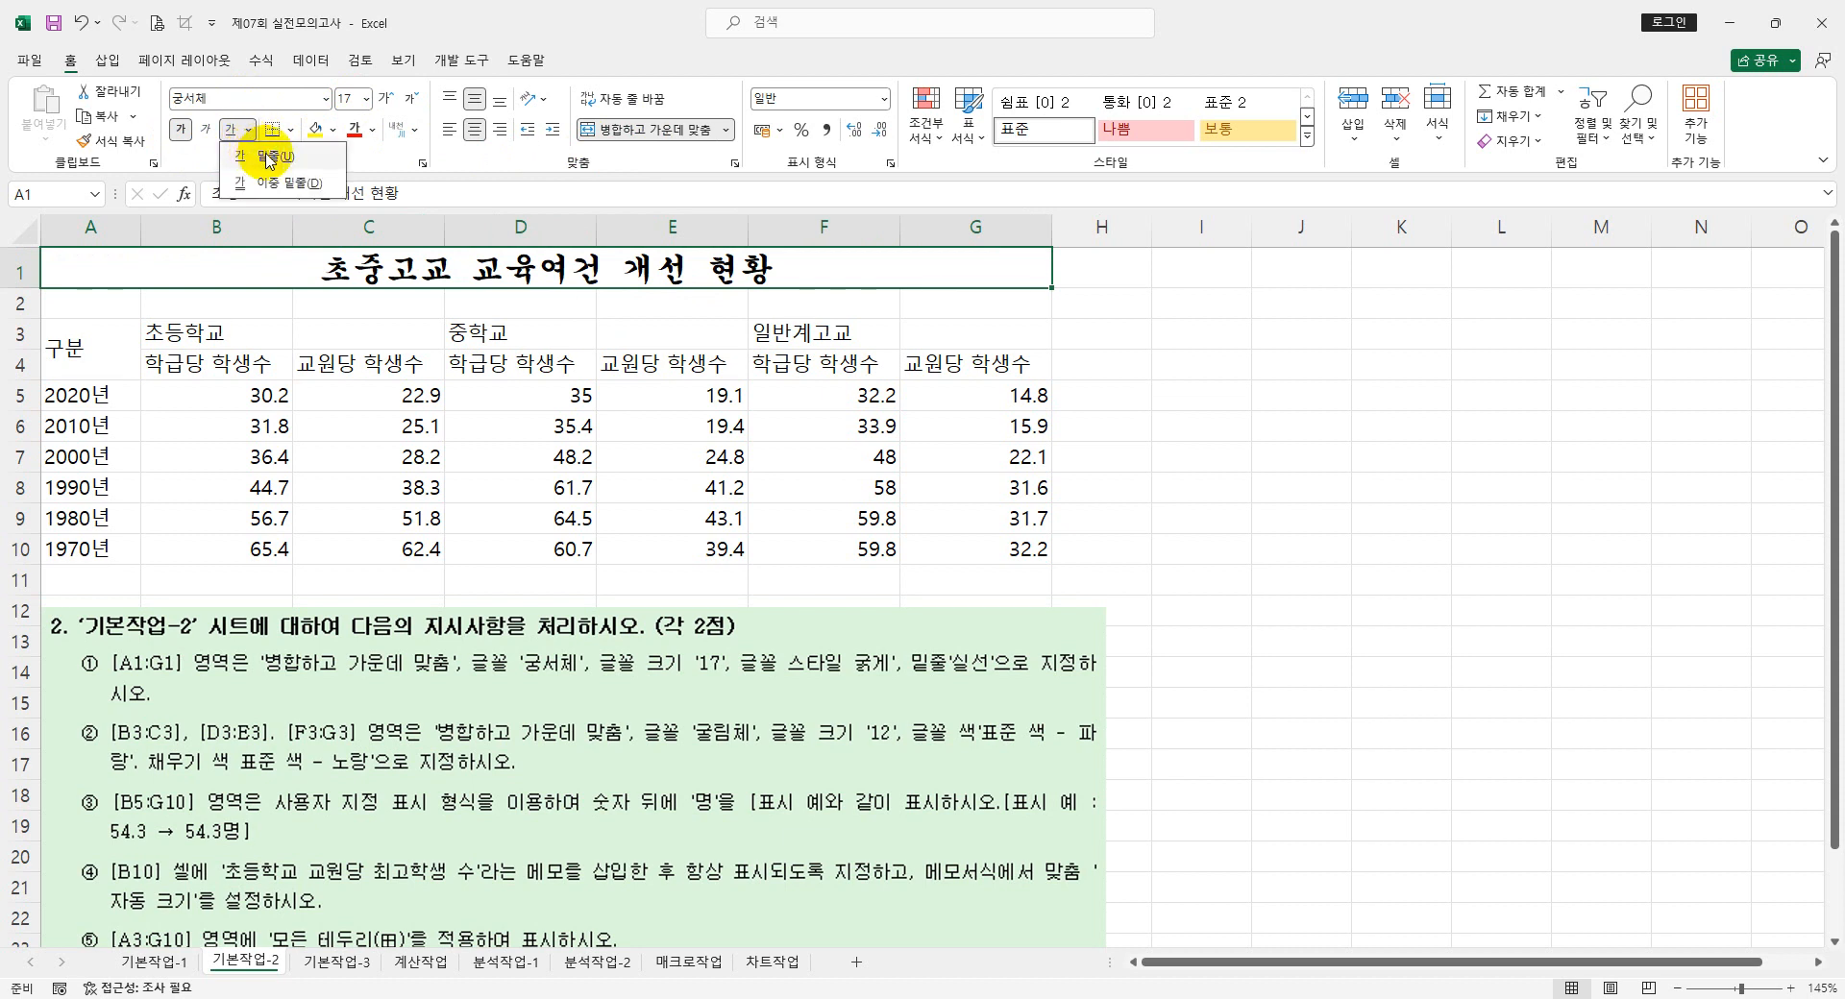
left_click(269, 156)
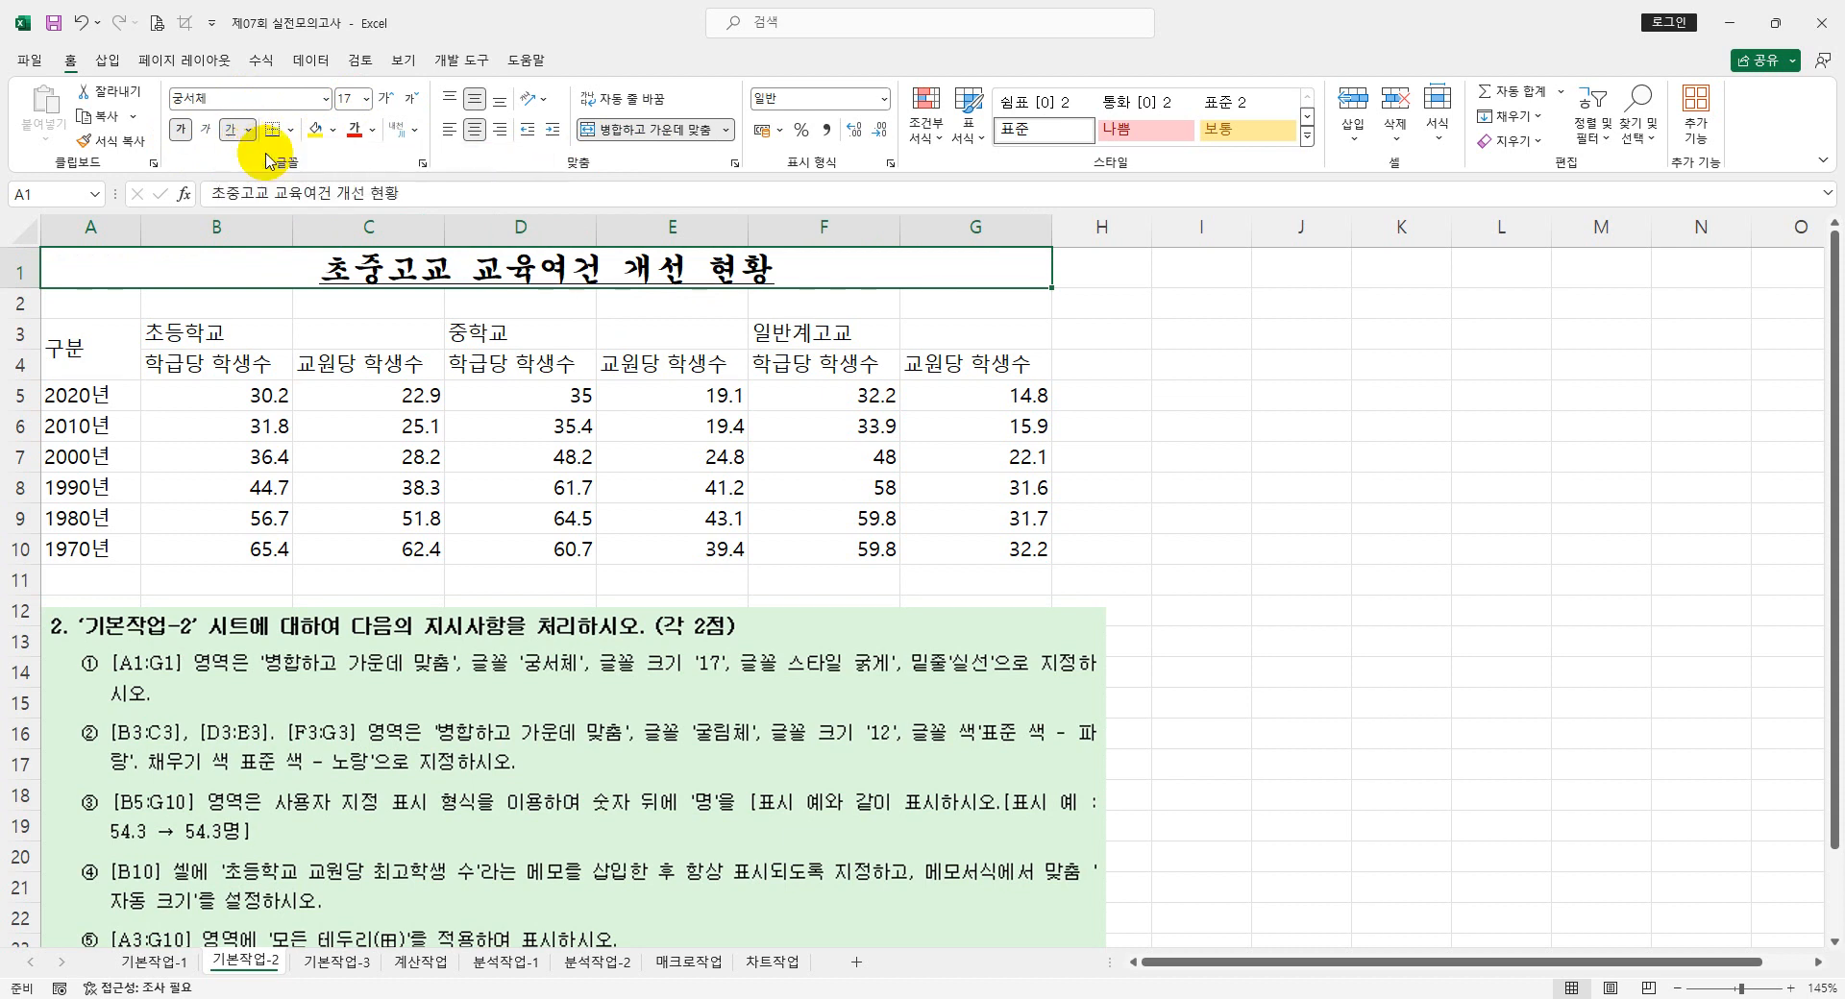
- Merge and center the school-level headings in B3:C3, D3:E3 and F3:G3 as separate ranges
left_click(271, 406)
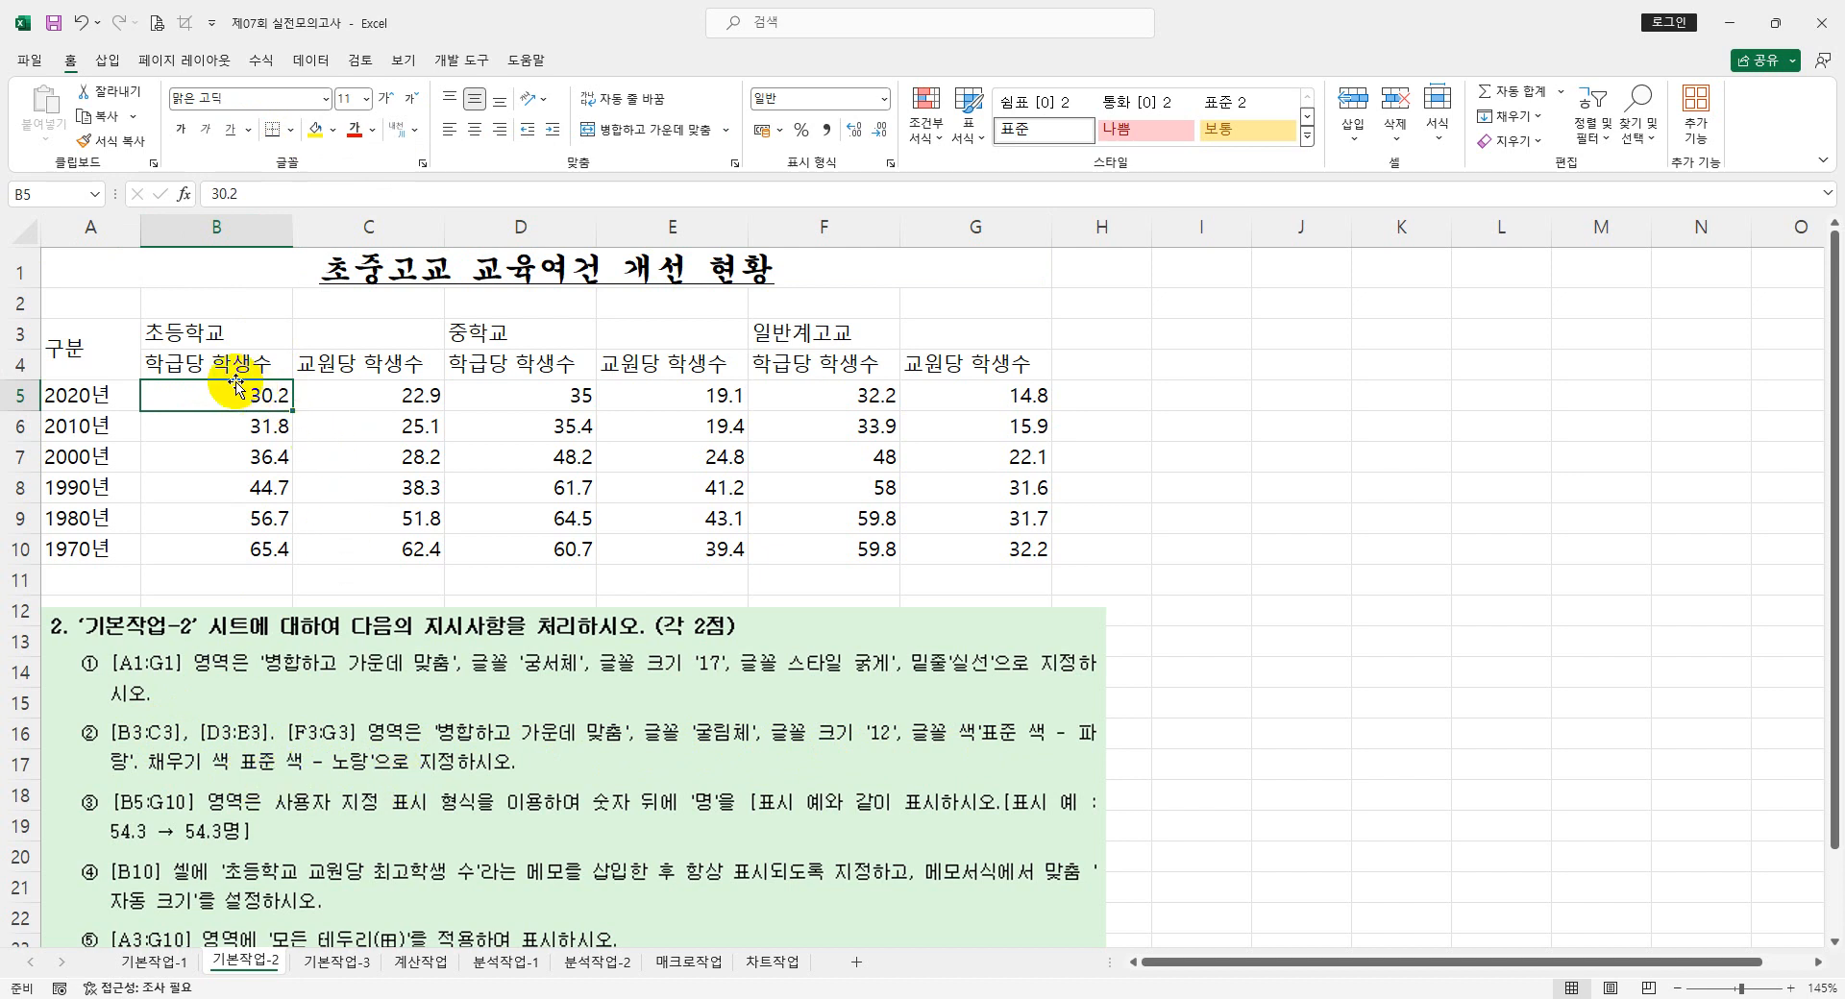
left_click_drag(198, 331, 329, 330)
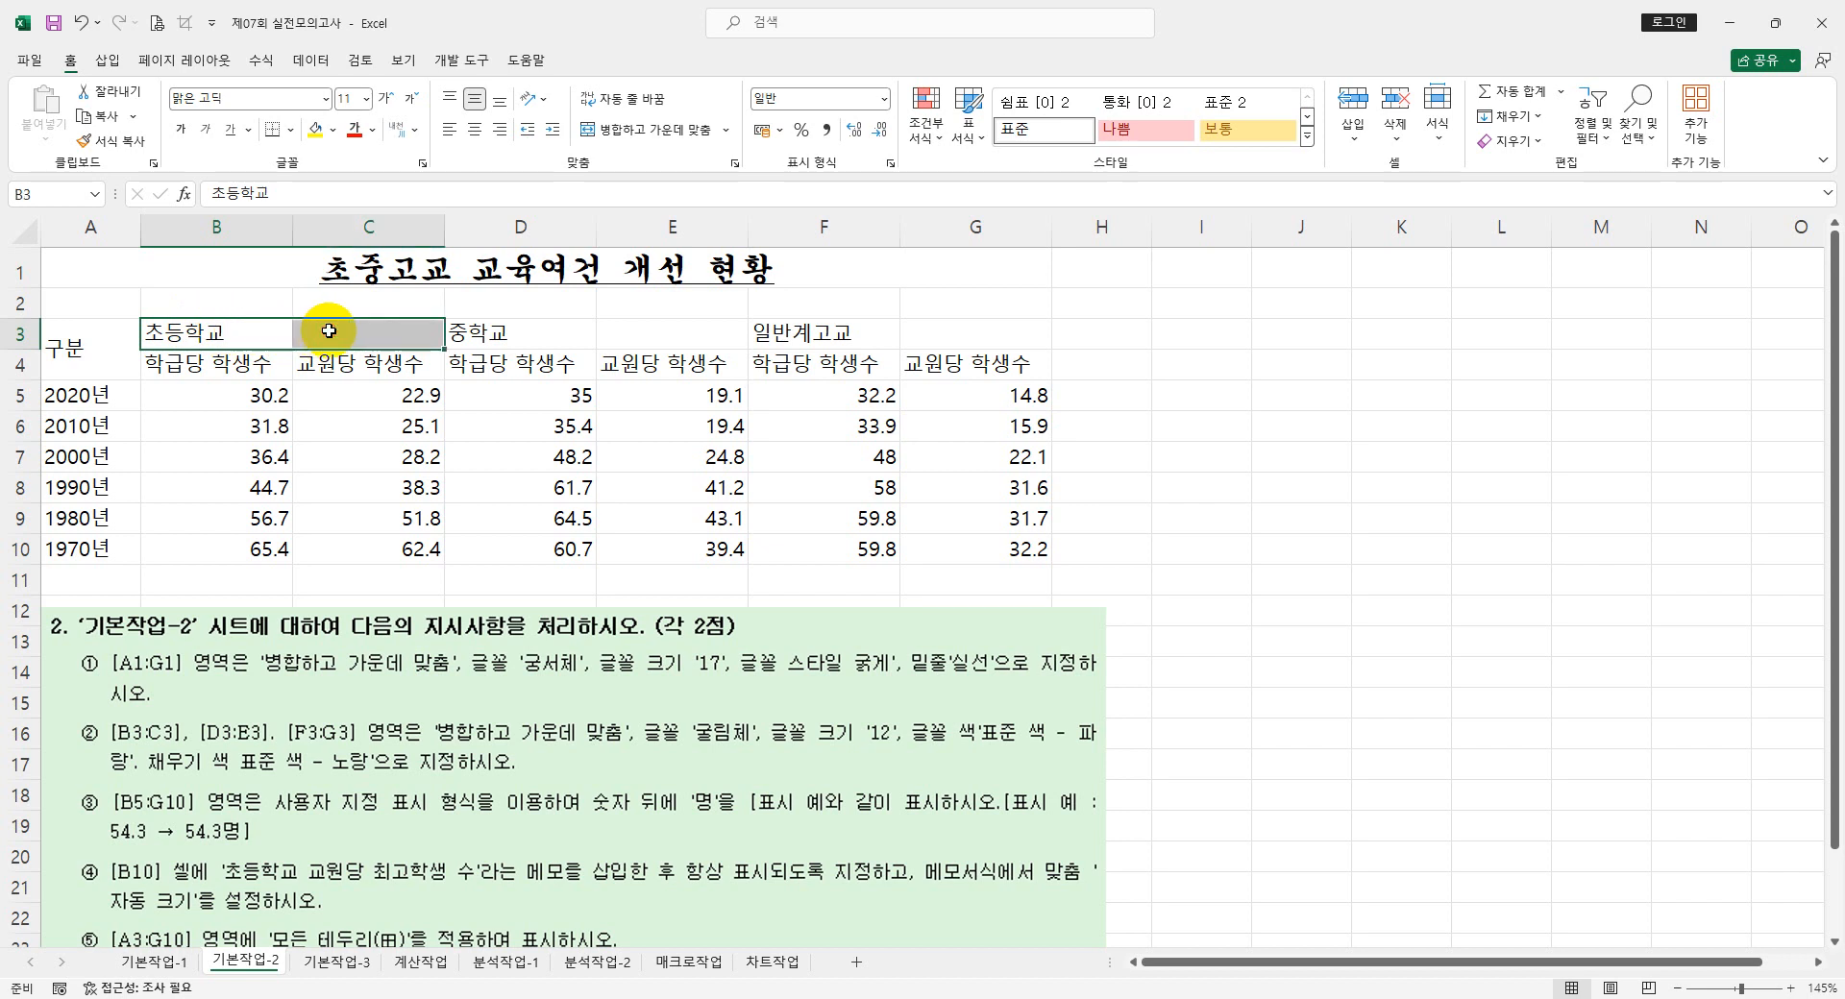
left_click(502, 333, "ctrl")
left_click_drag(501, 333, 615, 337)
left_click_drag(793, 339, 949, 329)
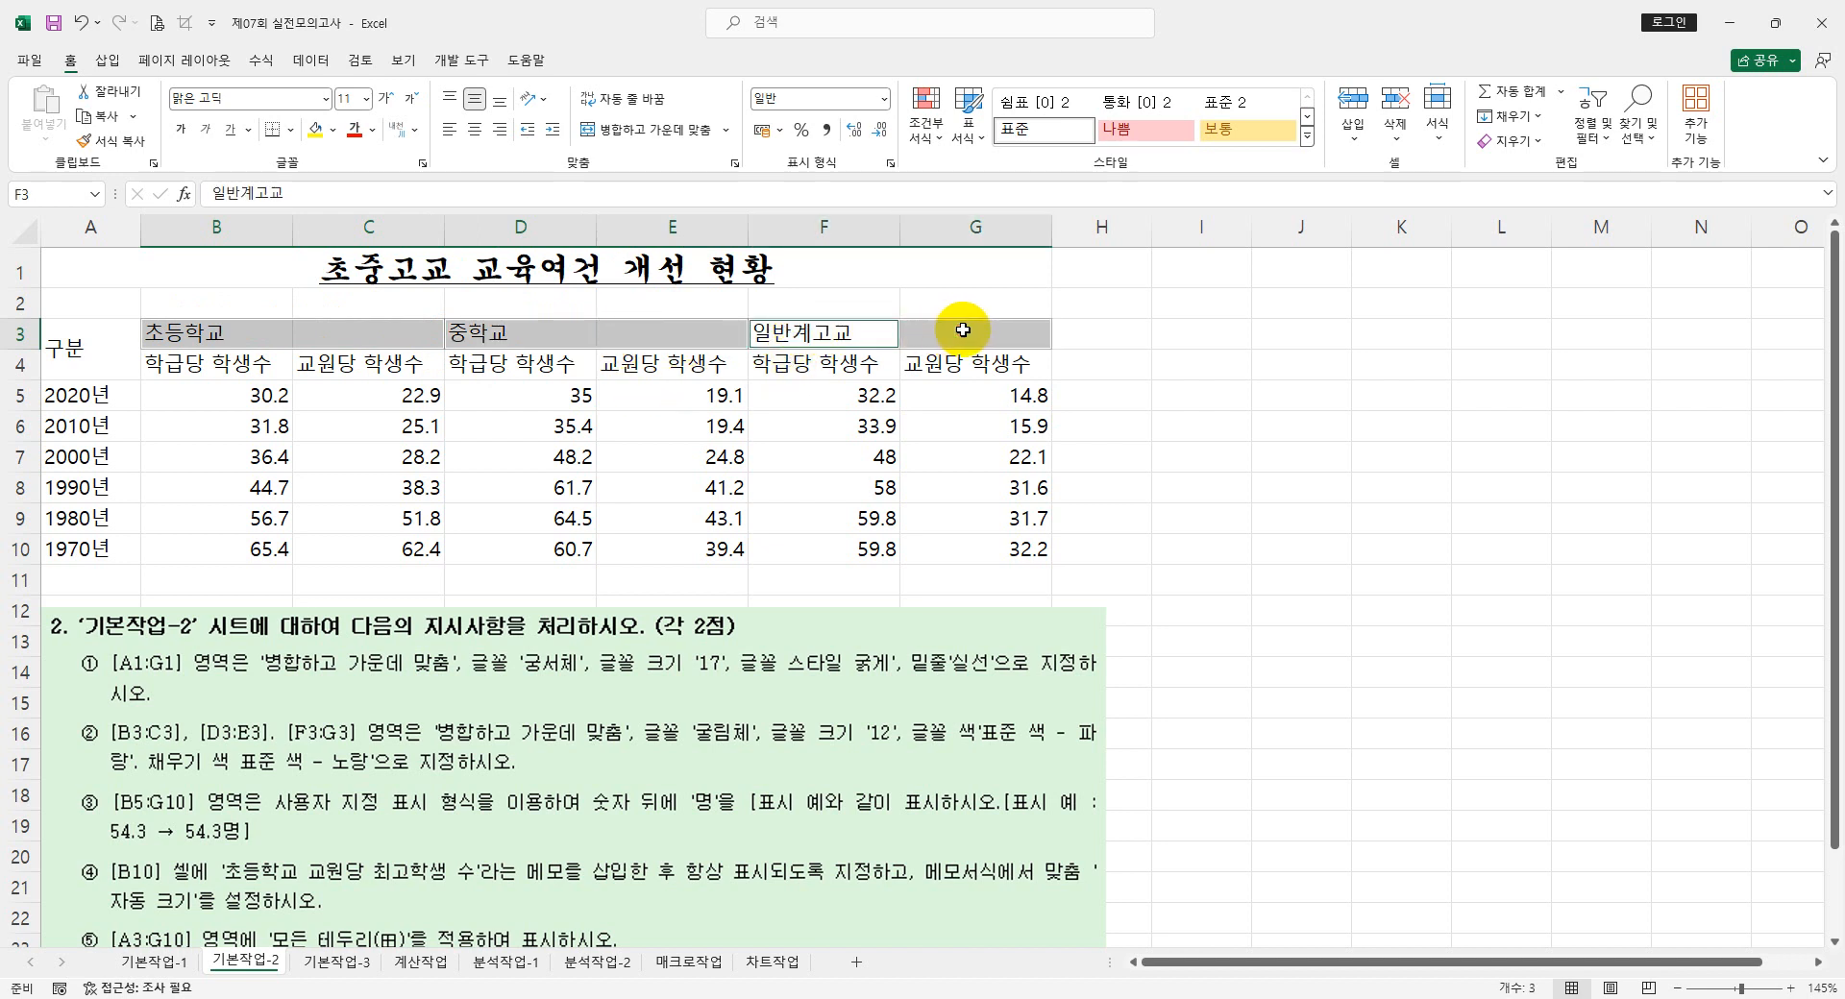
left_click(654, 135)
- Set the three merged headings in row 3 to the 굴림체 font at size 12
left_click(239, 103)
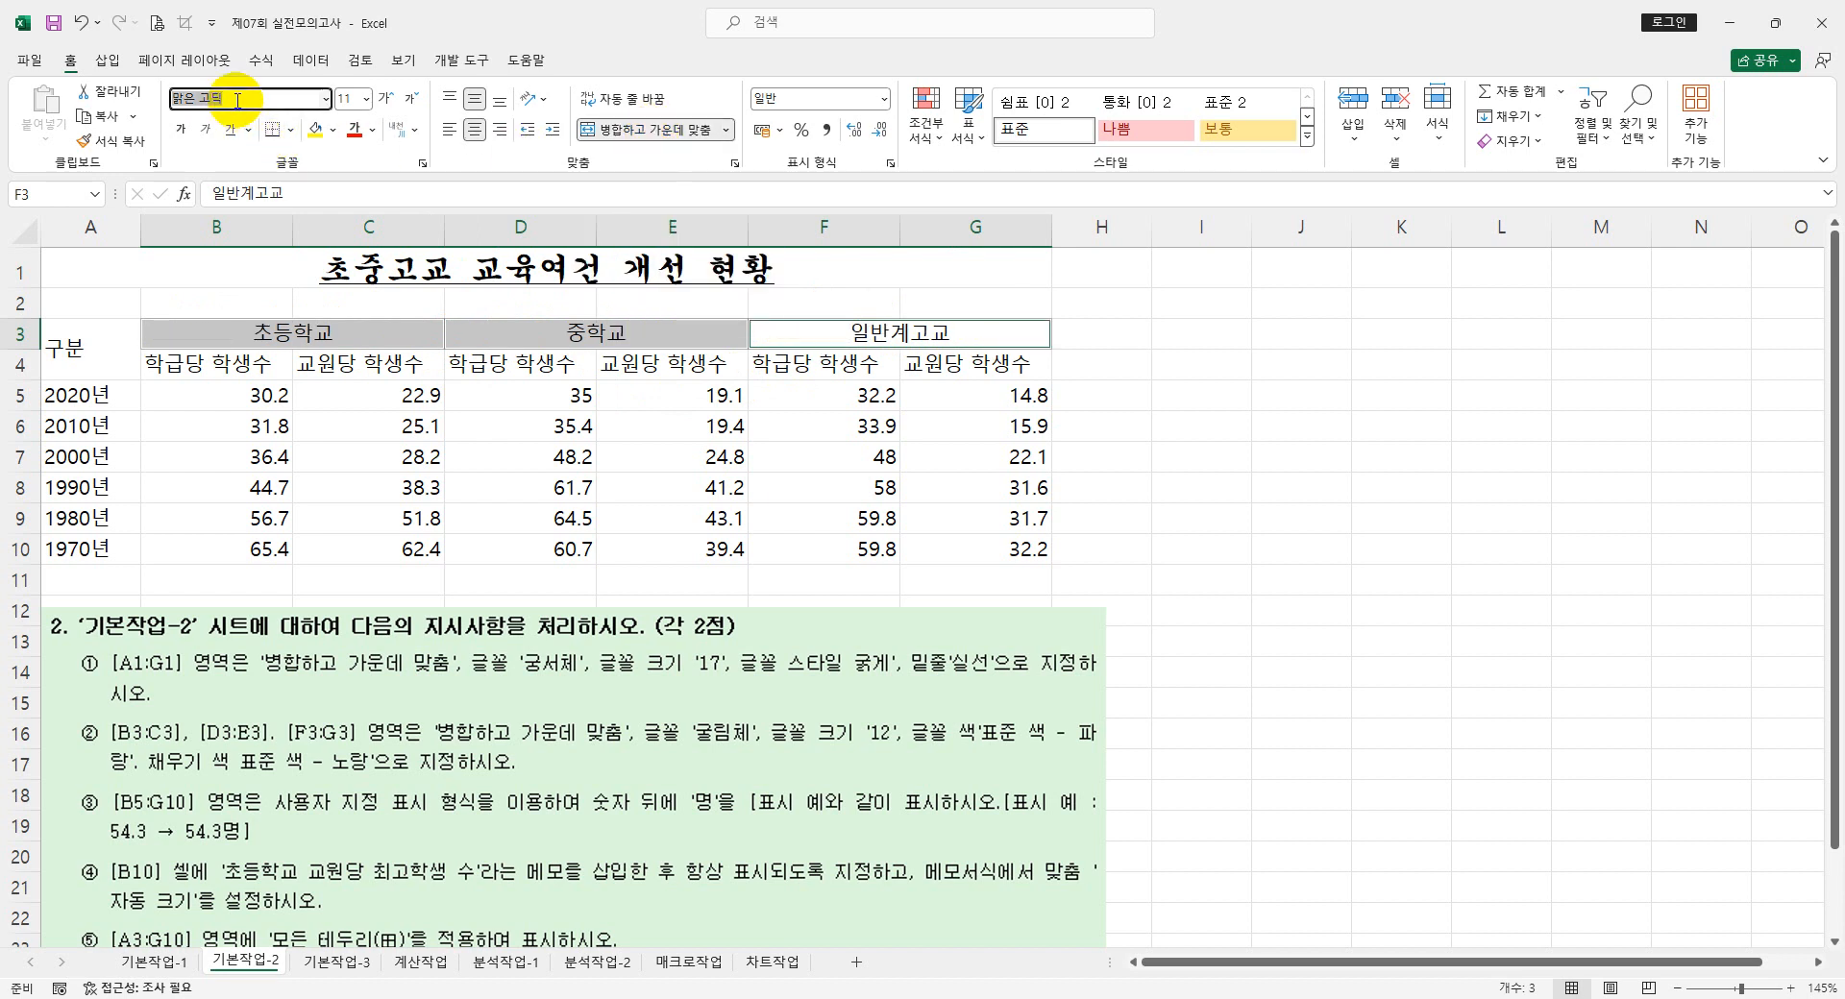
type("굴림체")
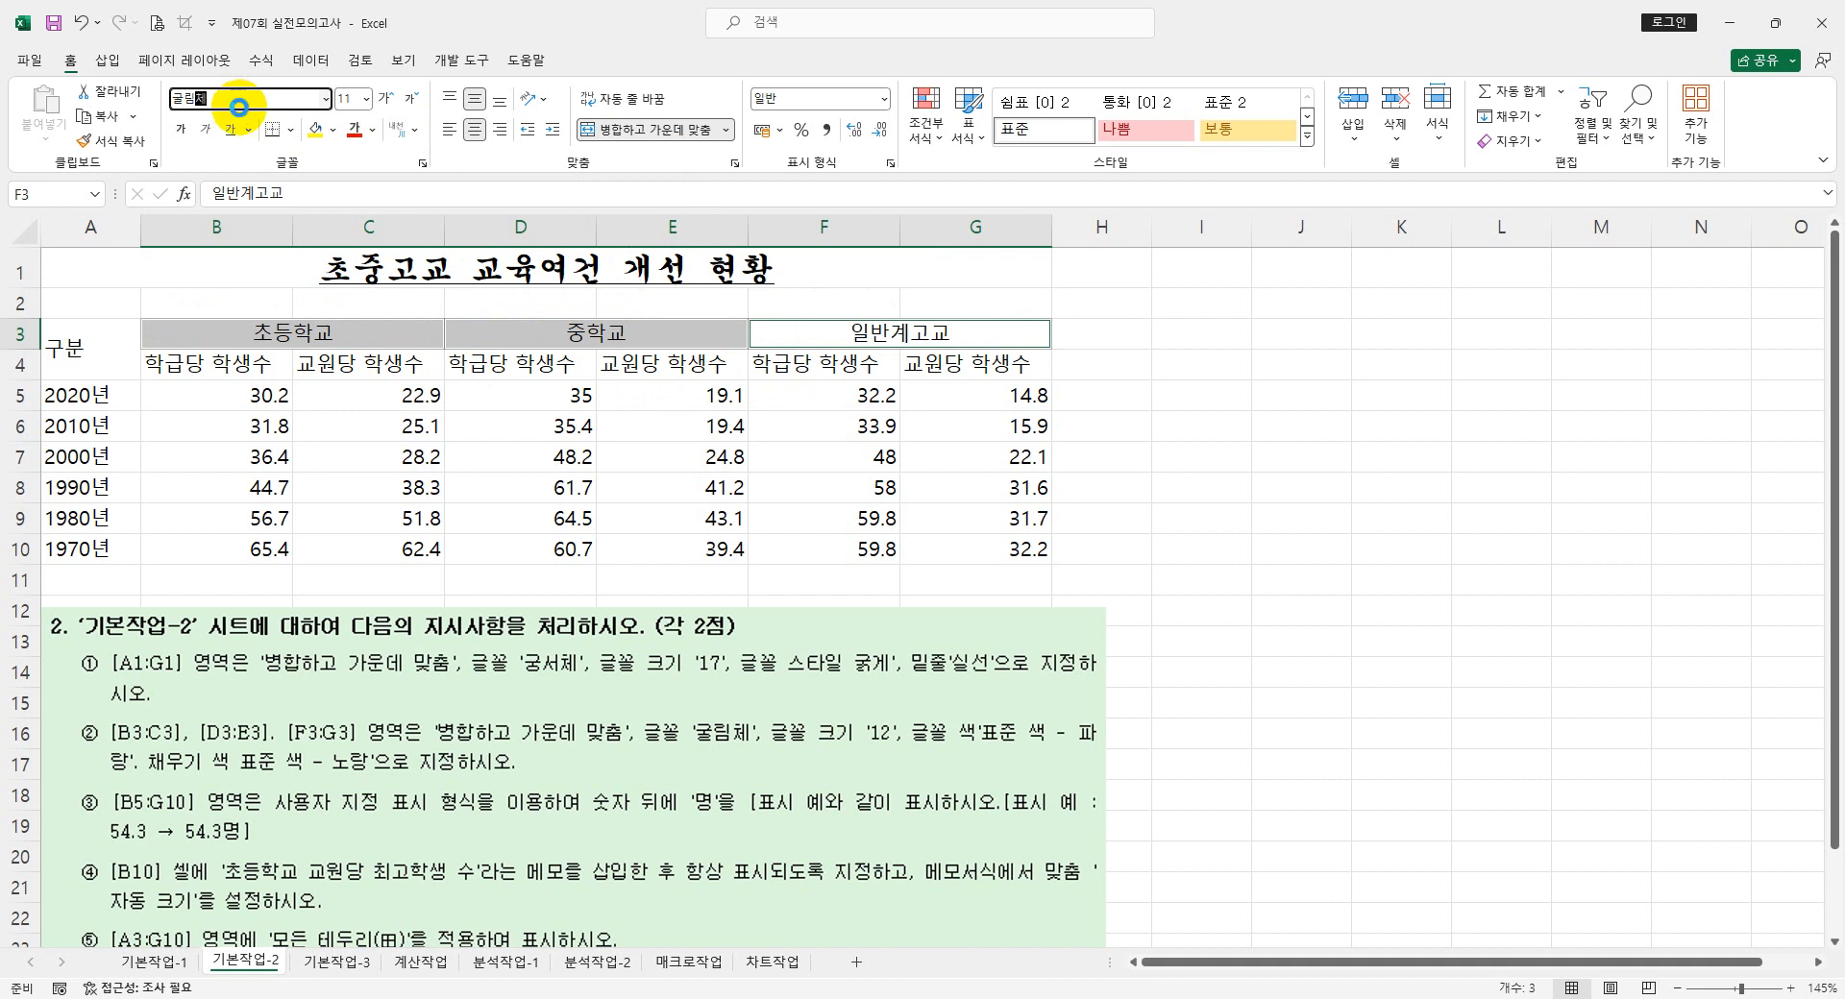
key("Return")
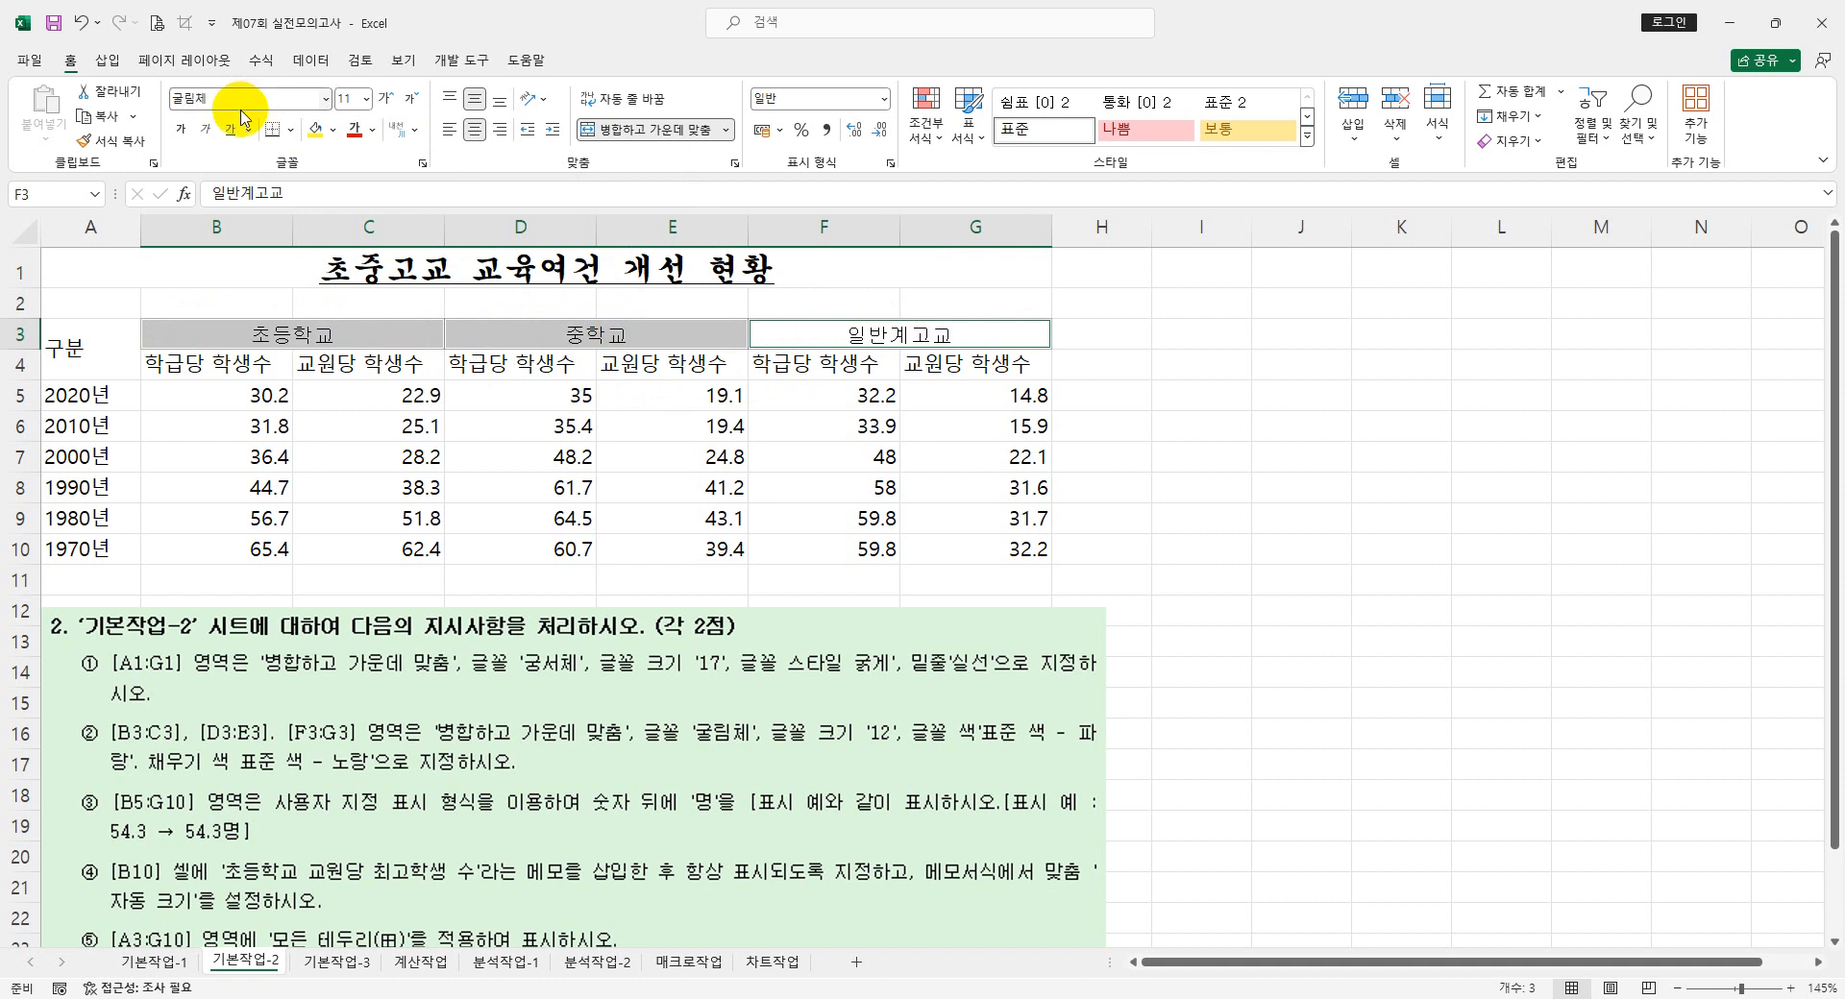
left_click(350, 99)
type("12")
key("Return")
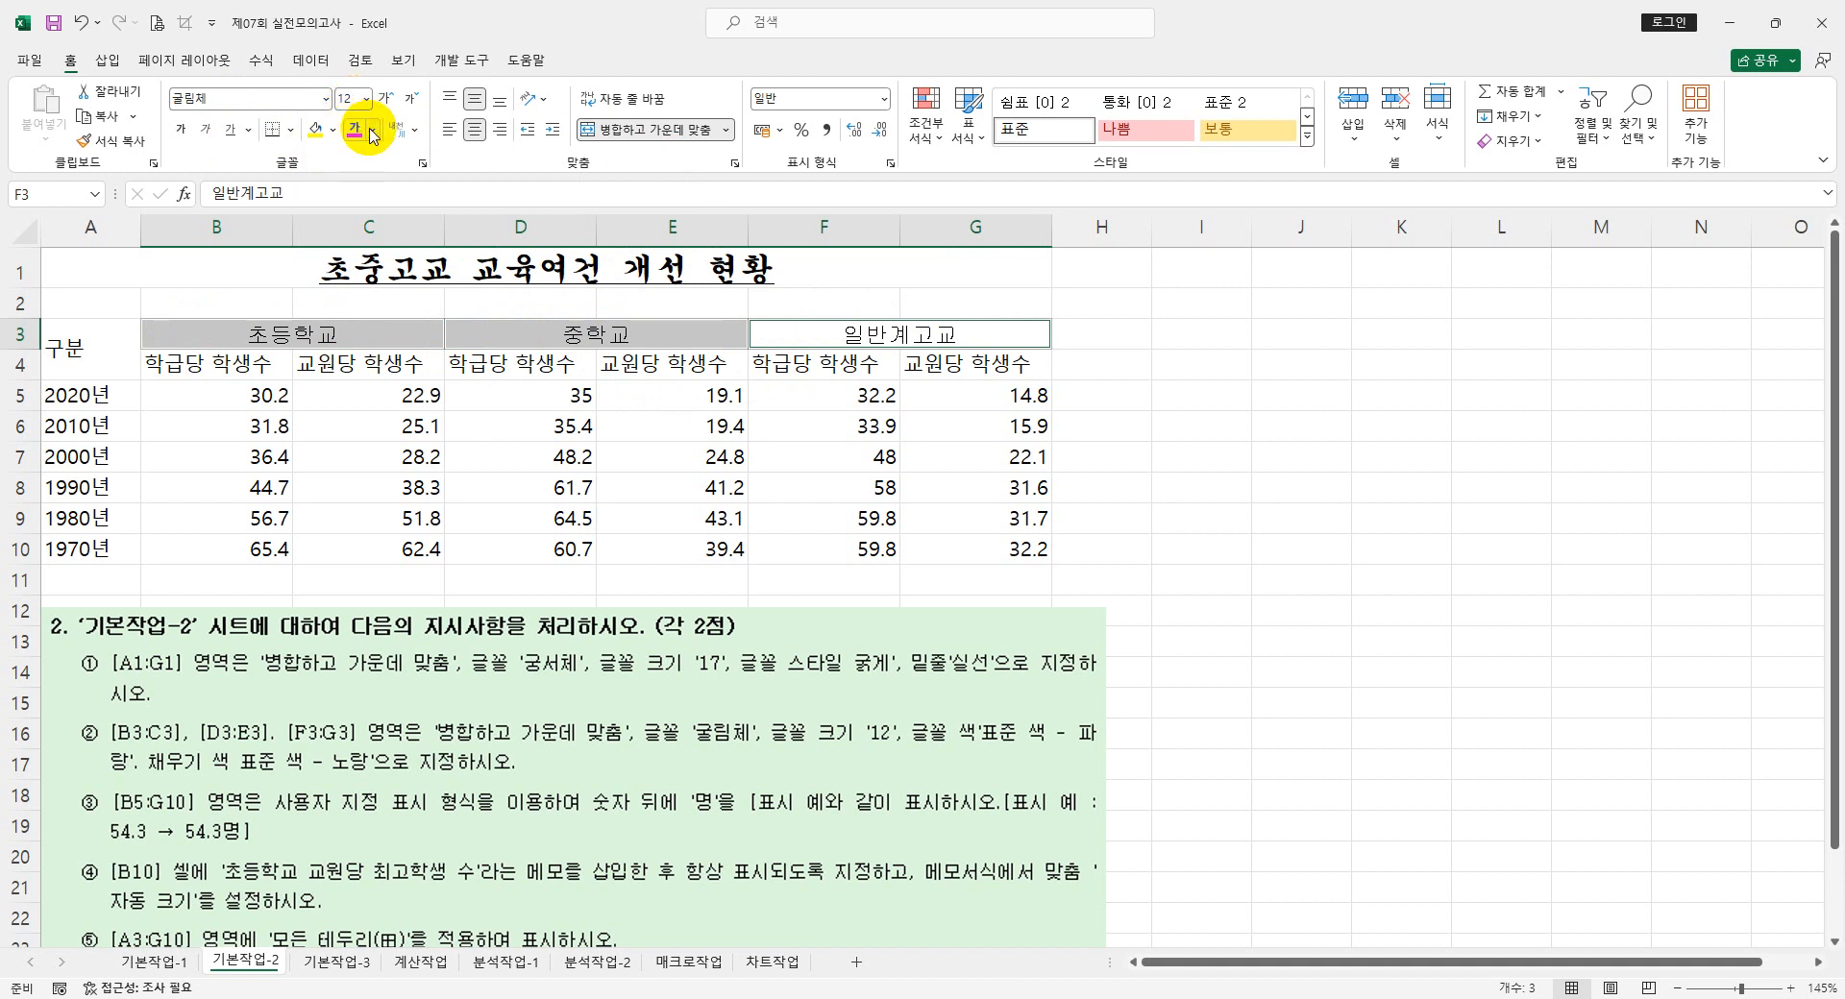
- Give the row 3 headings the standard blue font color and the standard yellow fill
left_click(373, 131)
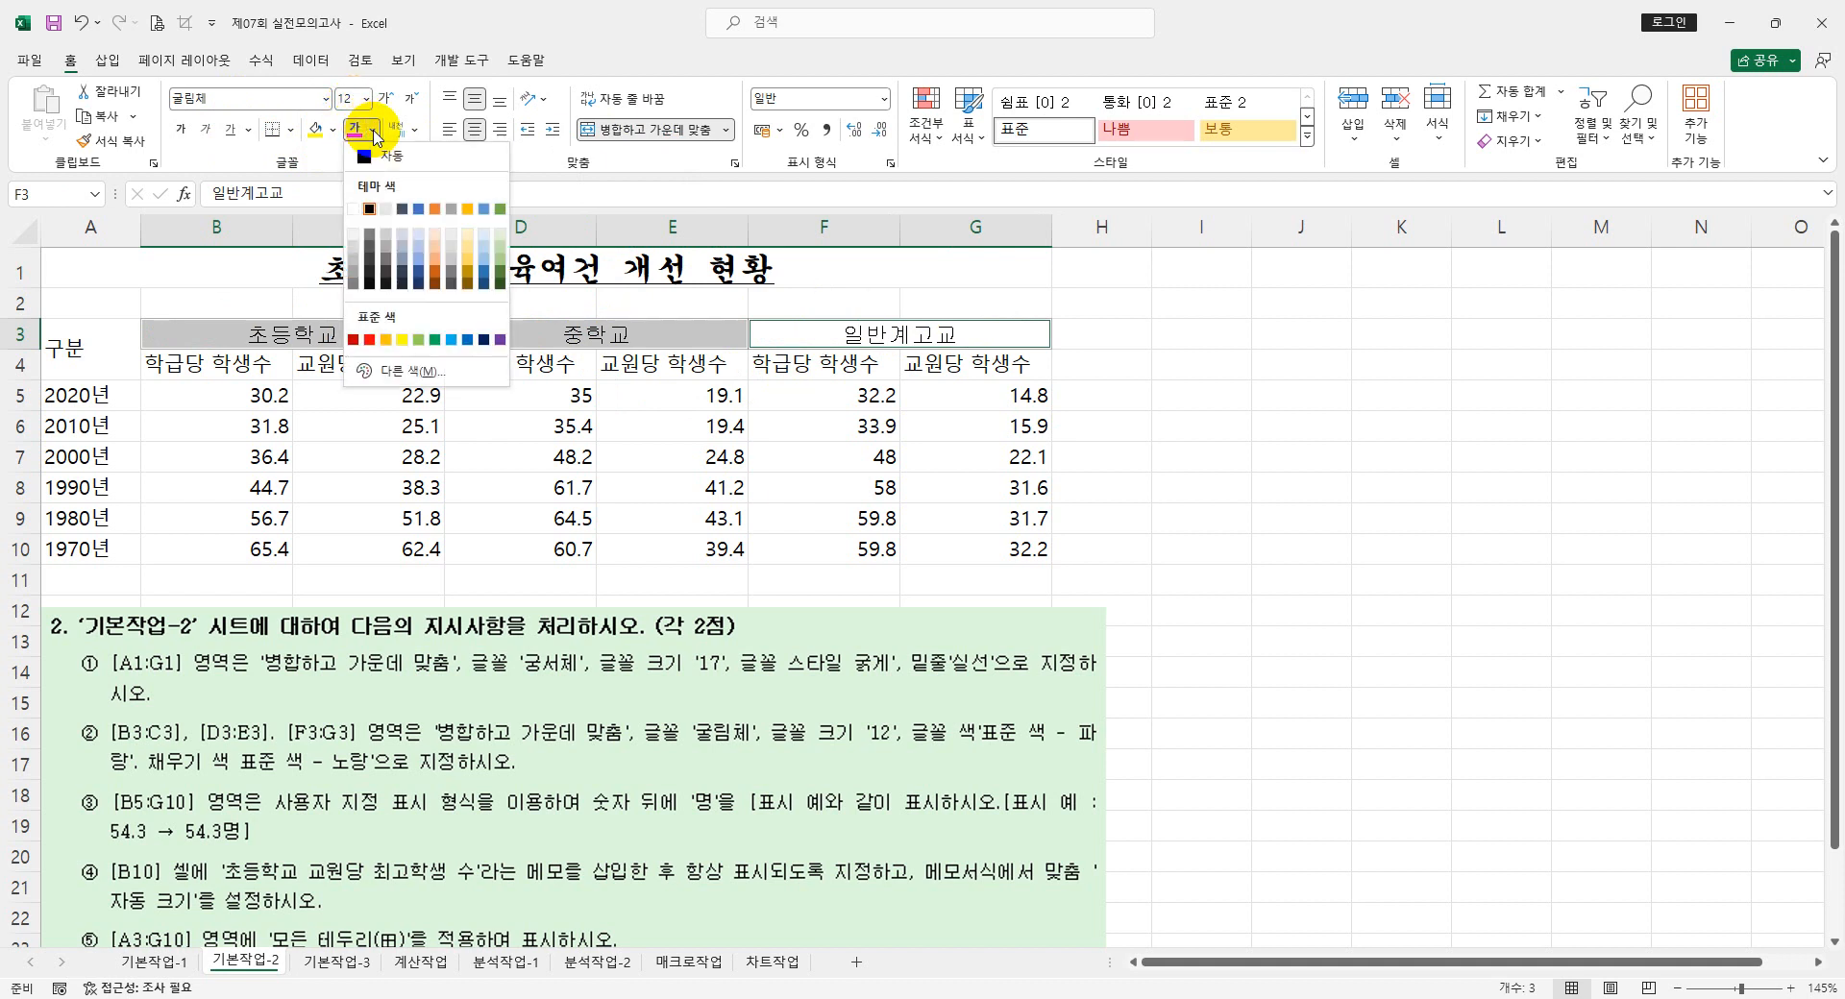
left_click(468, 341)
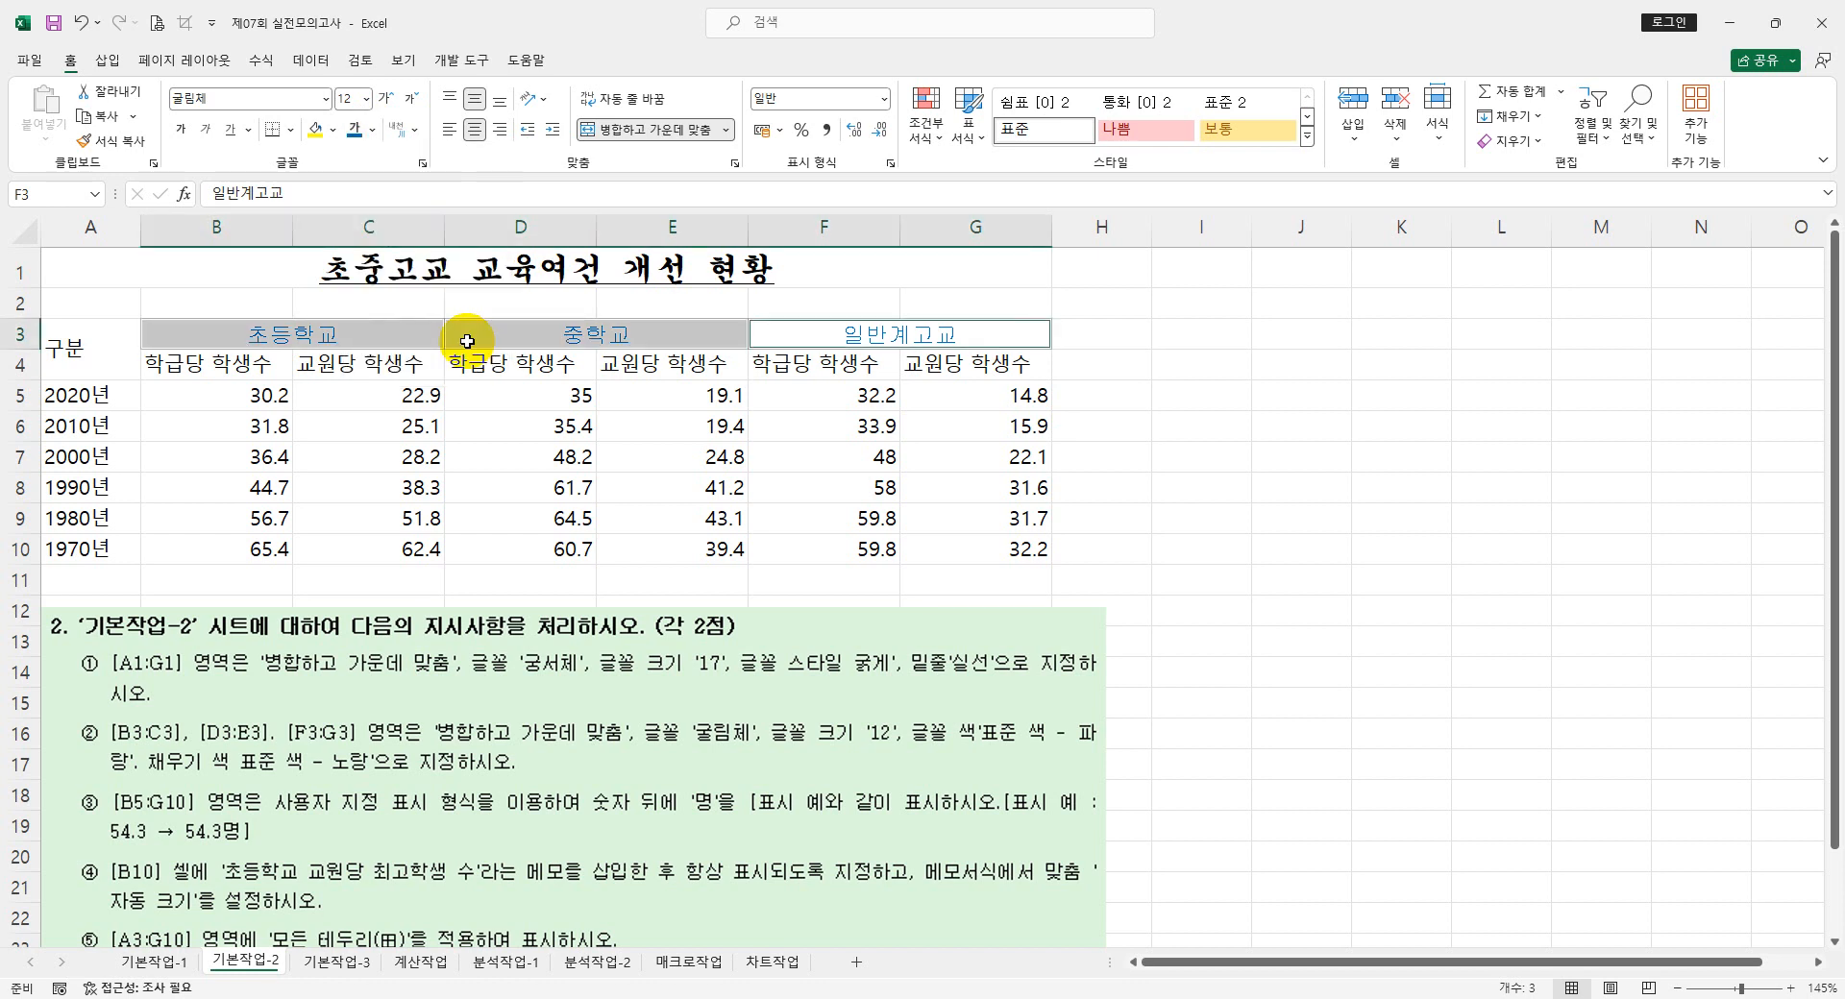
left_click(333, 131)
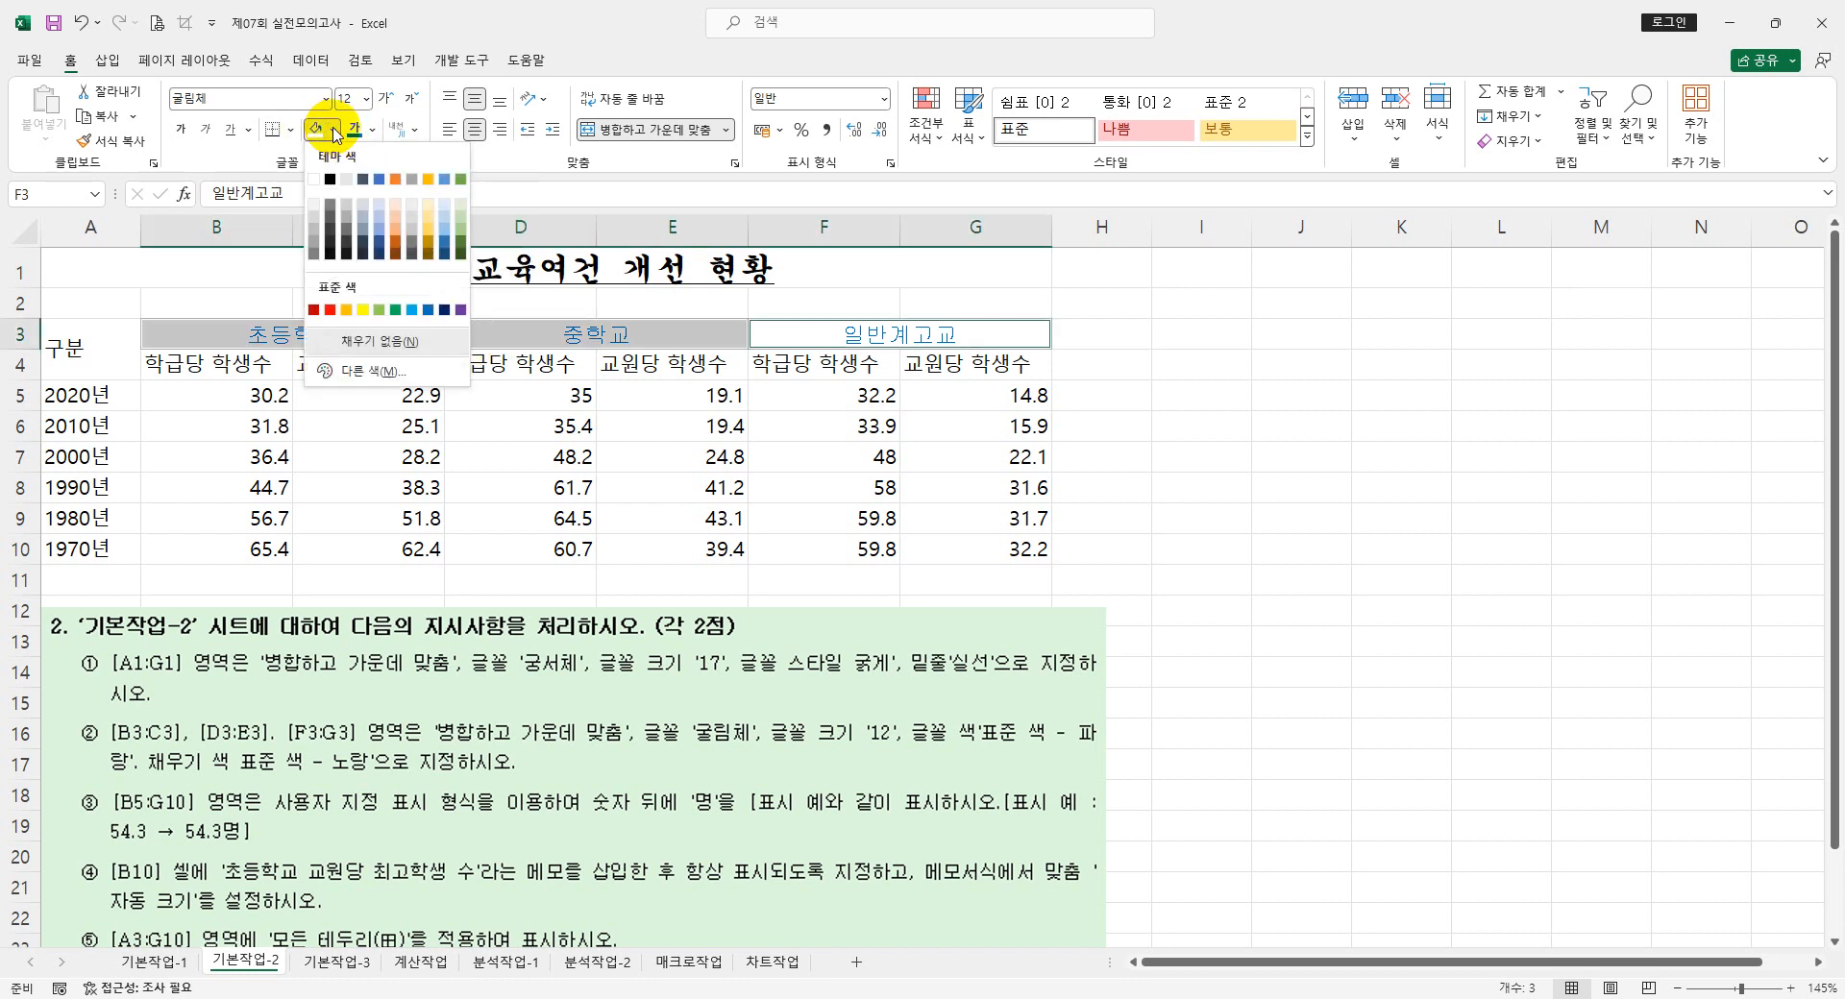
left_click(364, 311)
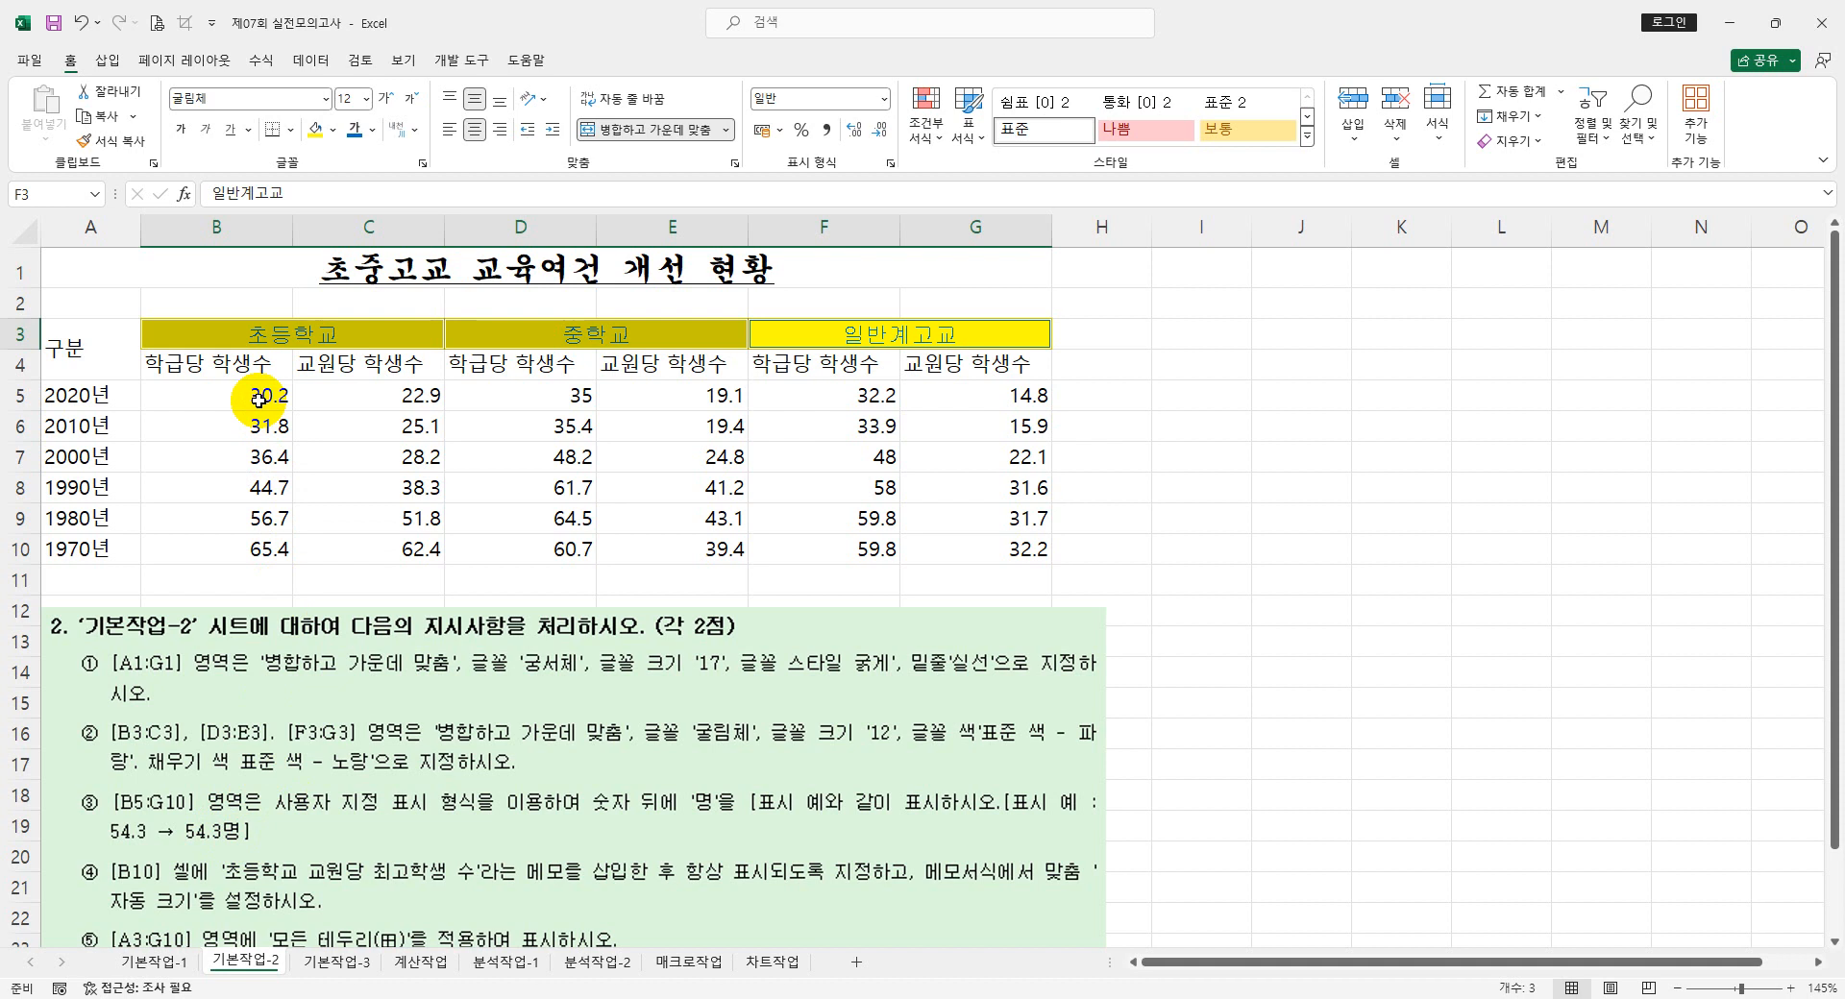
- Apply the custom number format 0.0"명" to the figures in B5:G10
left_click_drag(250, 395, 955, 536)
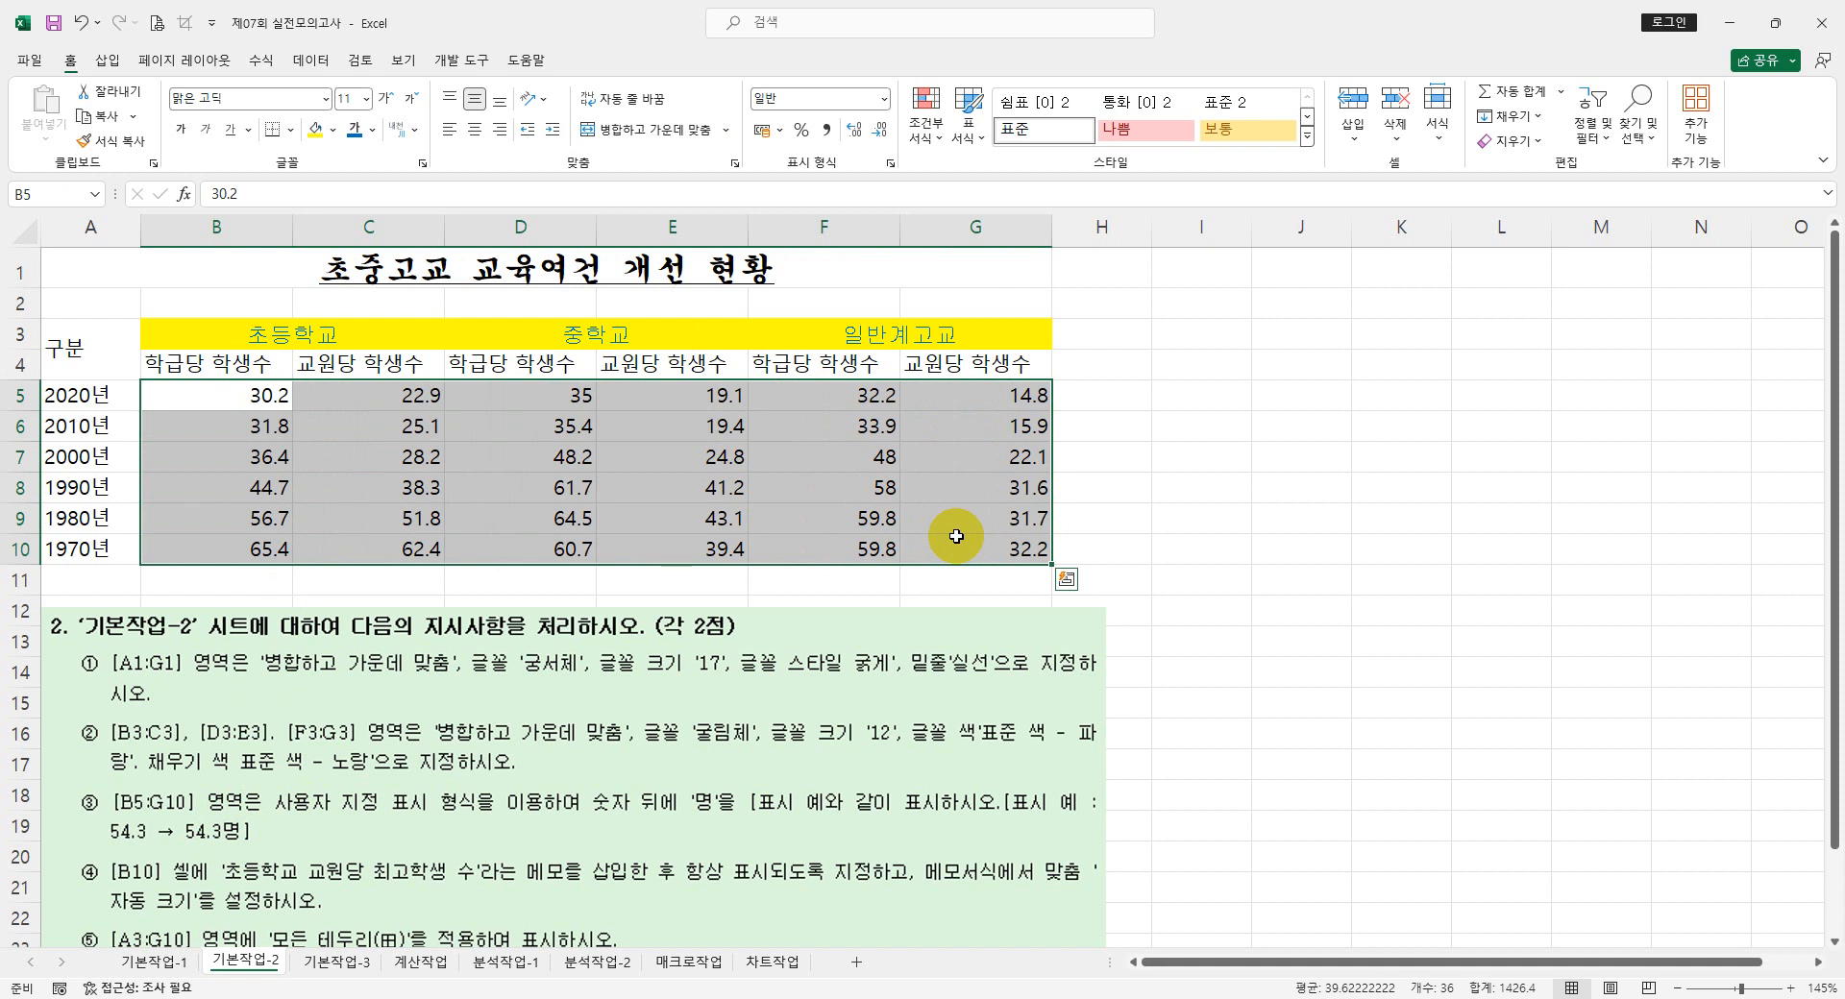
right_click(655, 420)
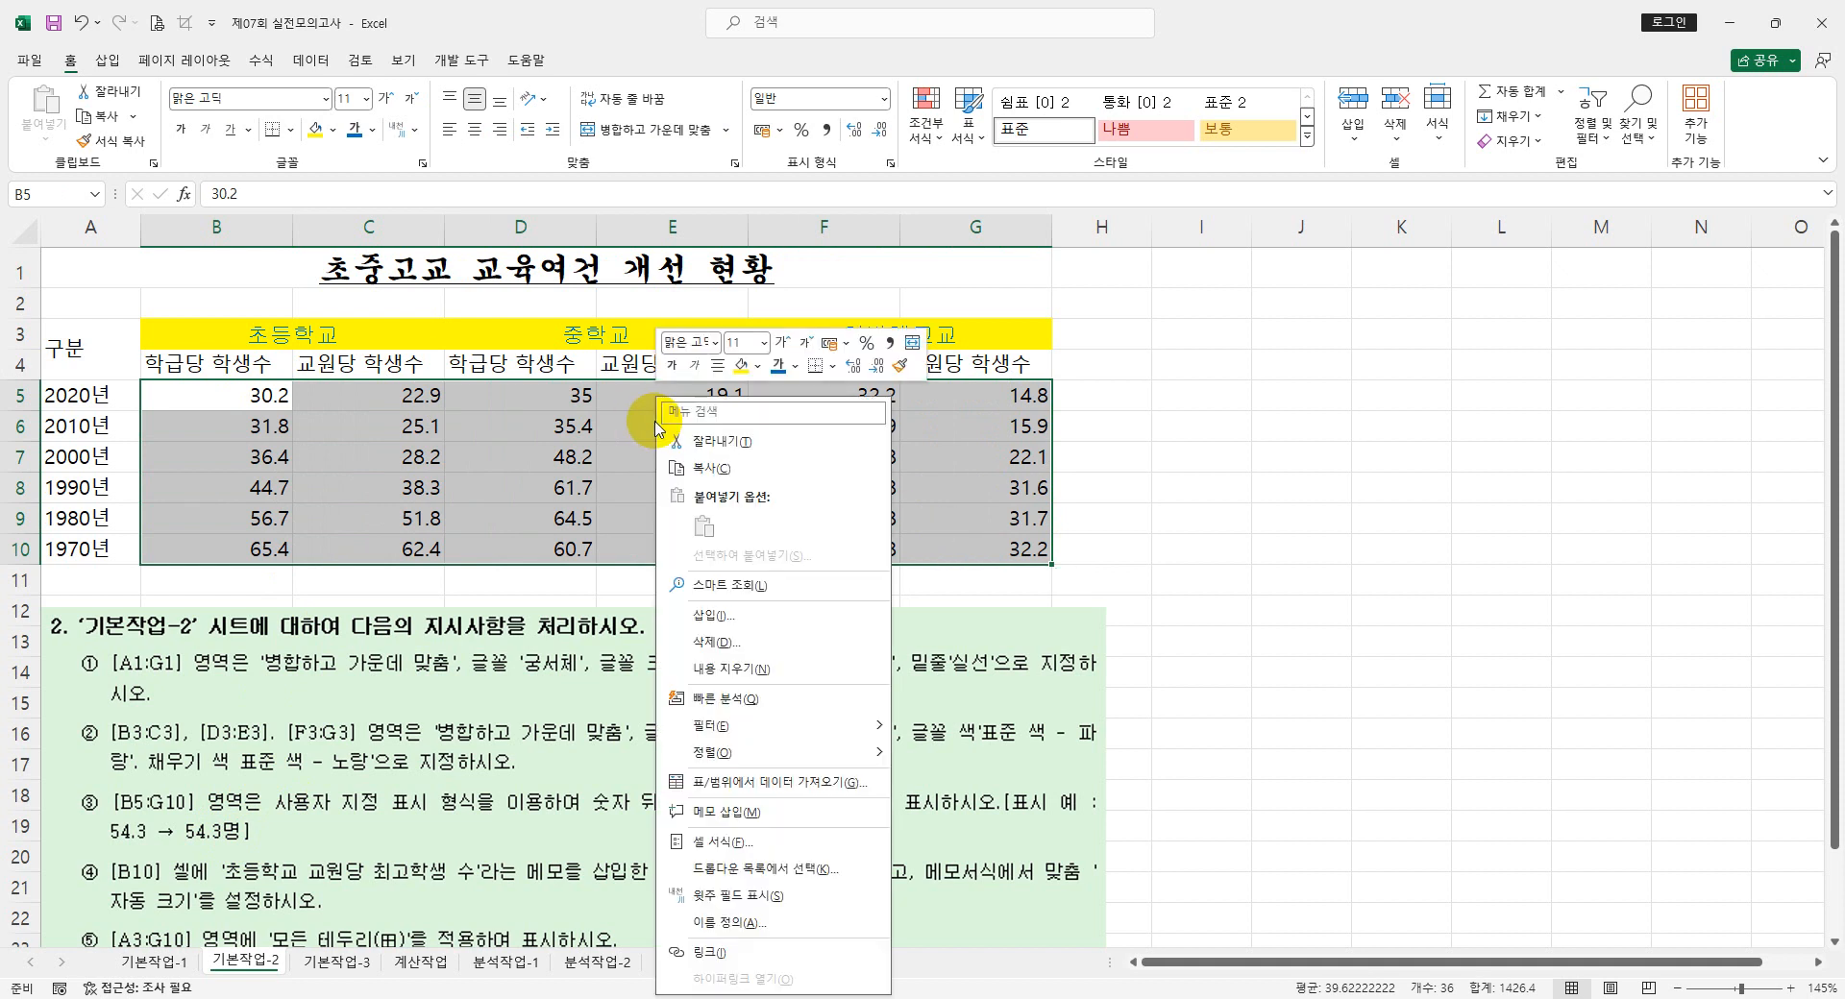
left_click(716, 844)
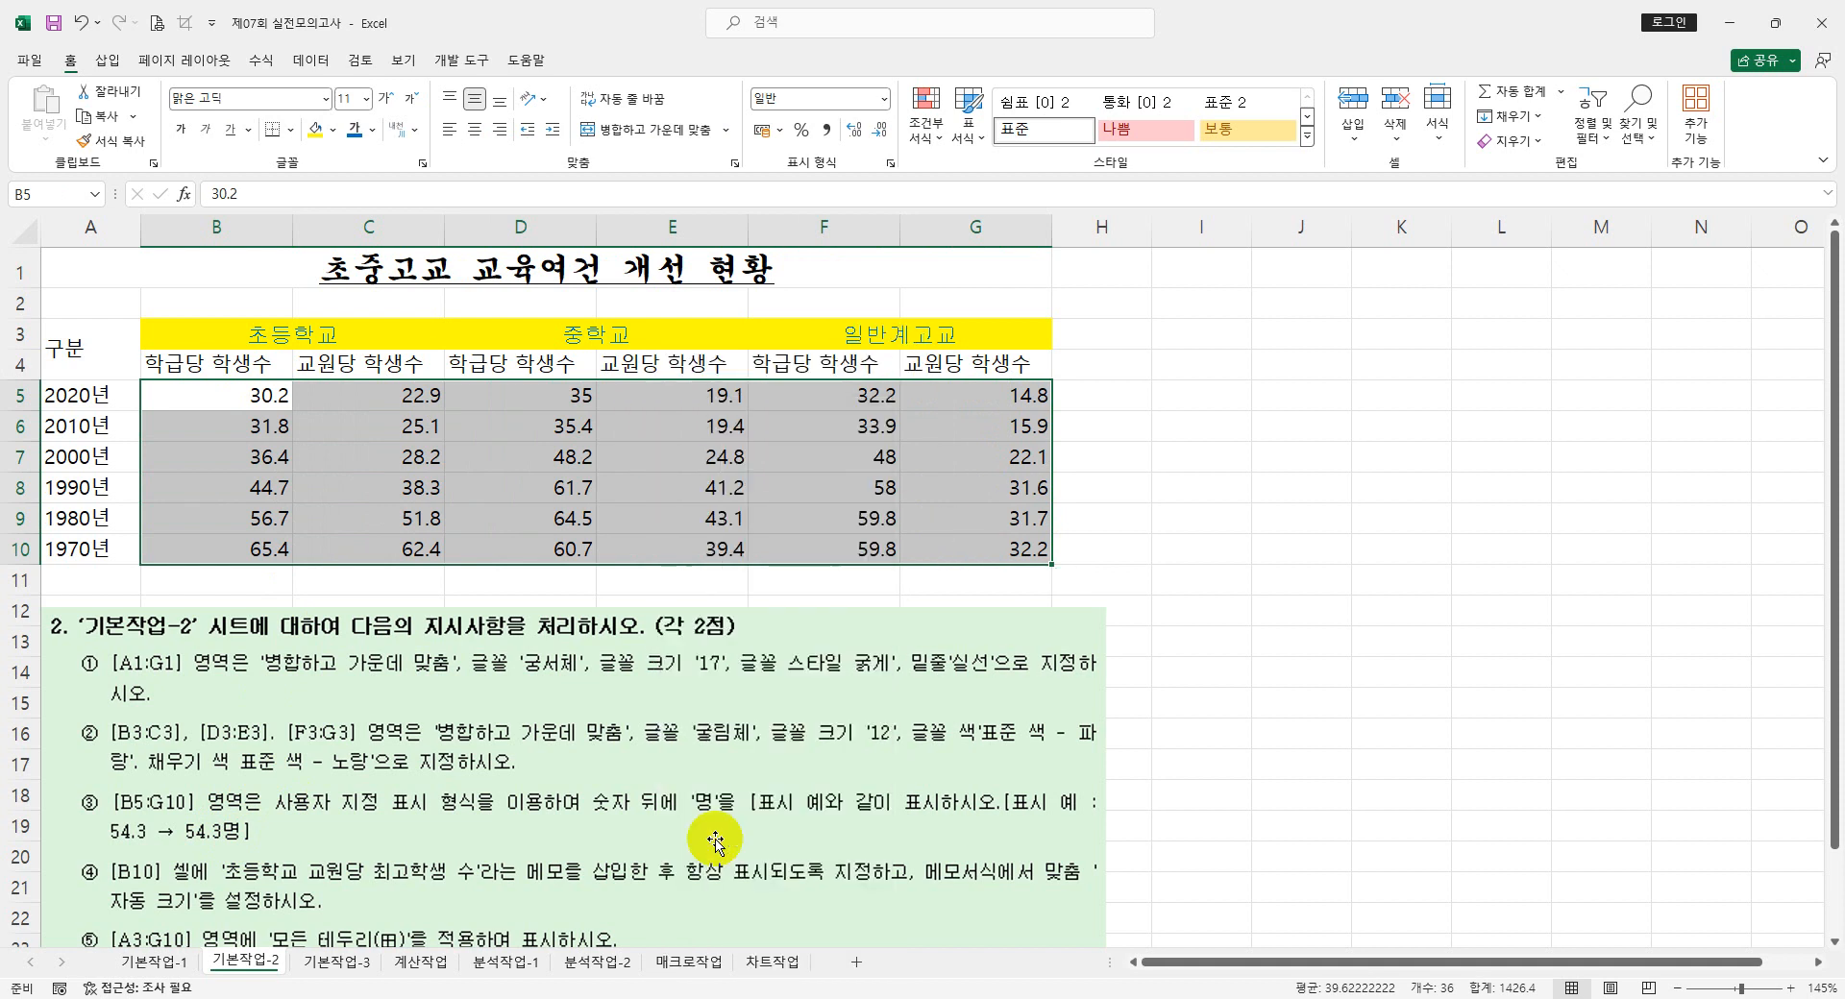
left_click_drag(745, 471, 1045, 311)
left_click(822, 556)
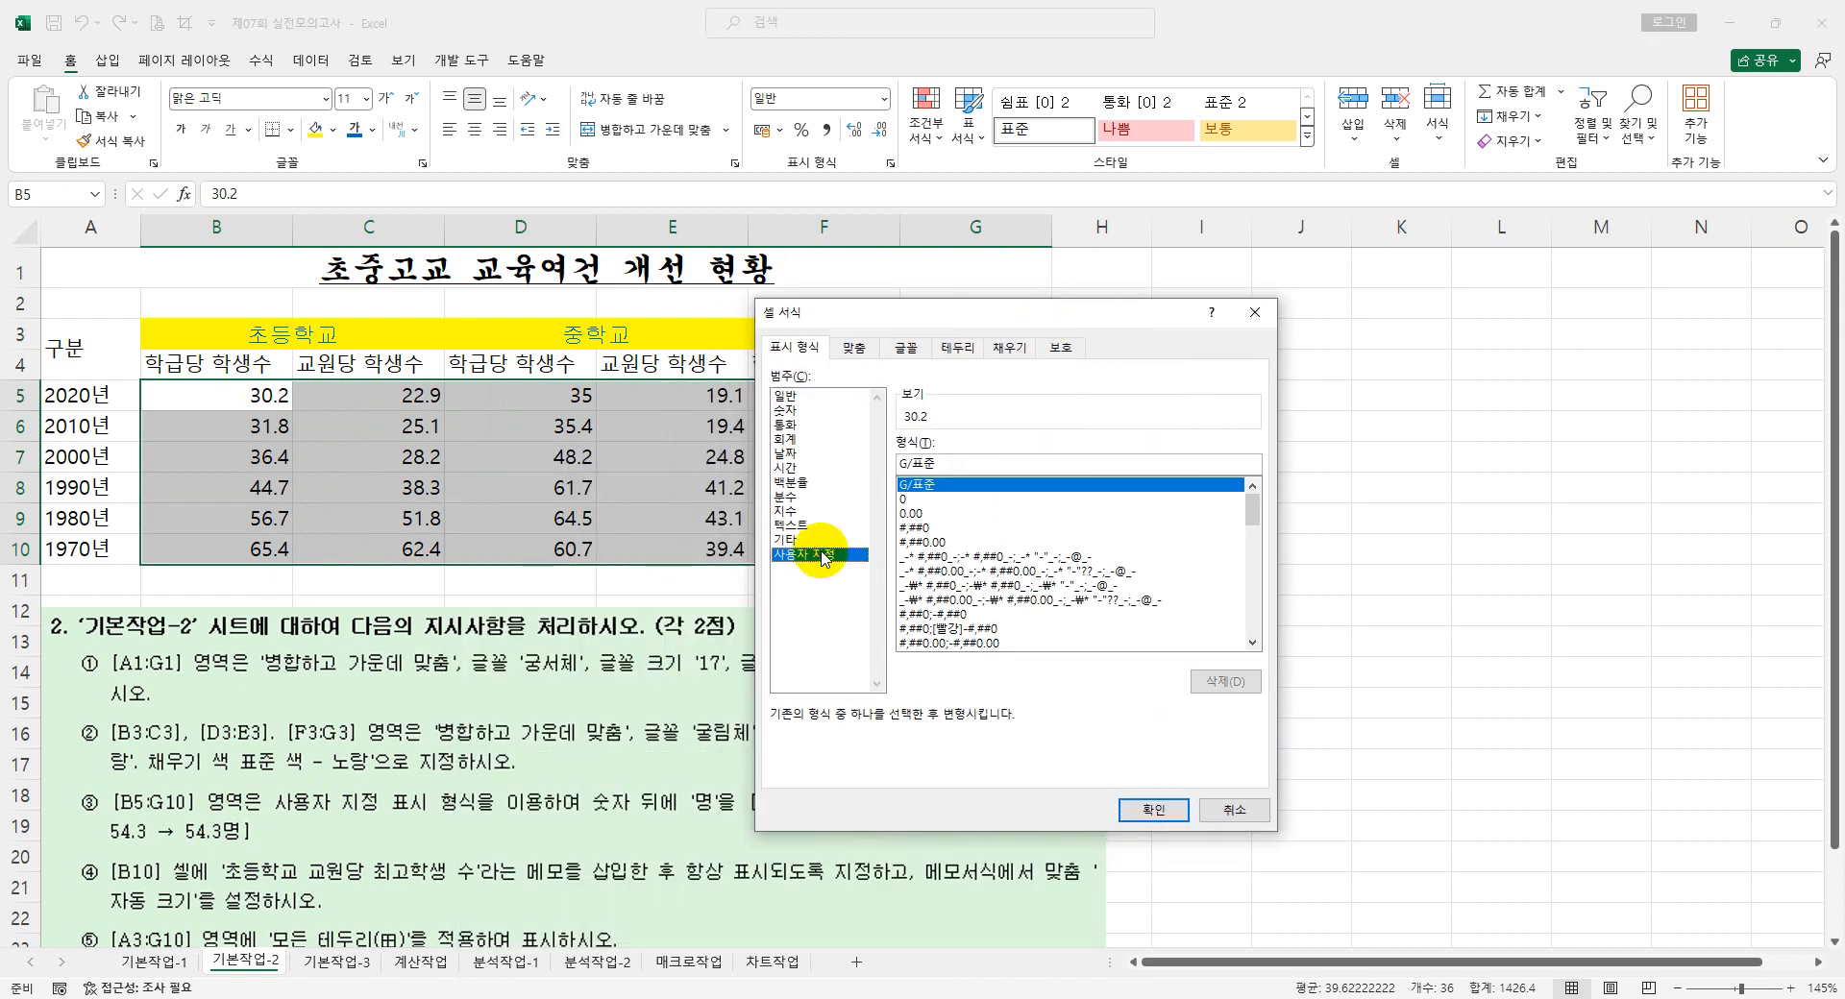
double_click(924, 463)
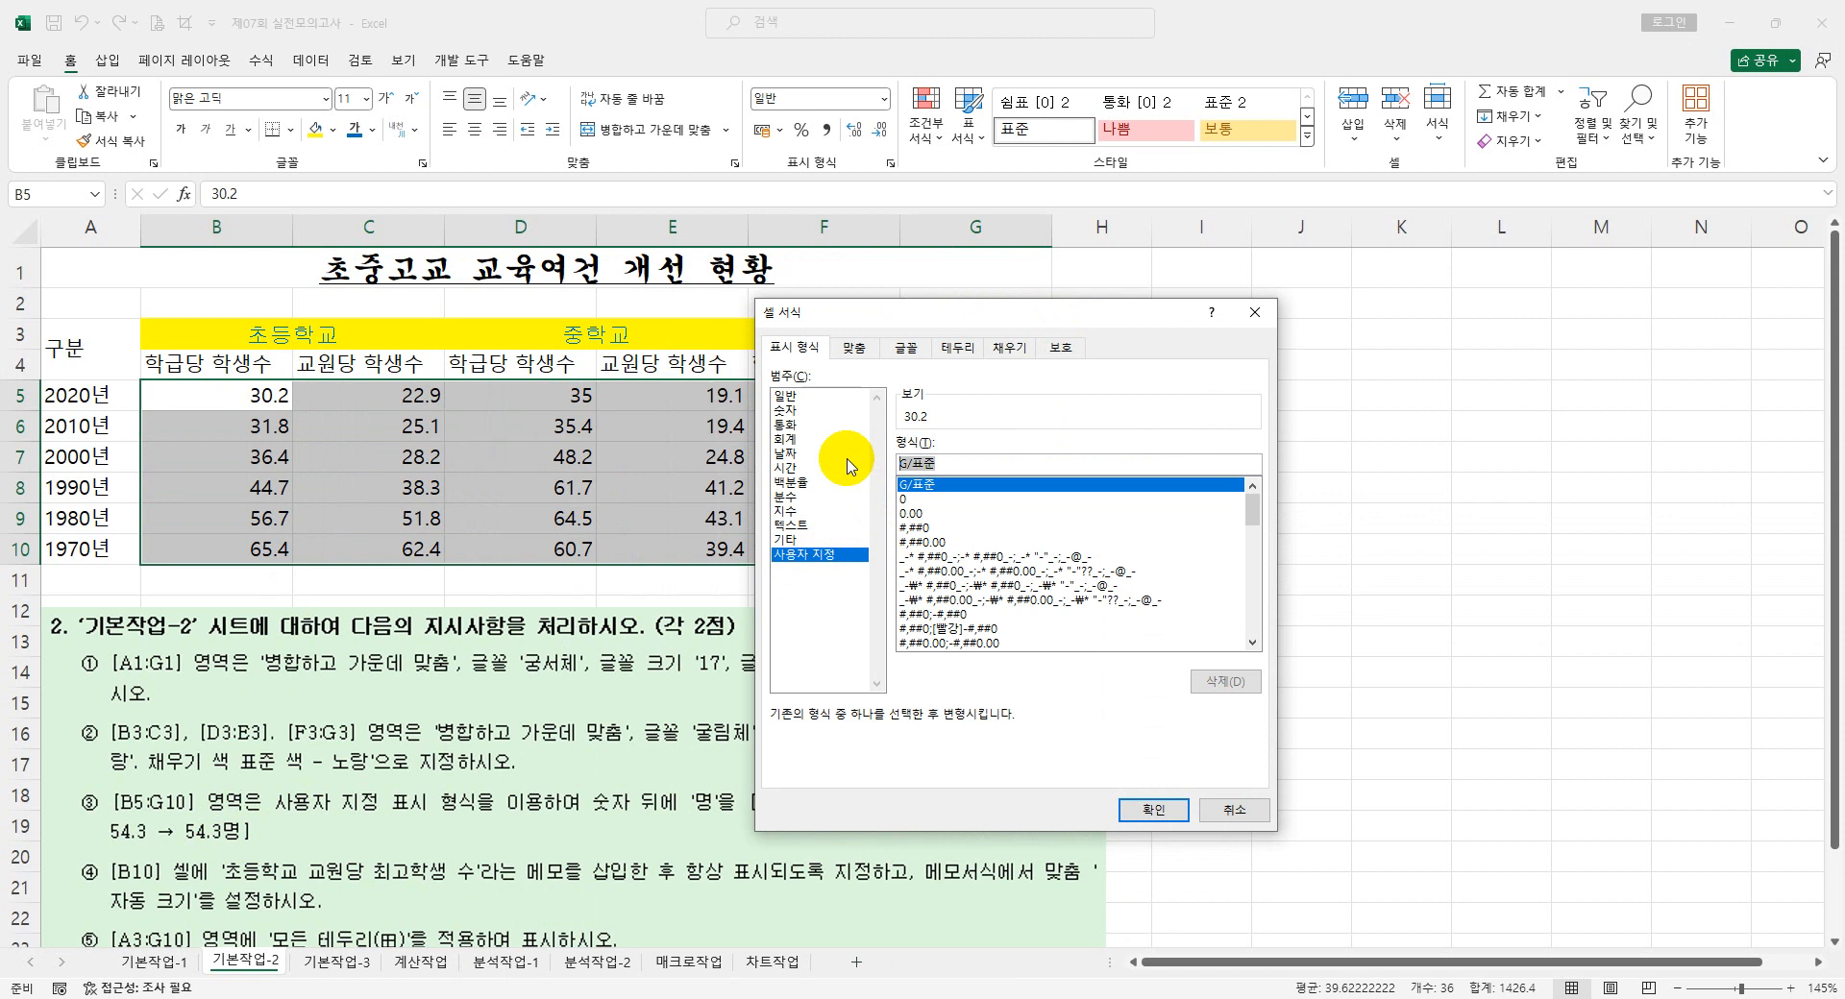
type("0.0\"")
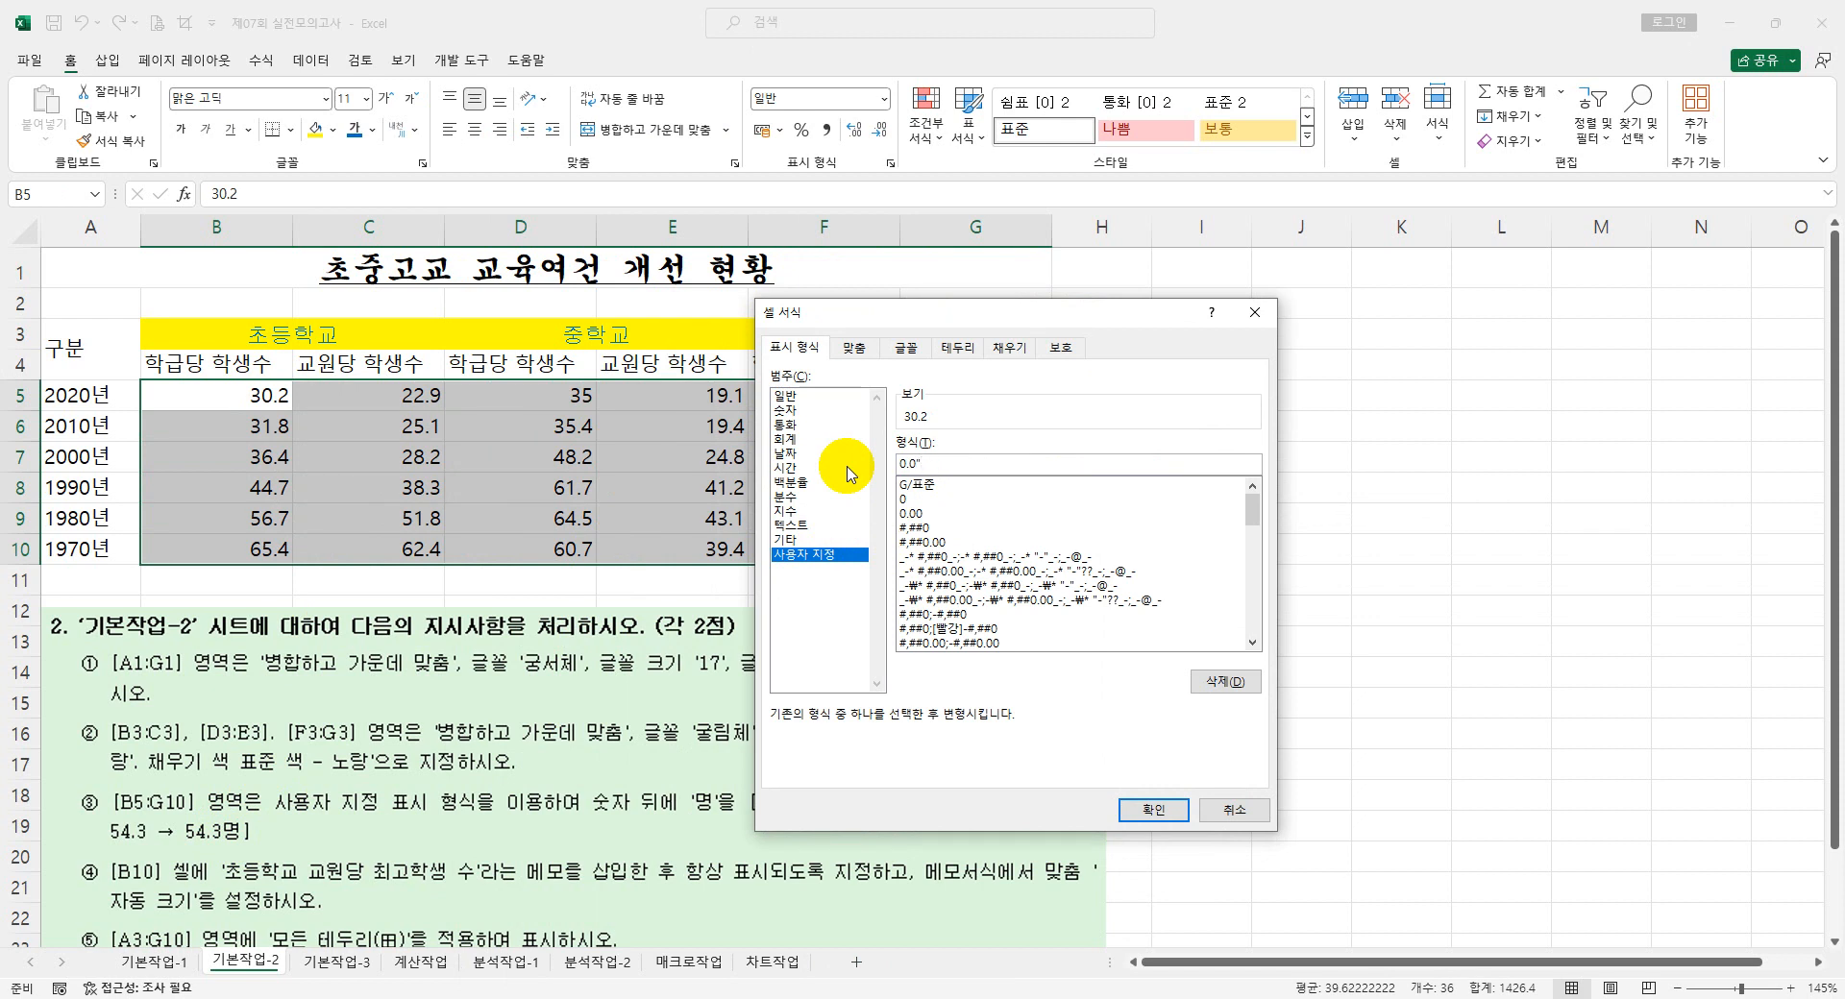
type("명\"")
key("Return")
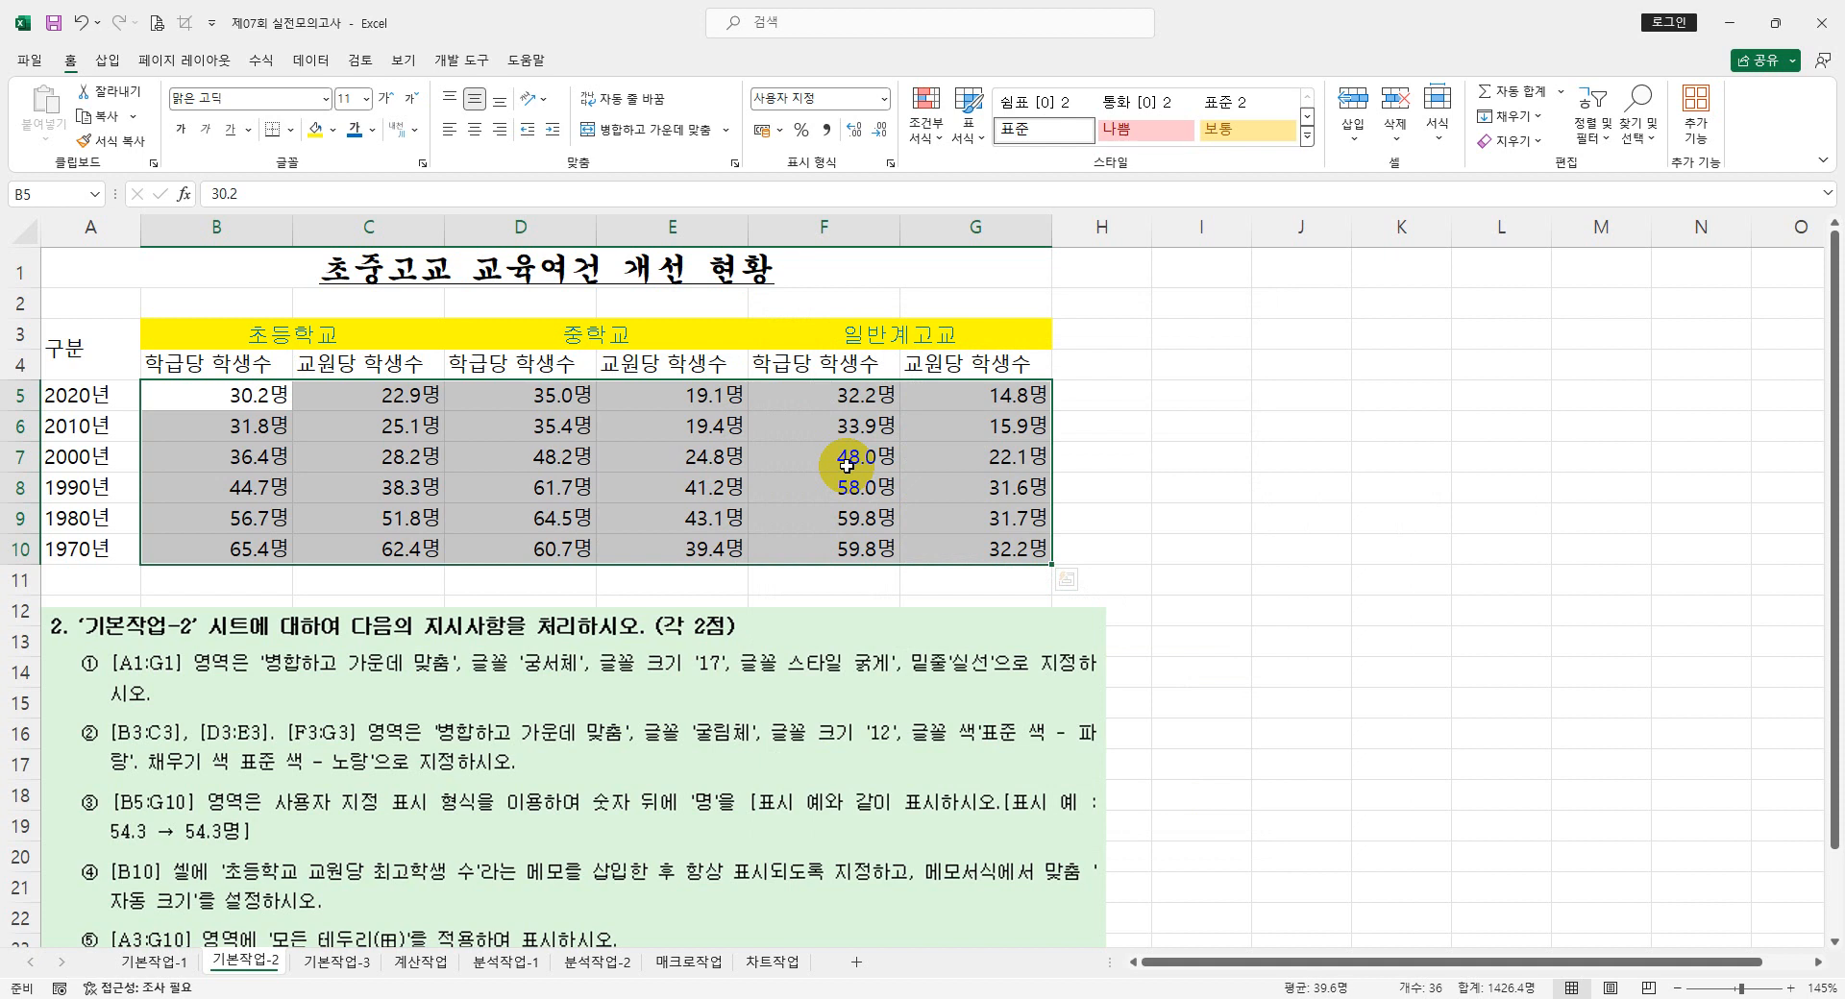
- Insert a memo on cell B10, replacing its default author text with '초등학교 교원당 최고학생 수'
left_click(266, 546)
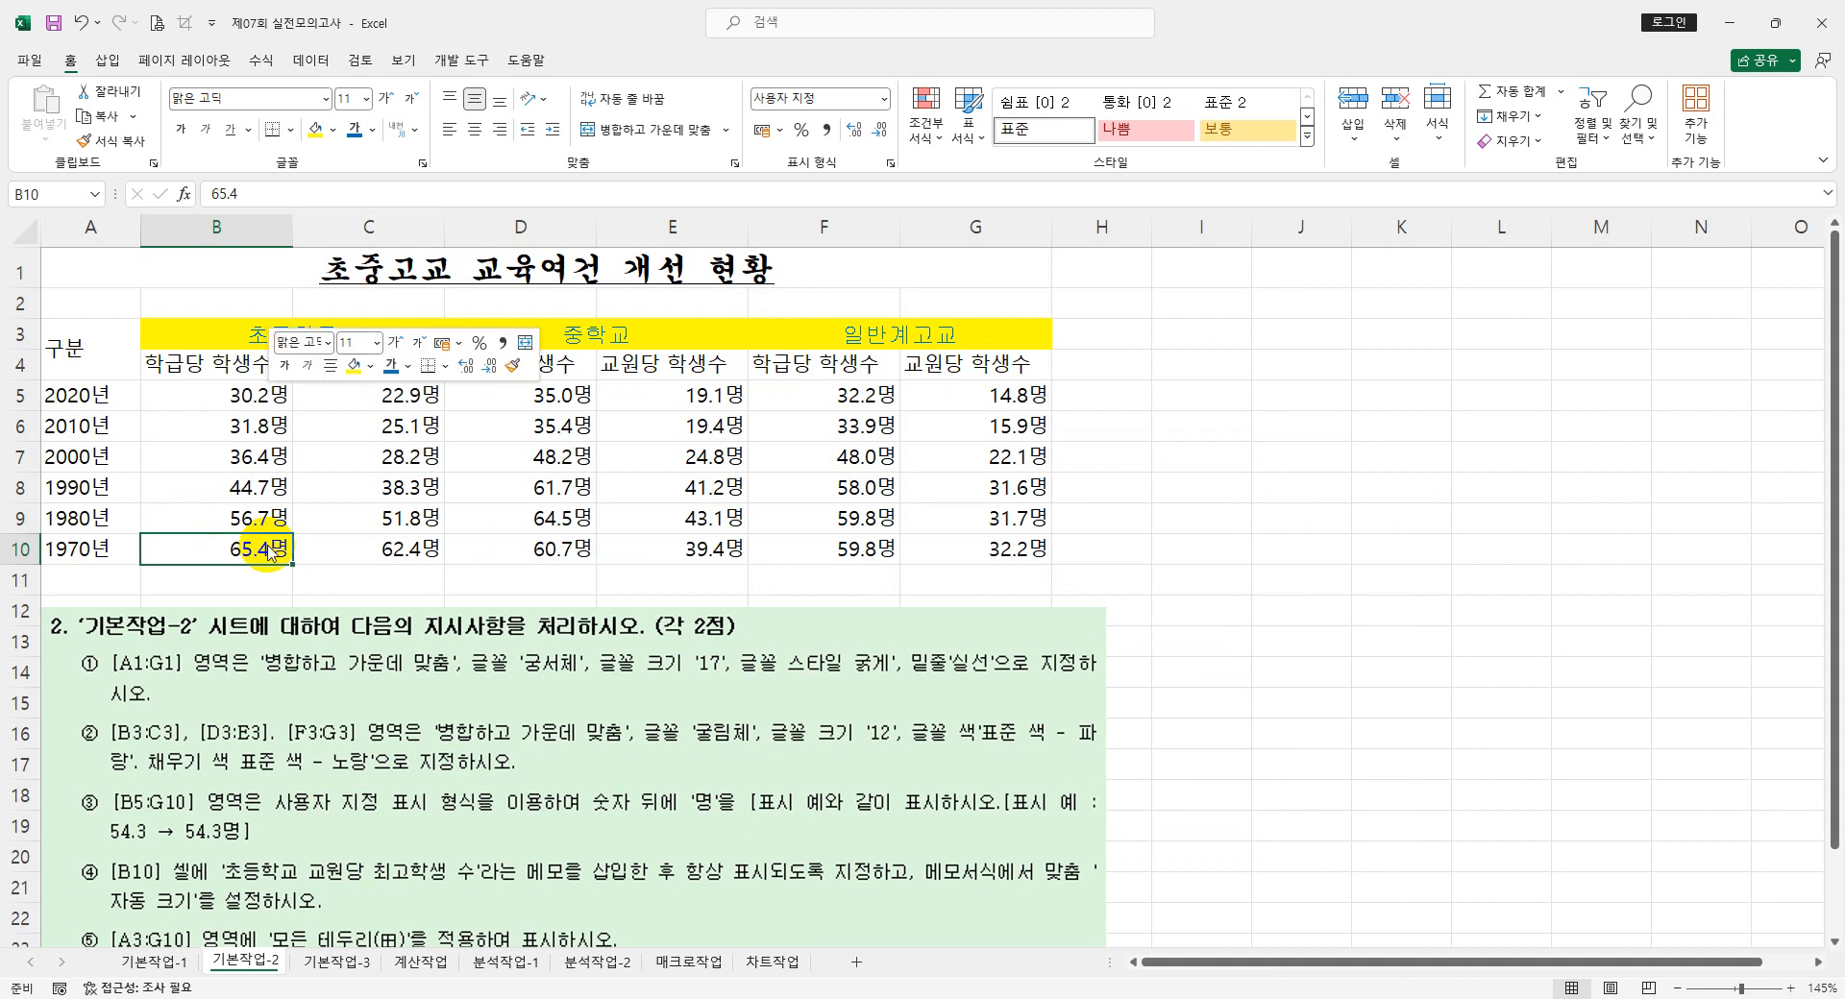
right_click(267, 547)
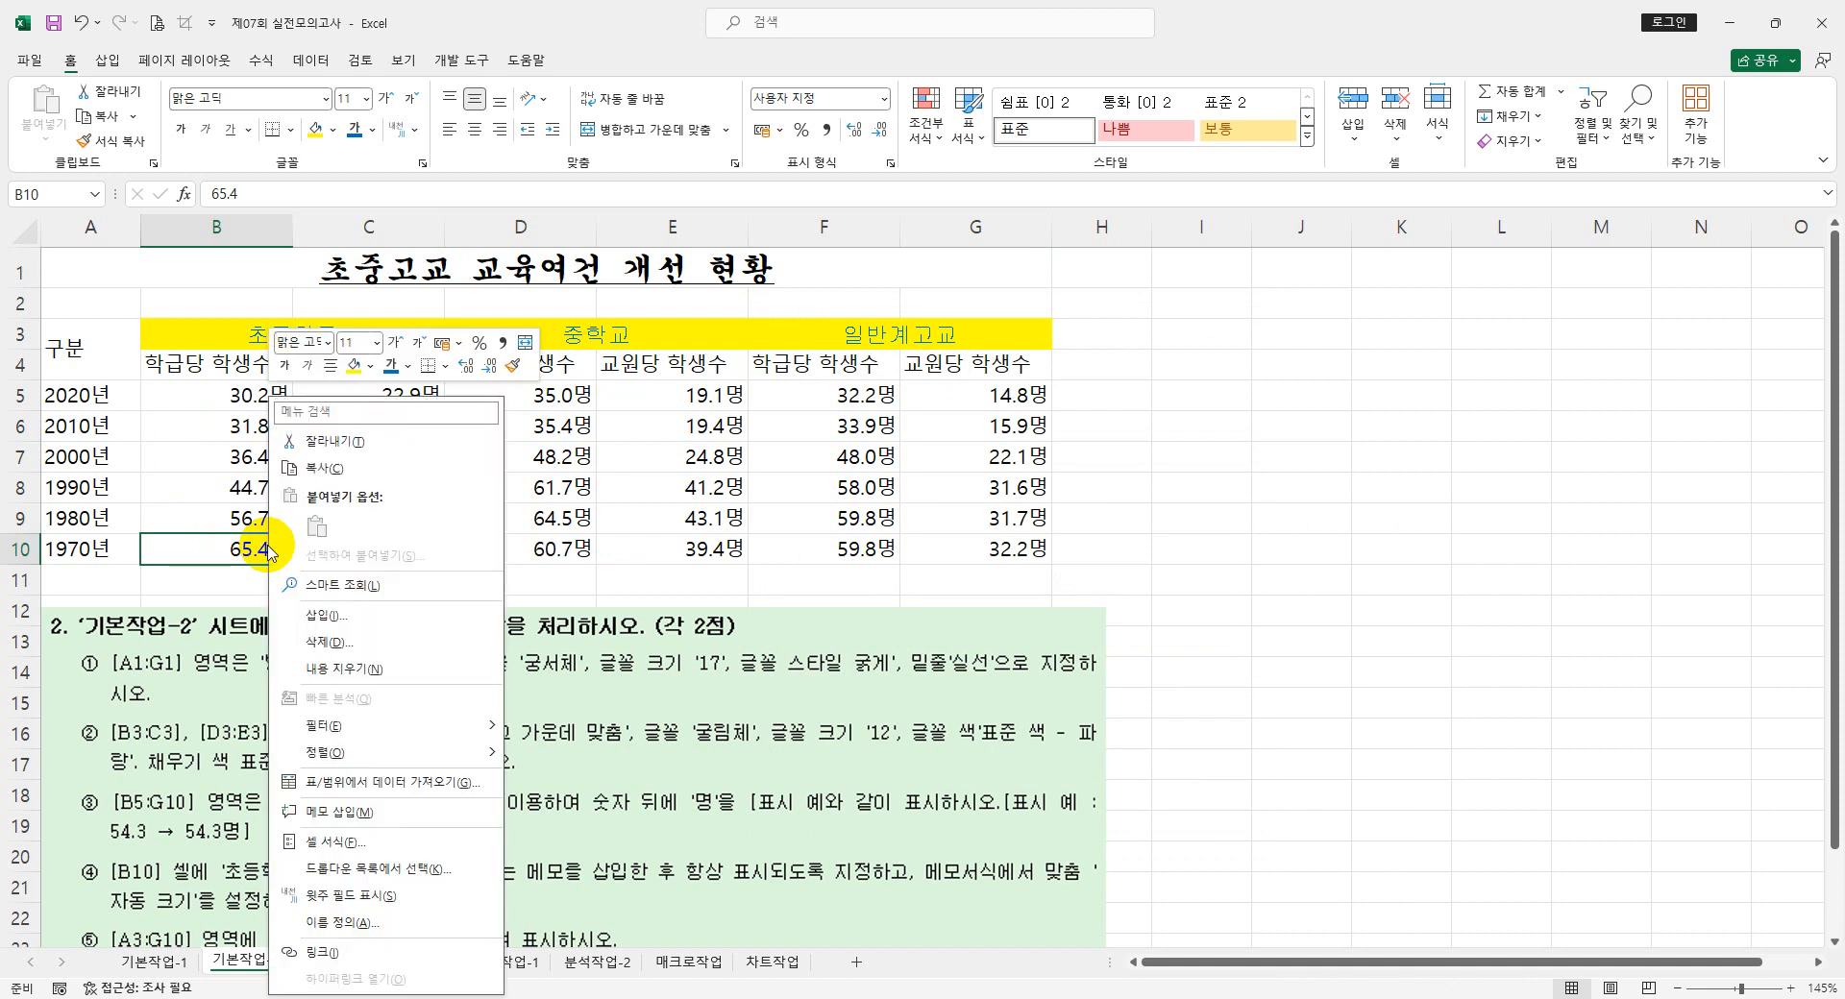
left_click(389, 818)
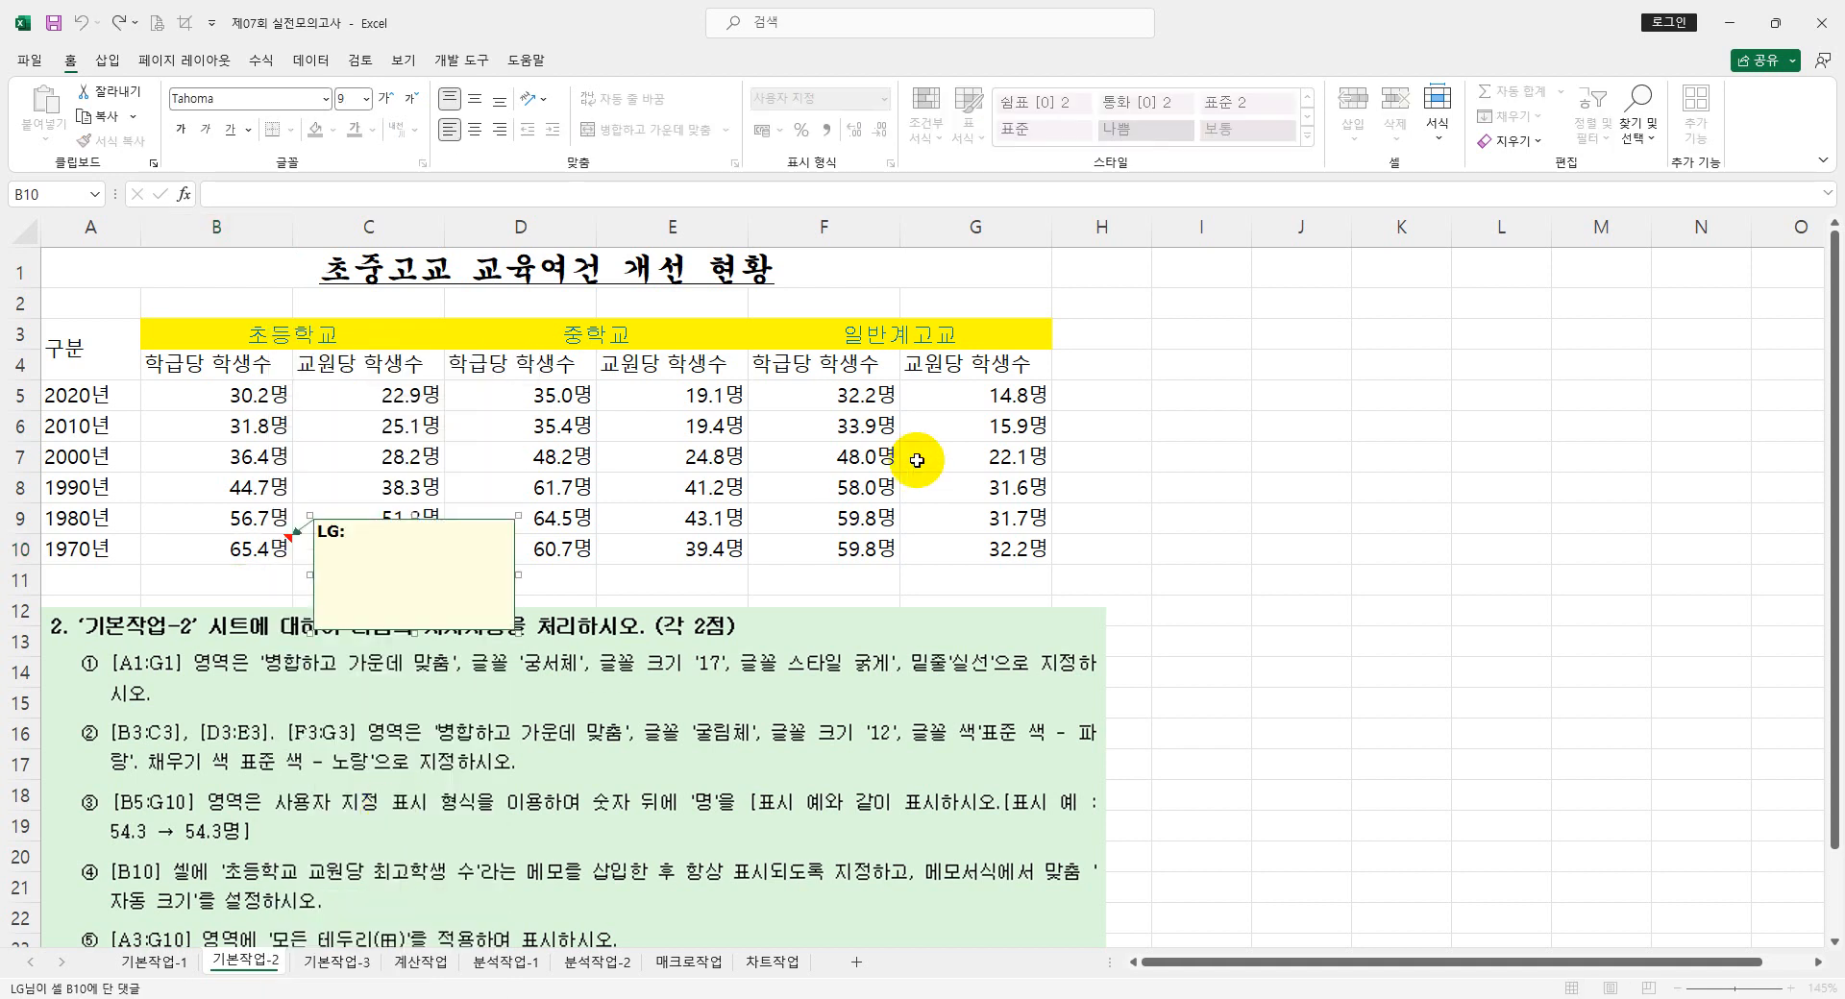
key("BackSpace")
key("BackSpace")
key("BackSpace")
key("BackSpace")
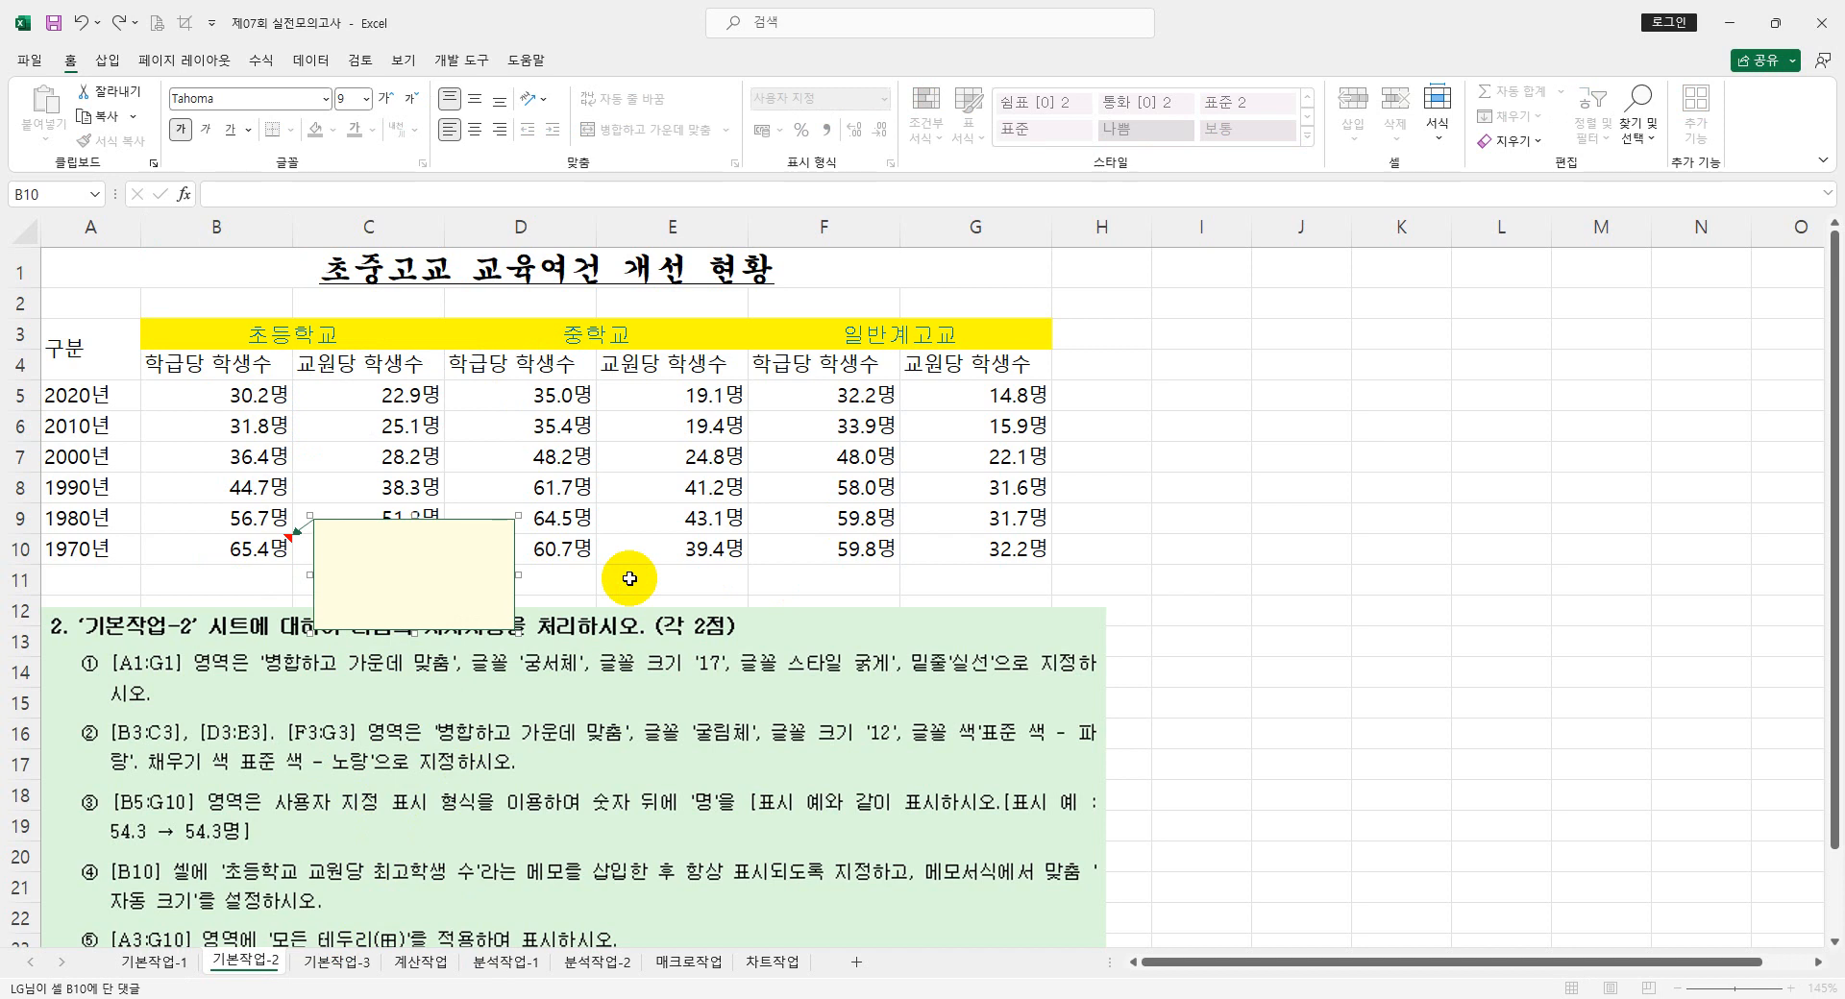
type("등학교 교우")
type("원당 최고")
type("학생 ㅅ")
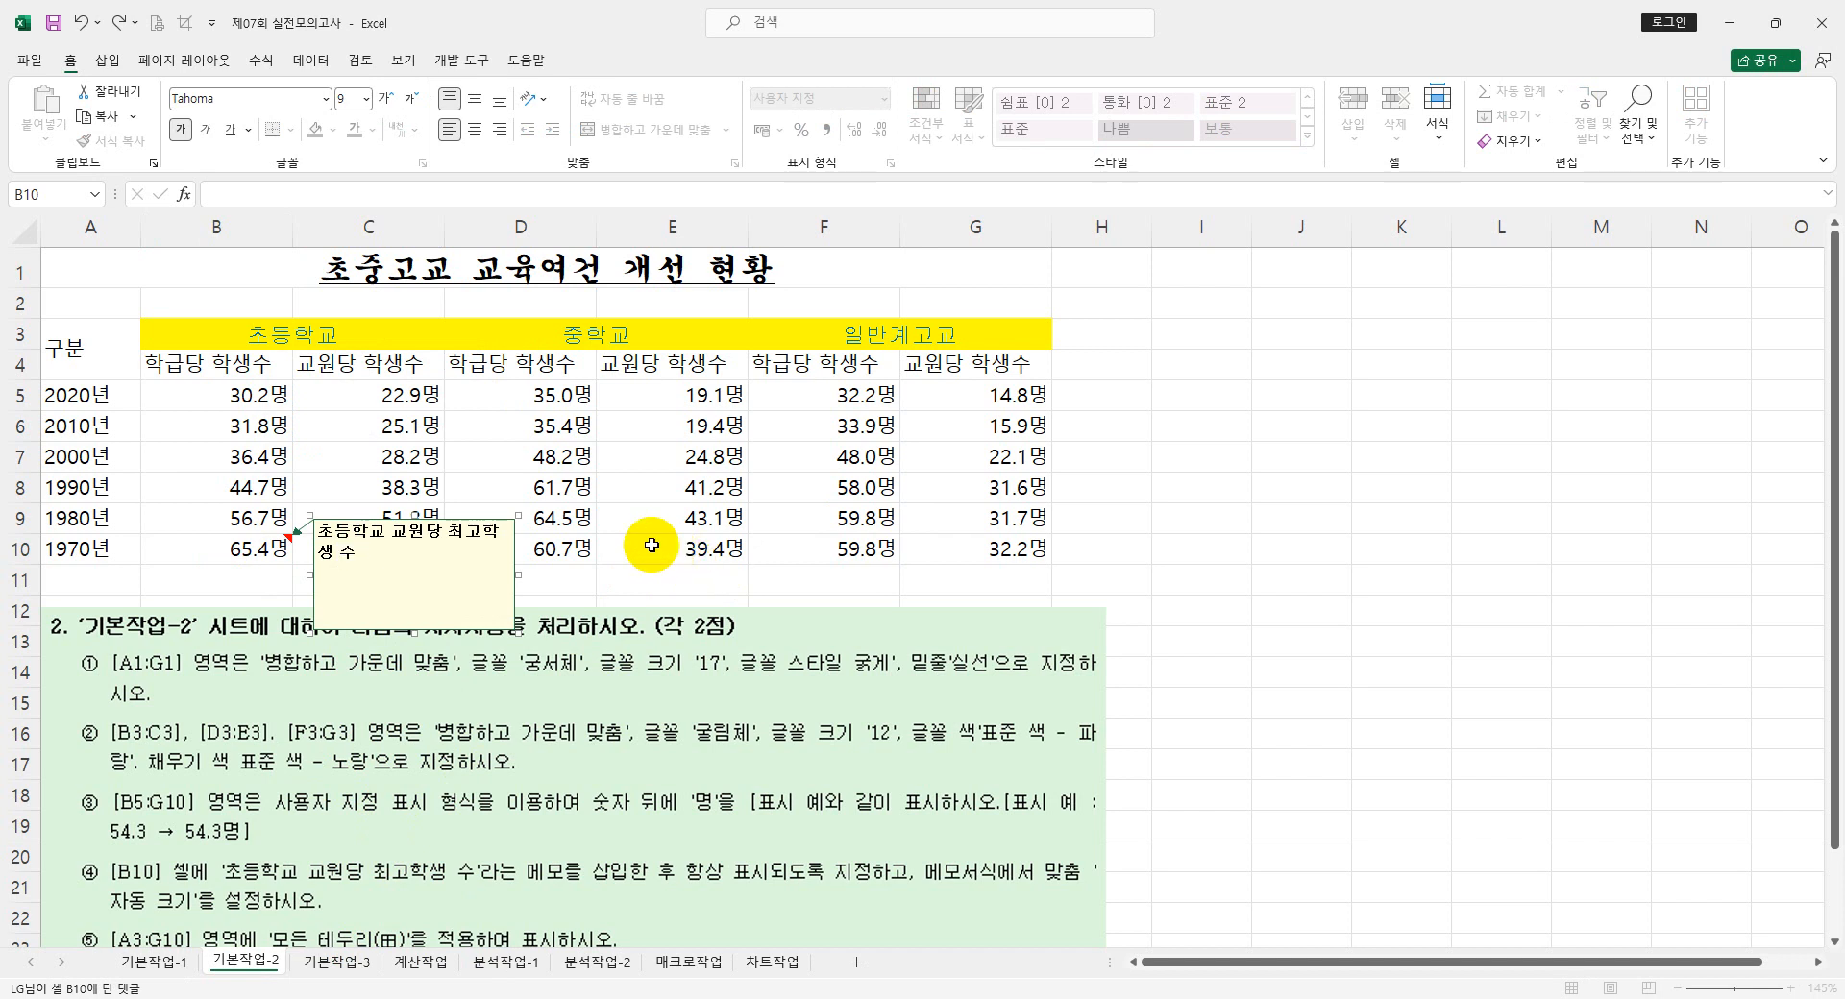
left_click(653, 546)
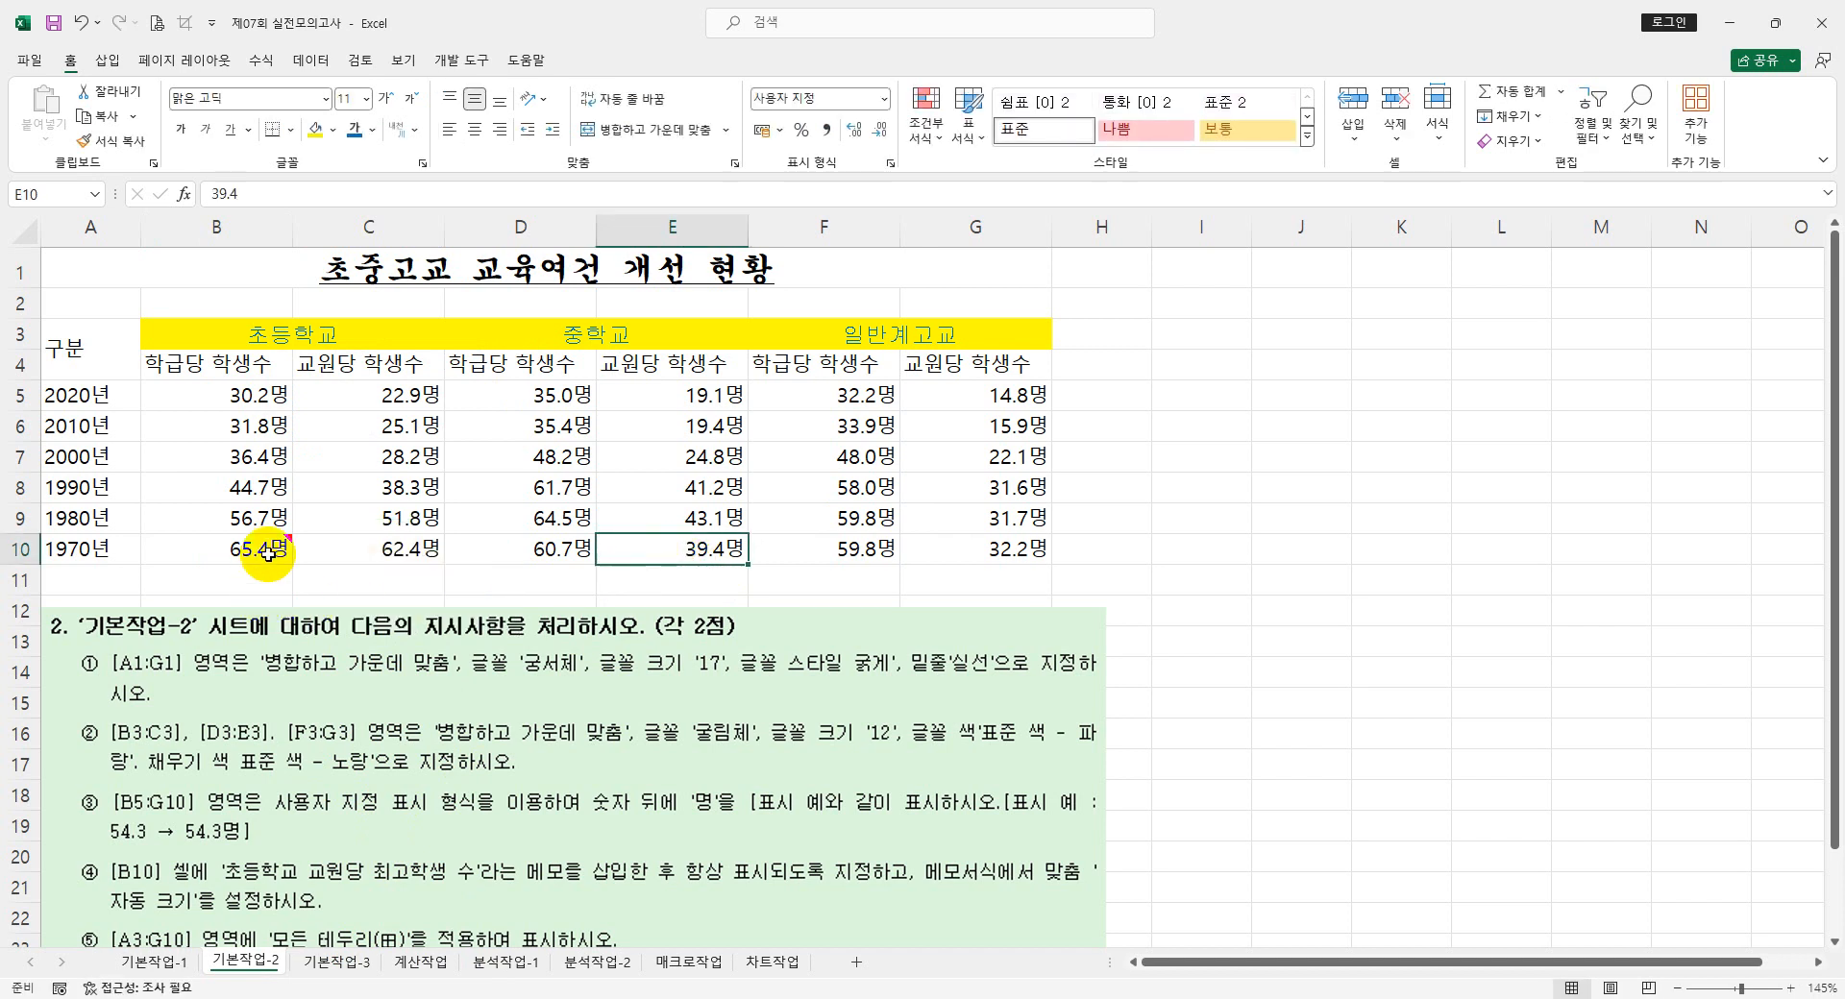
- Set the memo on cell B10 to stay displayed at all times
mouse_move(242, 549)
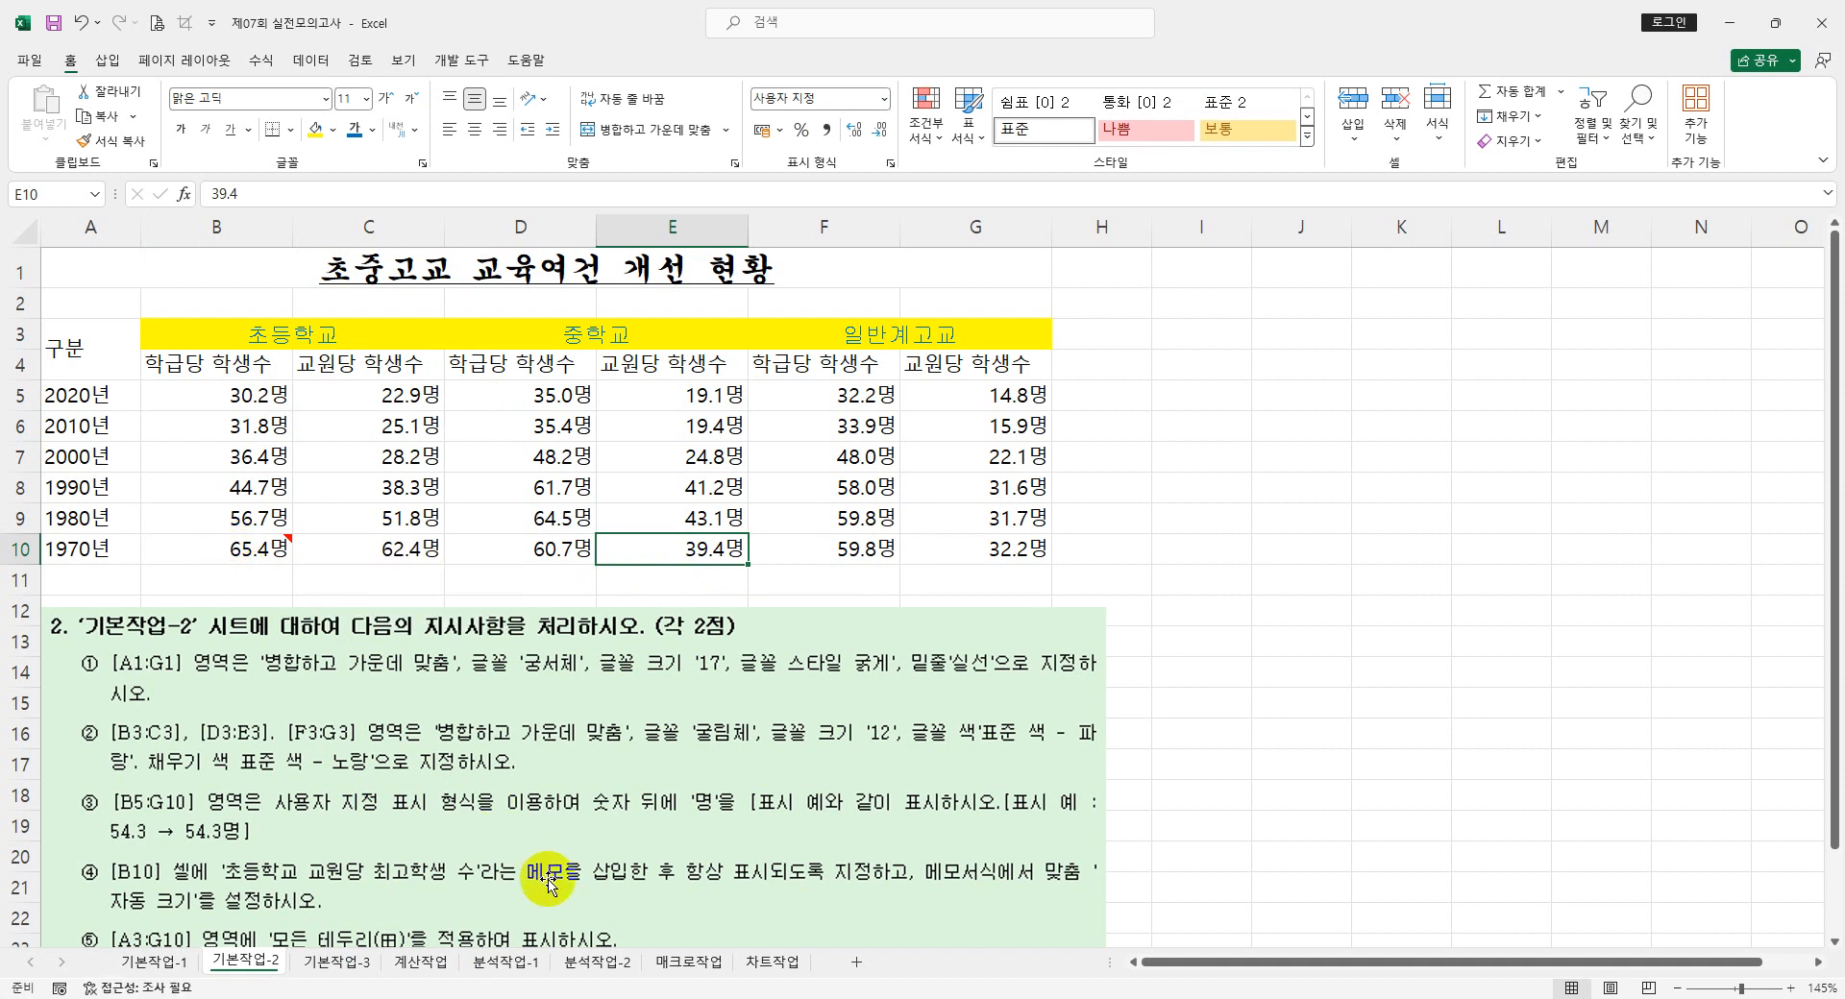
right_click(242, 552)
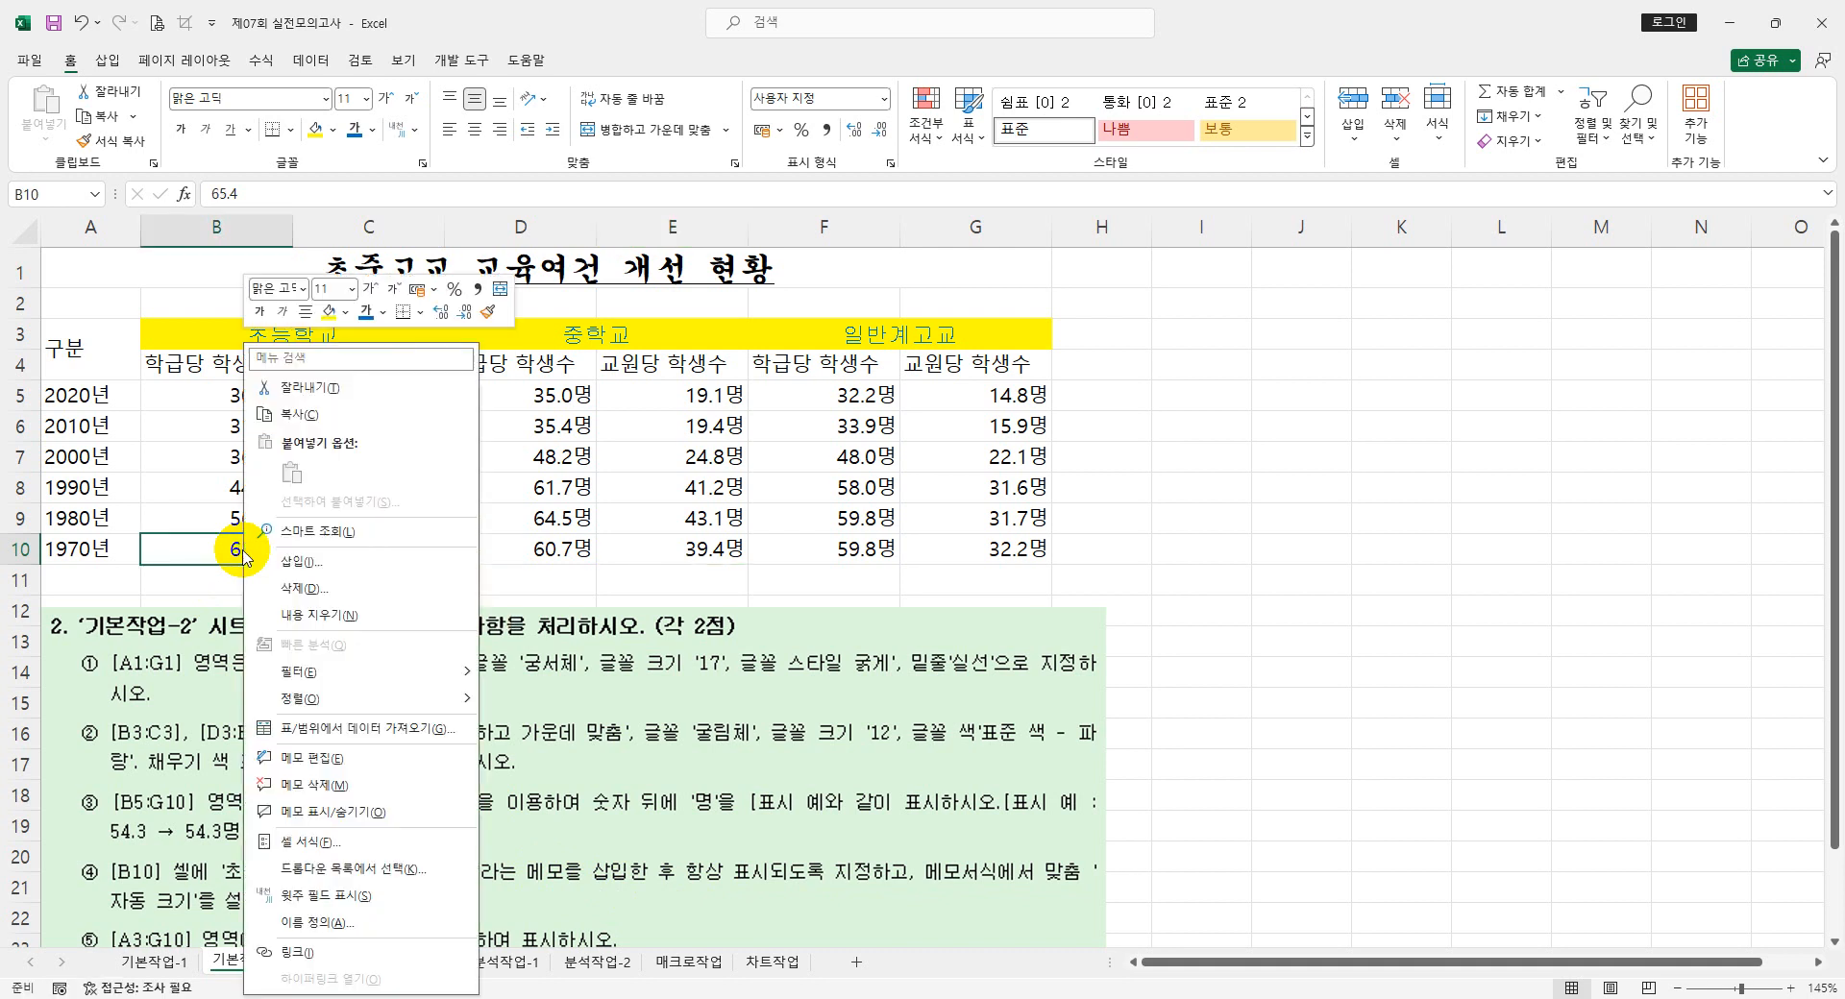
left_click(387, 818)
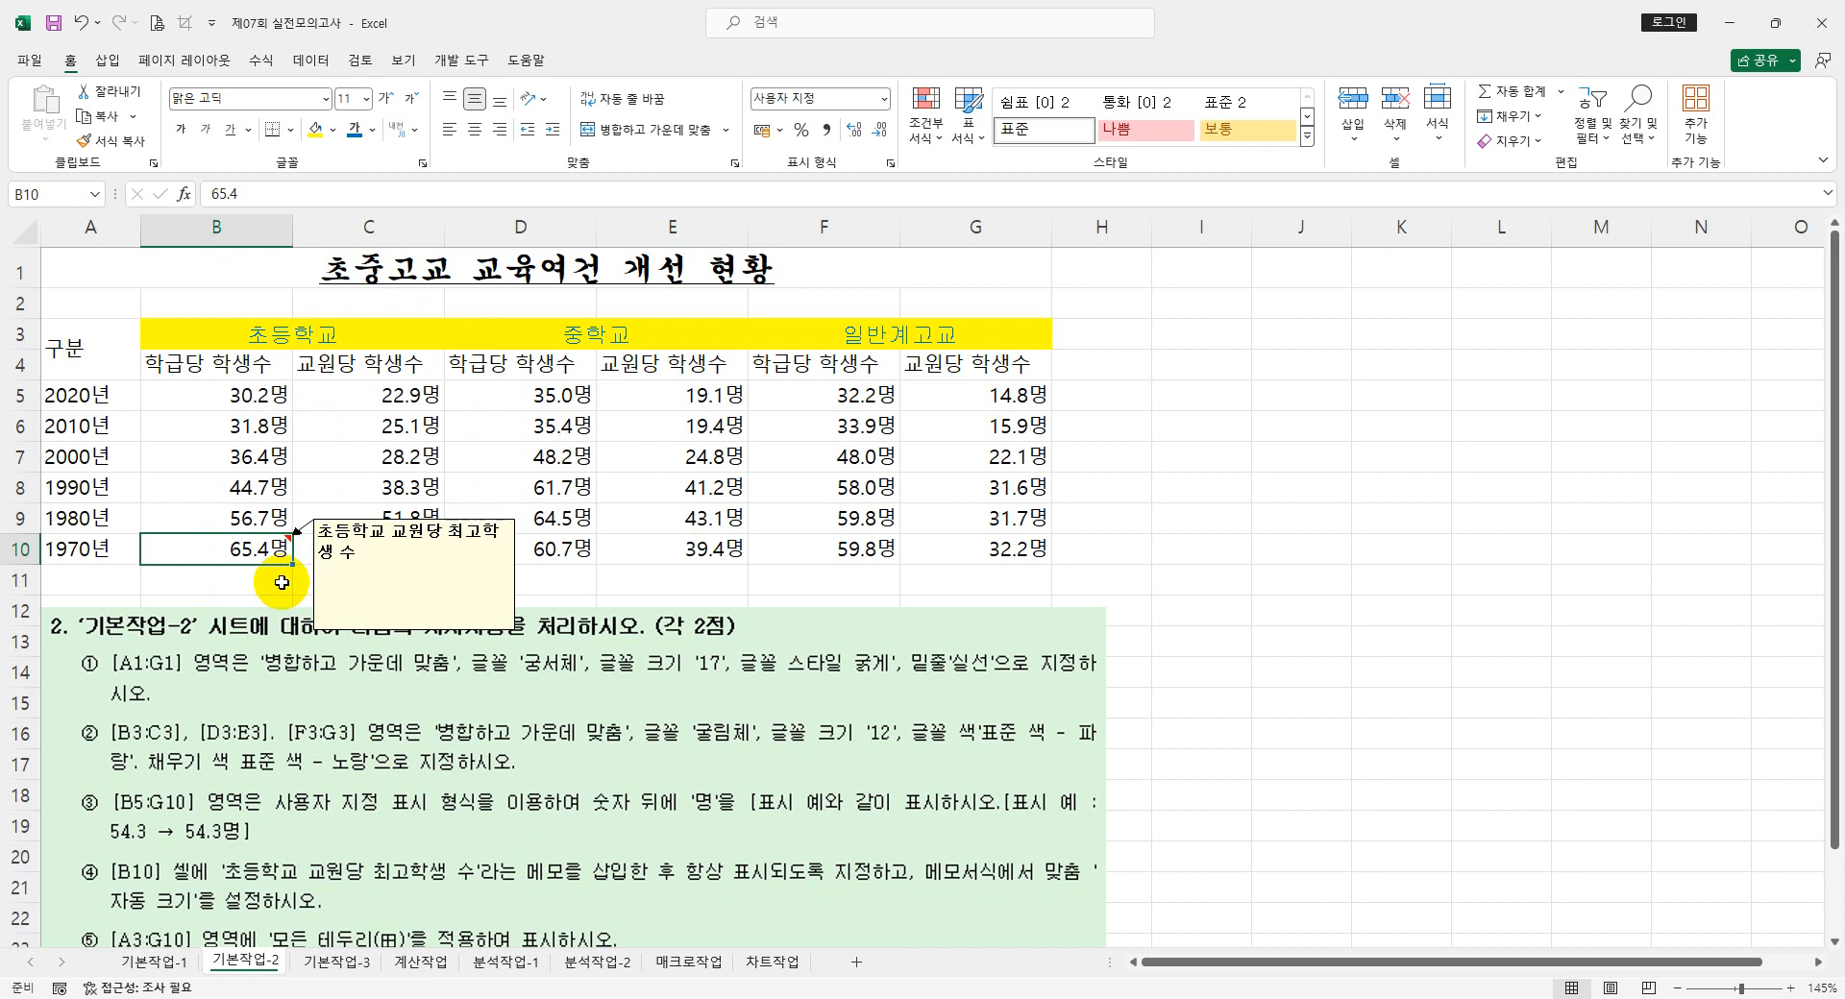
left_click(369, 553)
right_click(370, 555)
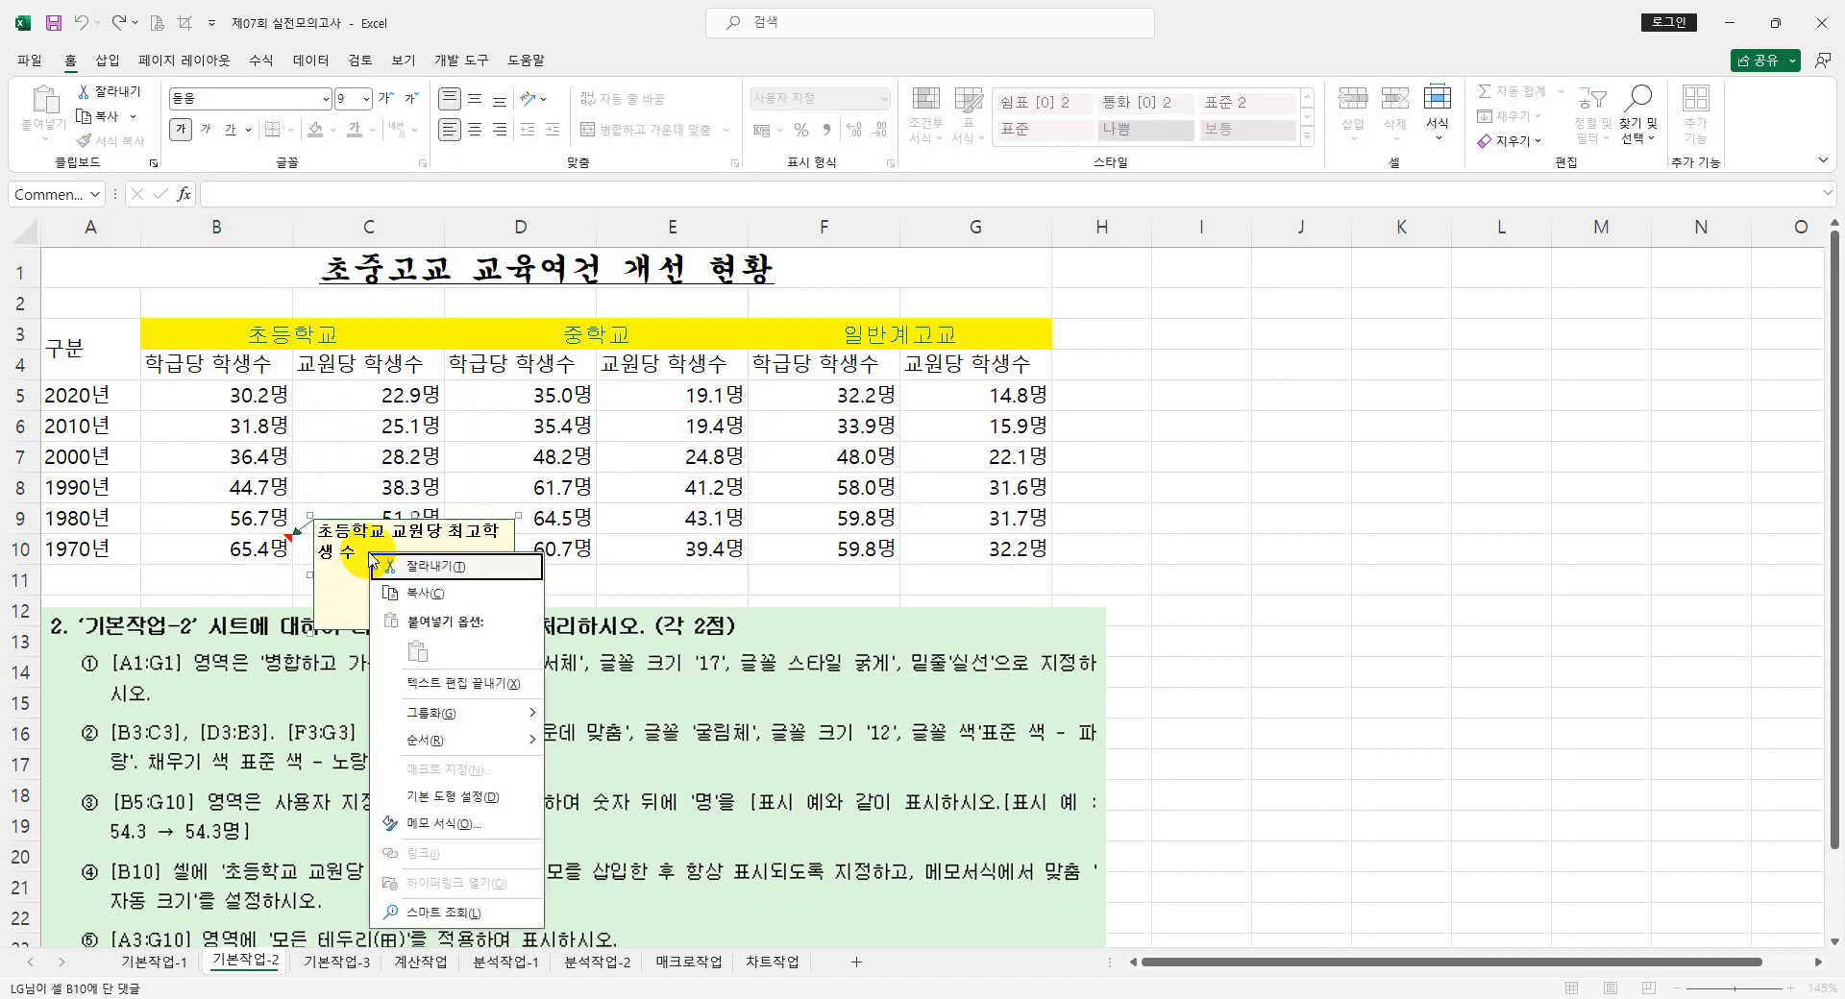
left_click(447, 826)
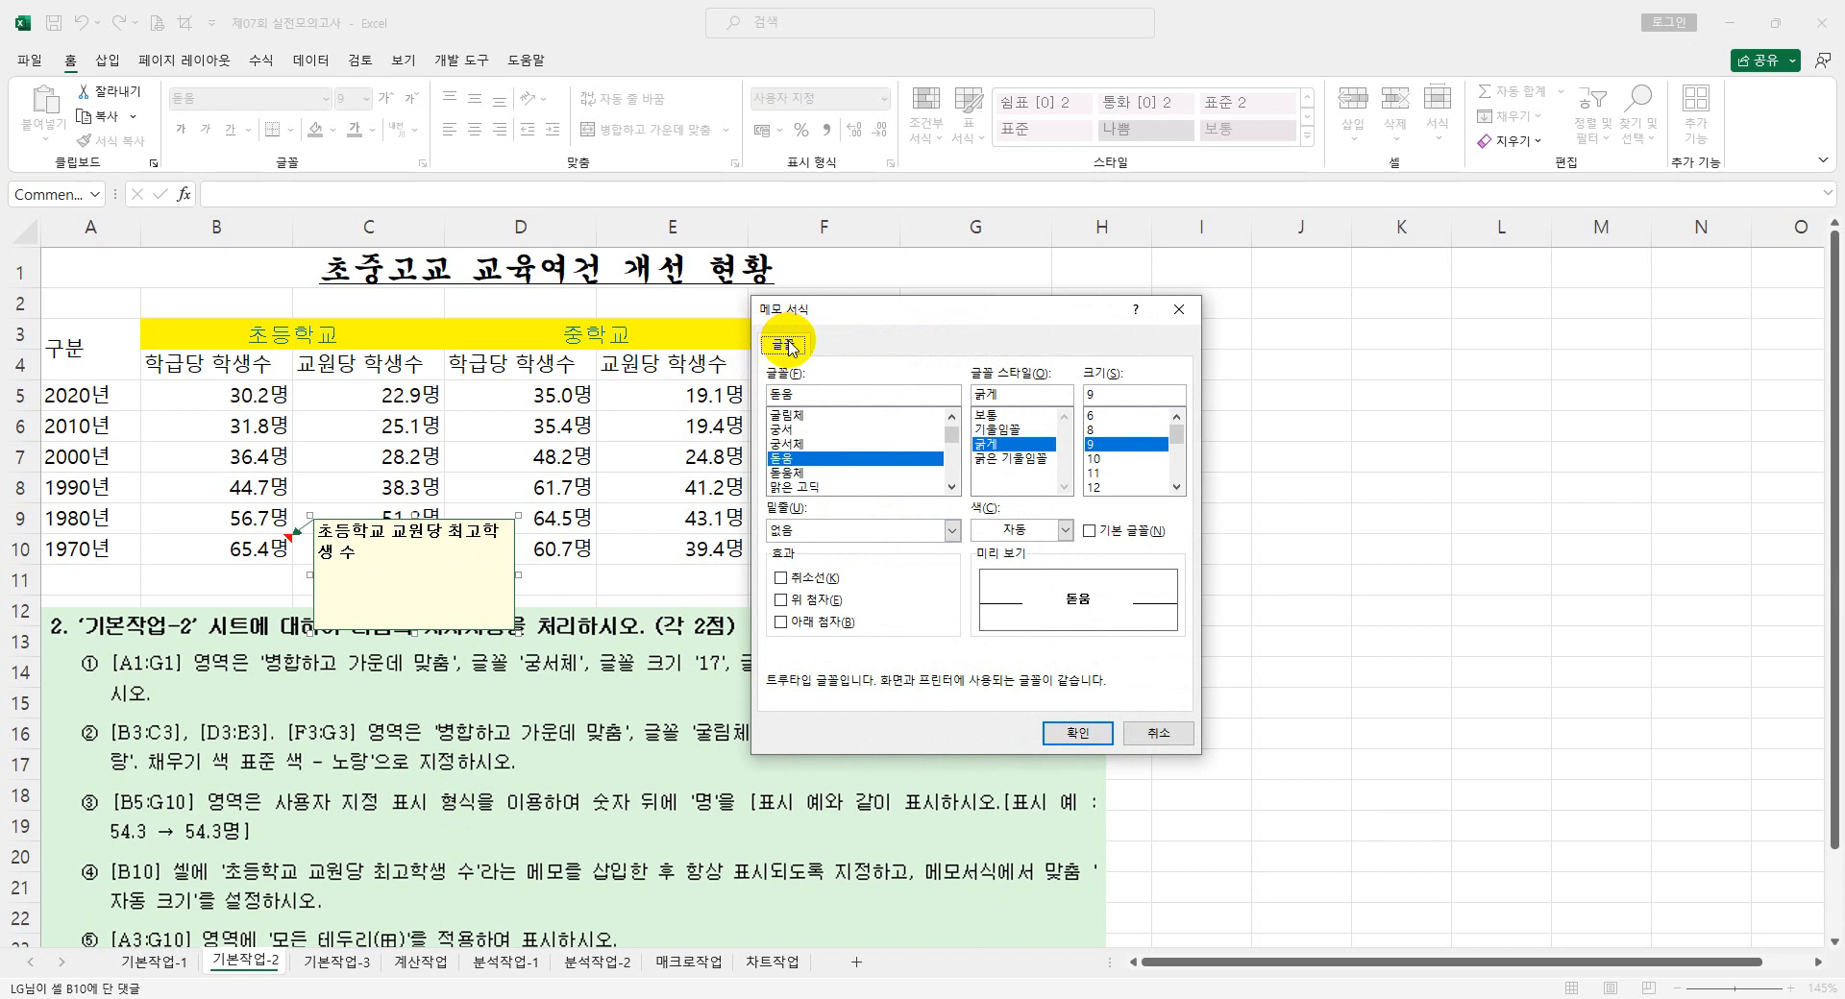
left_click(1156, 727)
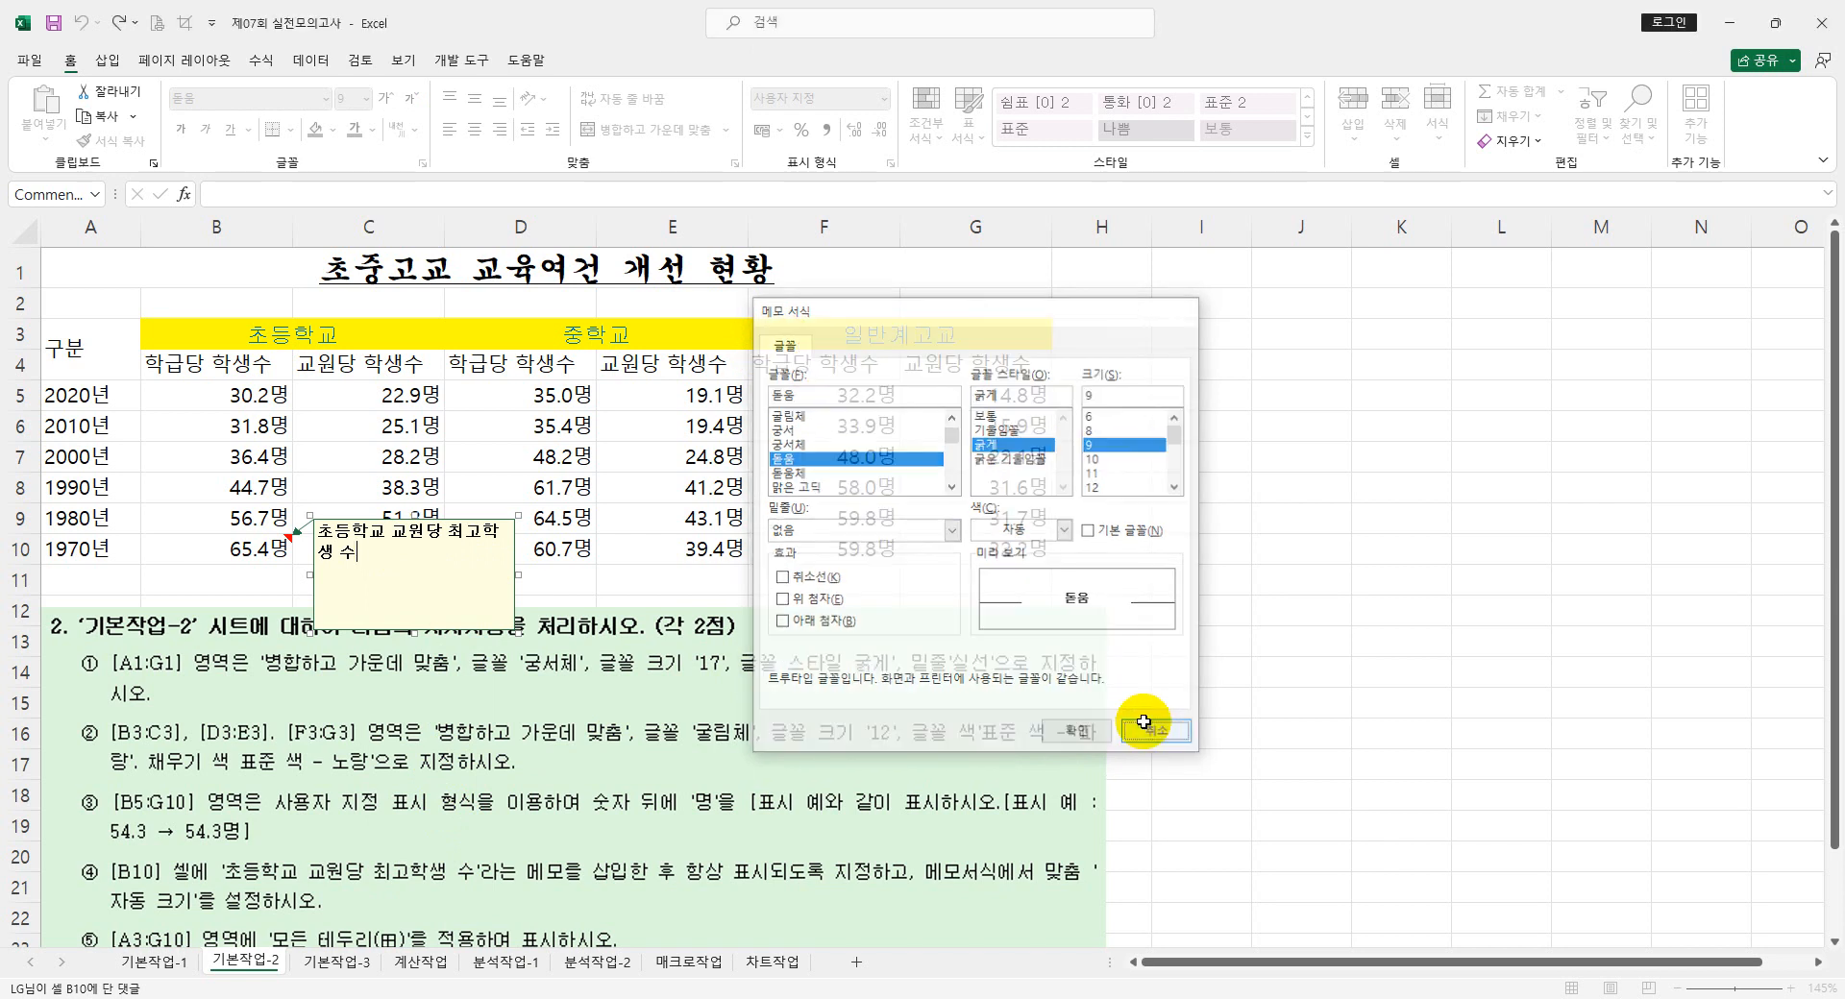
- Turn on automatic sizing in the alignment format of the B10 memo
right_click(512, 545)
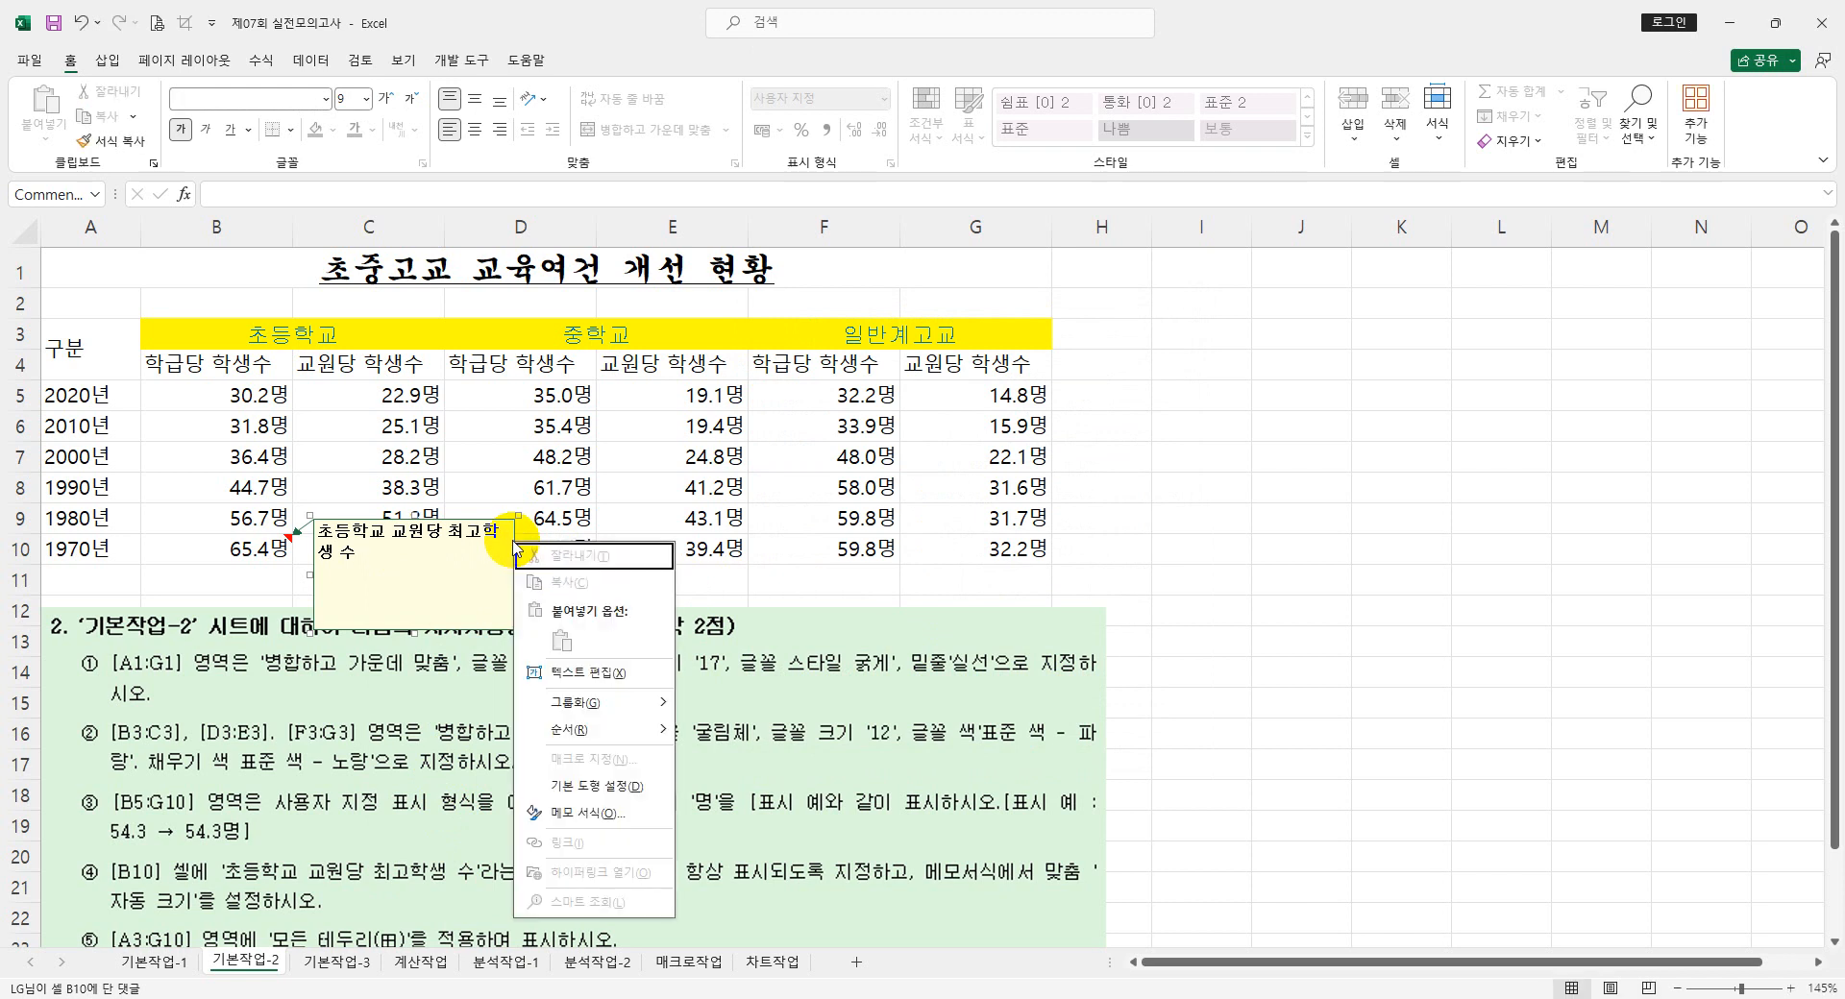
left_click(589, 817)
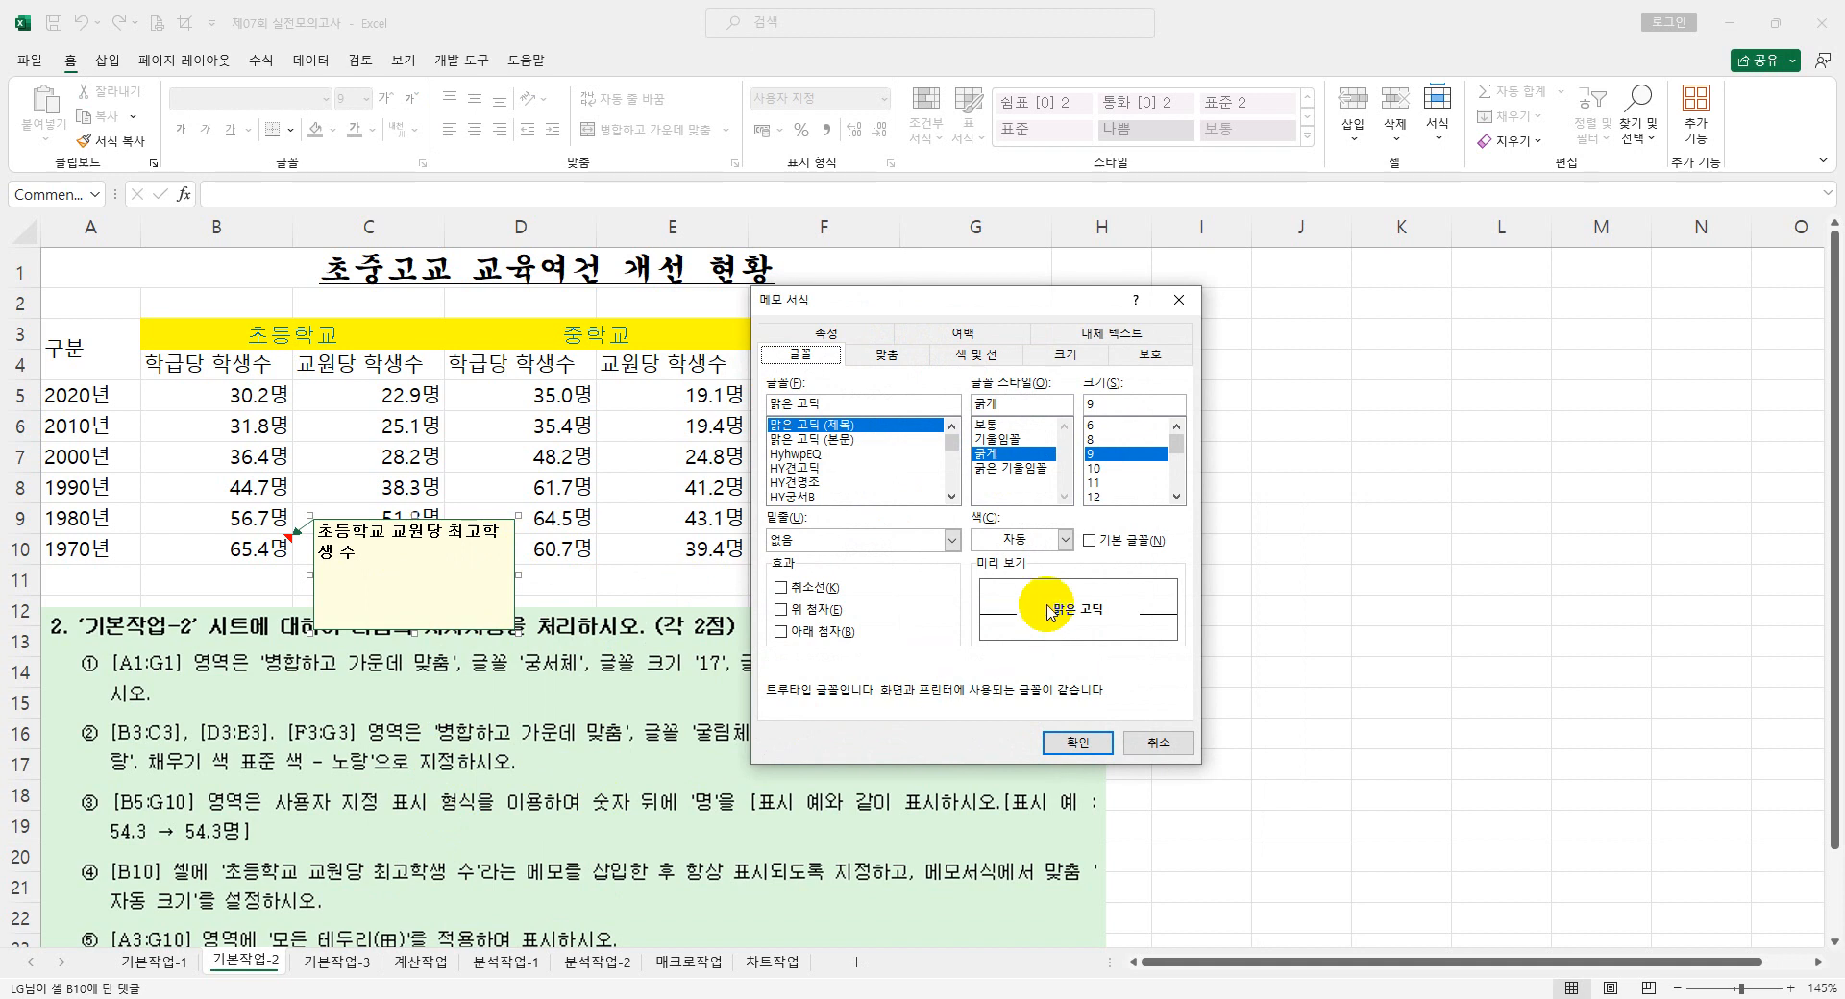
left_click(888, 356)
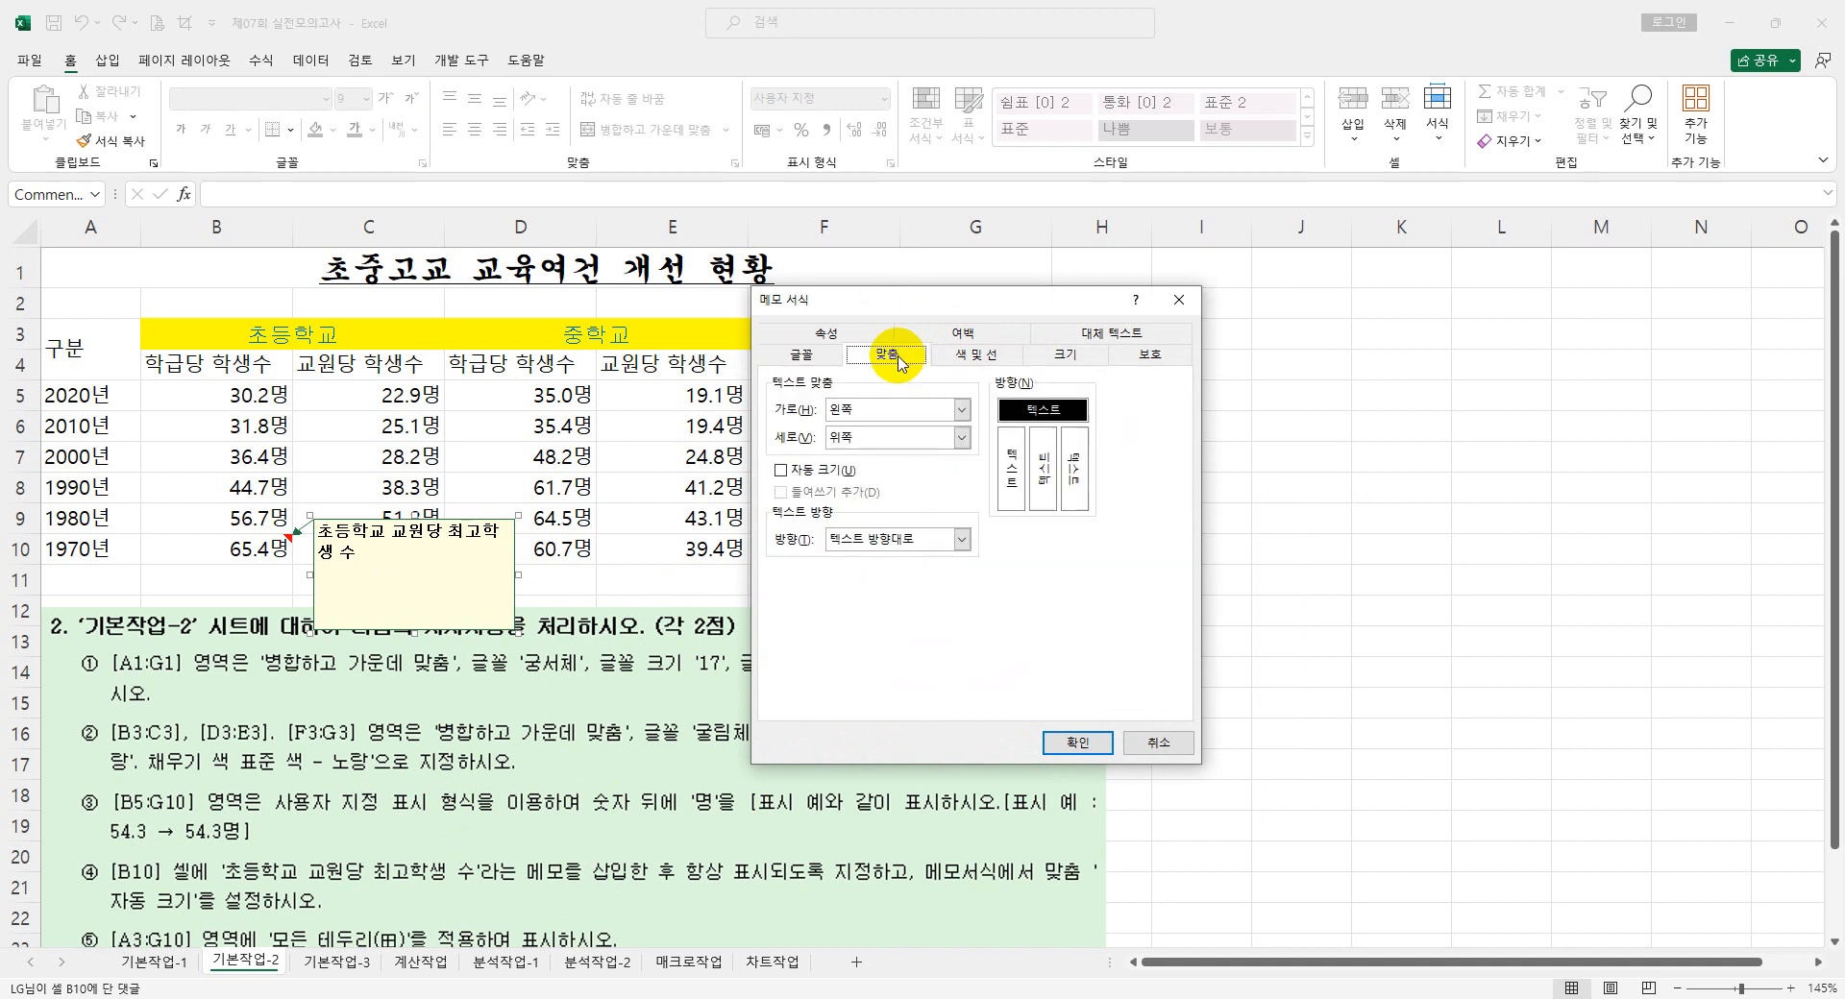
left_click(783, 471)
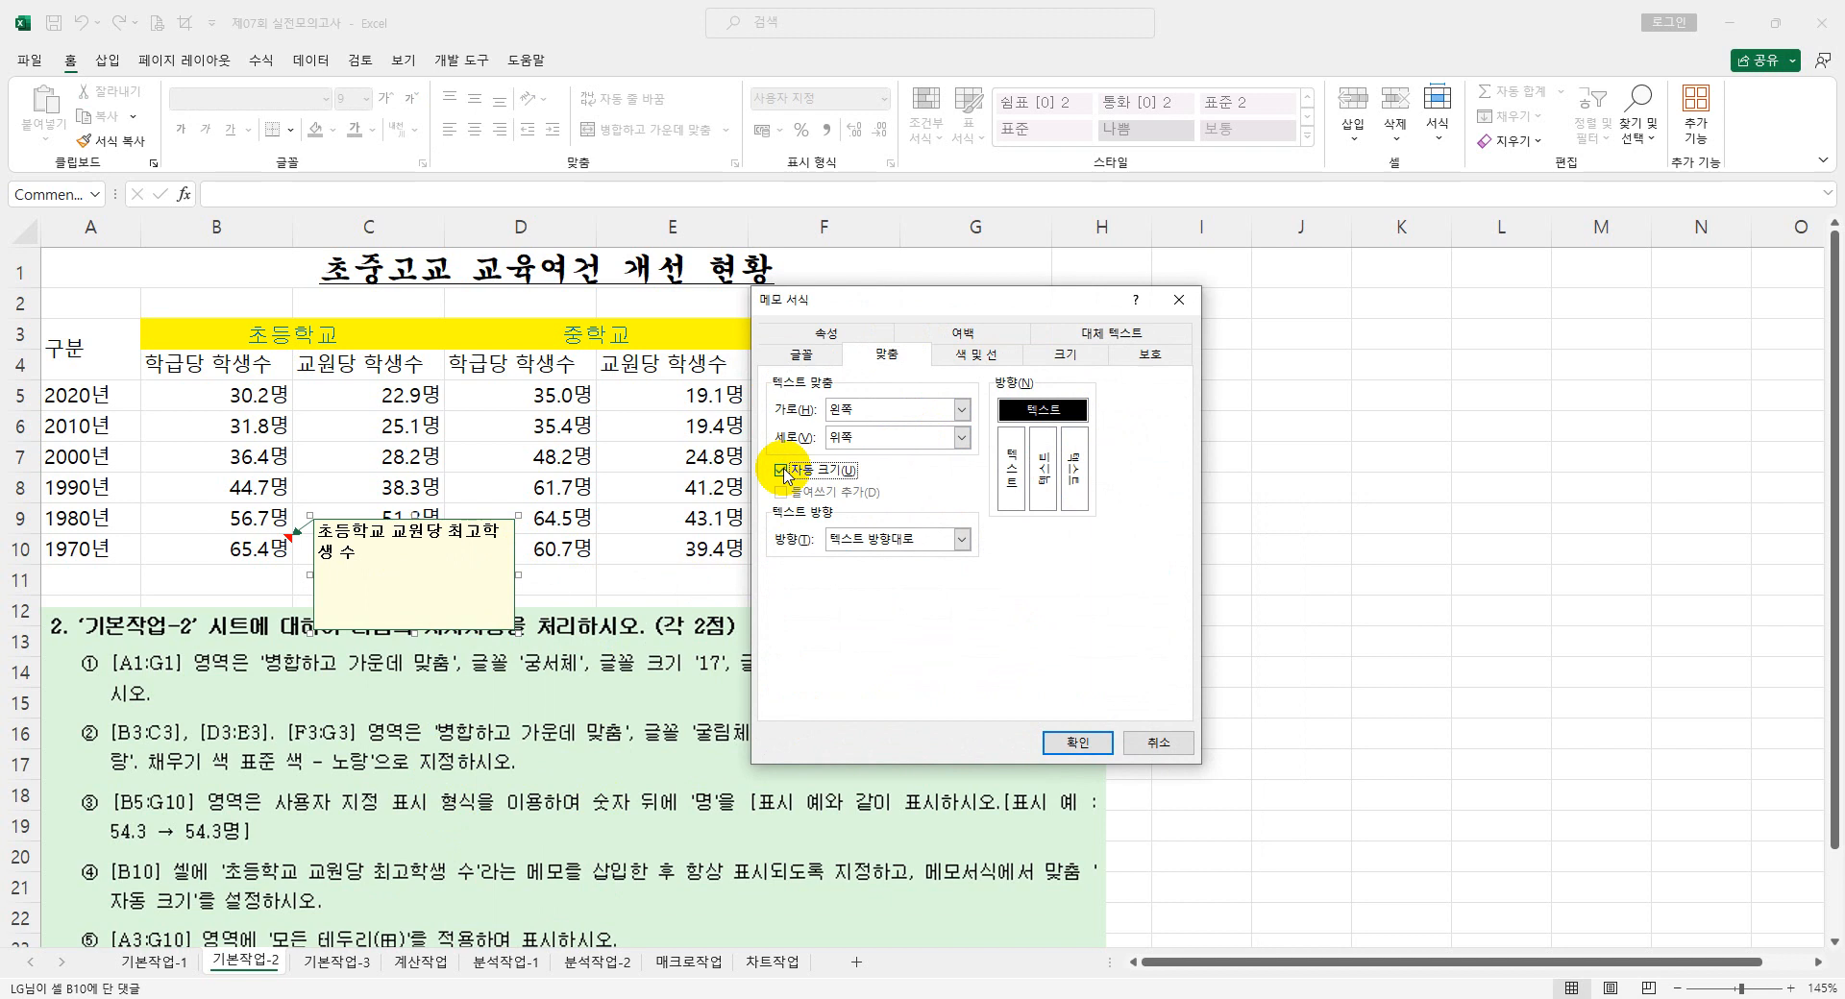
left_click(1075, 744)
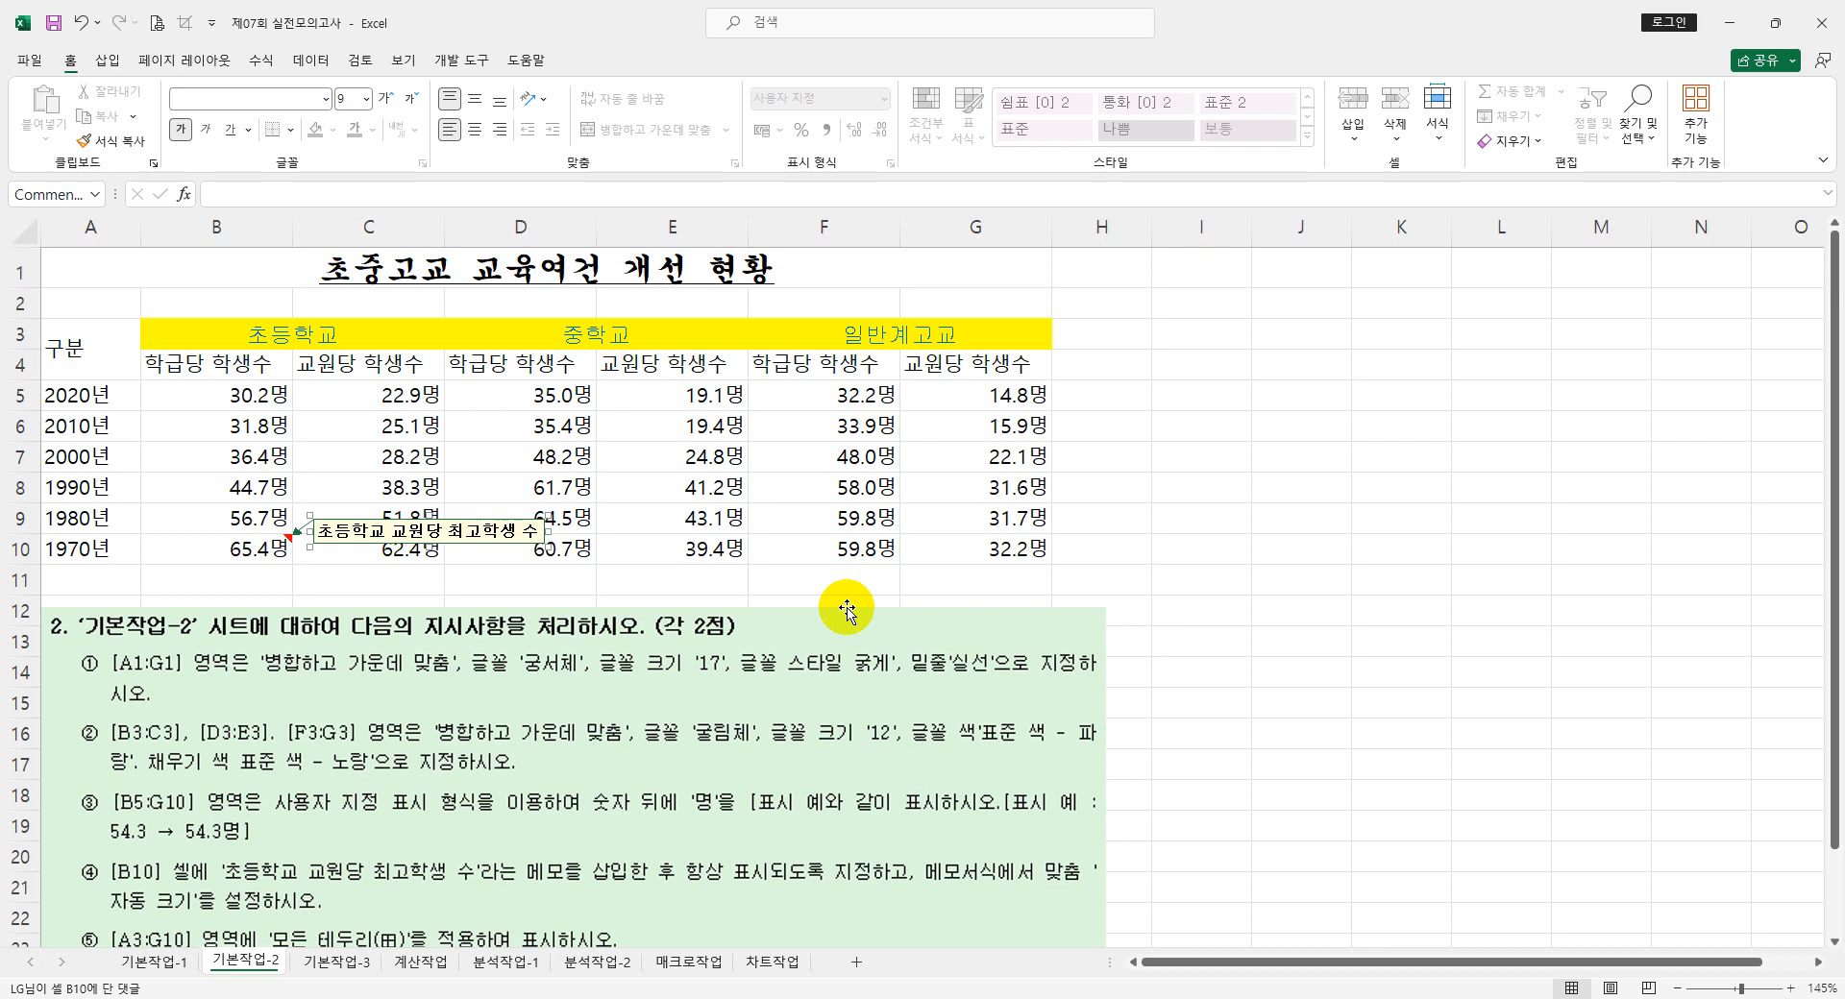
left_click(1083, 542)
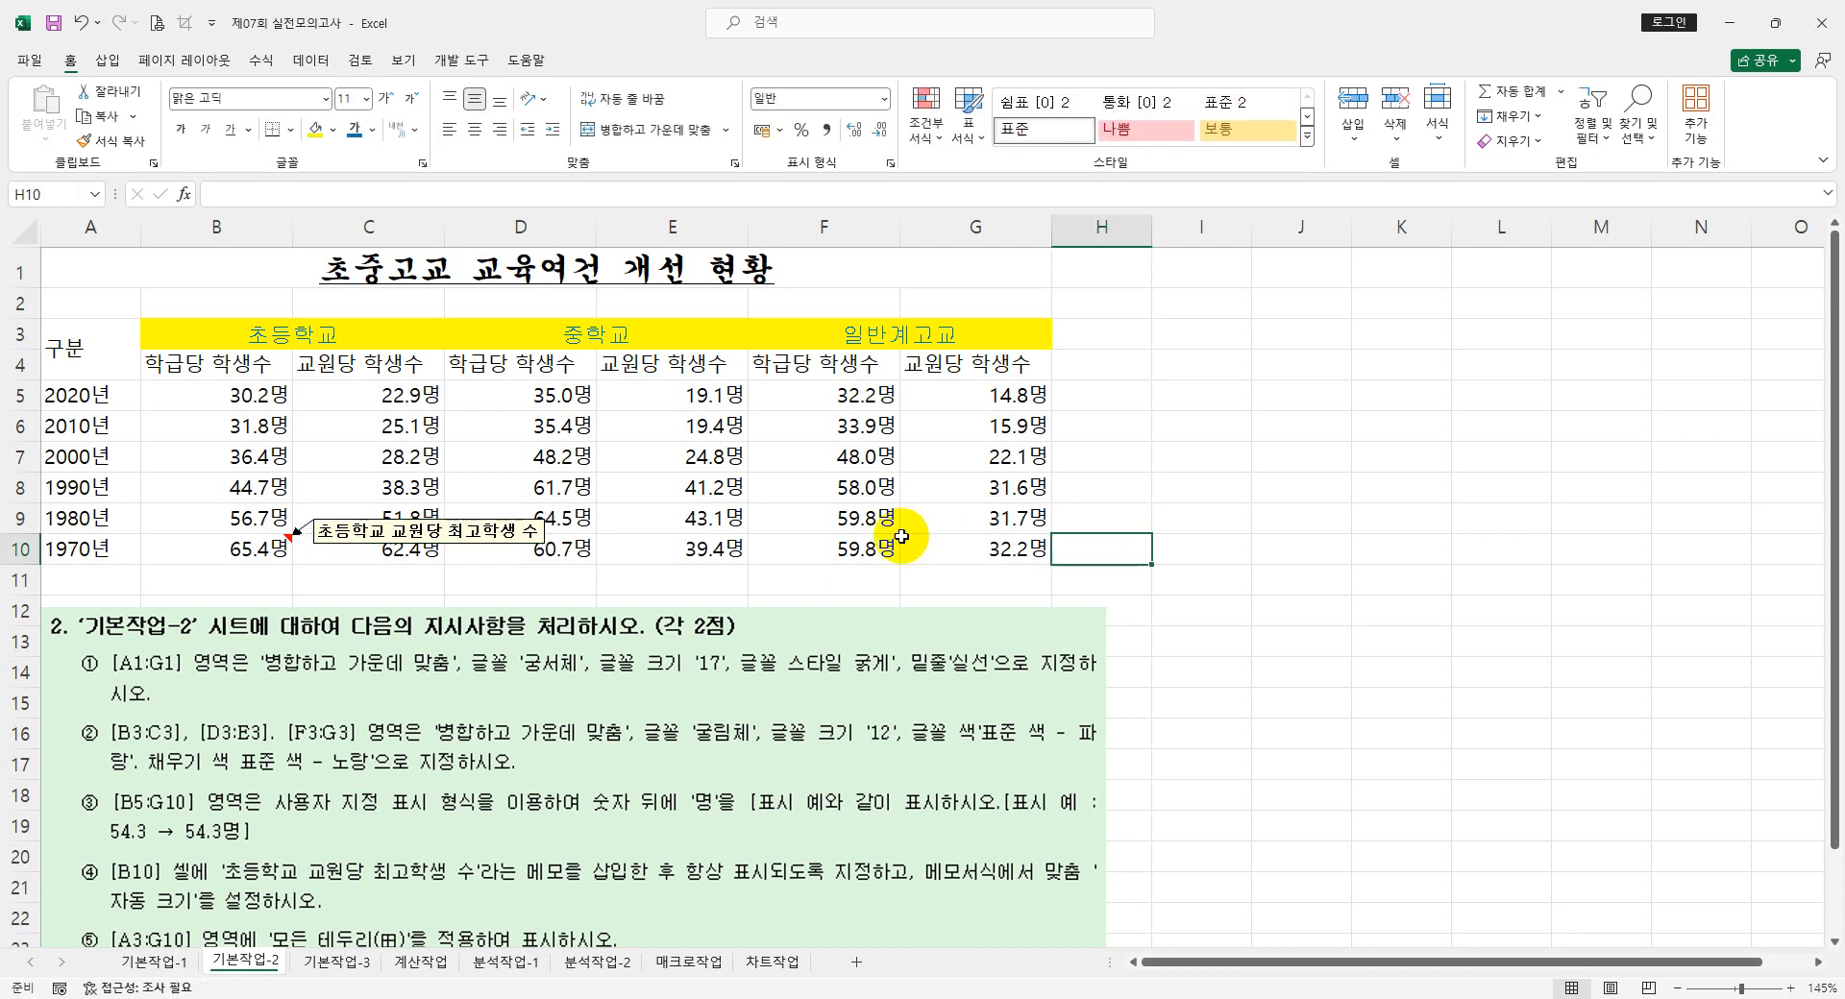
- Apply all borders to the table range A3:G10
left_click(78, 342)
left_click_drag(77, 342, 967, 536)
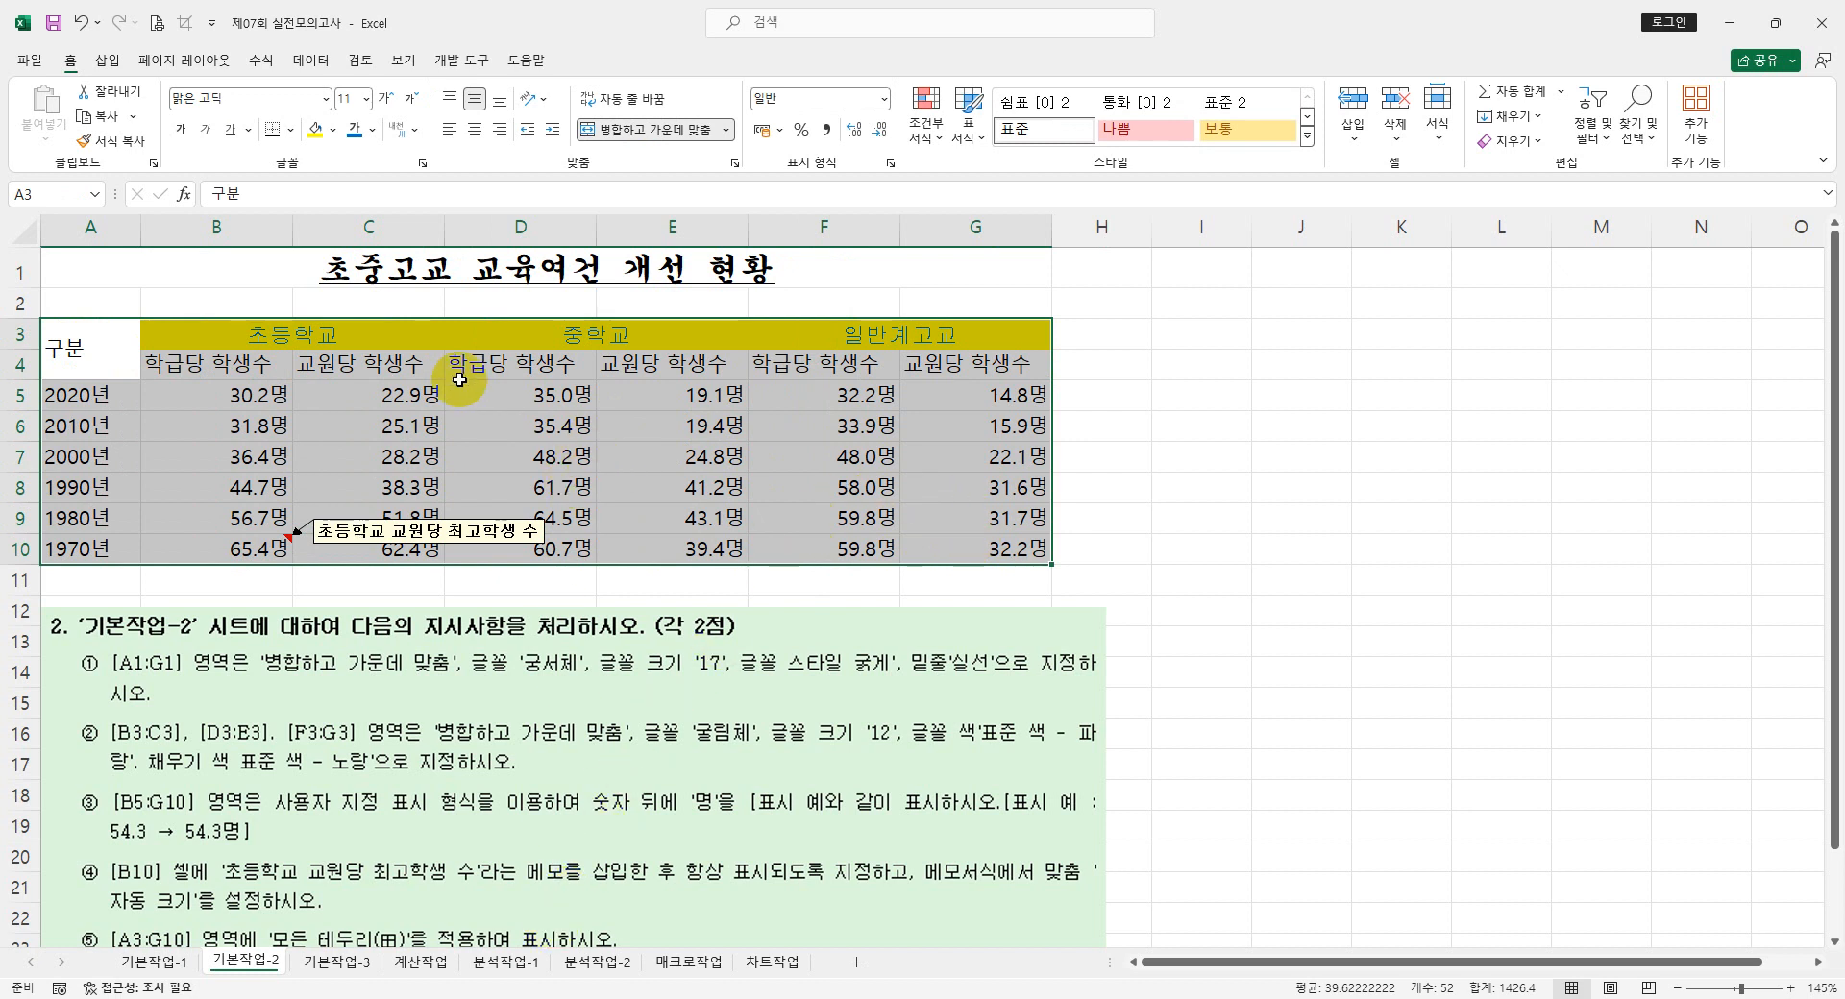
left_click(290, 131)
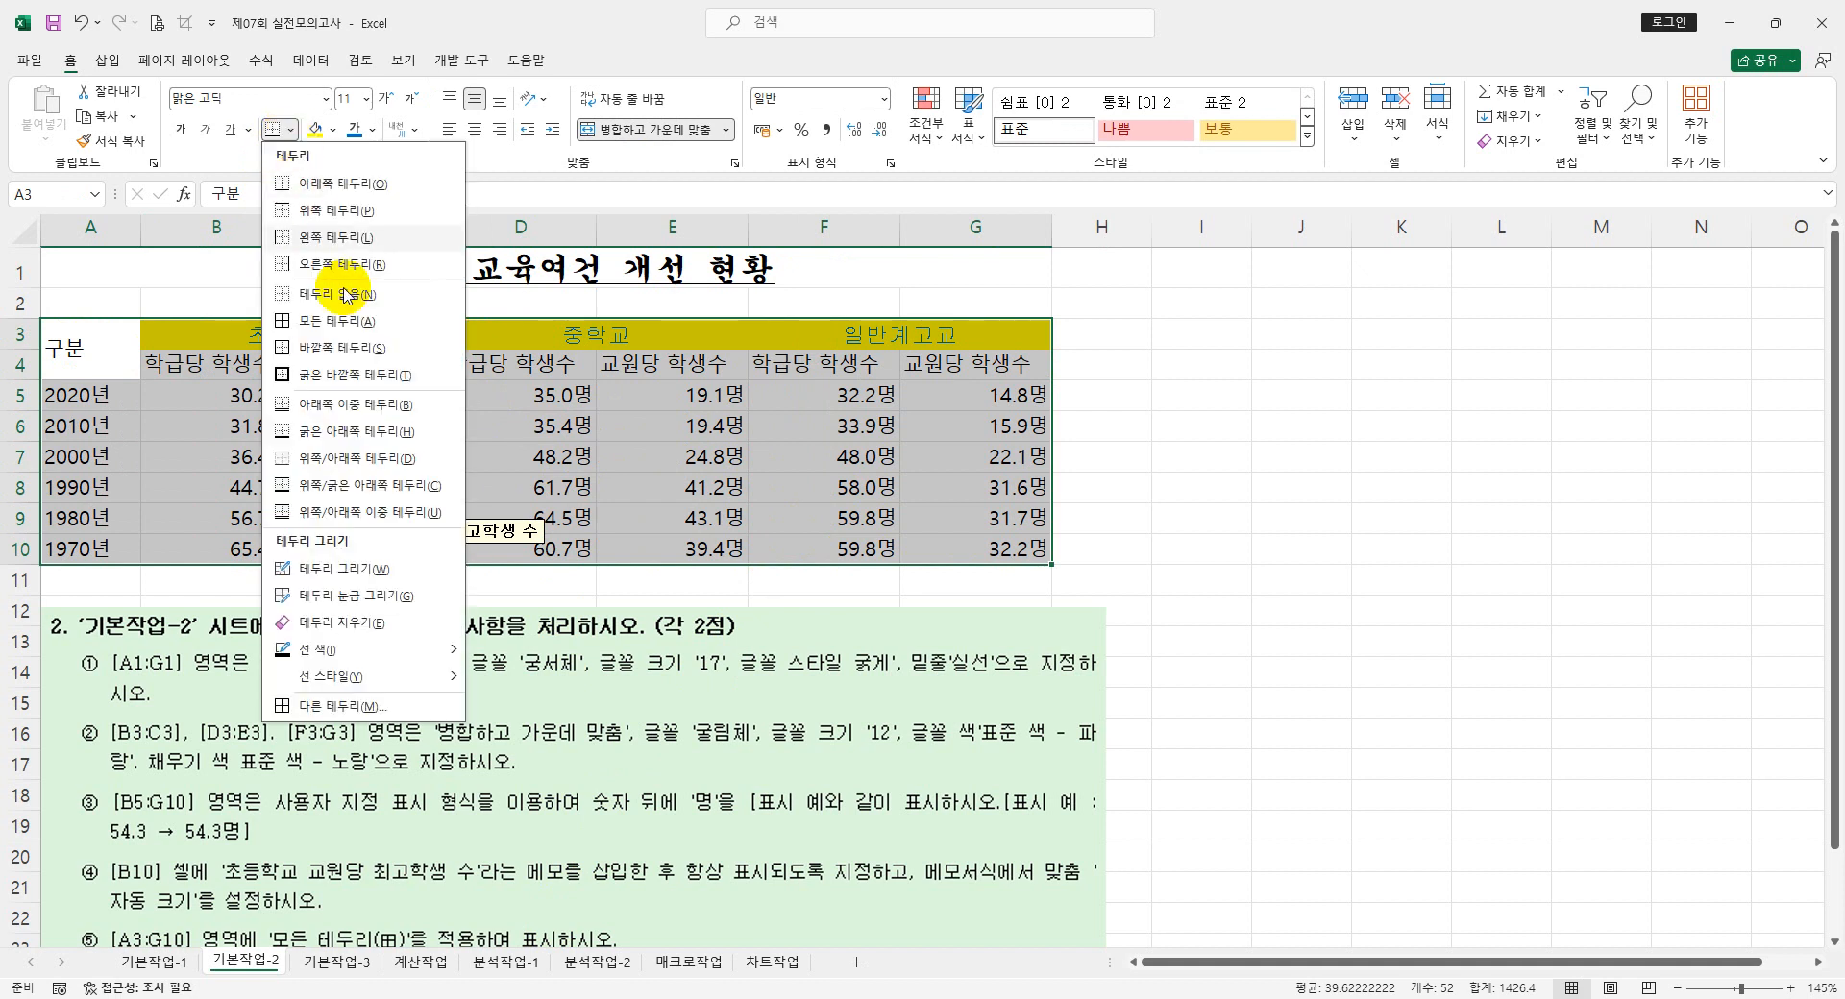
left_click(353, 328)
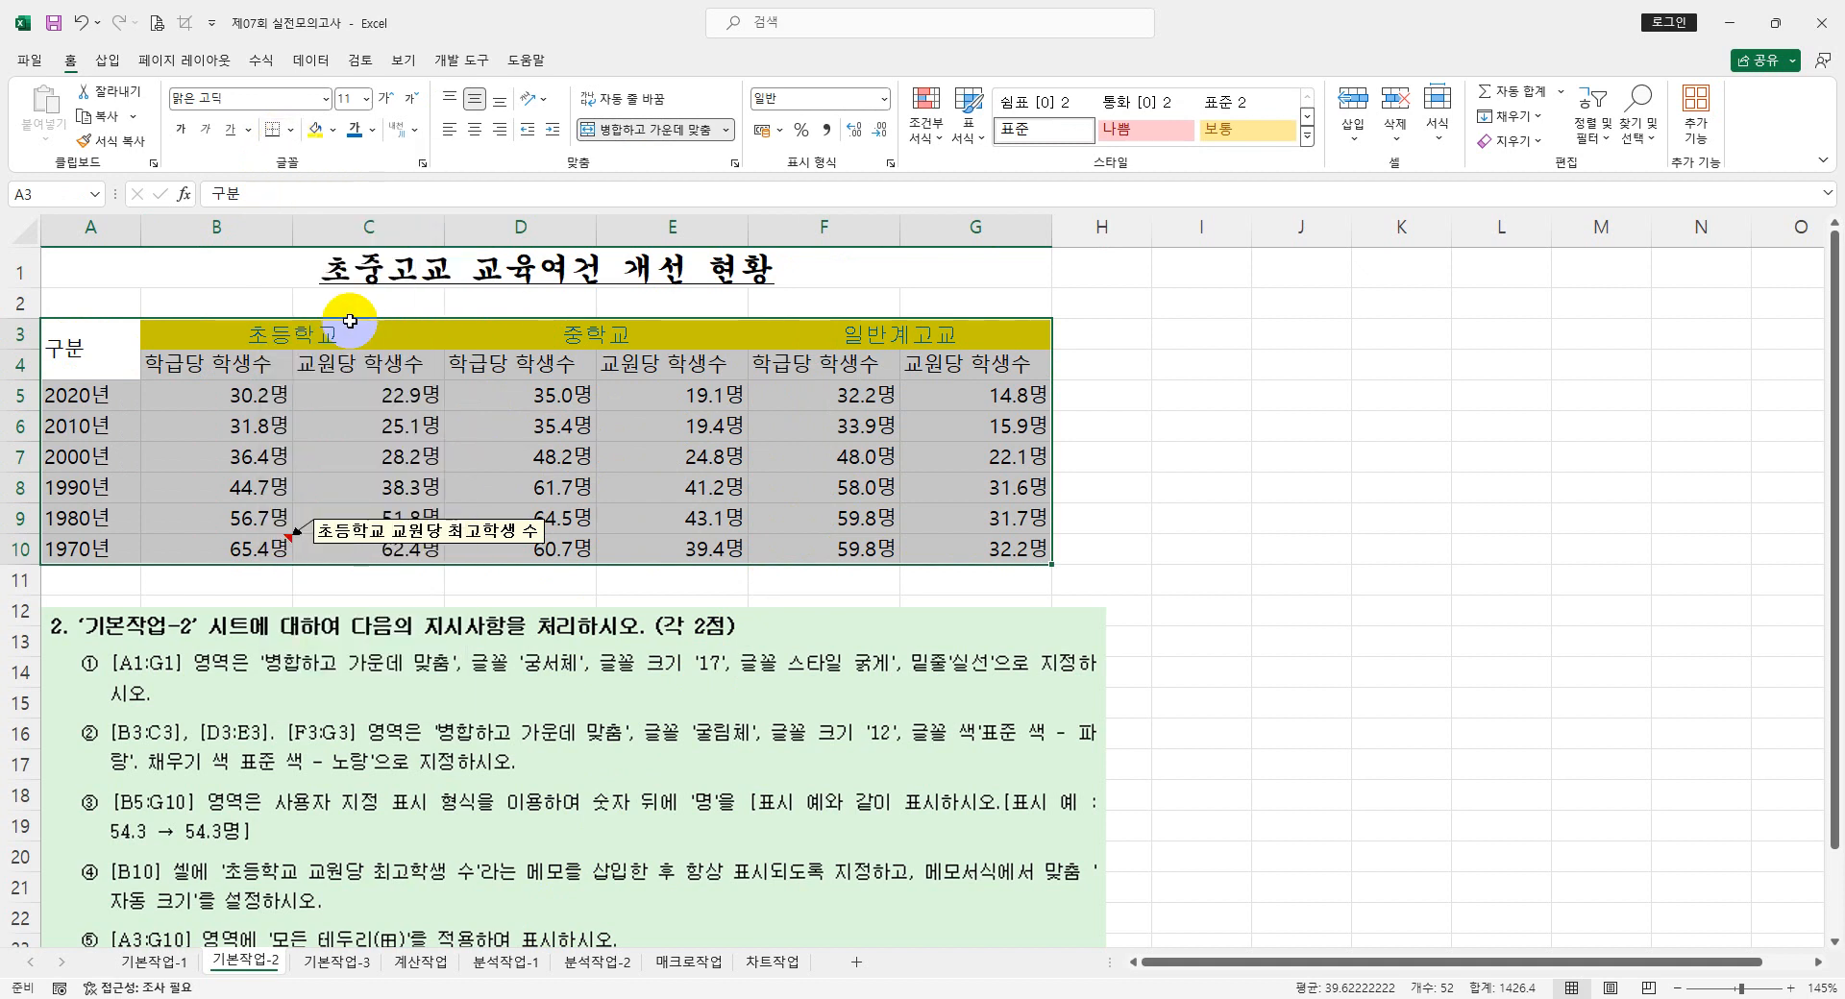
left_click(1184, 527)
scroll(1184, 527, "down", 1)
scroll(1184, 527, "up", 1)
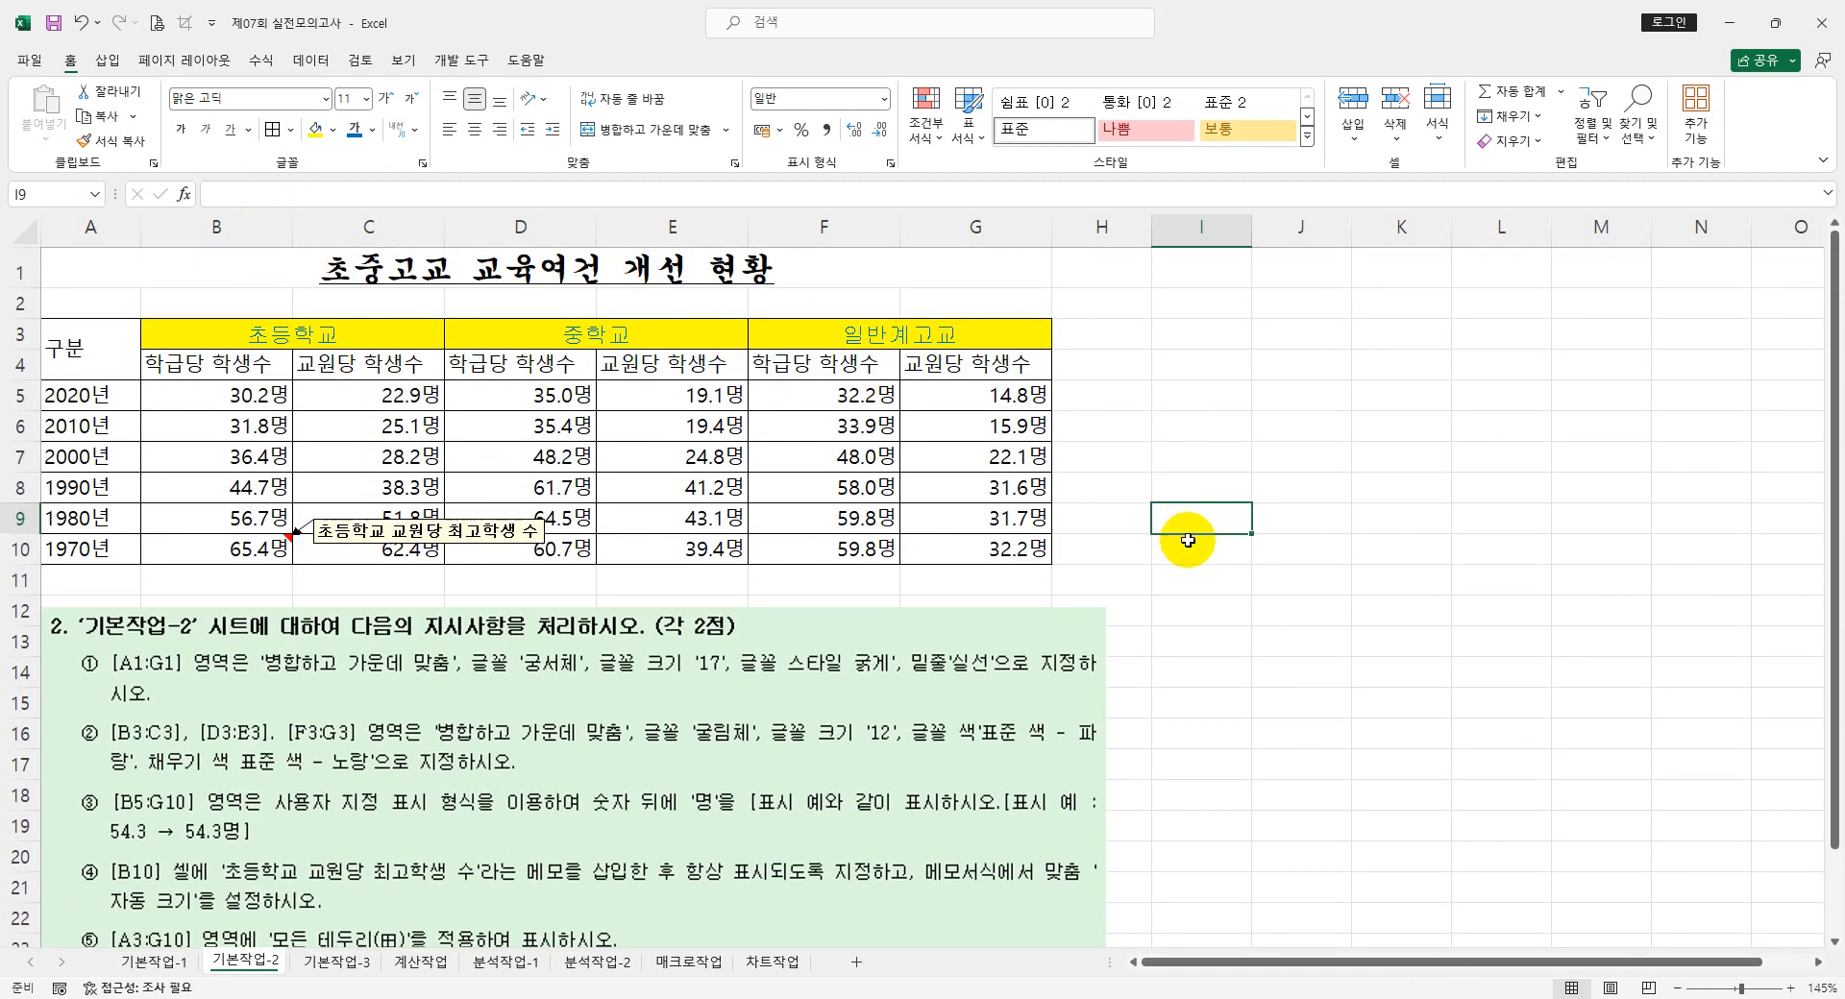
- On the 기본작업-3 sheet, enter the test formula =$I4>=60 in cell J4
left_click(339, 964)
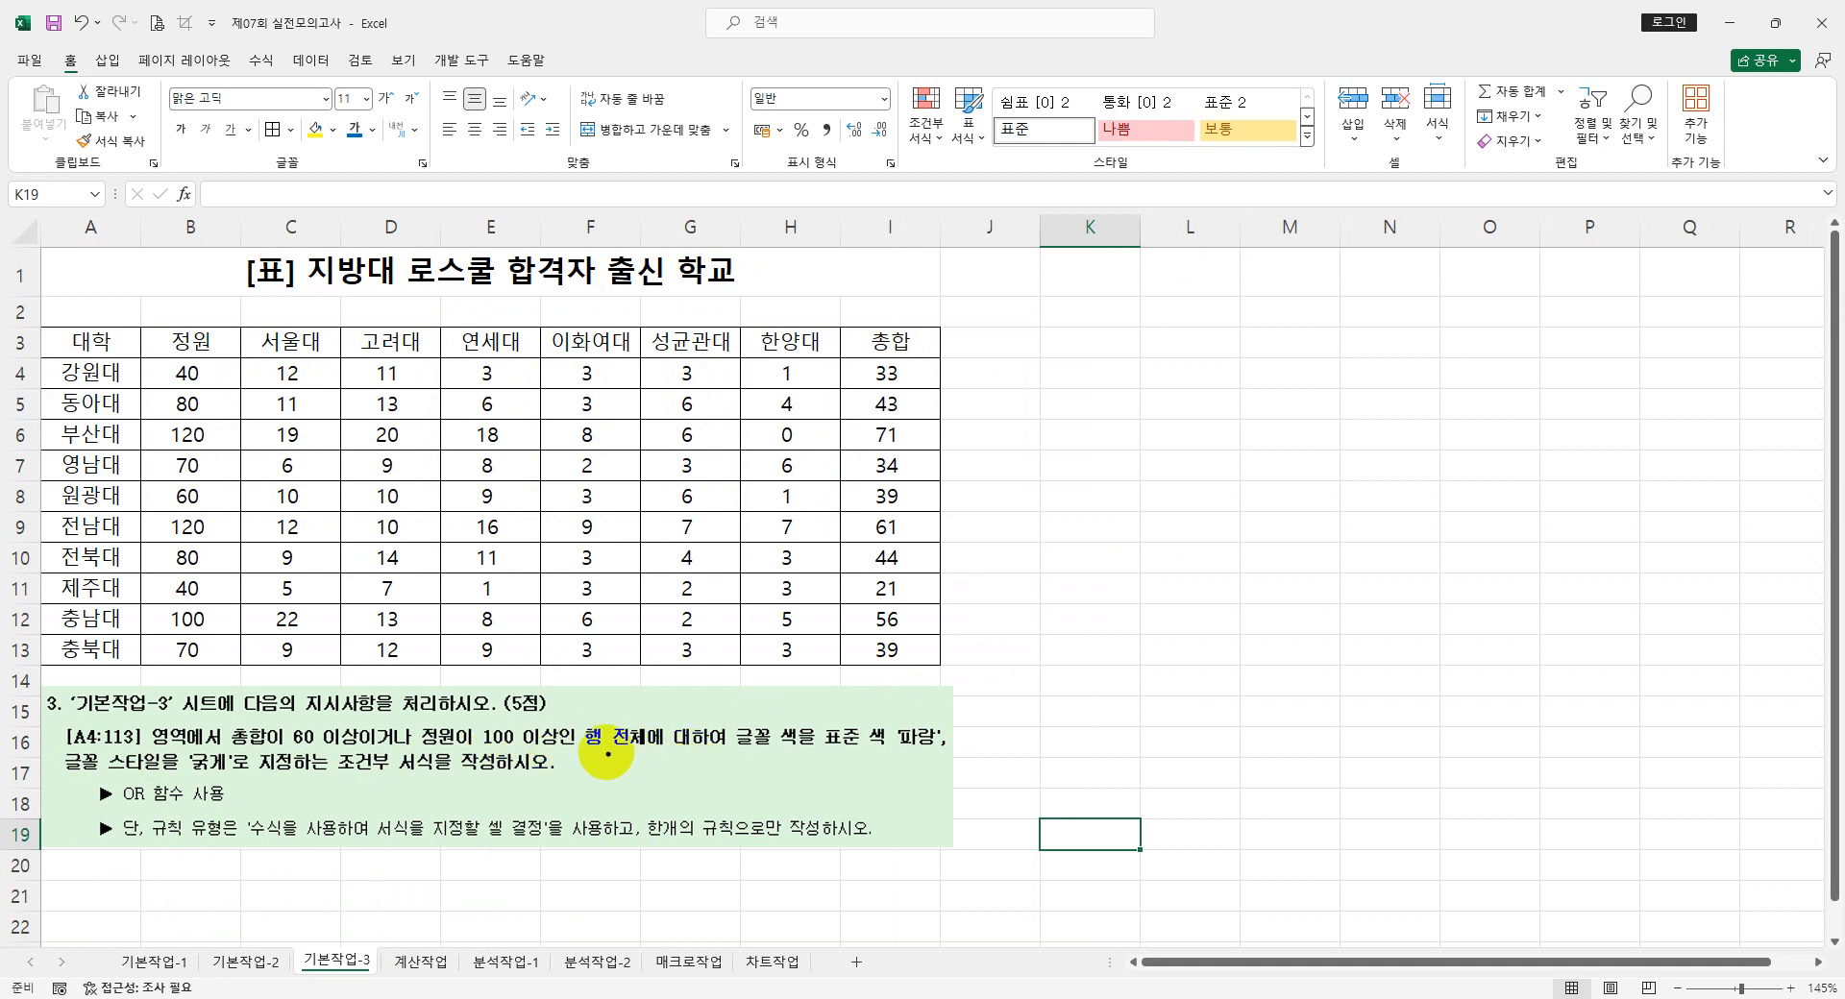
left_click_drag(574, 717, 648, 760)
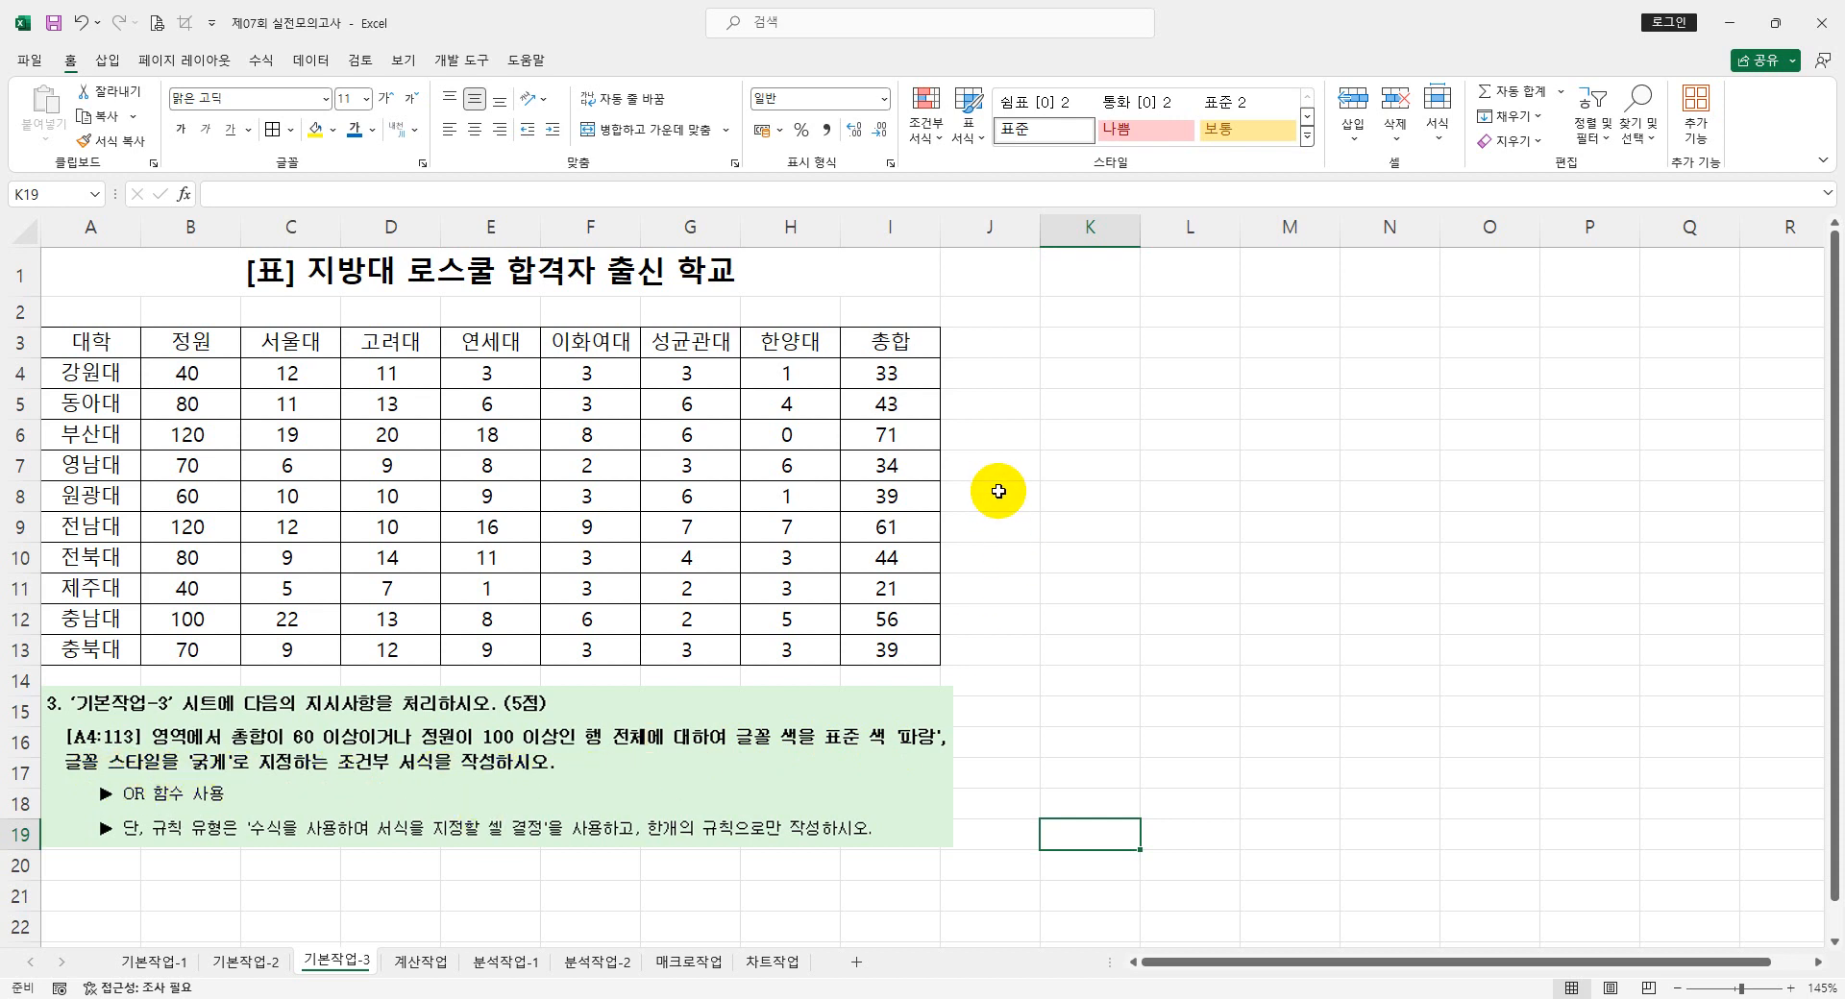
left_click(991, 372)
type("=")
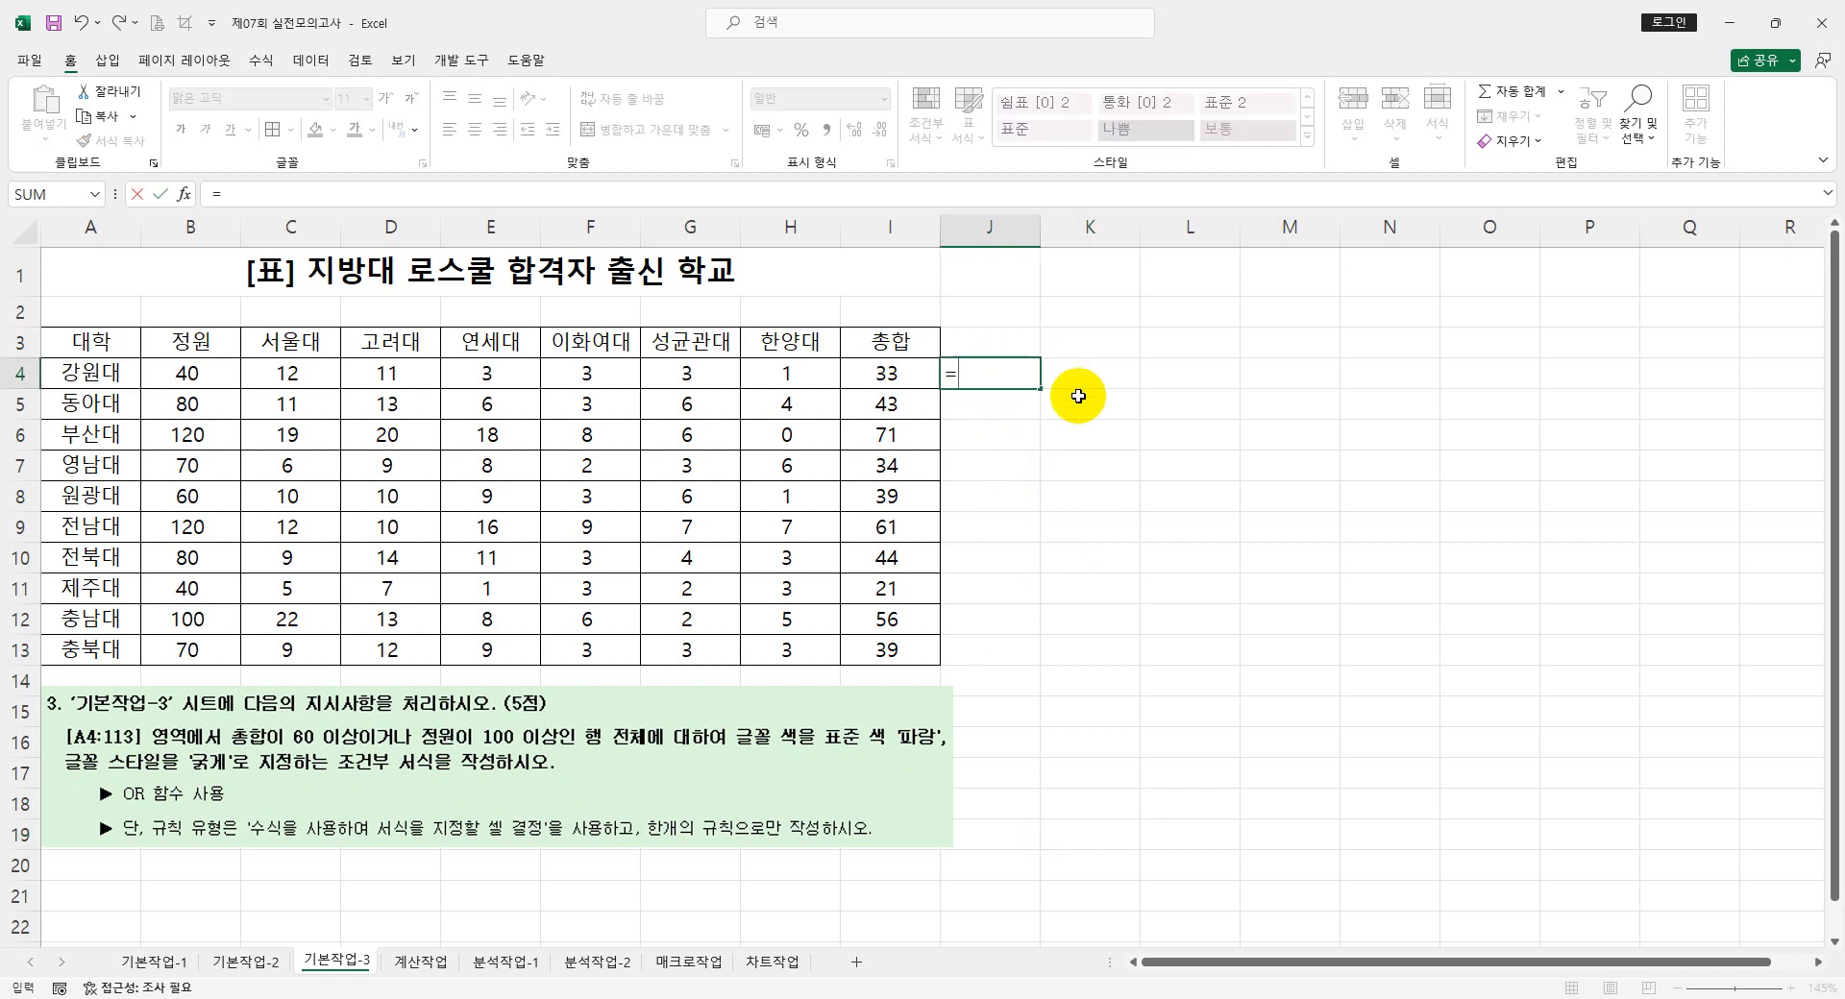
left_click(899, 375)
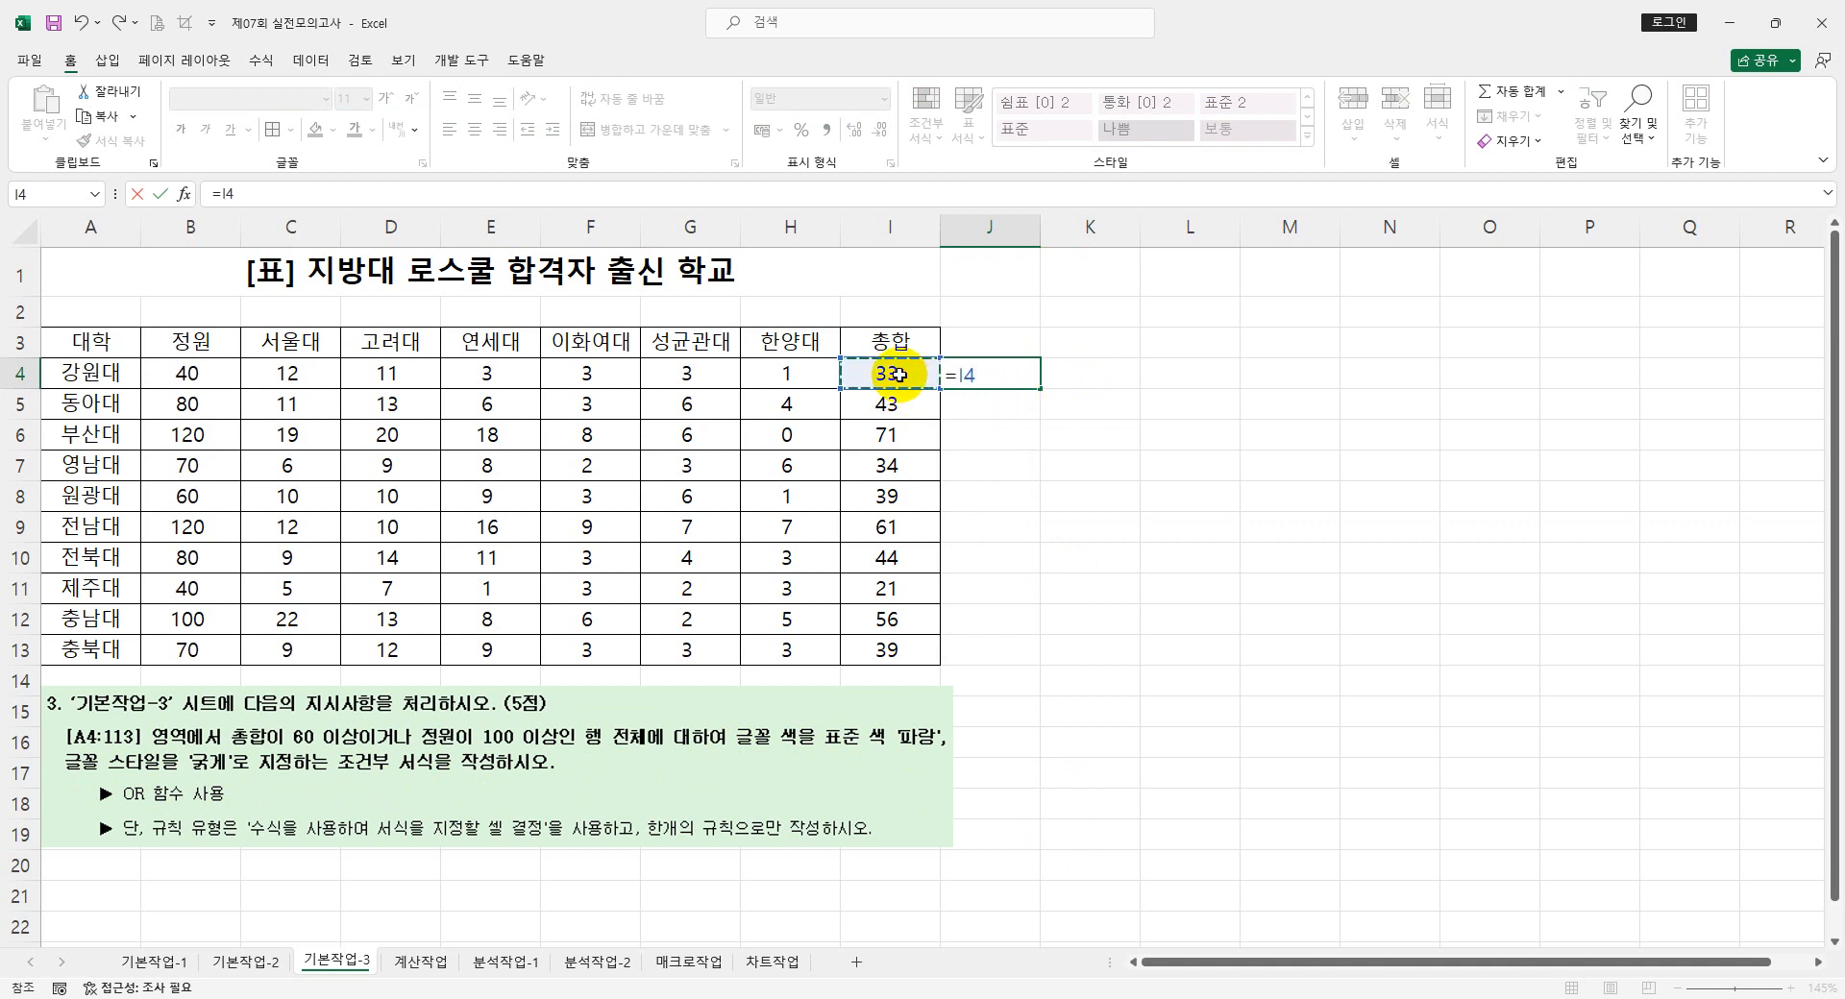
key("F4")
key("F4")
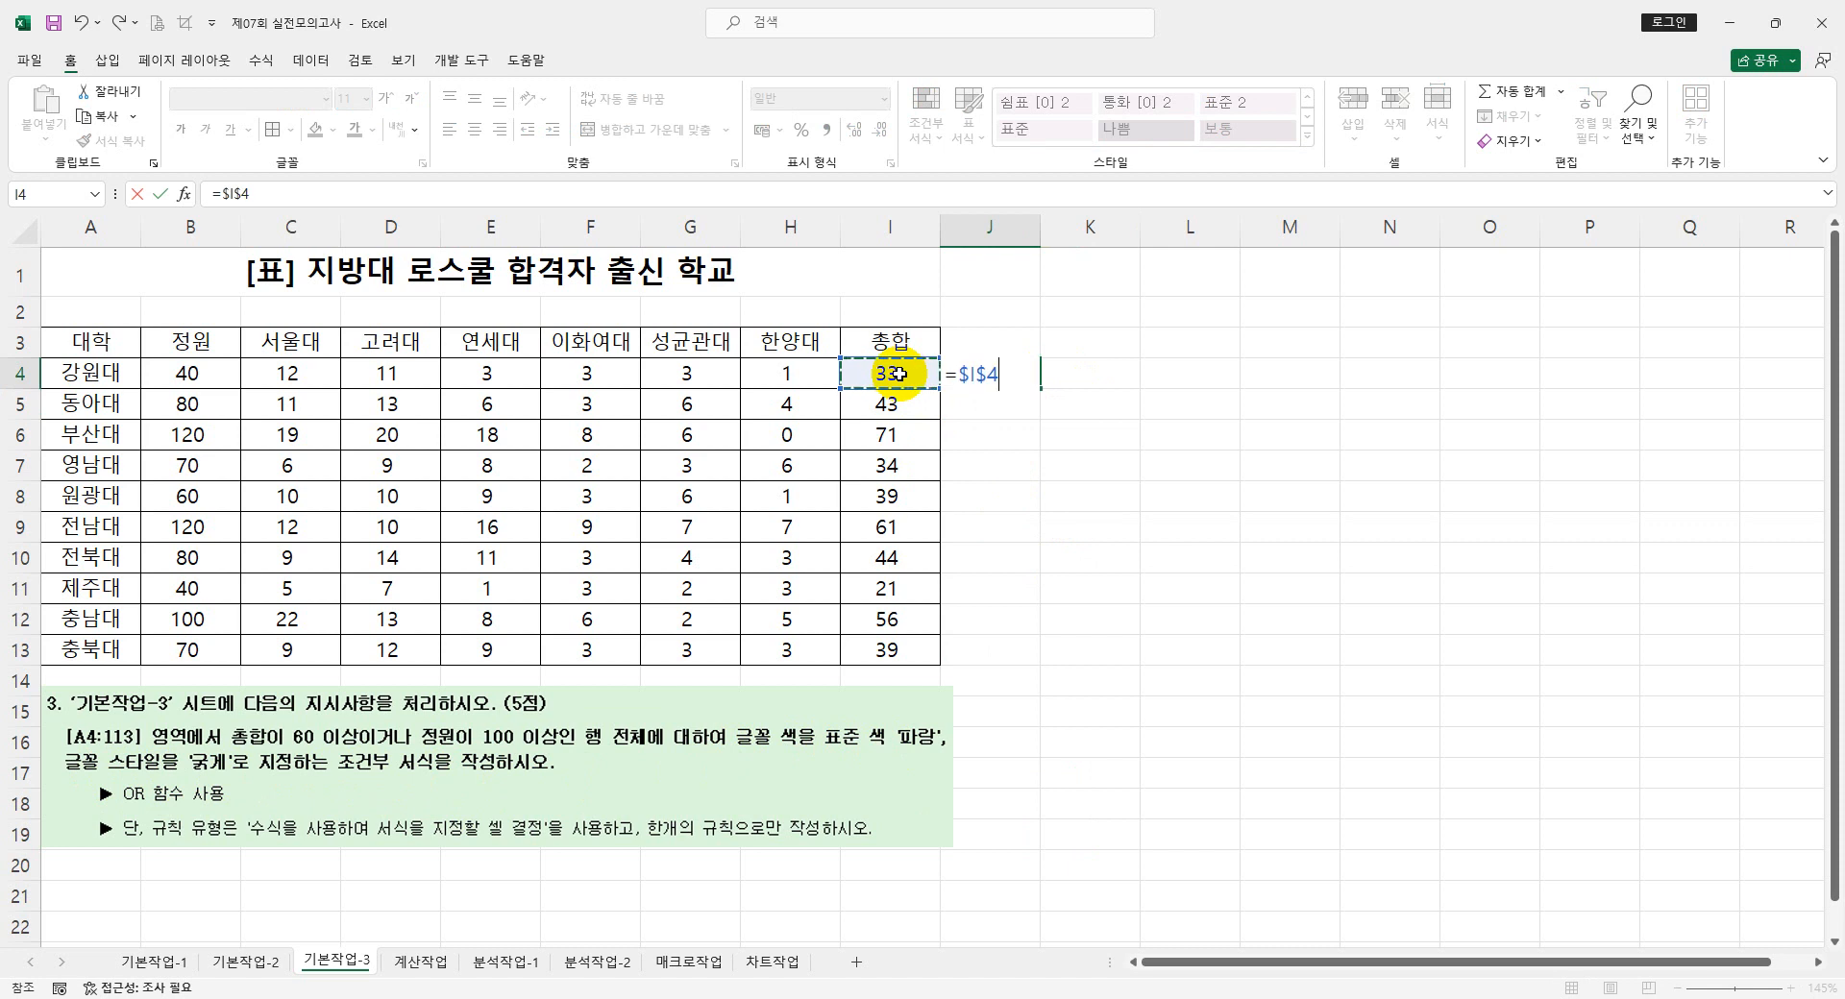
key("F4")
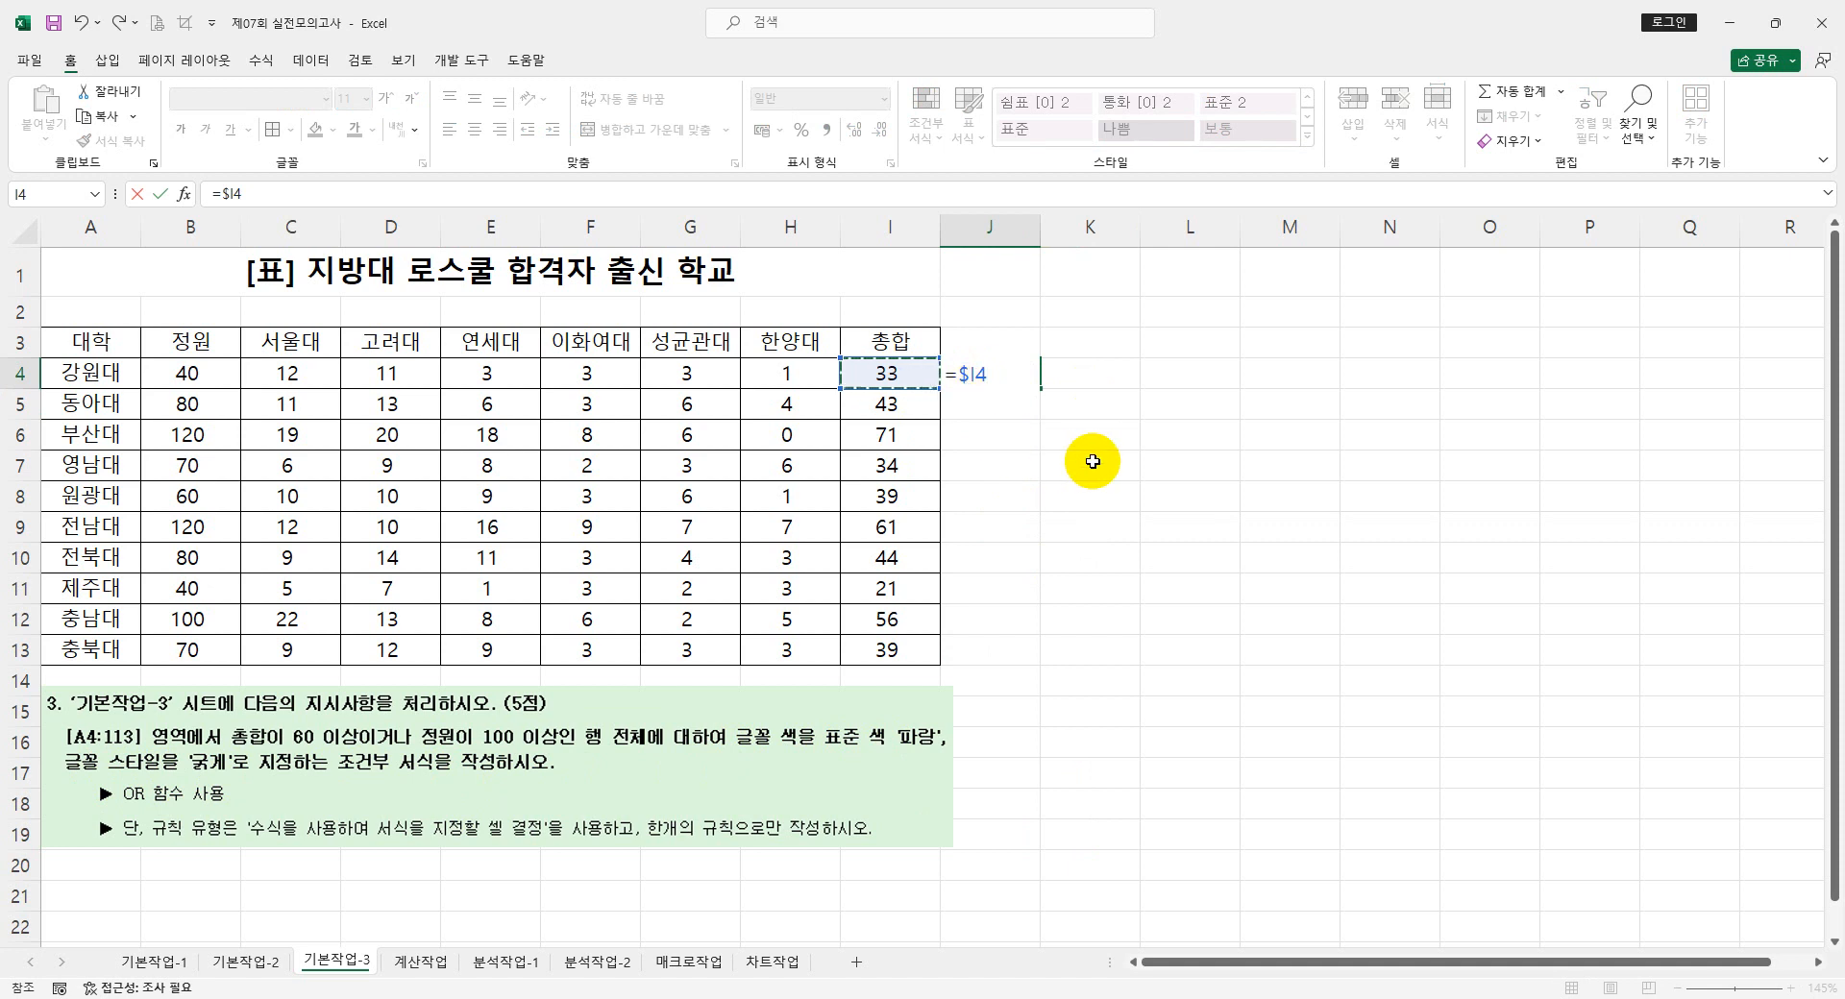
type(">=60")
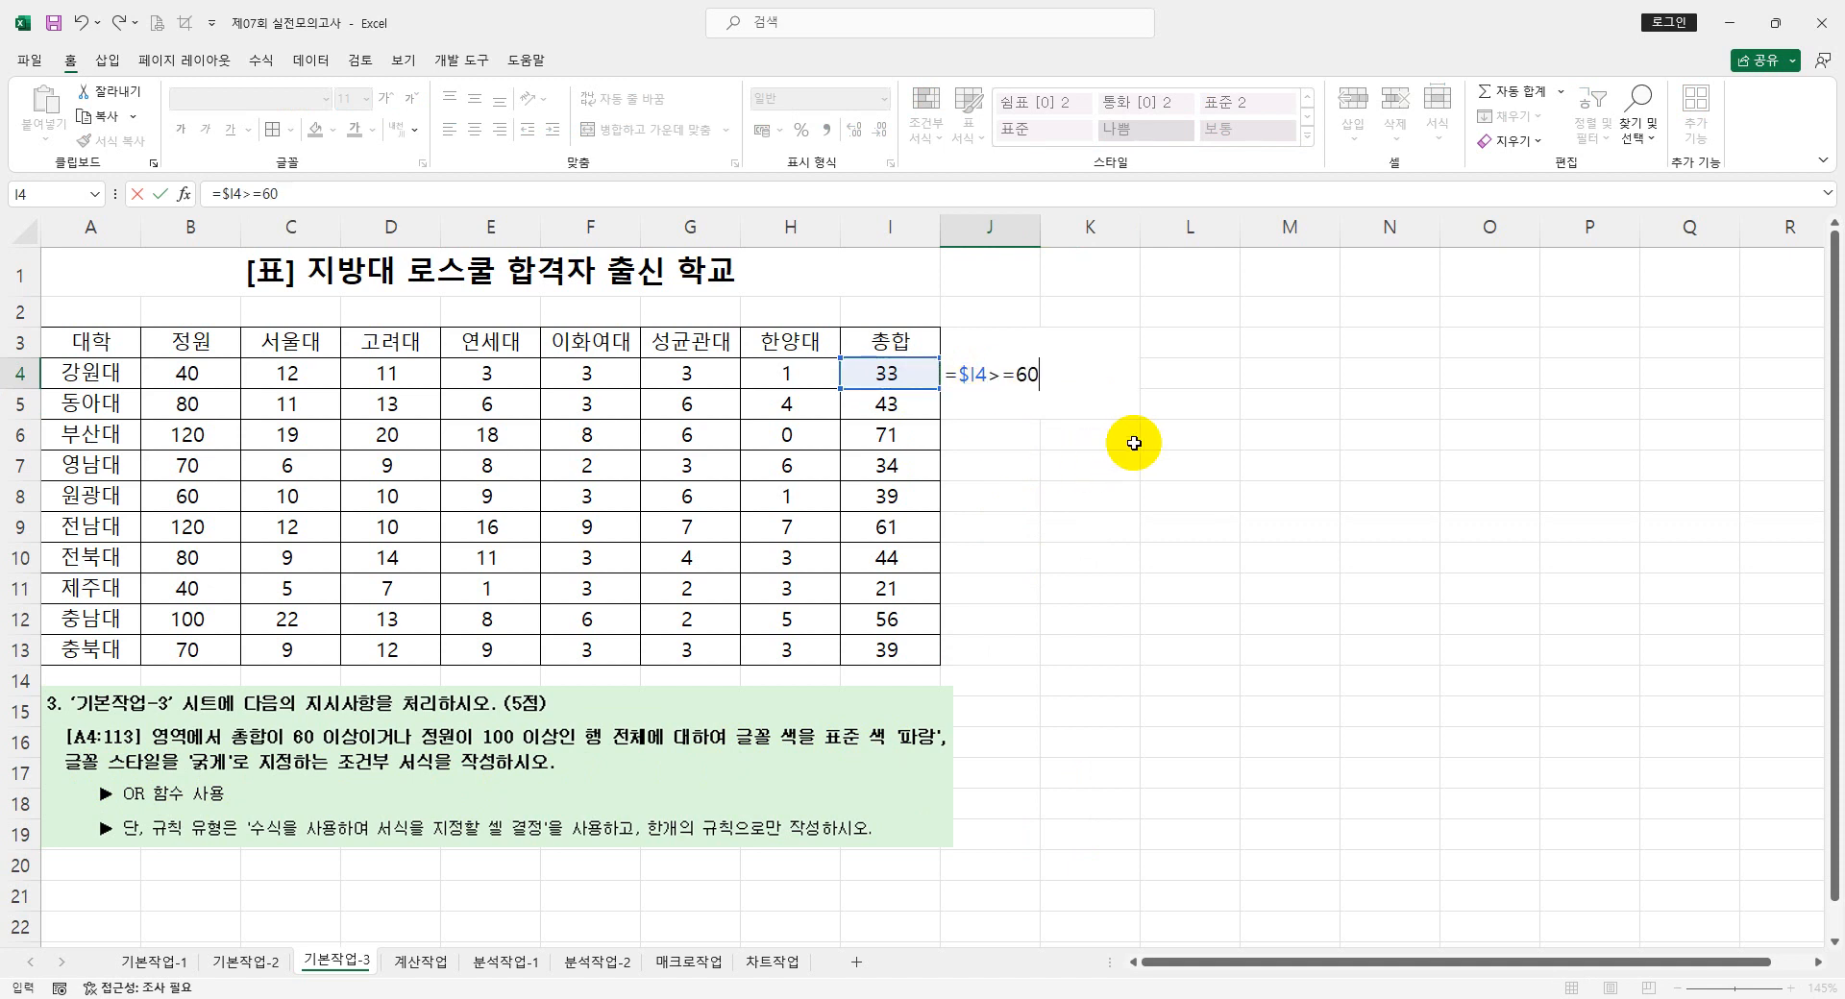
key("Return")
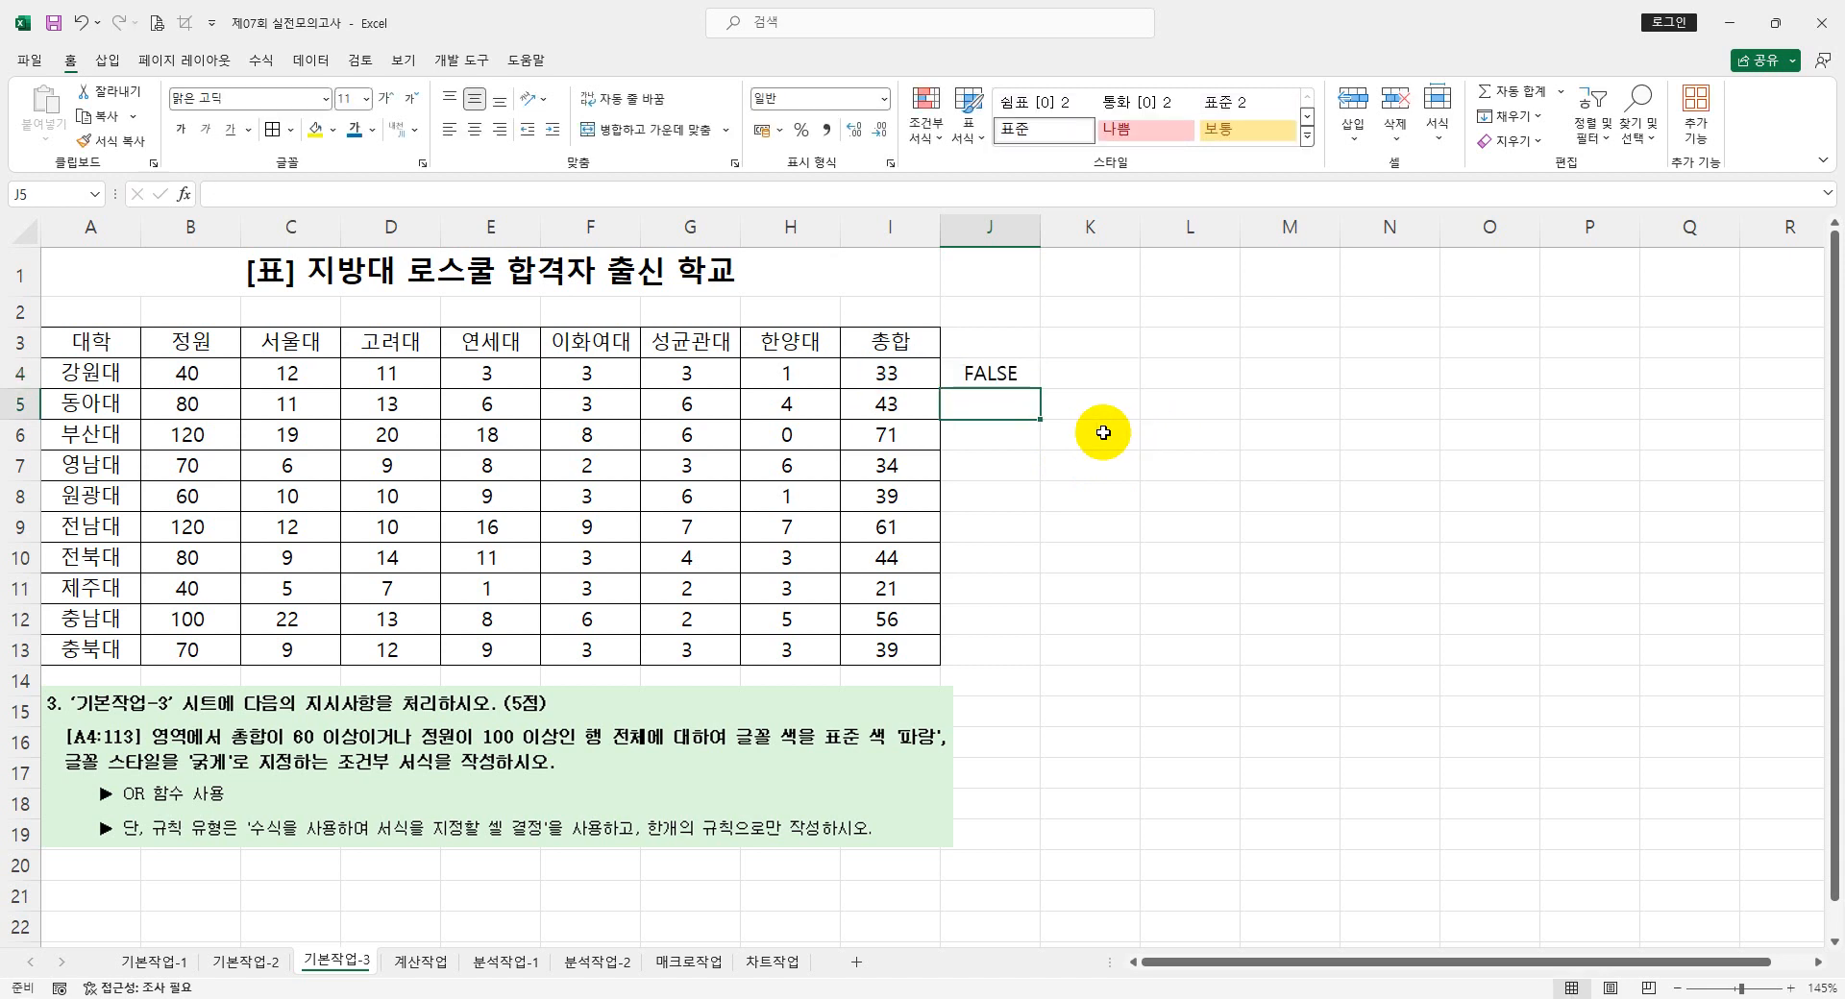
- Wrap the J4 condition in an OR function, leaving room for a second argument after $I4>=60
left_click(1025, 379)
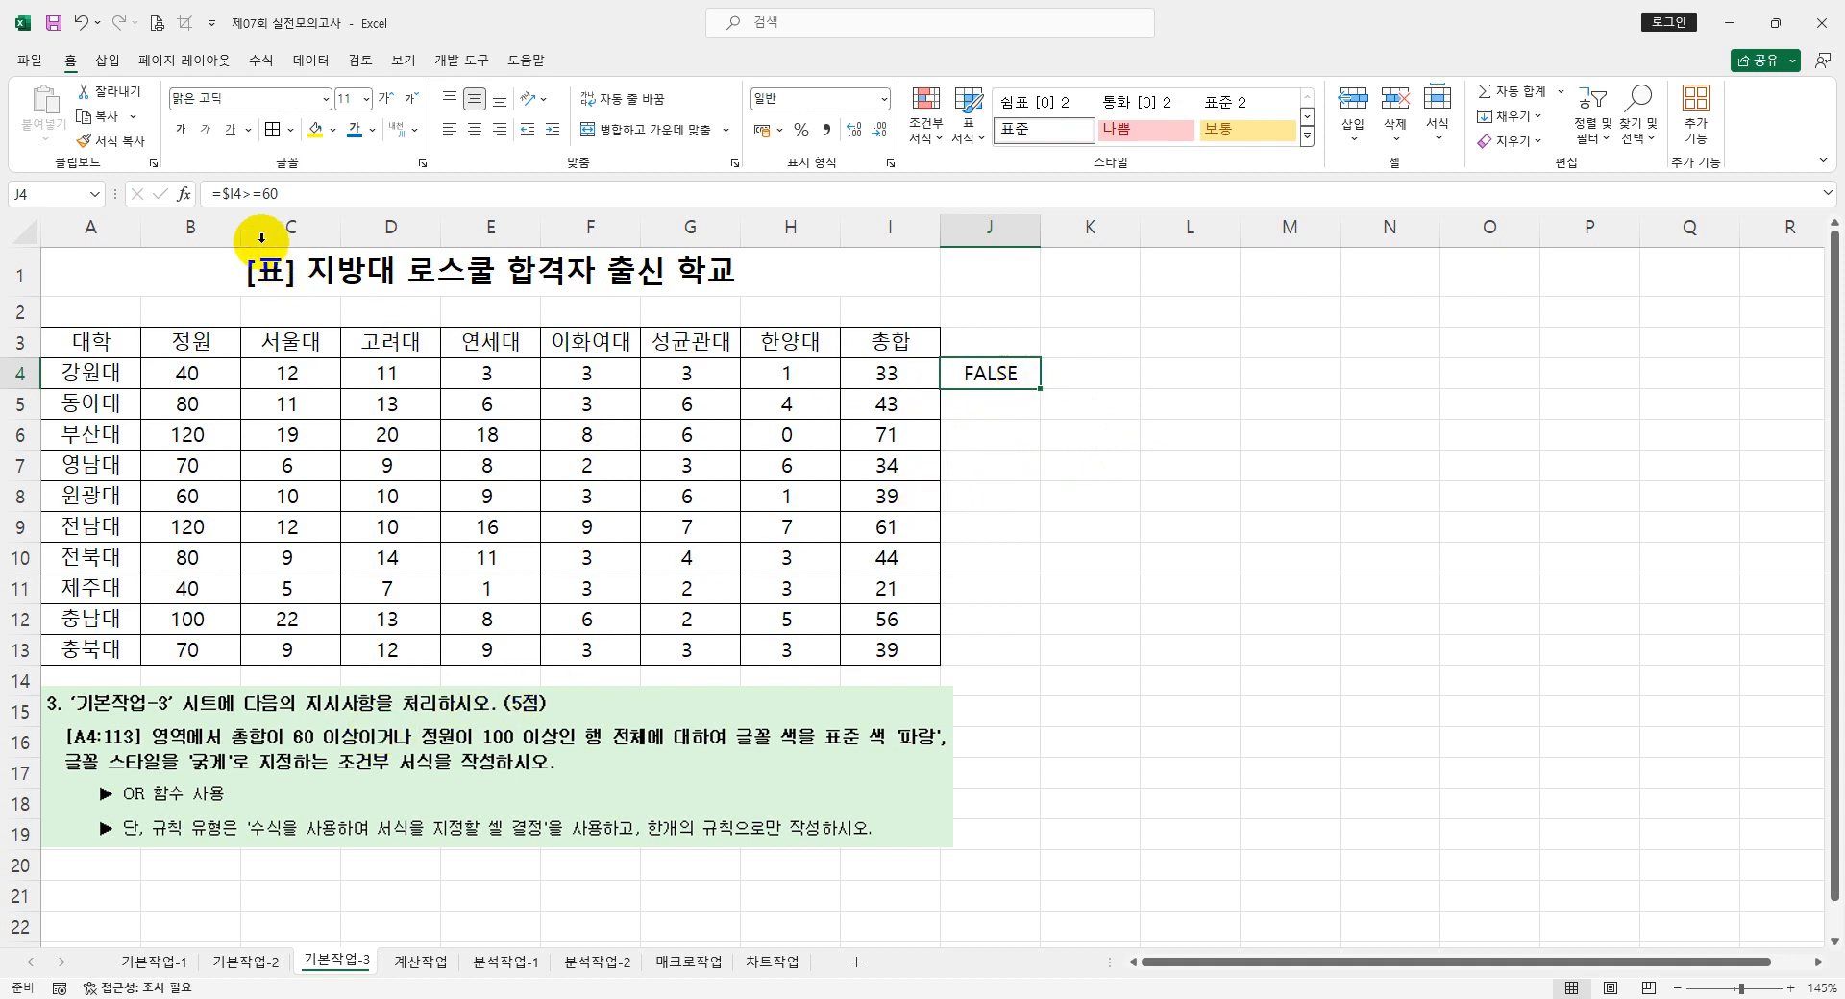
left_click(223, 195)
type("ㅐㄱ")
key("BackSpace")
key("BackSpace")
type("OR(")
left_click(300, 194)
type(",")
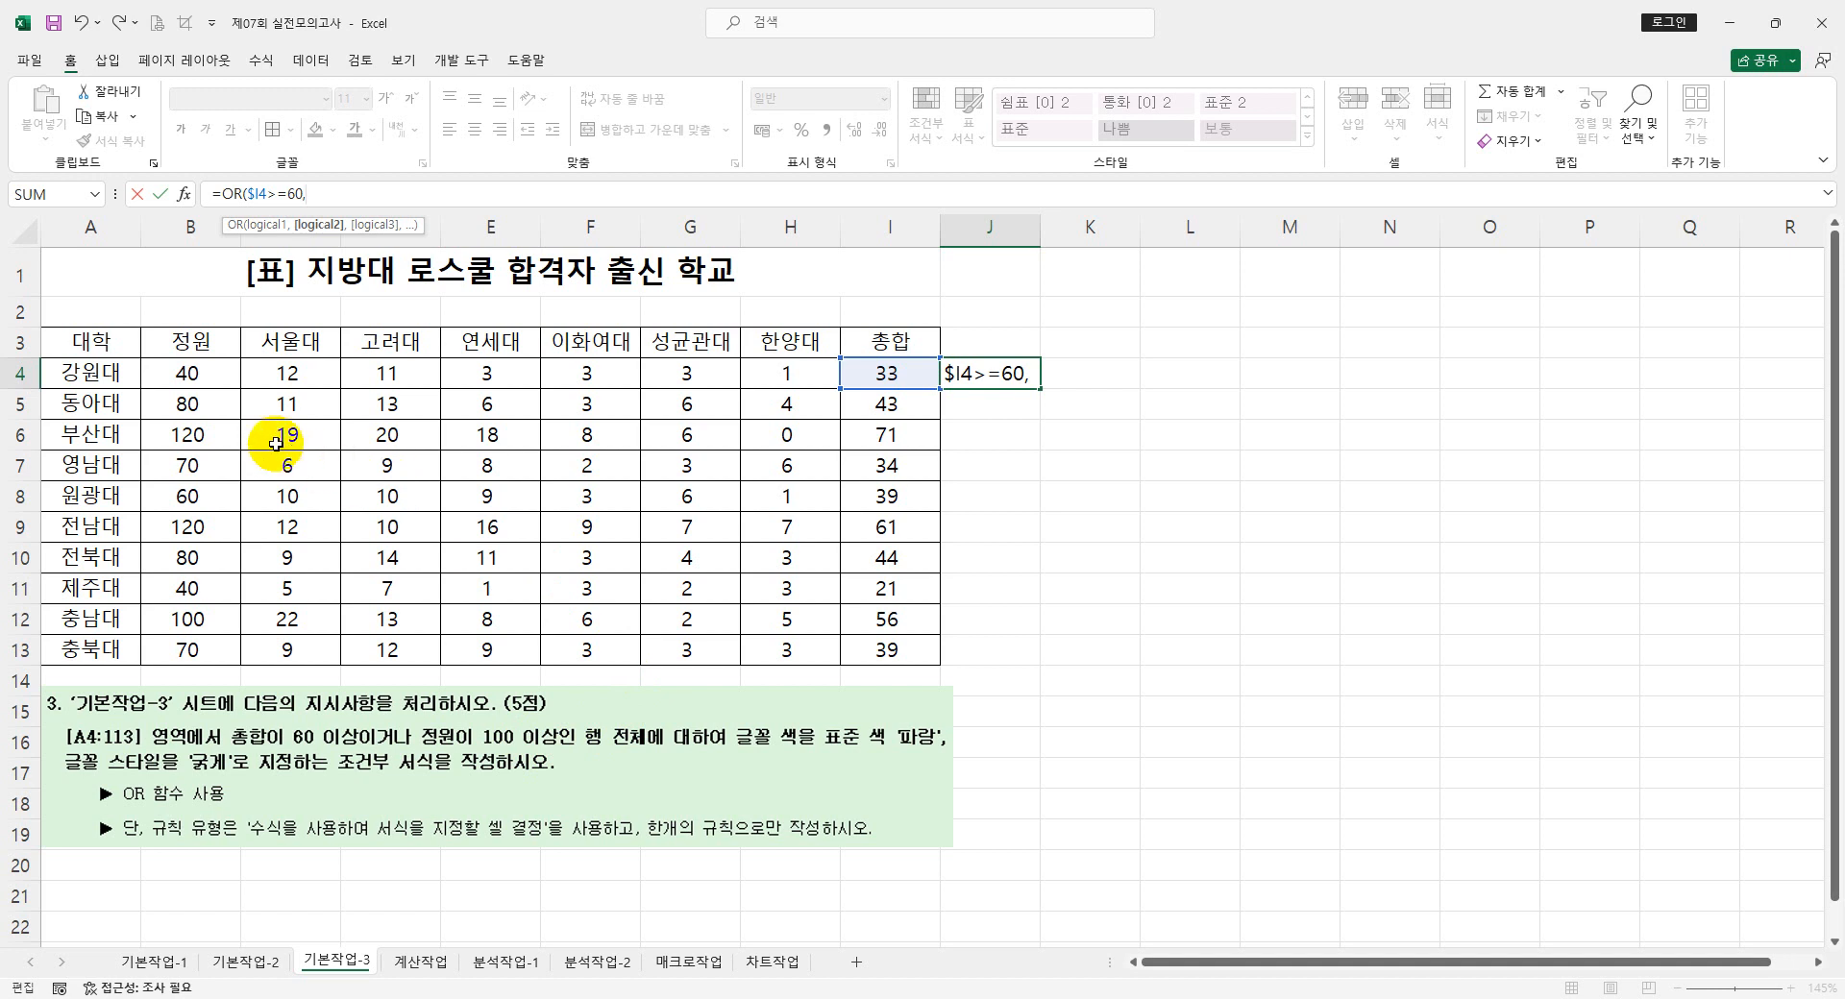
- Complete the J4 formula with the second condition $B4>=100
left_click(214, 373)
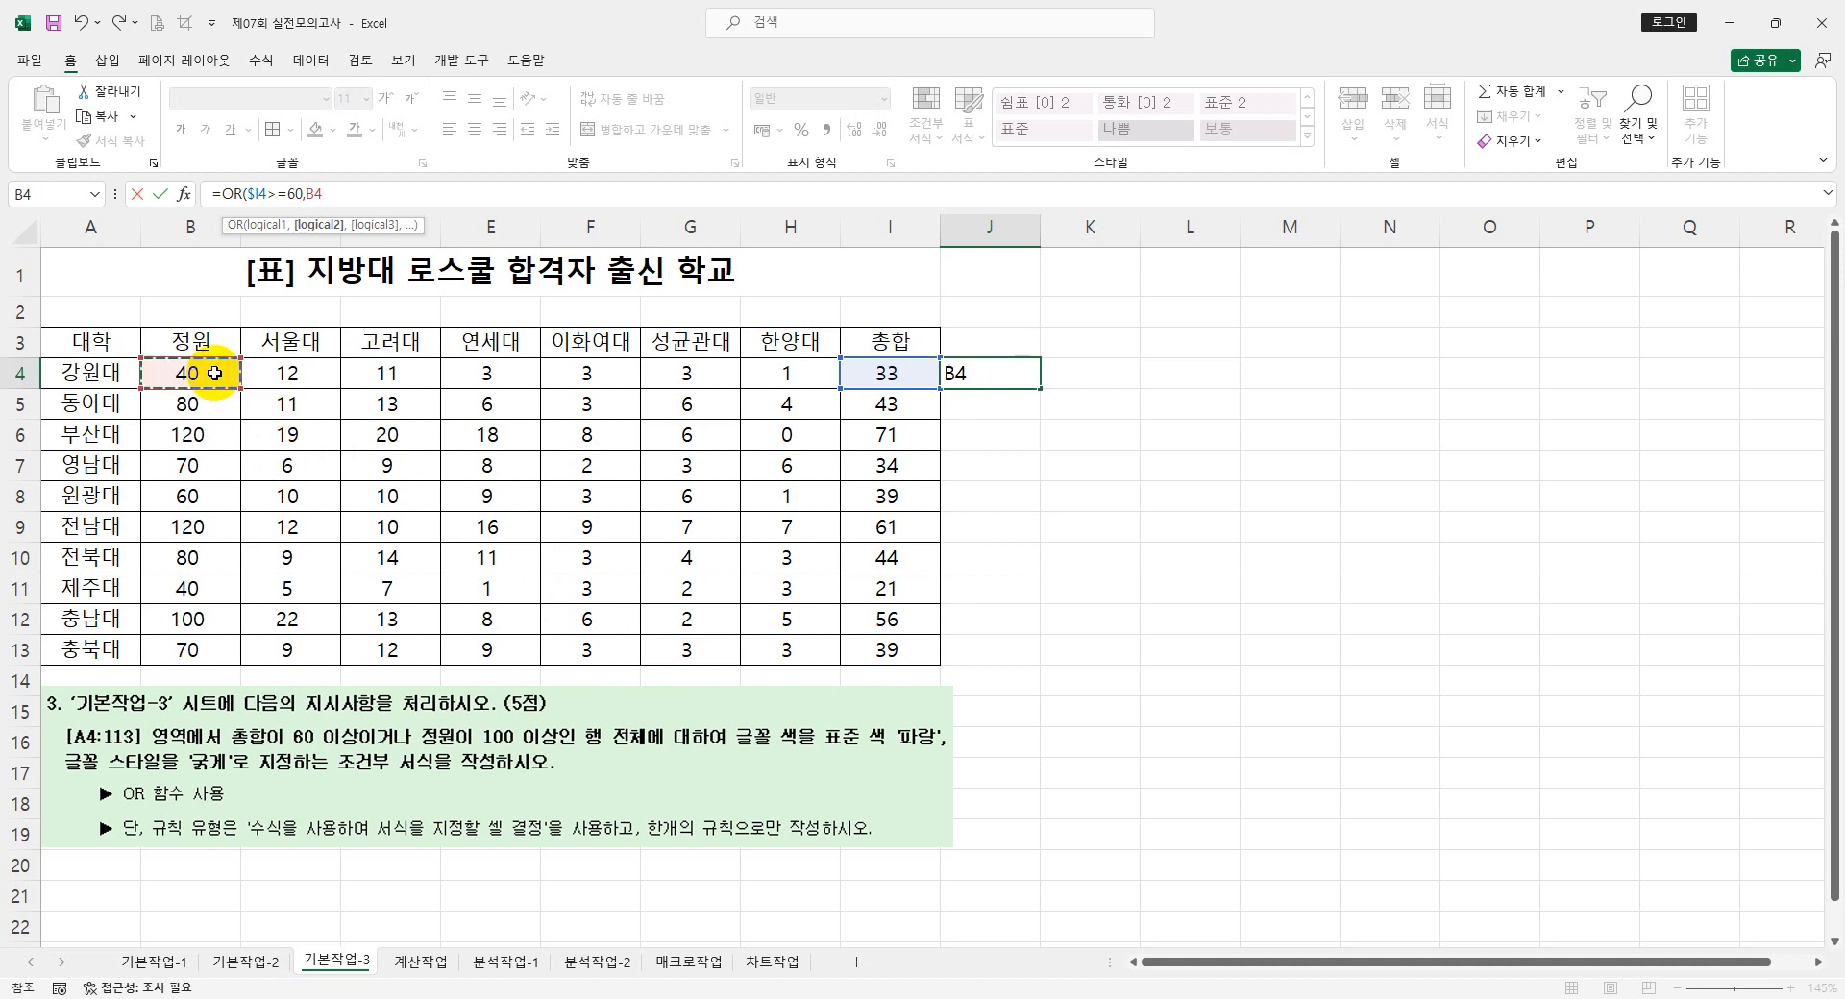
key("F4")
key("F4")
key("F4")
type(">=100")
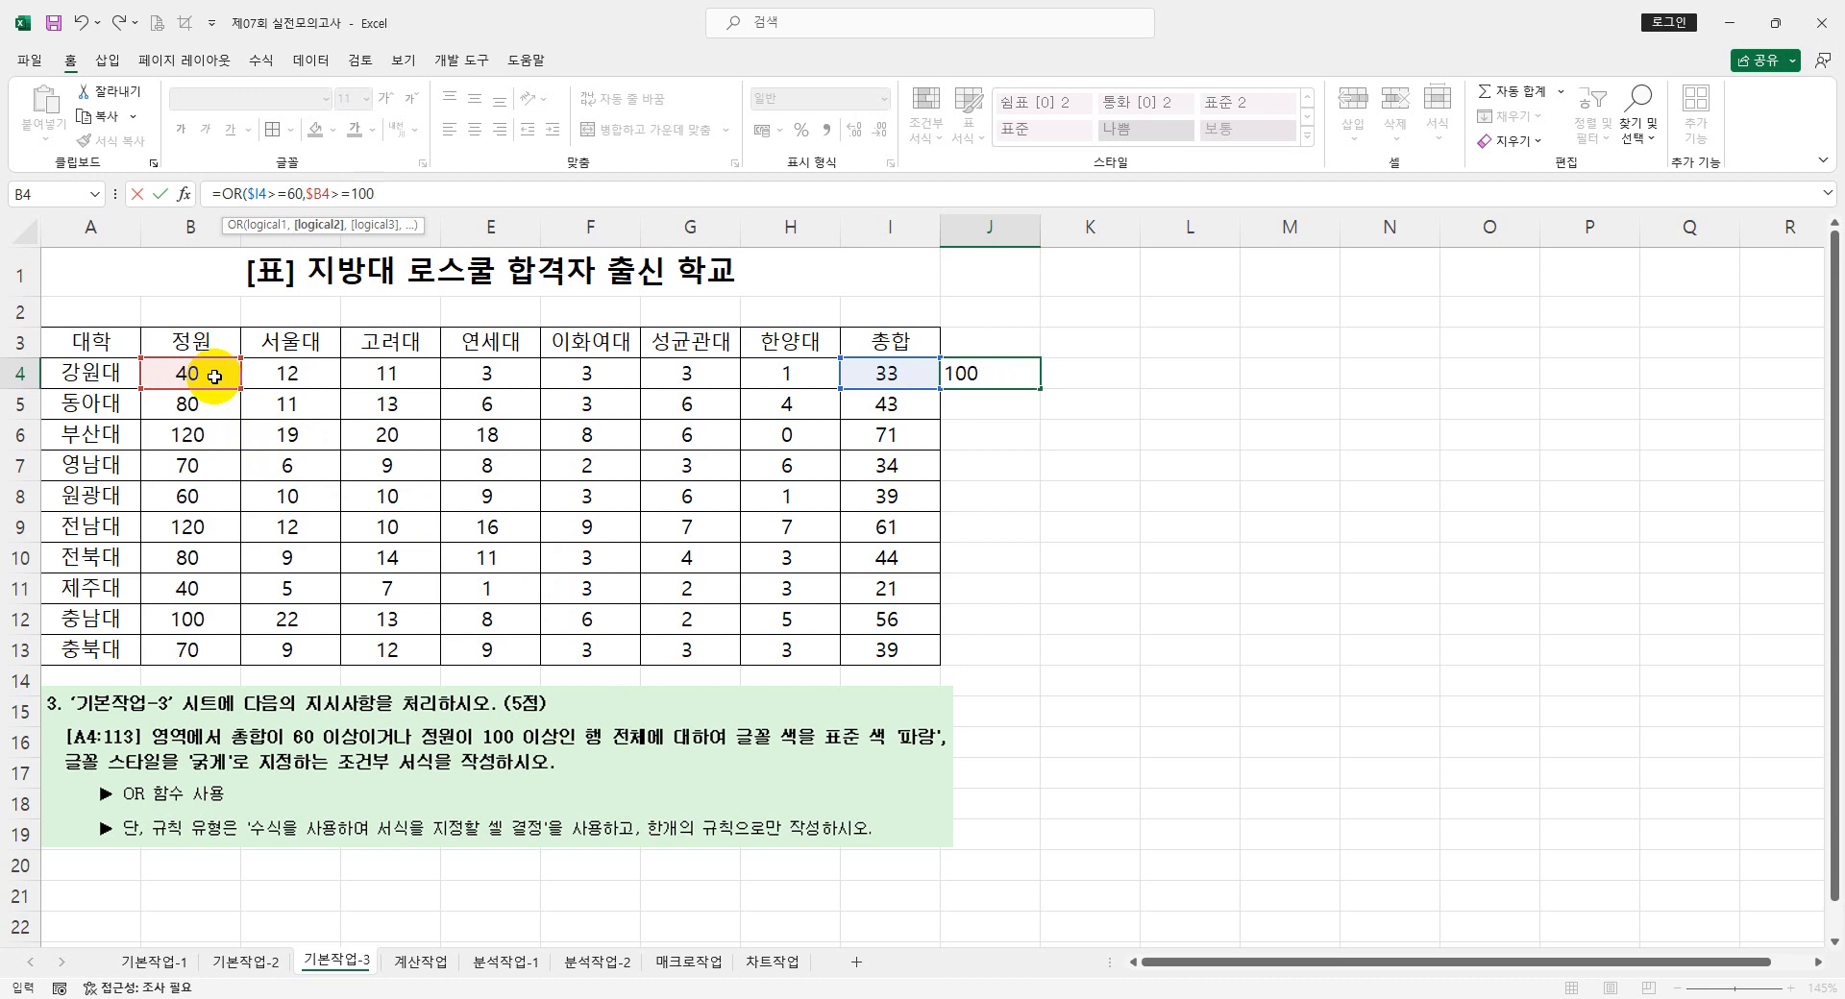
key("Return")
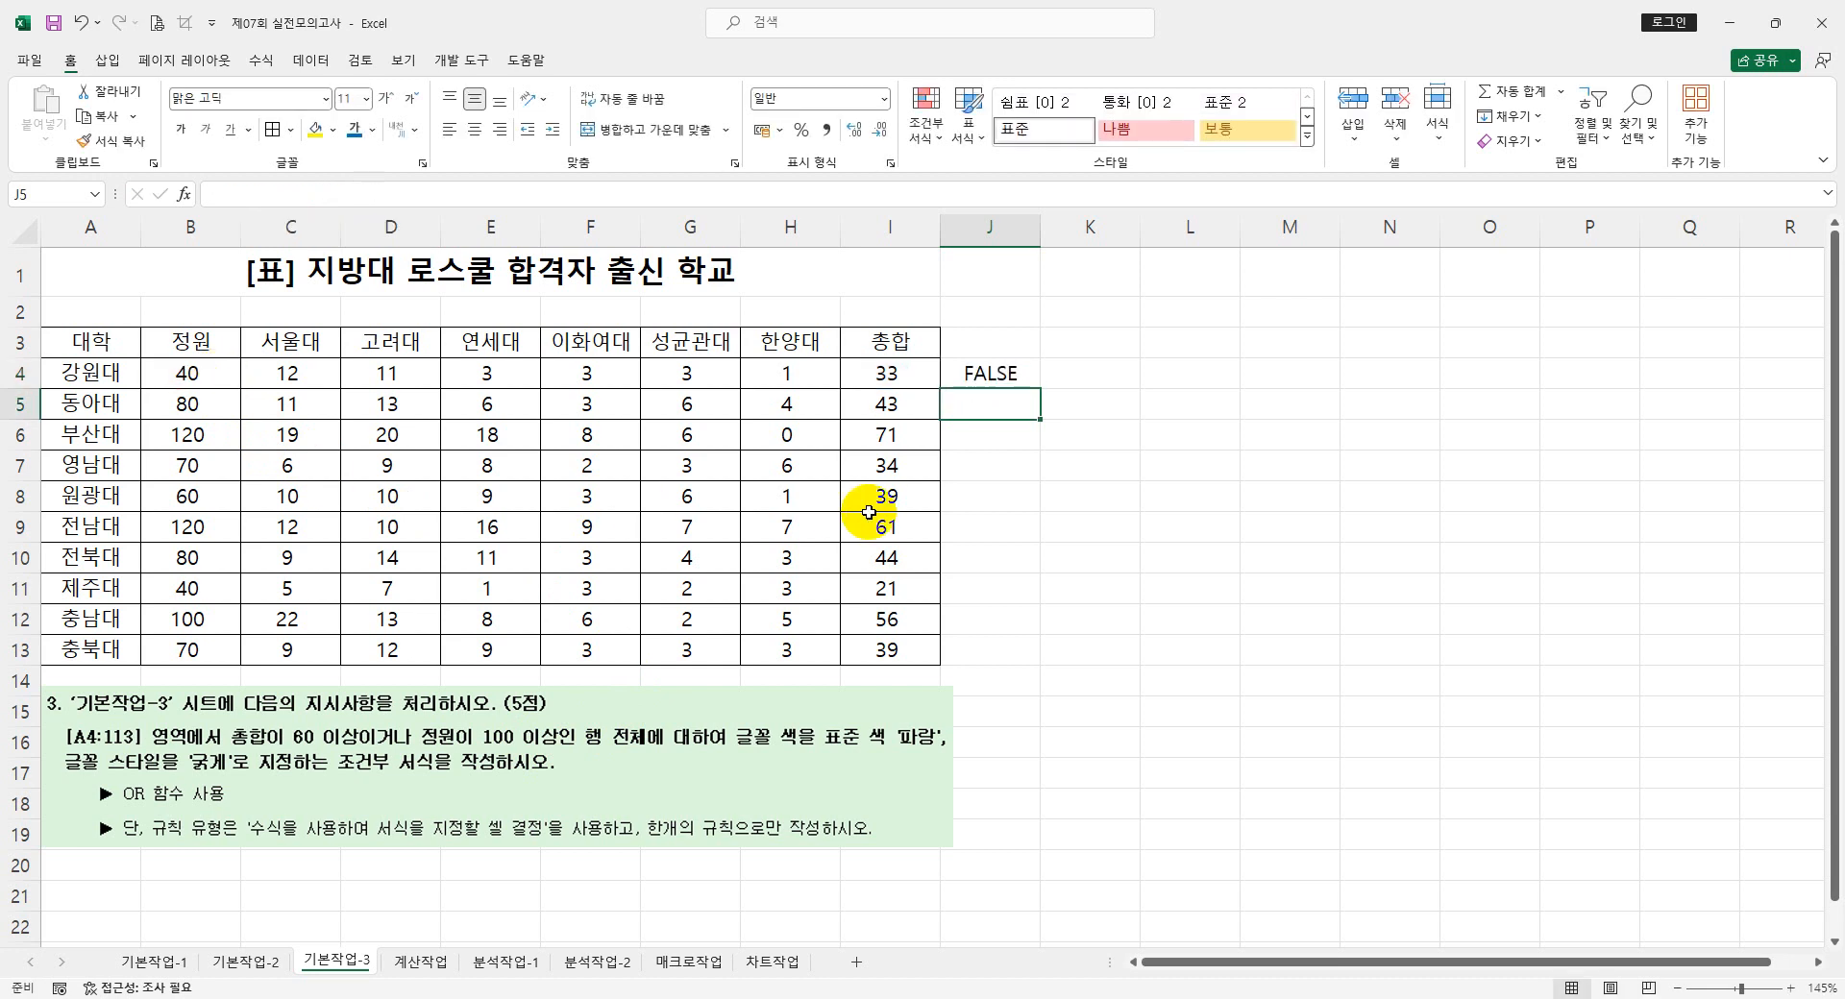
- Fill the J4 formula down to J13 and copy the formula text =OR($I4>=60,$B4>=100)
left_click(980, 378)
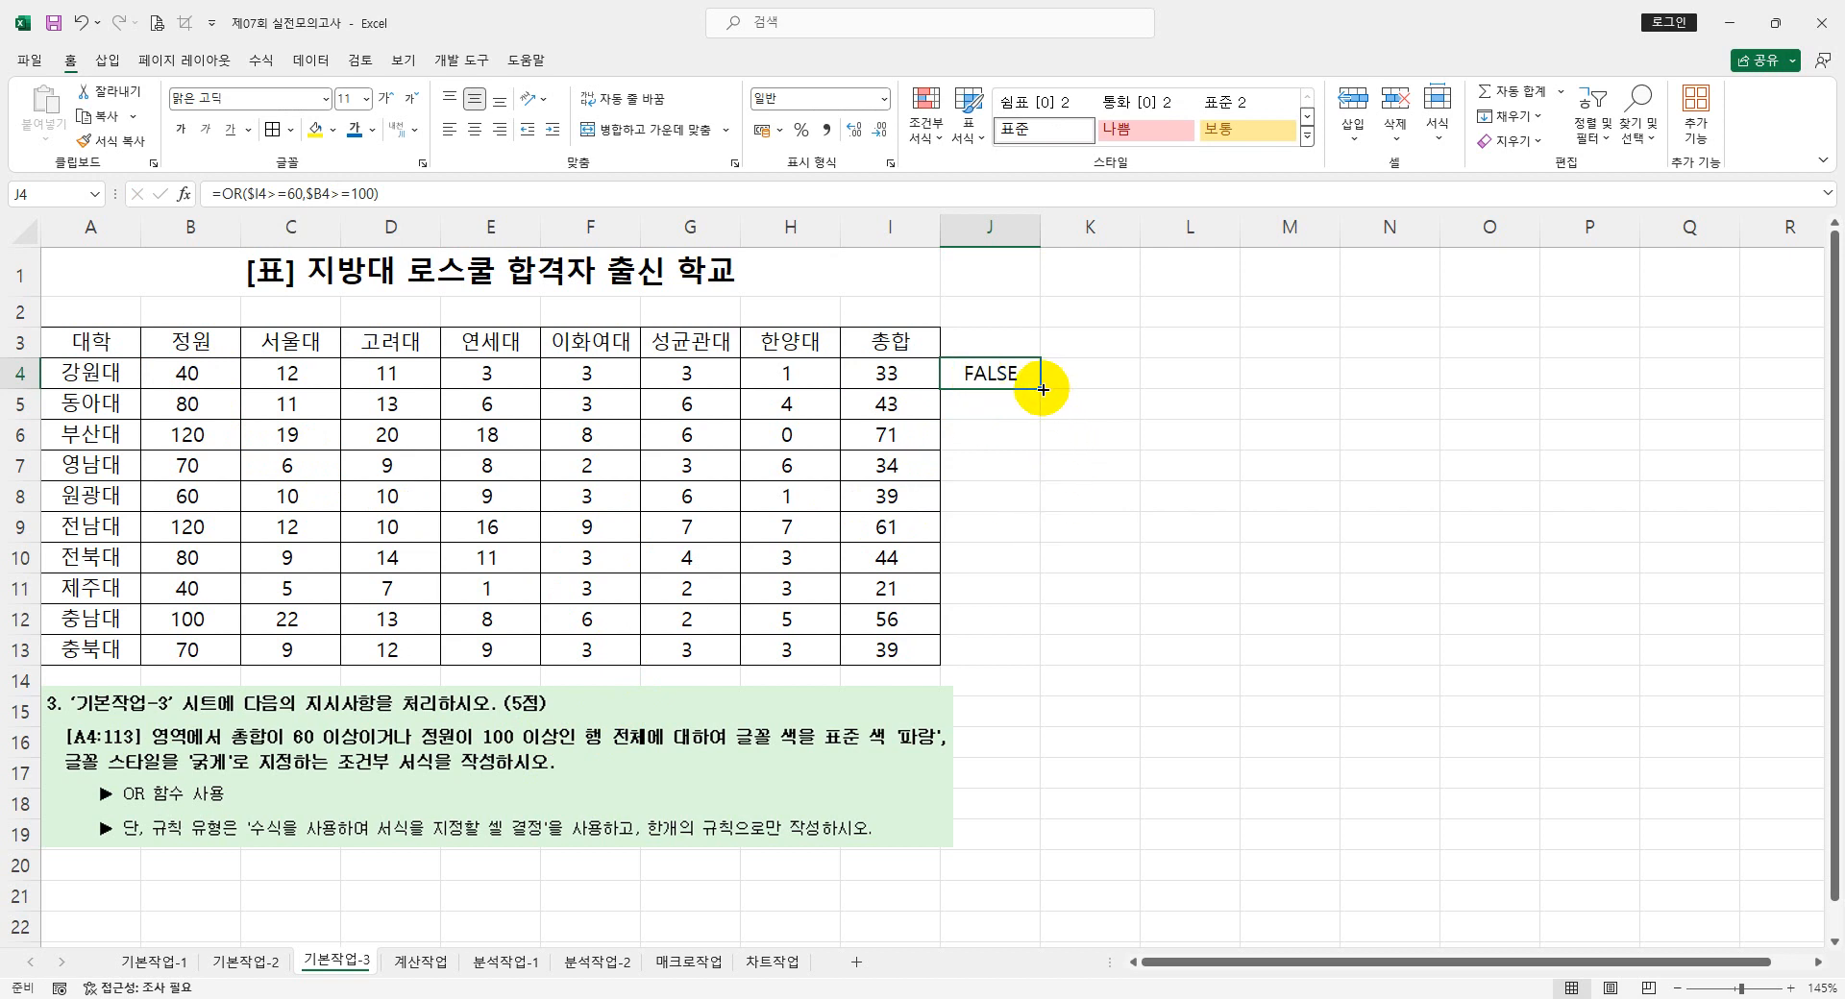
left_click_drag(1041, 389, 1027, 667)
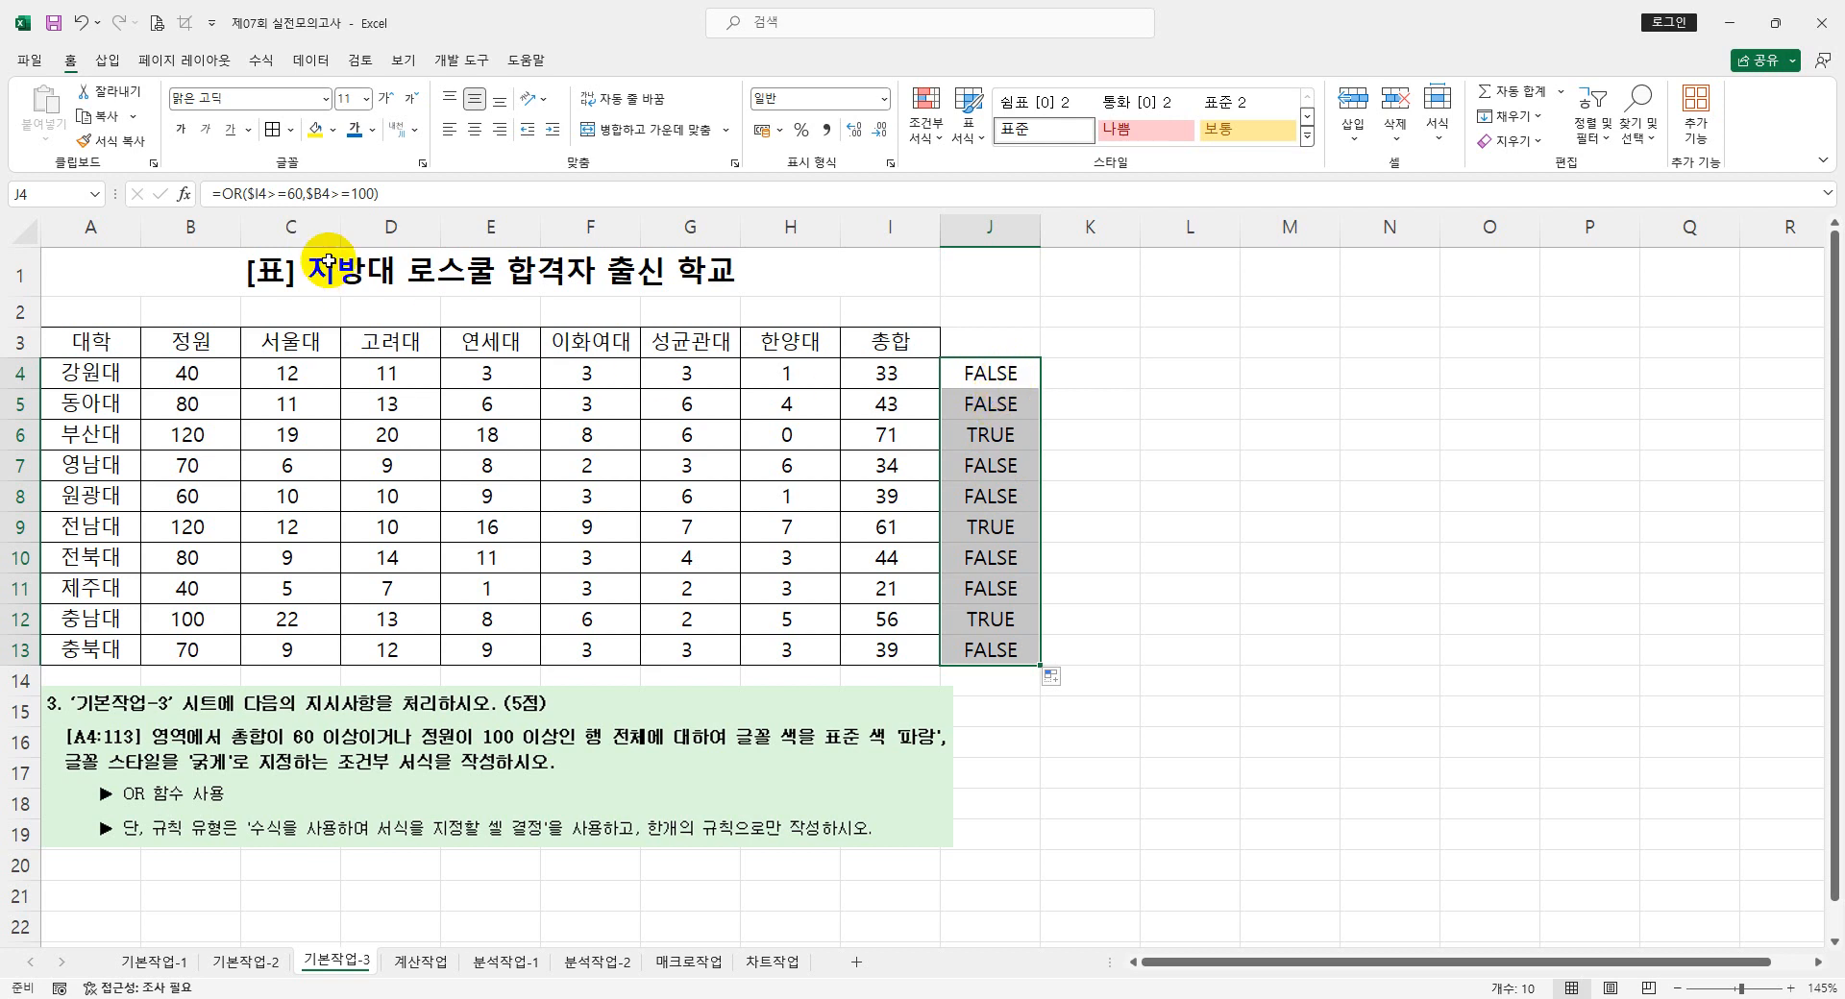
left_click_drag(212, 195, 435, 183)
key("ctrl+c")
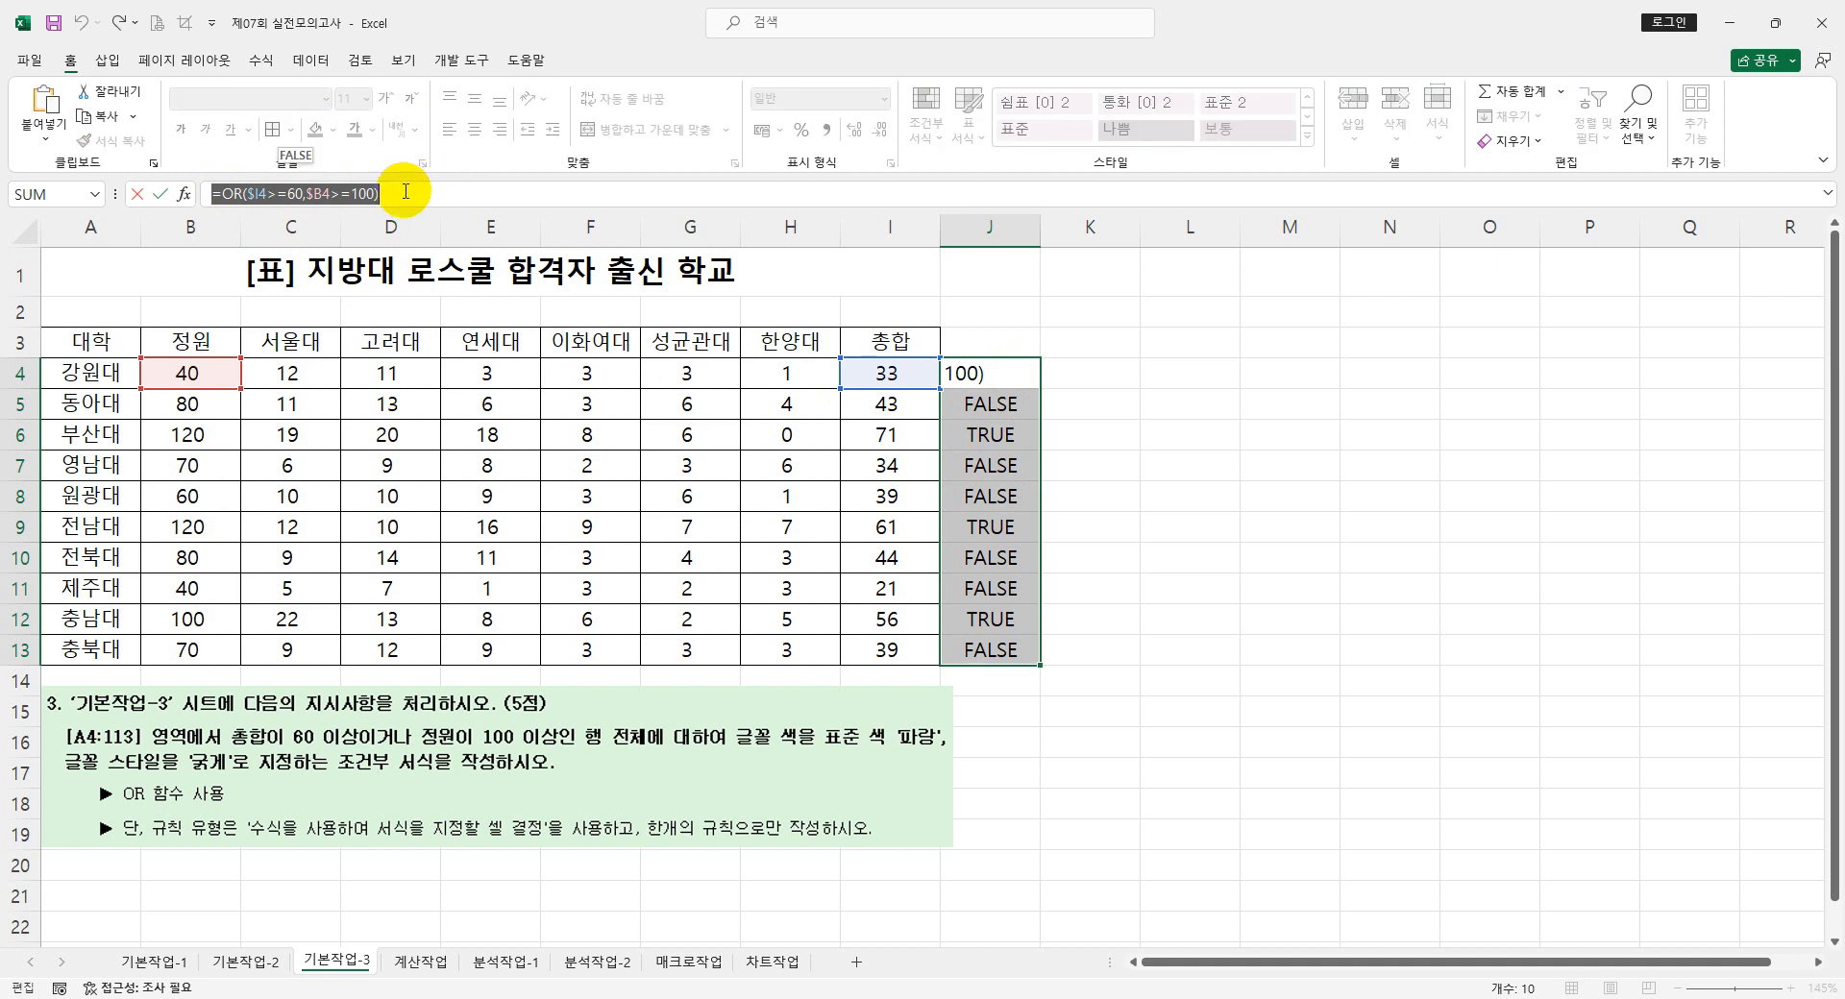
key("Escape")
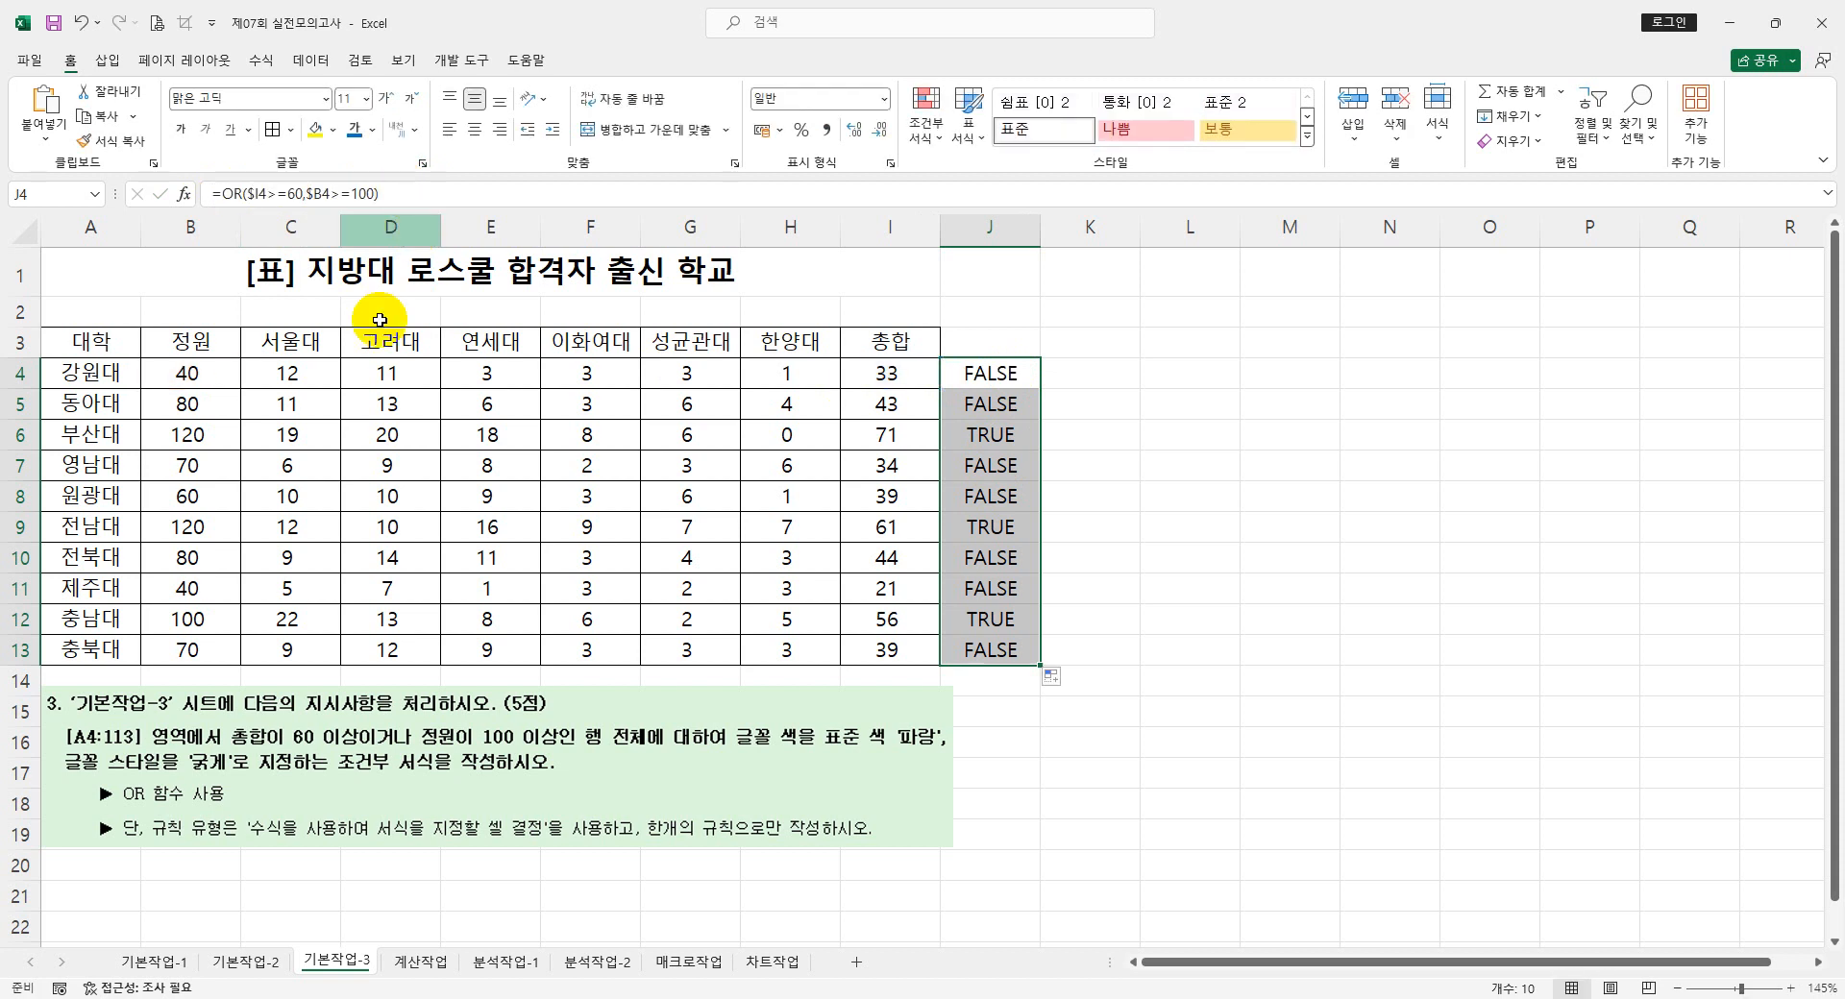
- Create a formula-based conditional formatting rule for A4:I13 with the formula =OR($I4>=60,$B4>=100)
left_click(97, 375)
left_click_drag(97, 375, 881, 649)
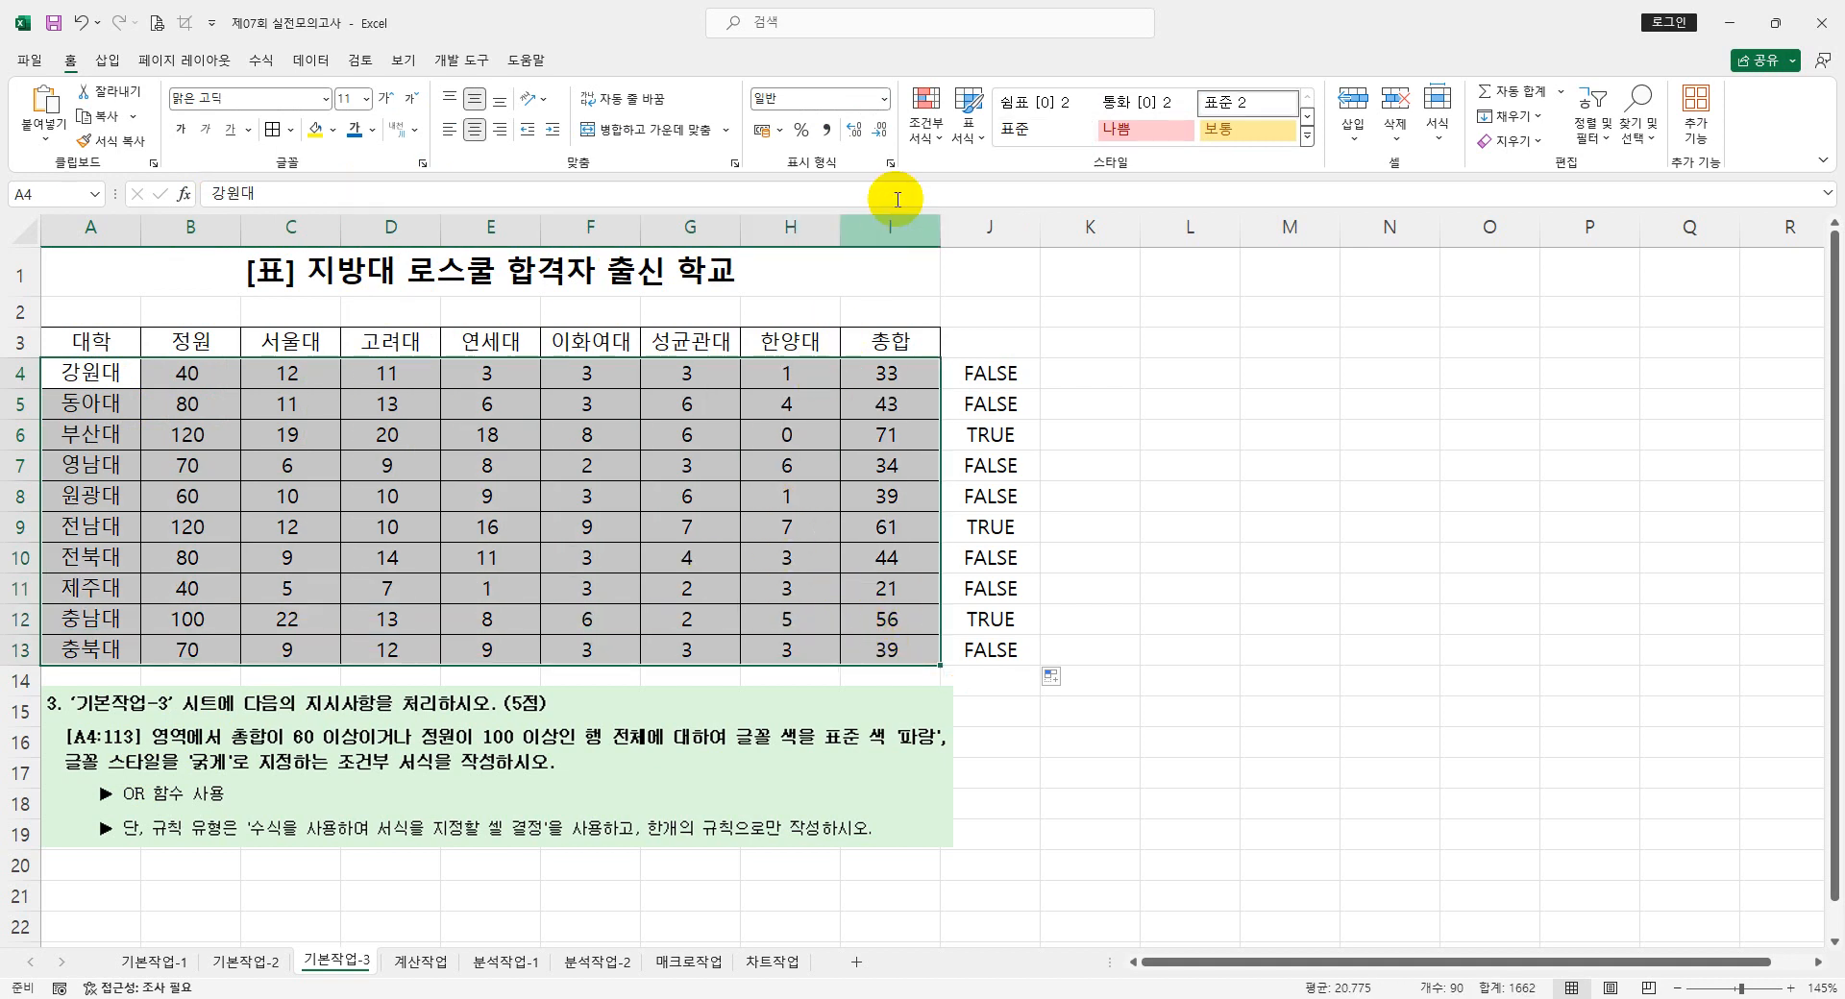
left_click(925, 142)
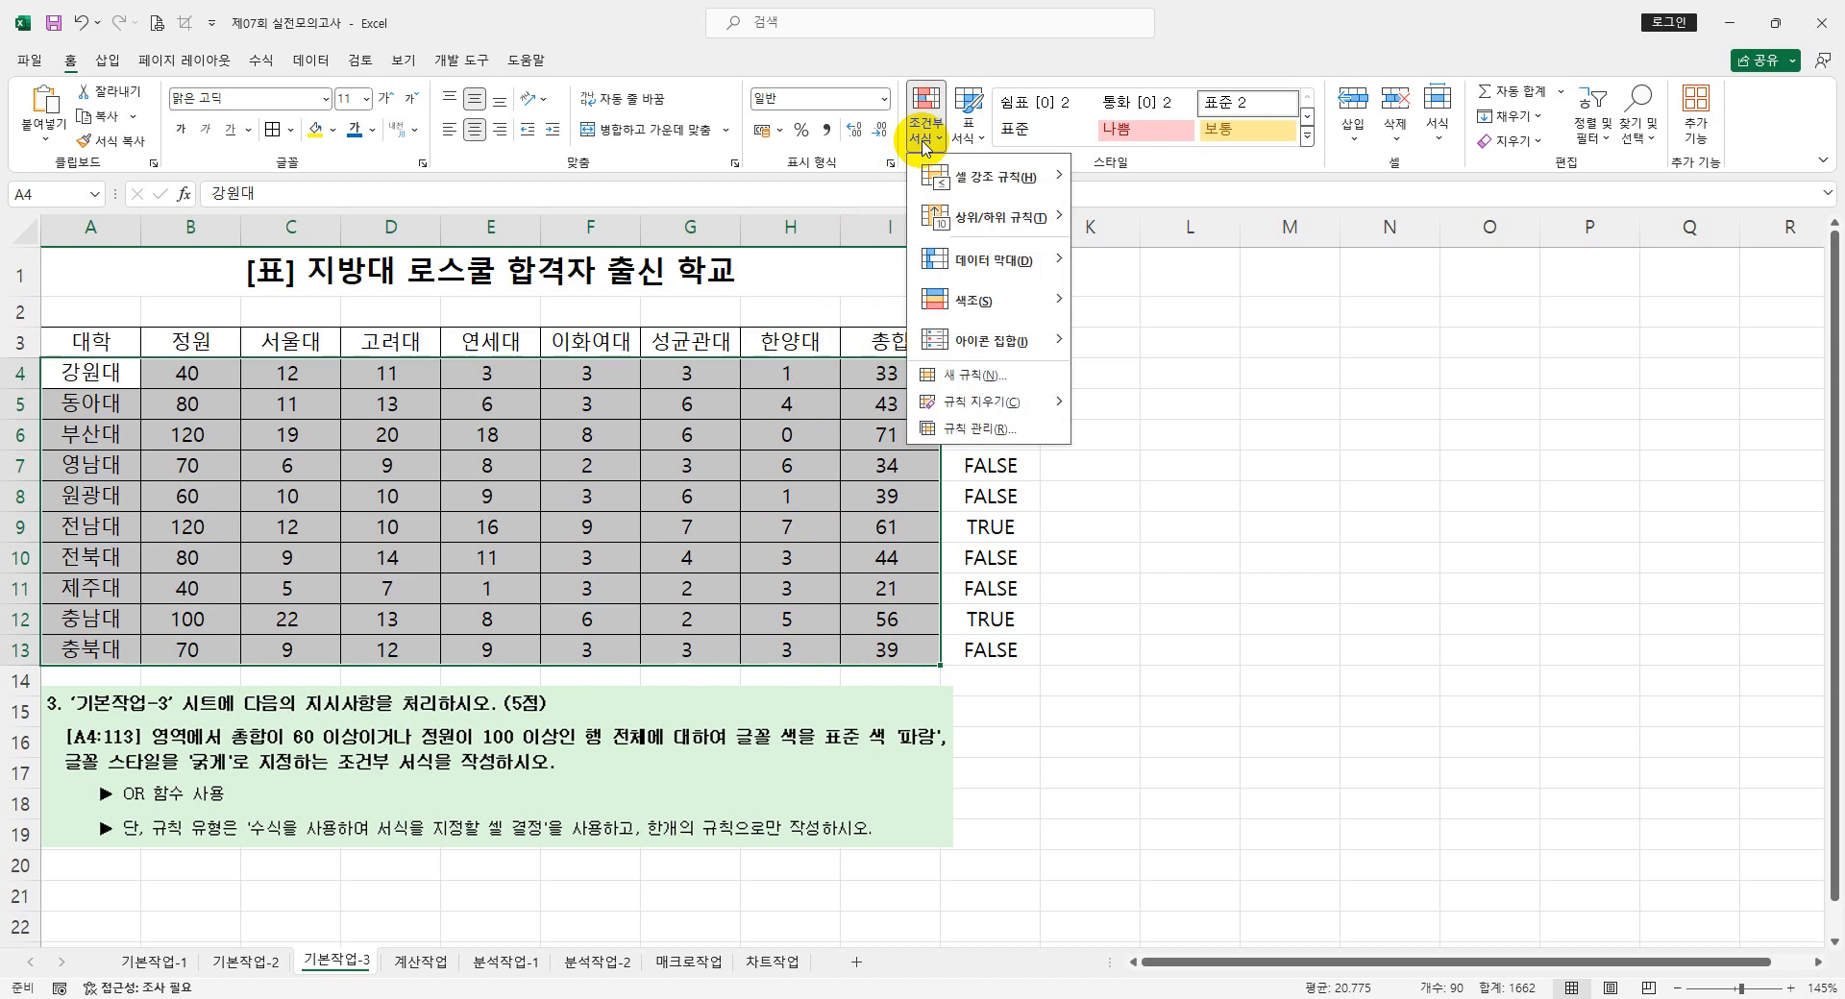
left_click(982, 375)
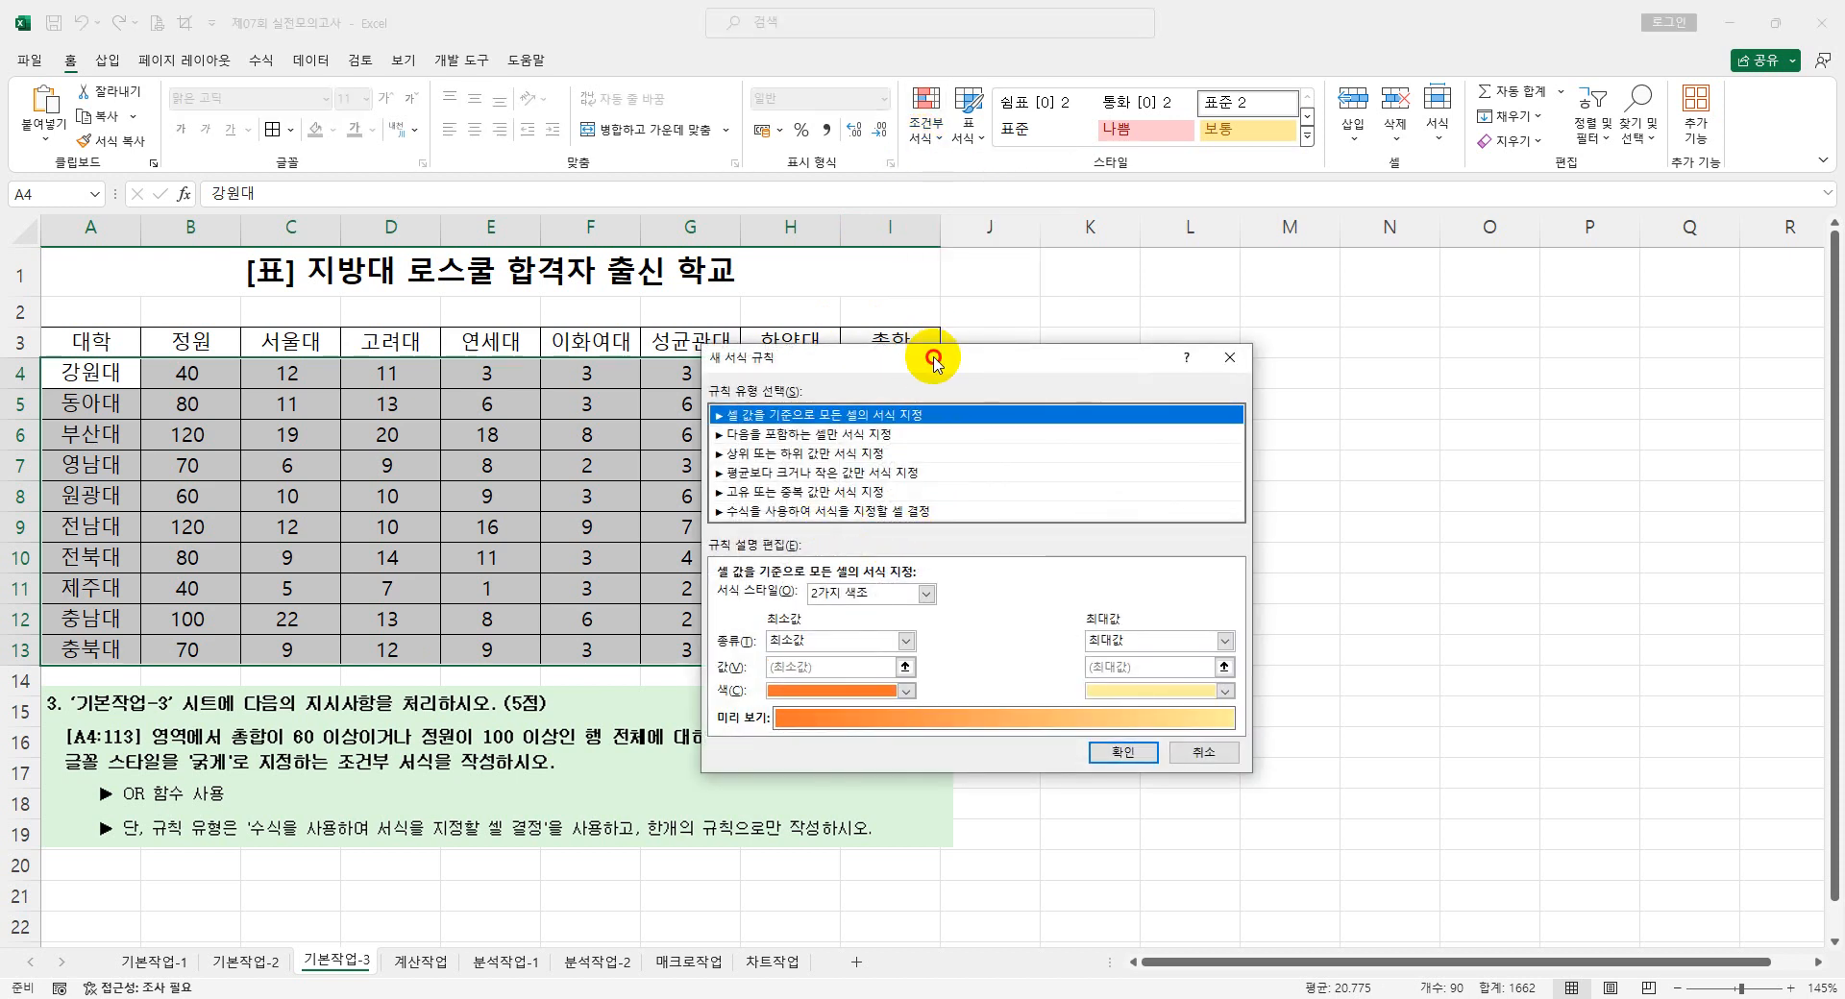
left_click_drag(933, 358, 1171, 219)
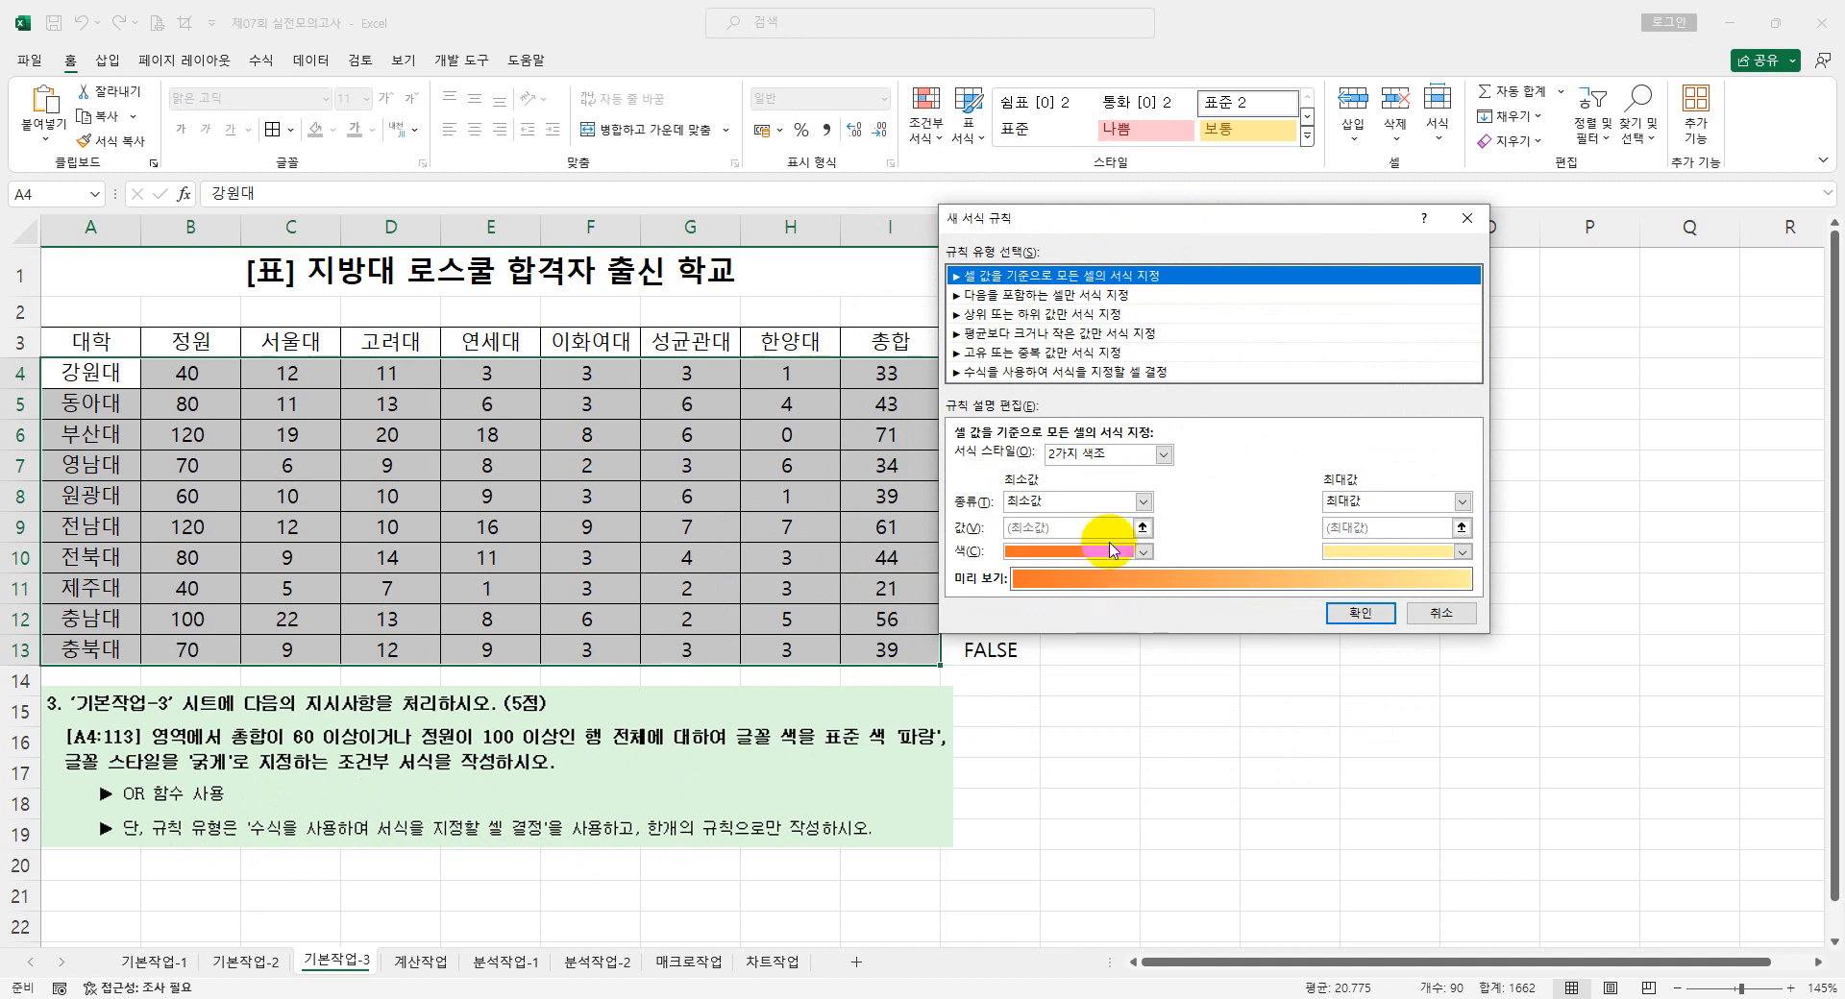
left_click(1083, 374)
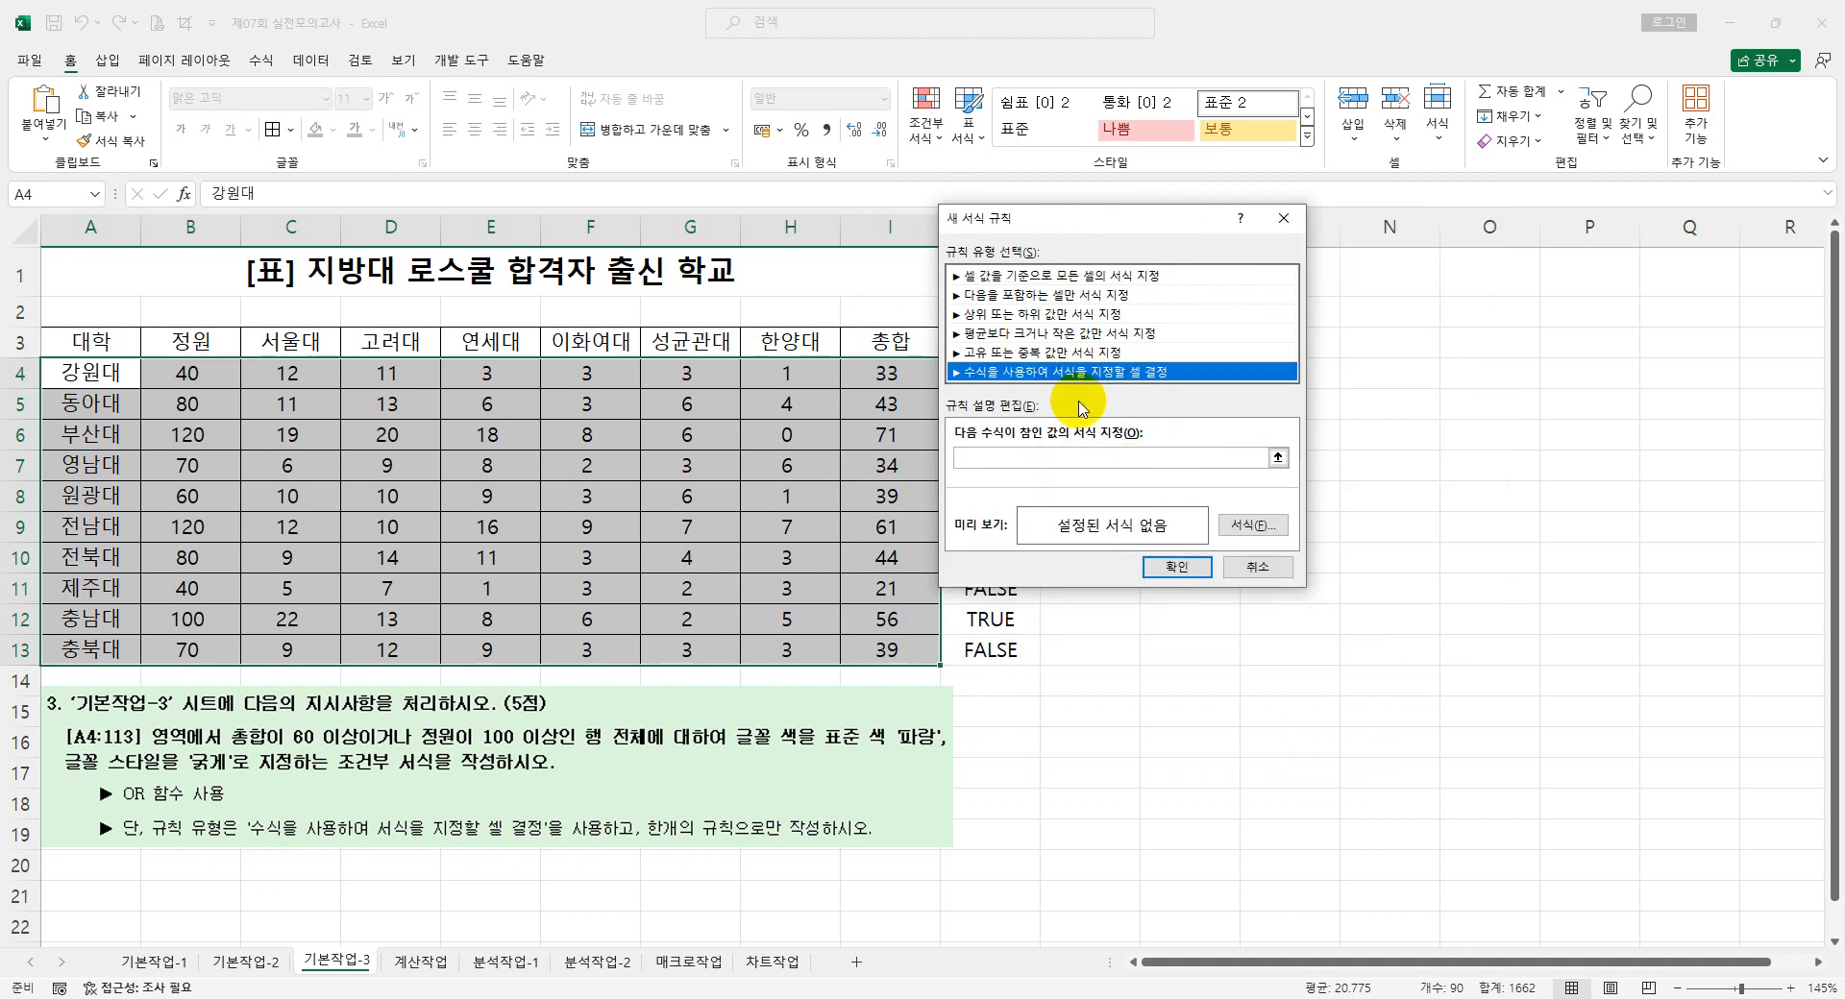
left_click(1051, 460)
key("ctrl+v")
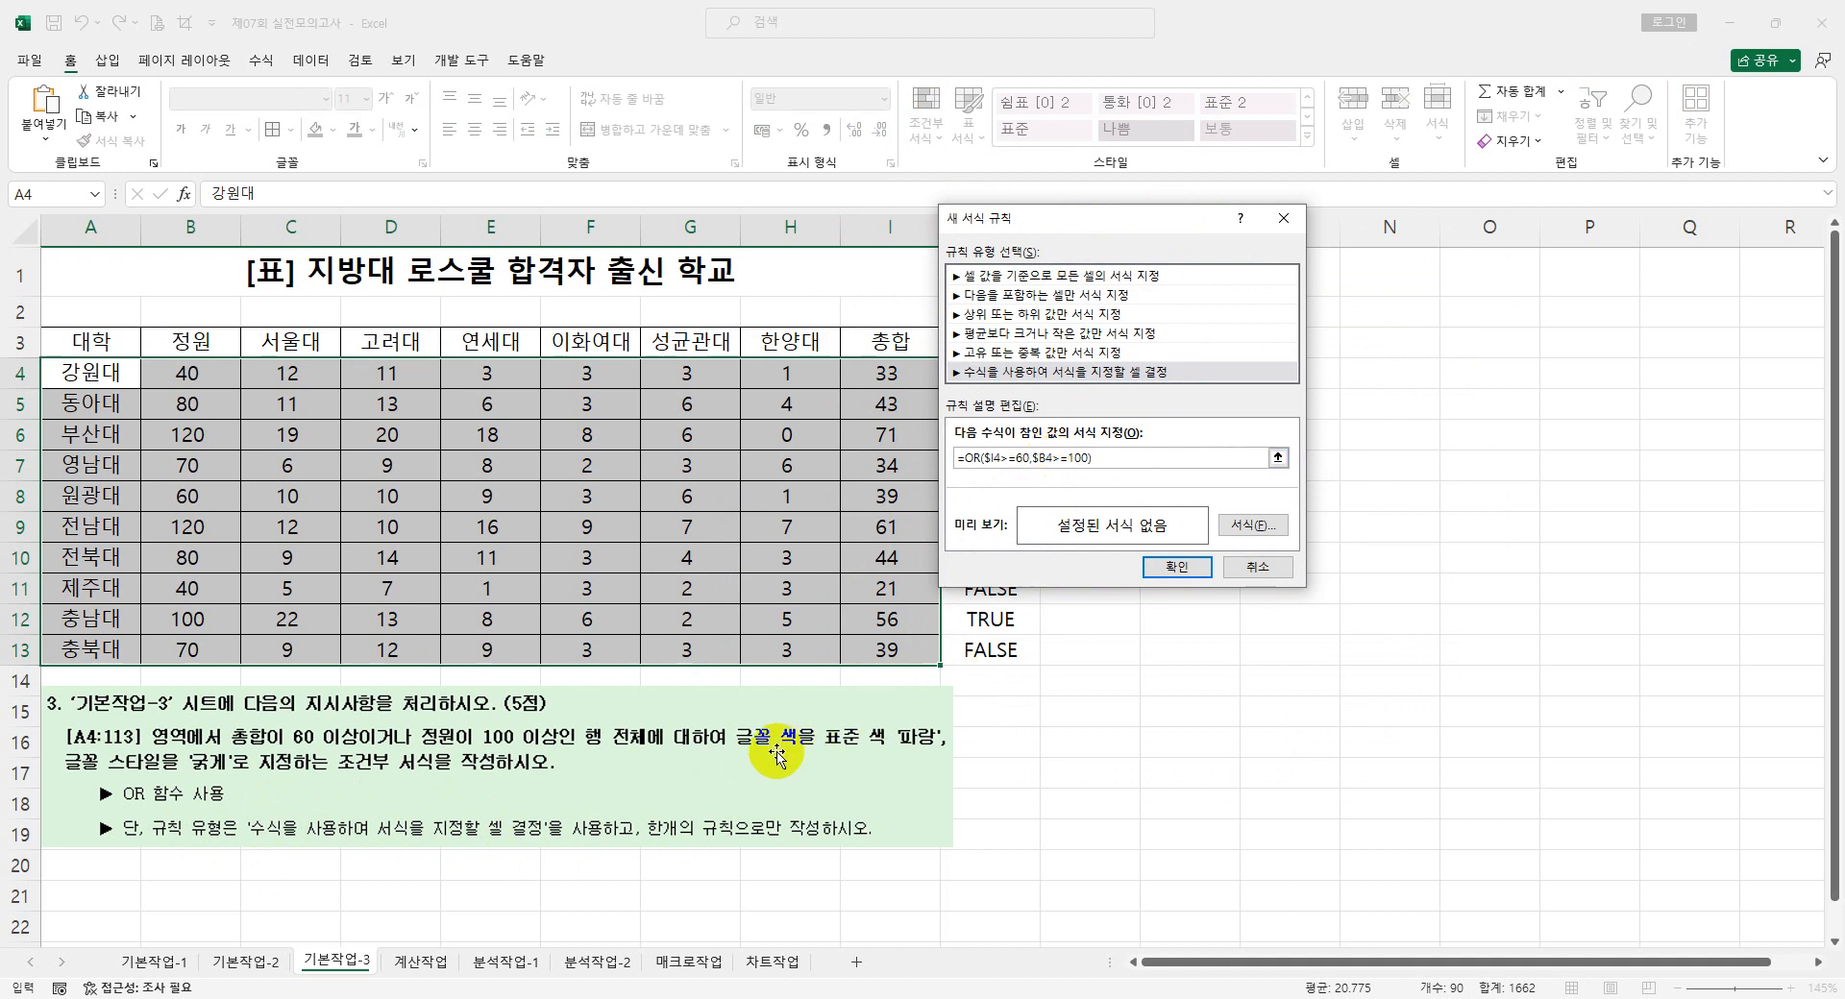
- Give the rule a bold font (굵게) in the standard colour blue (파랑) and apply it
left_click(1267, 527)
left_click(1101, 479)
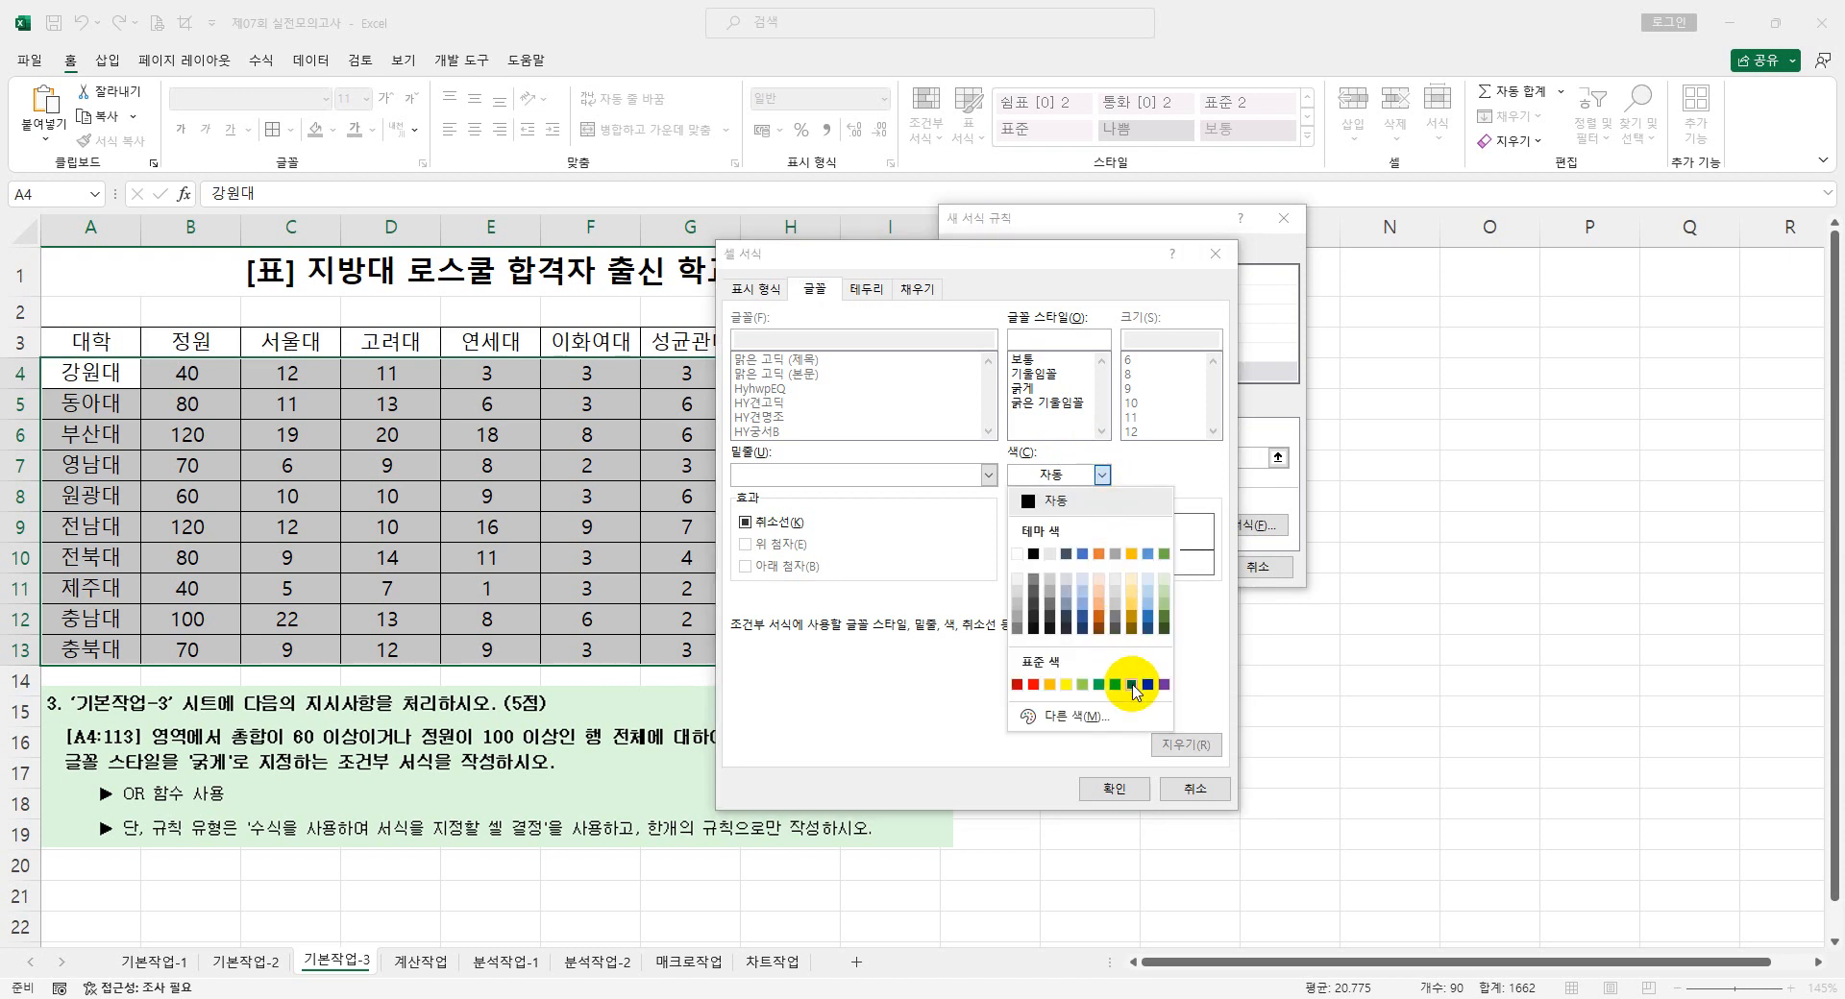
left_click(1132, 690)
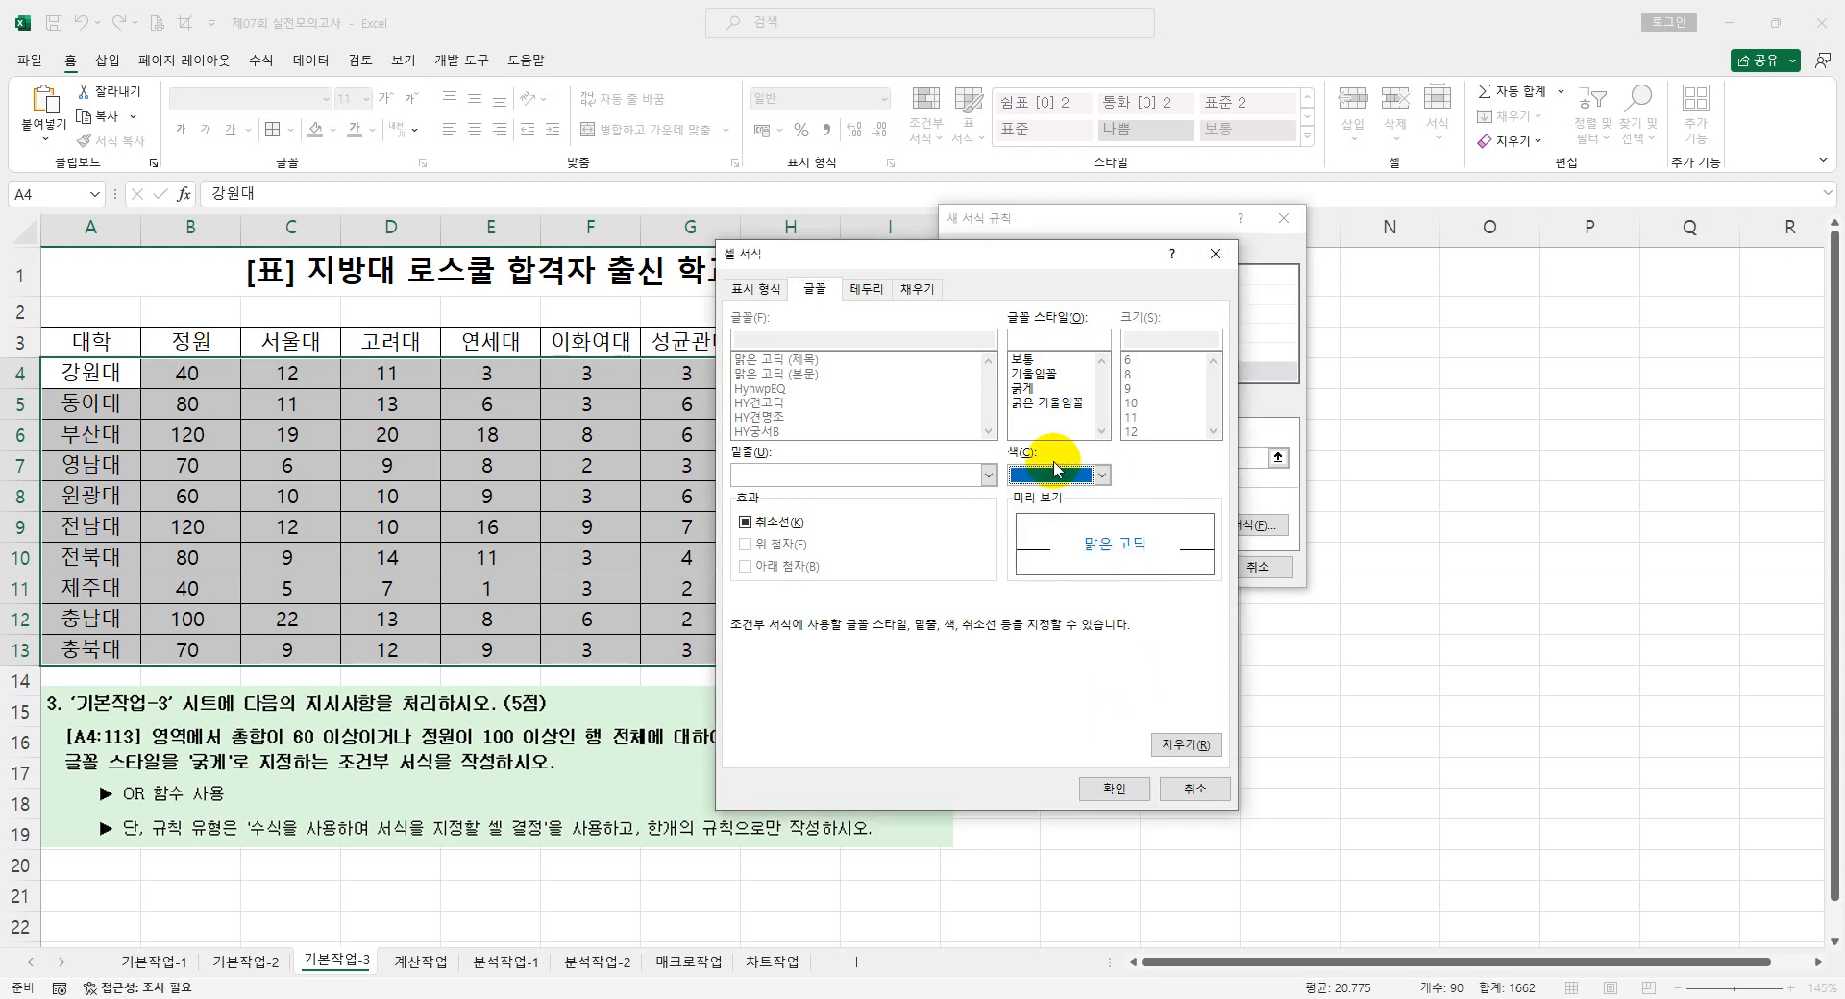
left_click(1026, 388)
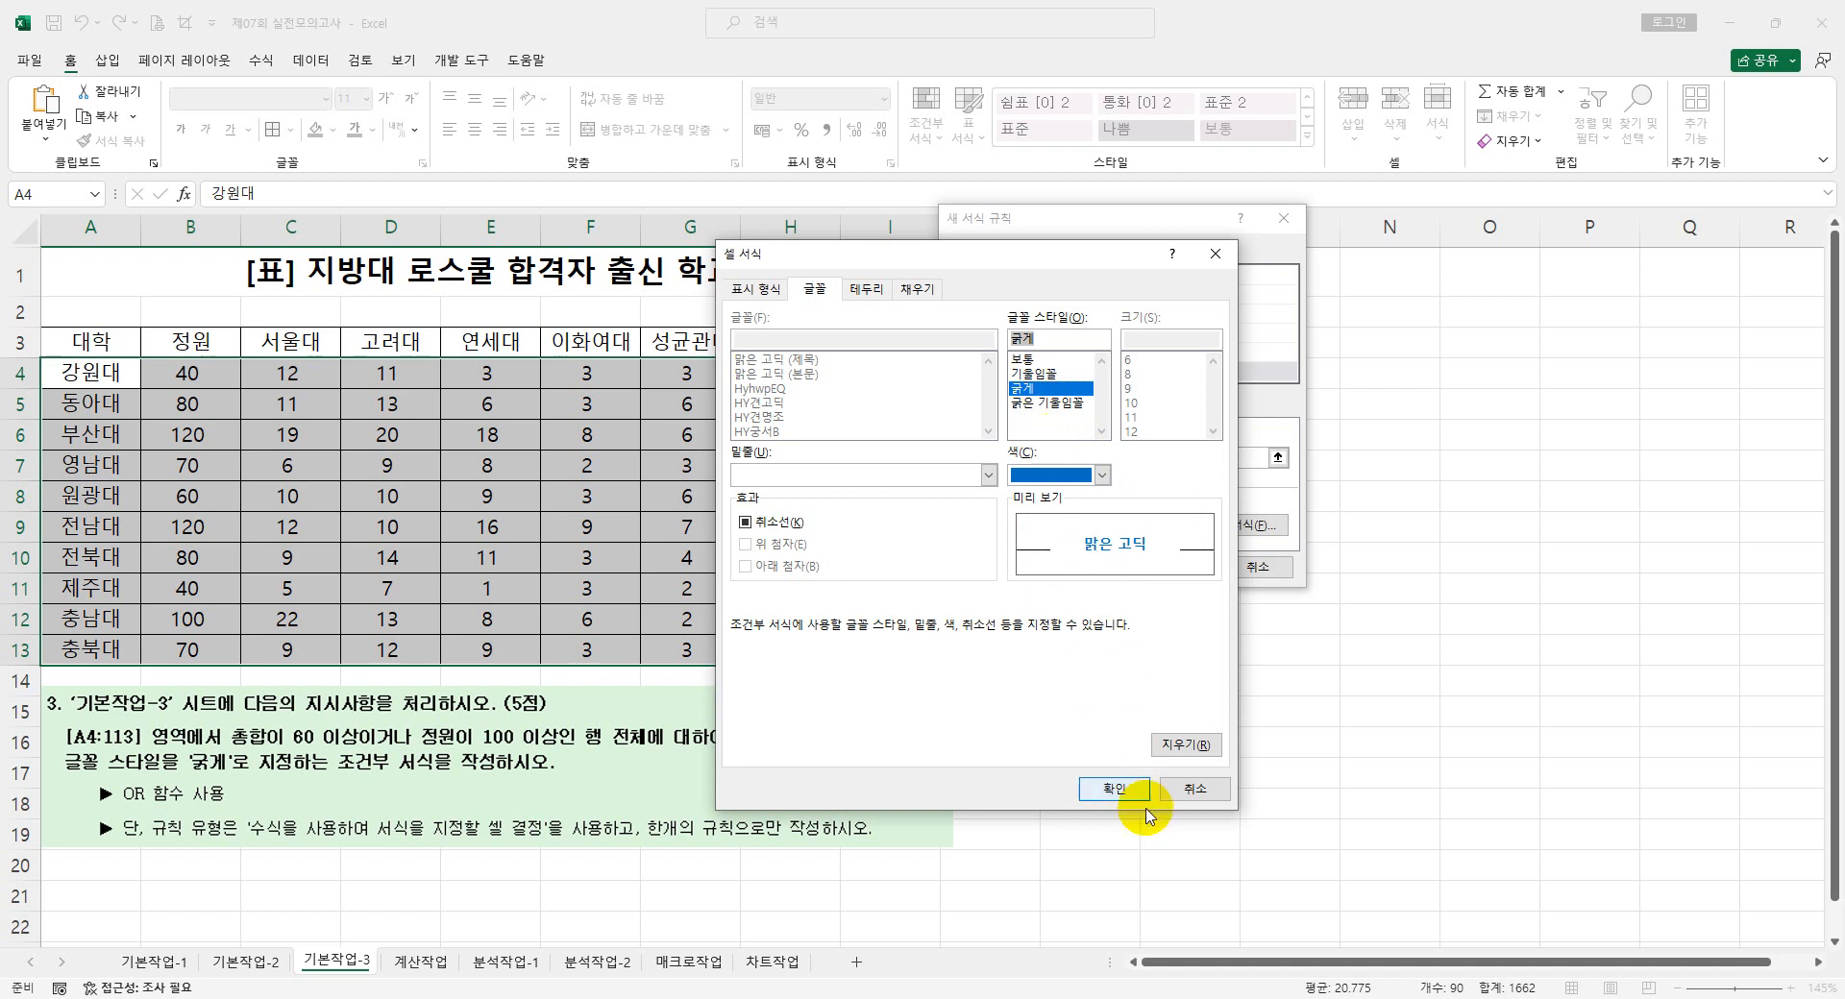
left_click(1113, 790)
left_click(1173, 564)
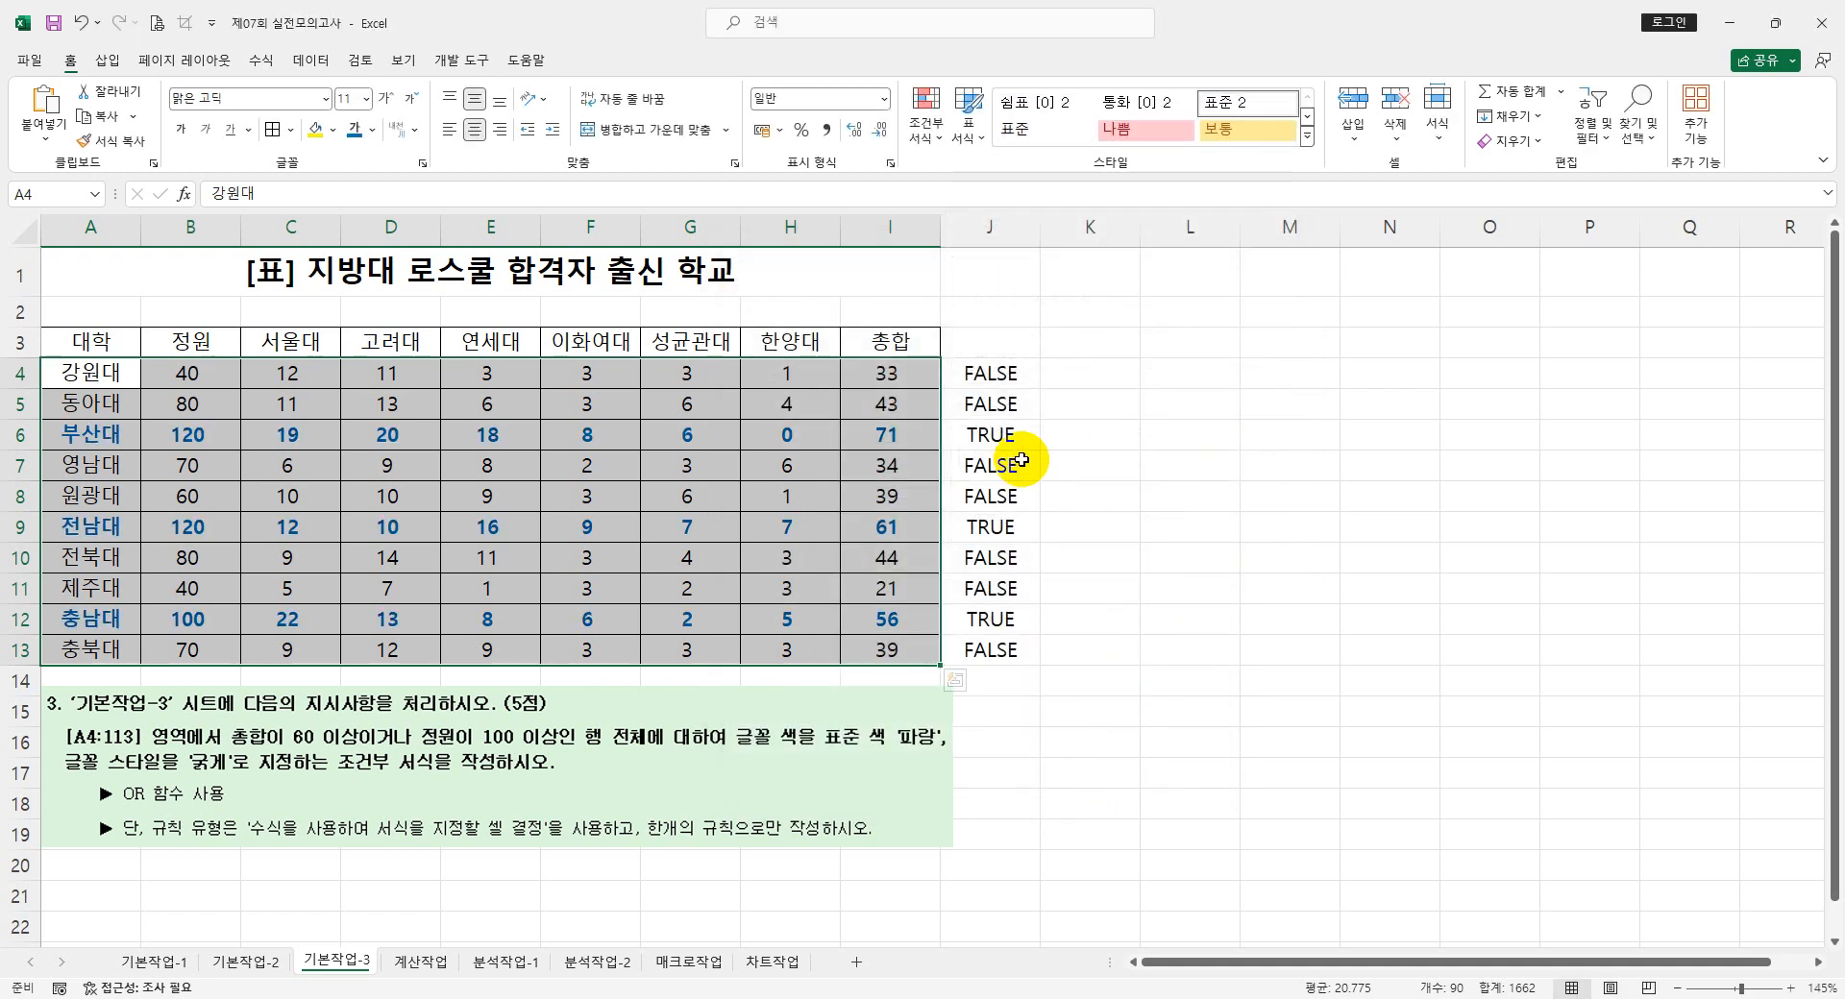
- Check rows 6, 9 and 12 against their test results and clear the helper formulas in J4:J13
left_click_drag(1014, 435, 126, 435)
left_click_drag(1009, 526, 128, 528)
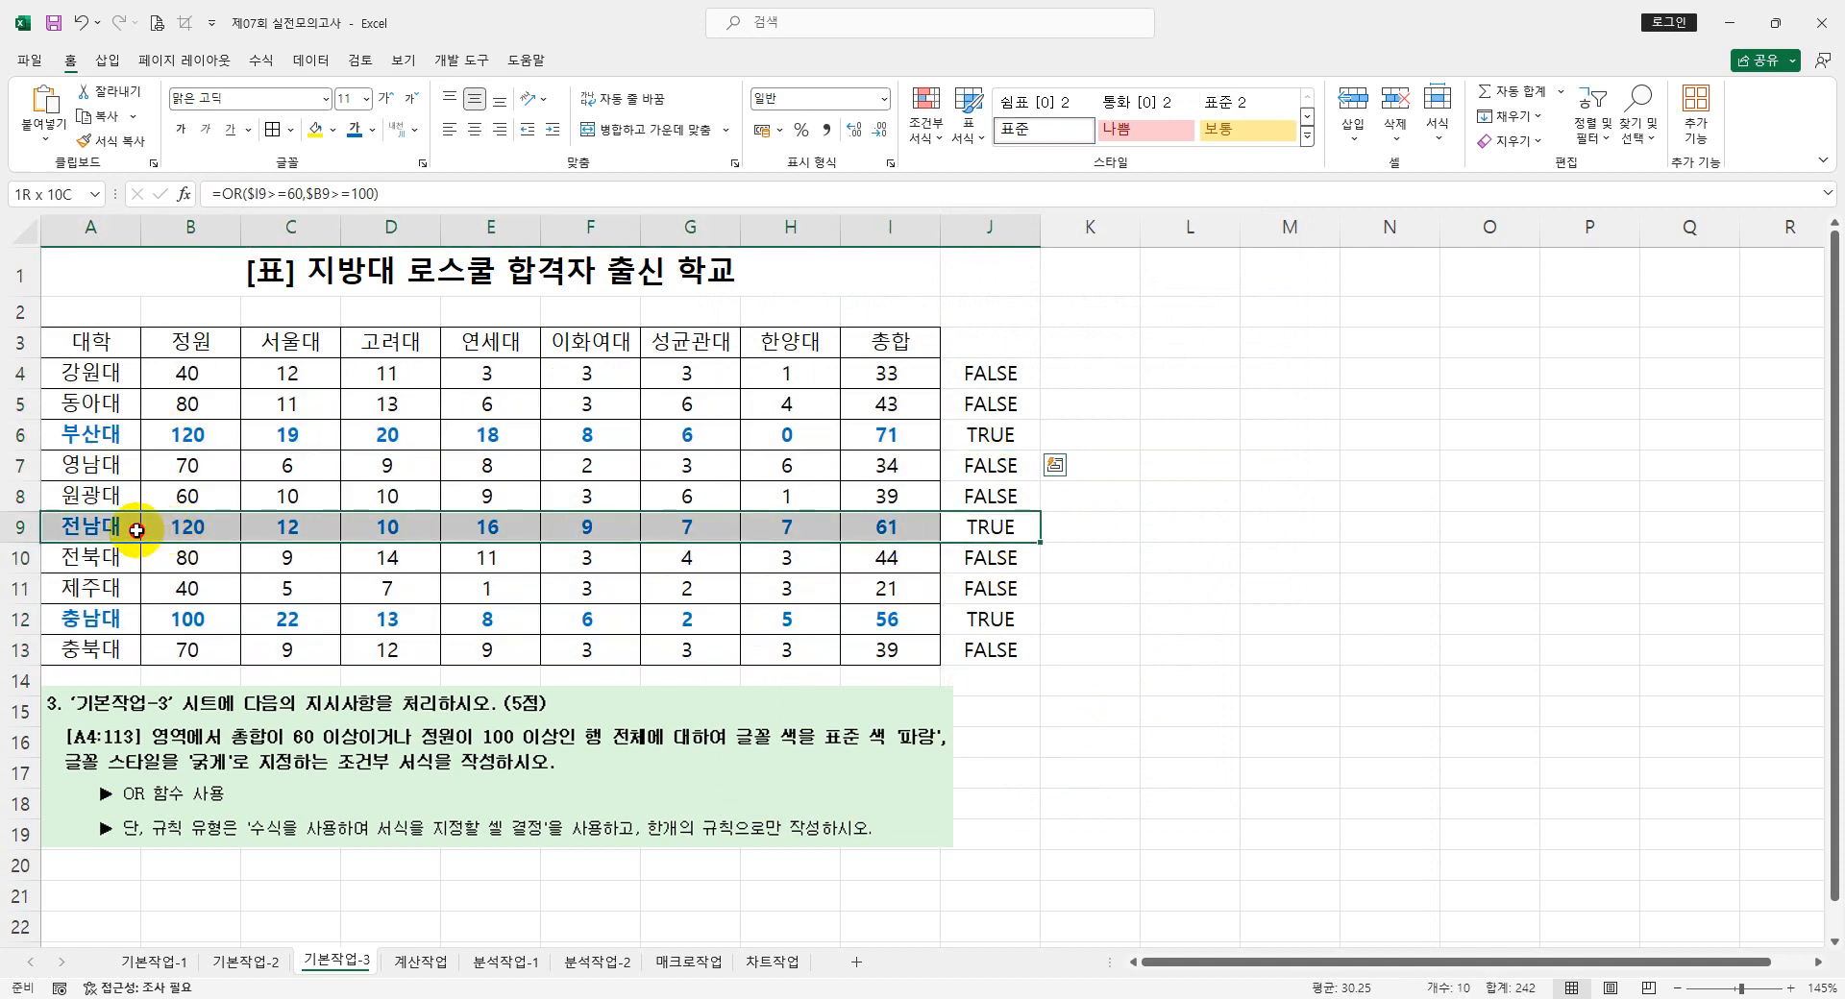
left_click_drag(1006, 627, 105, 620)
left_click(1170, 587)
left_click_drag(983, 372, 975, 650)
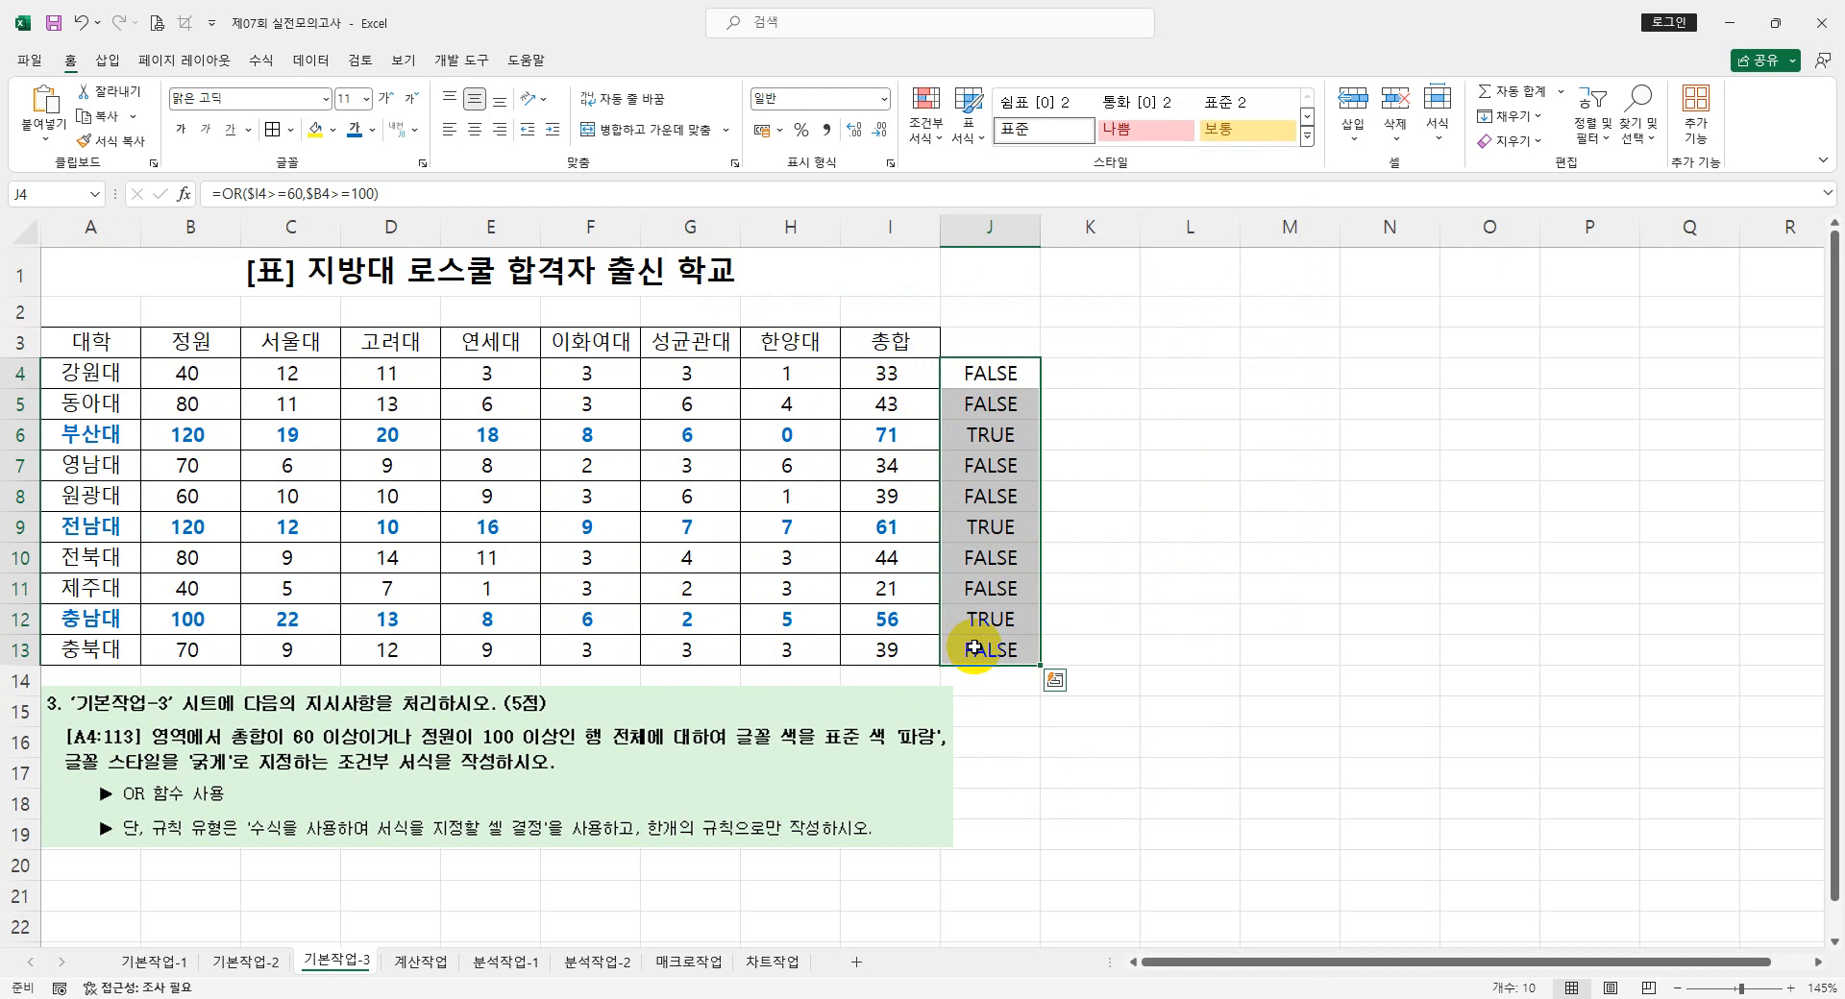
key("Delete")
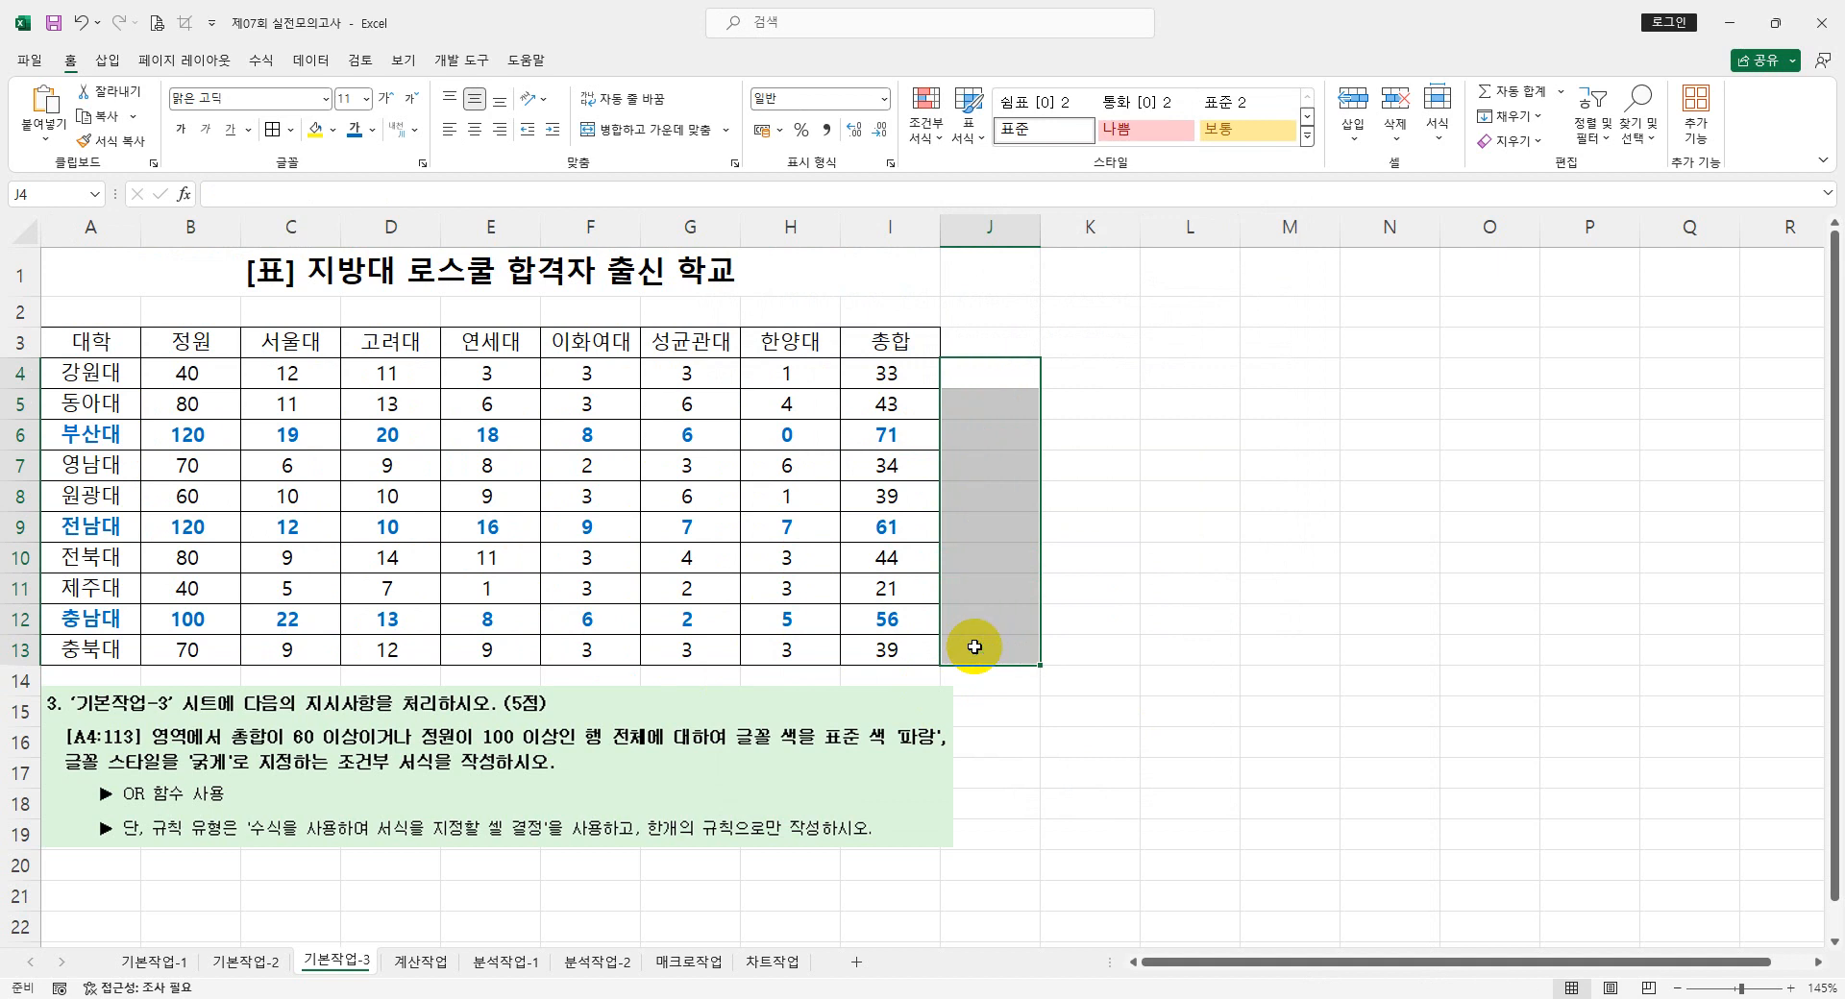
- On the 분석작업-1 sheet, name cell C13 환율 and cell F11 이익금합계
left_click(512, 962)
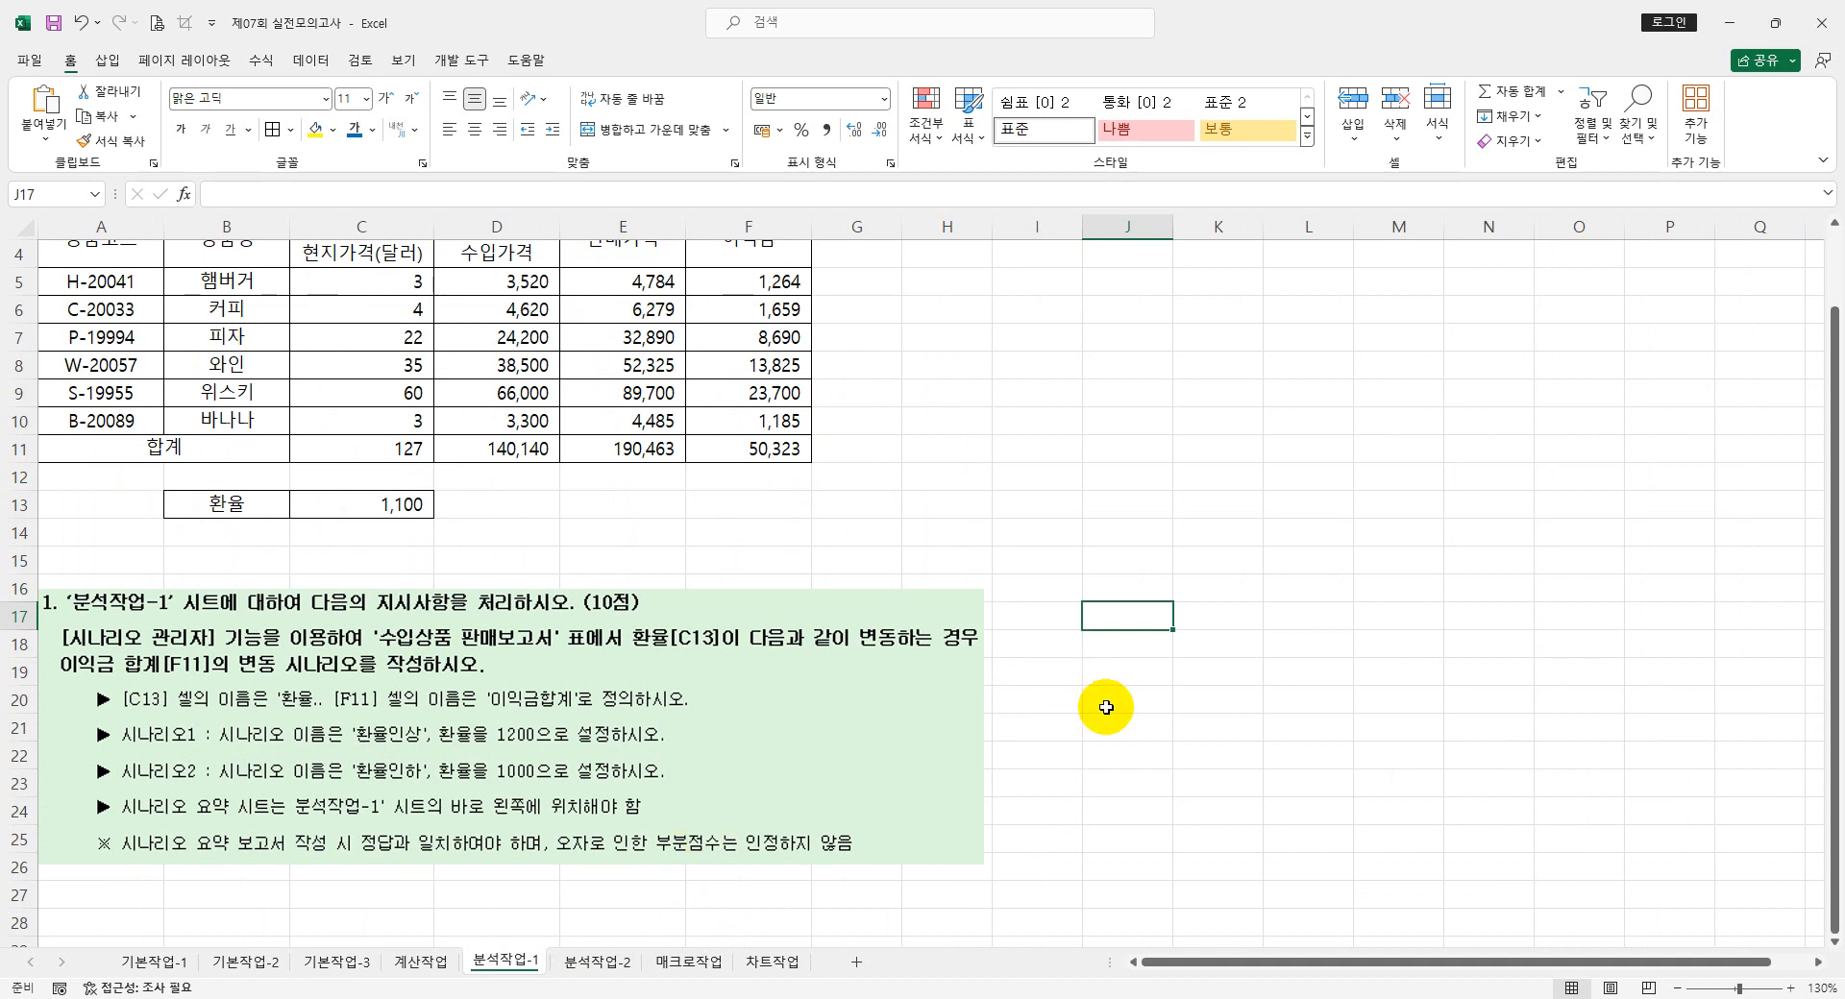
scroll(1106, 707, "up", 1)
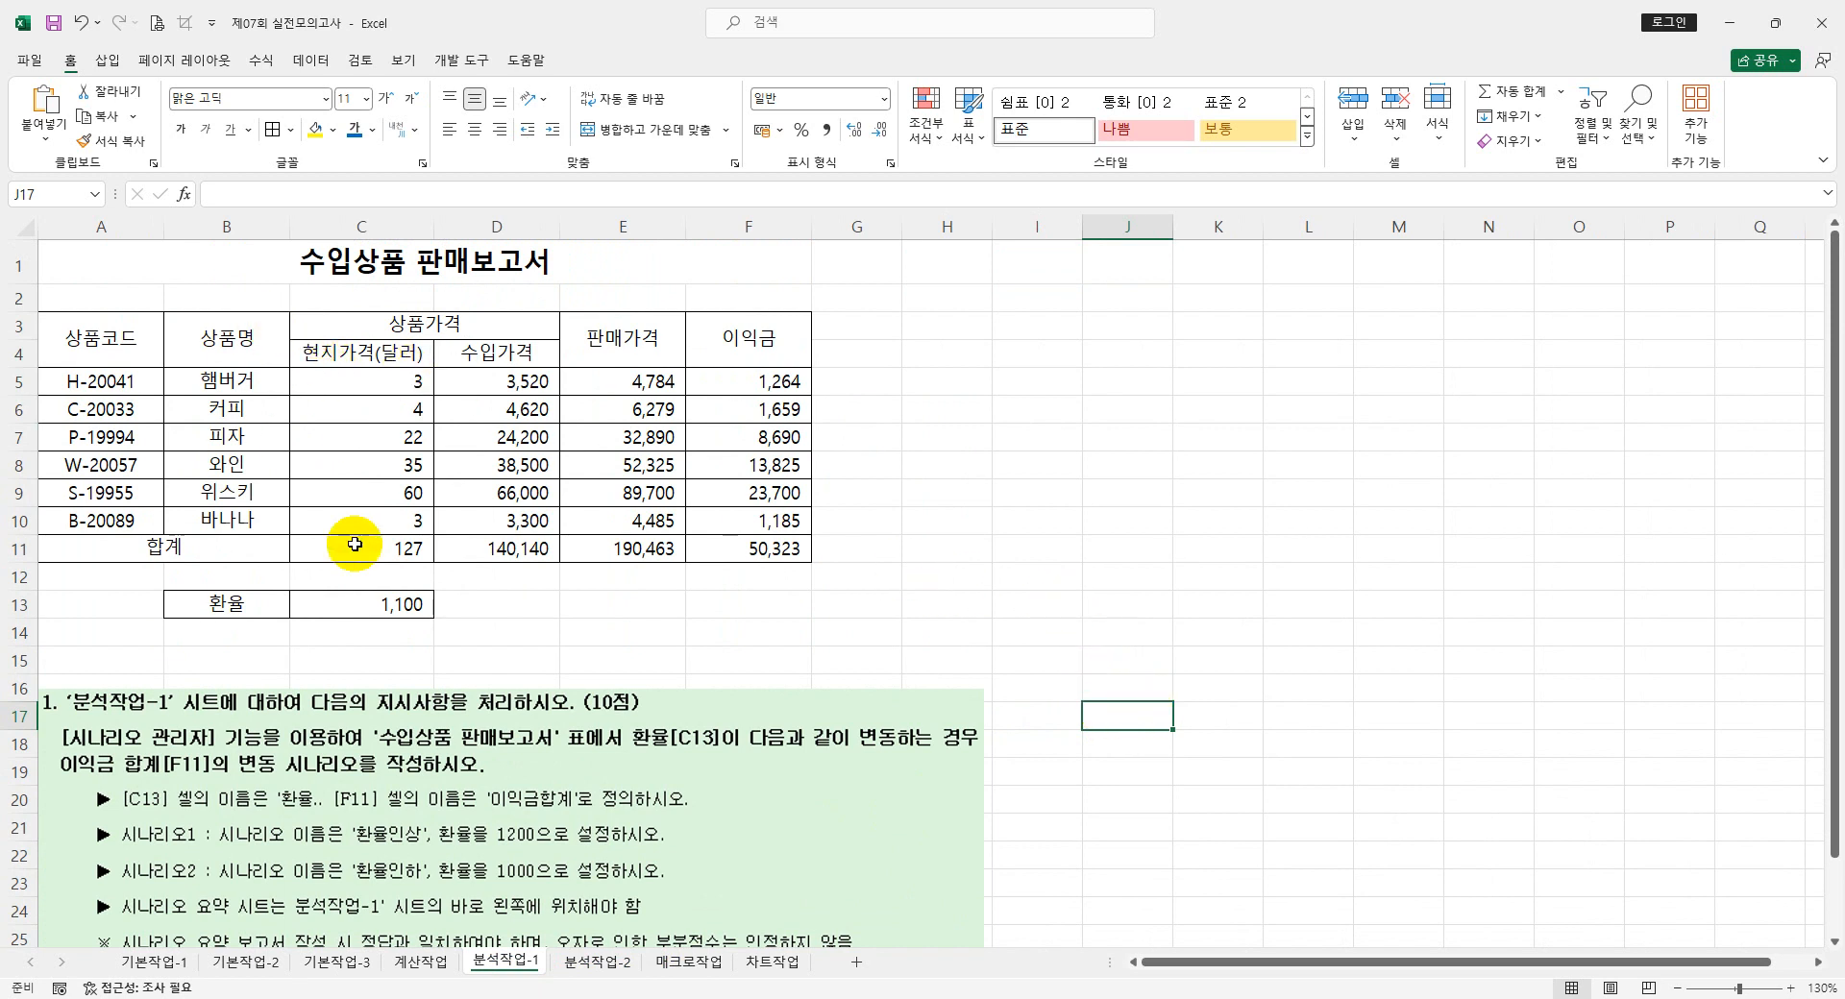
left_click(394, 602)
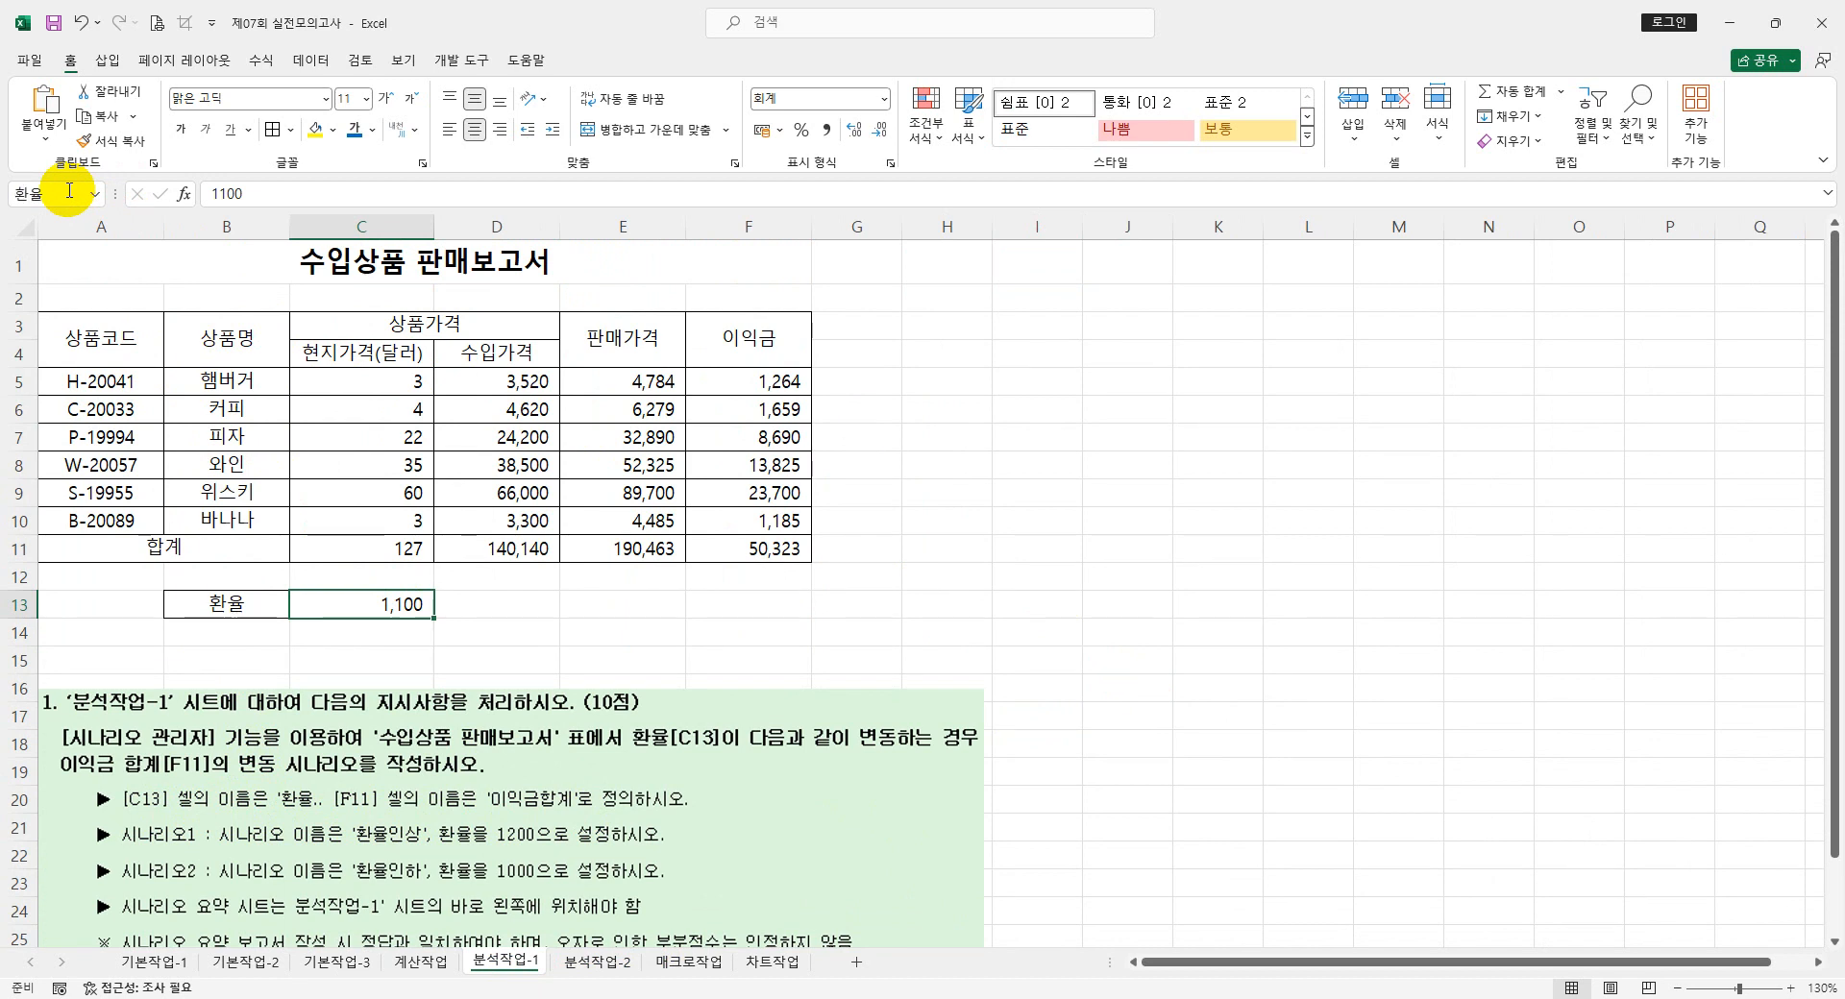
left_click(769, 549)
left_click(45, 193)
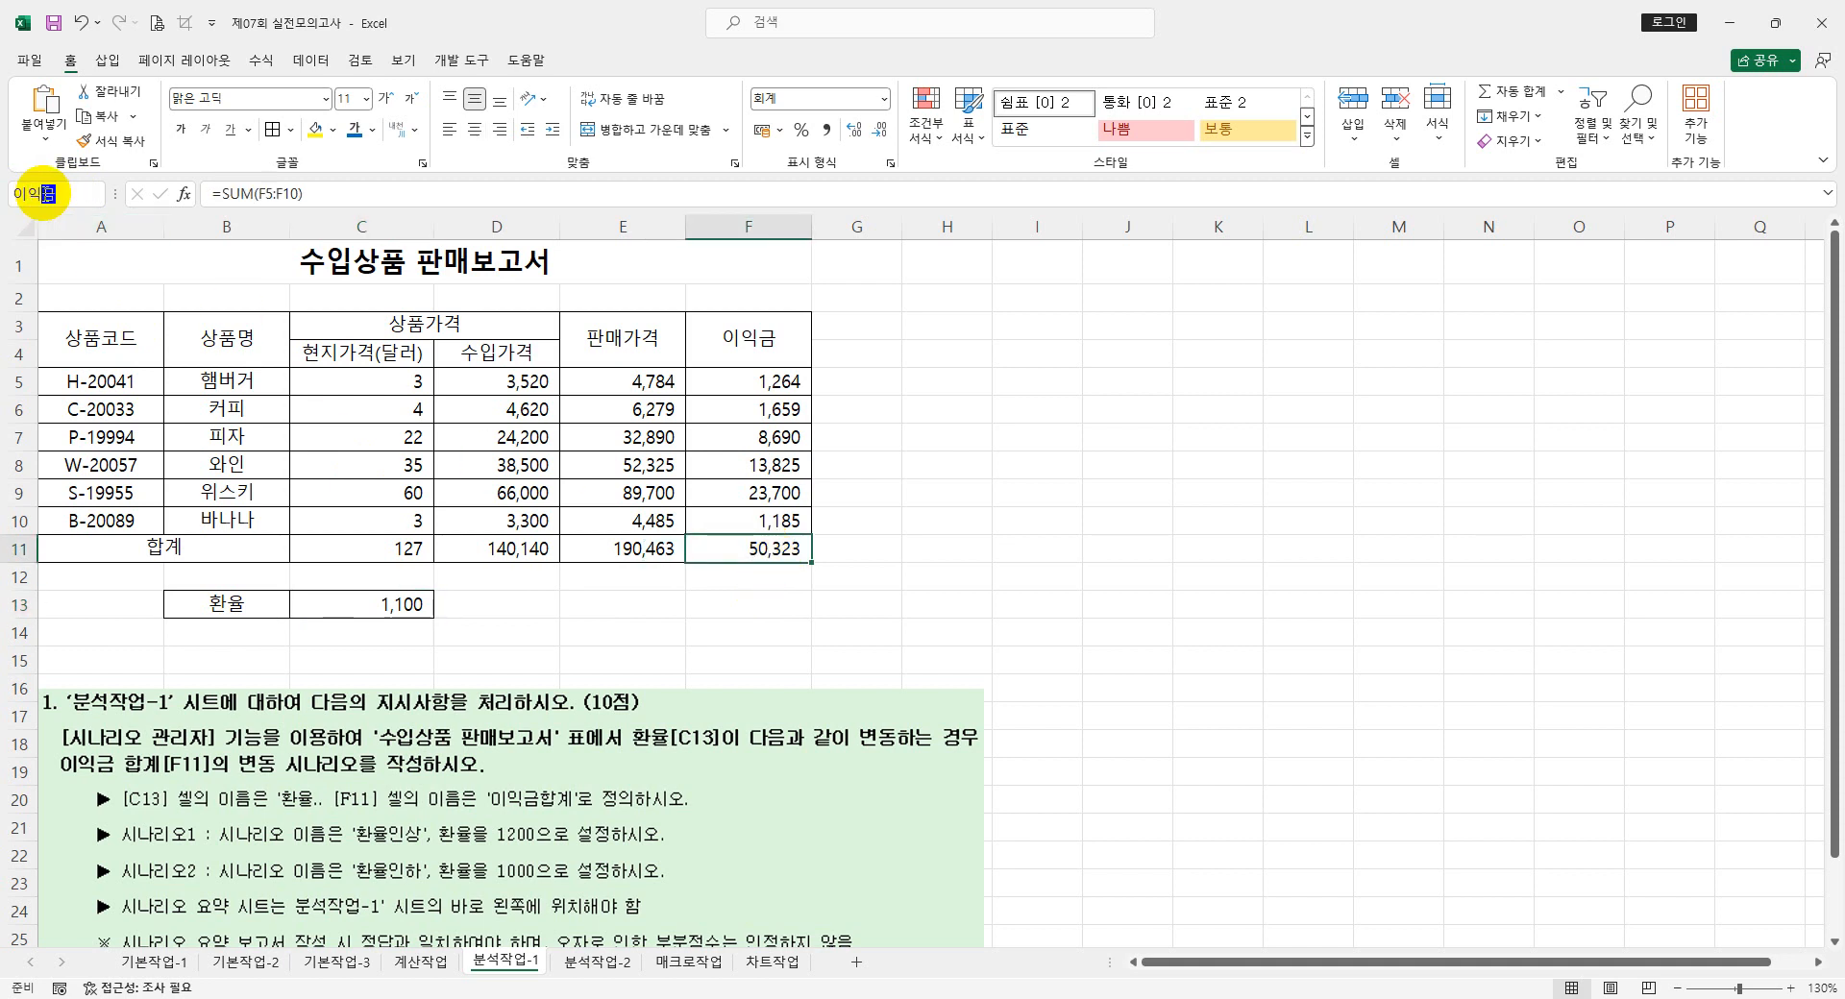
type("이익금합계")
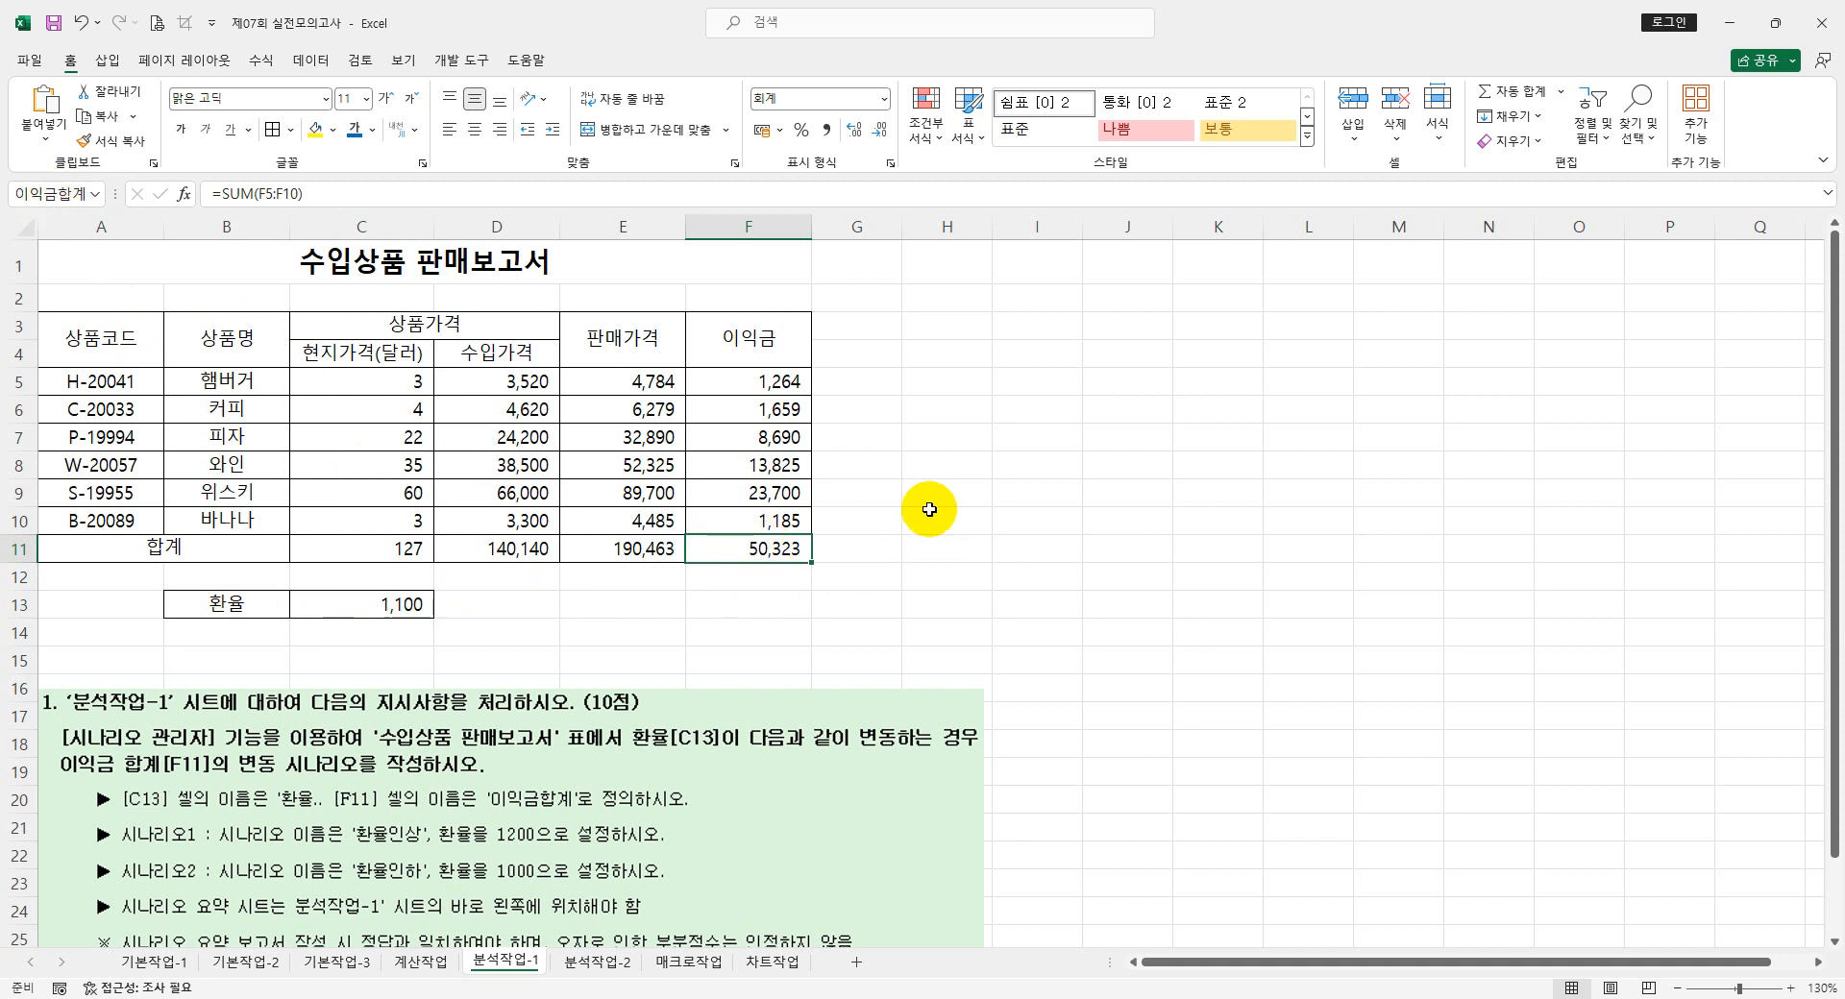
- Open the Scenario Manager and add a scenario named 환율인상
left_click(313, 62)
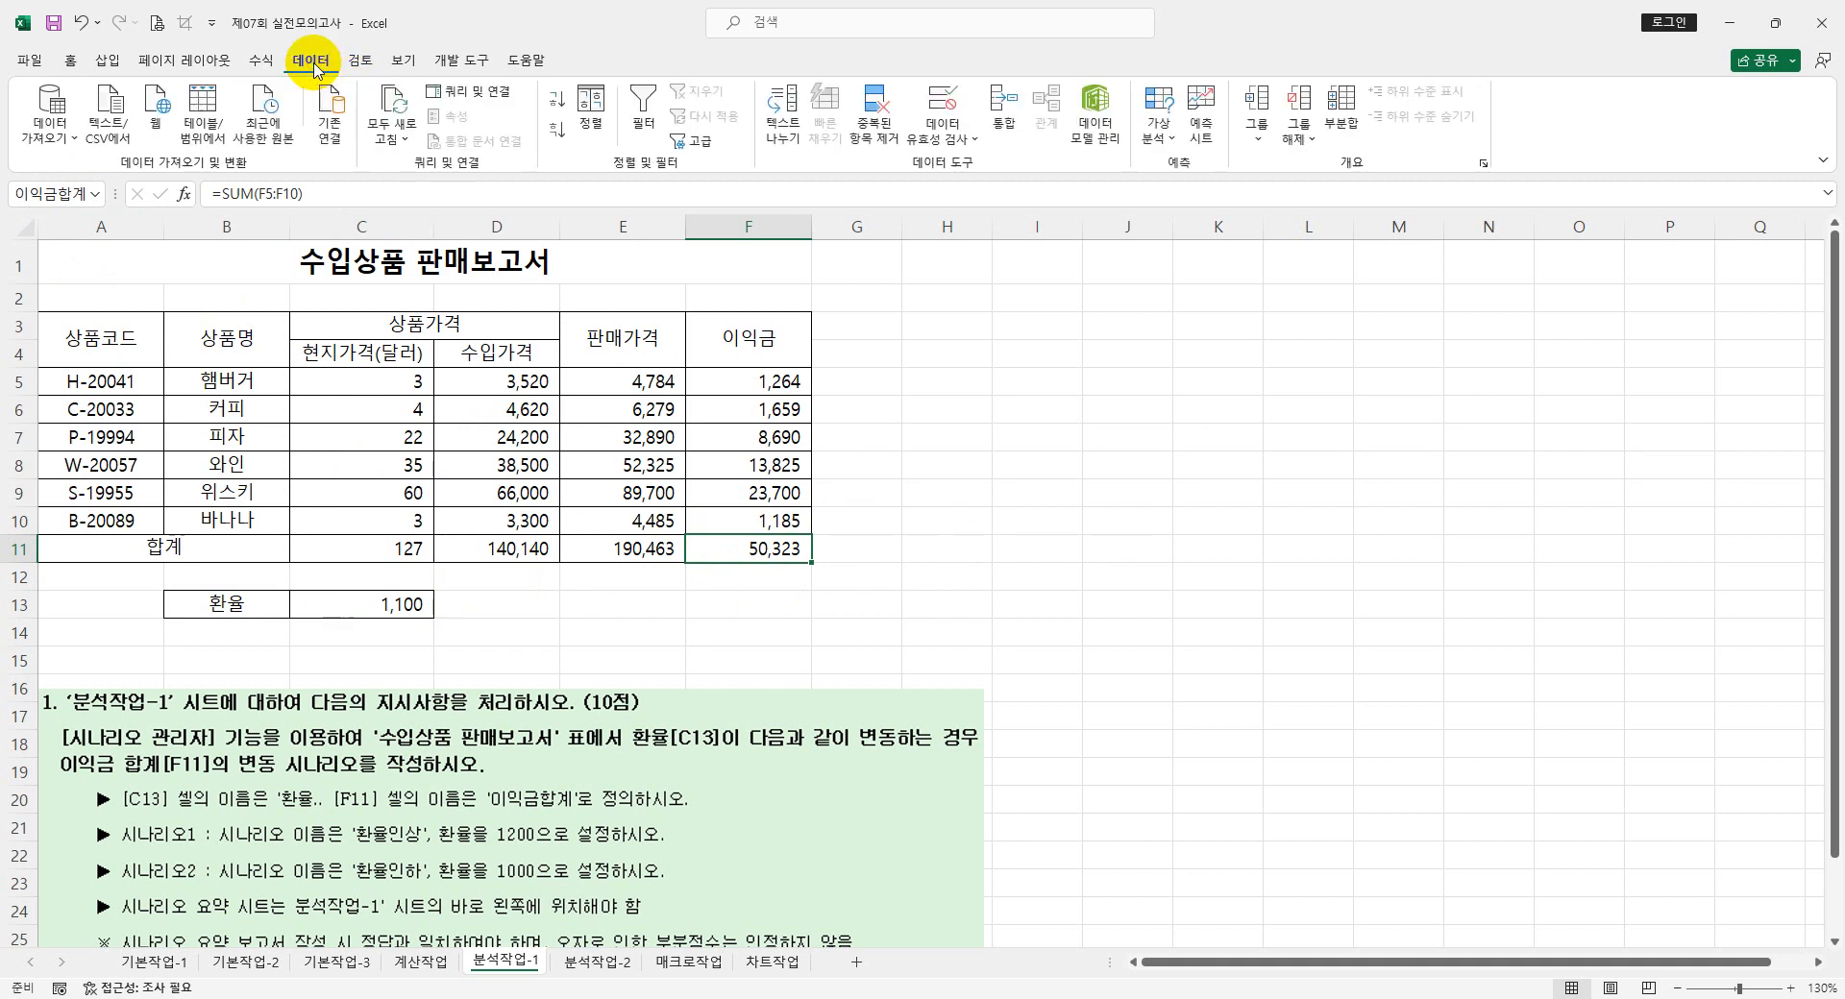
left_click(1159, 142)
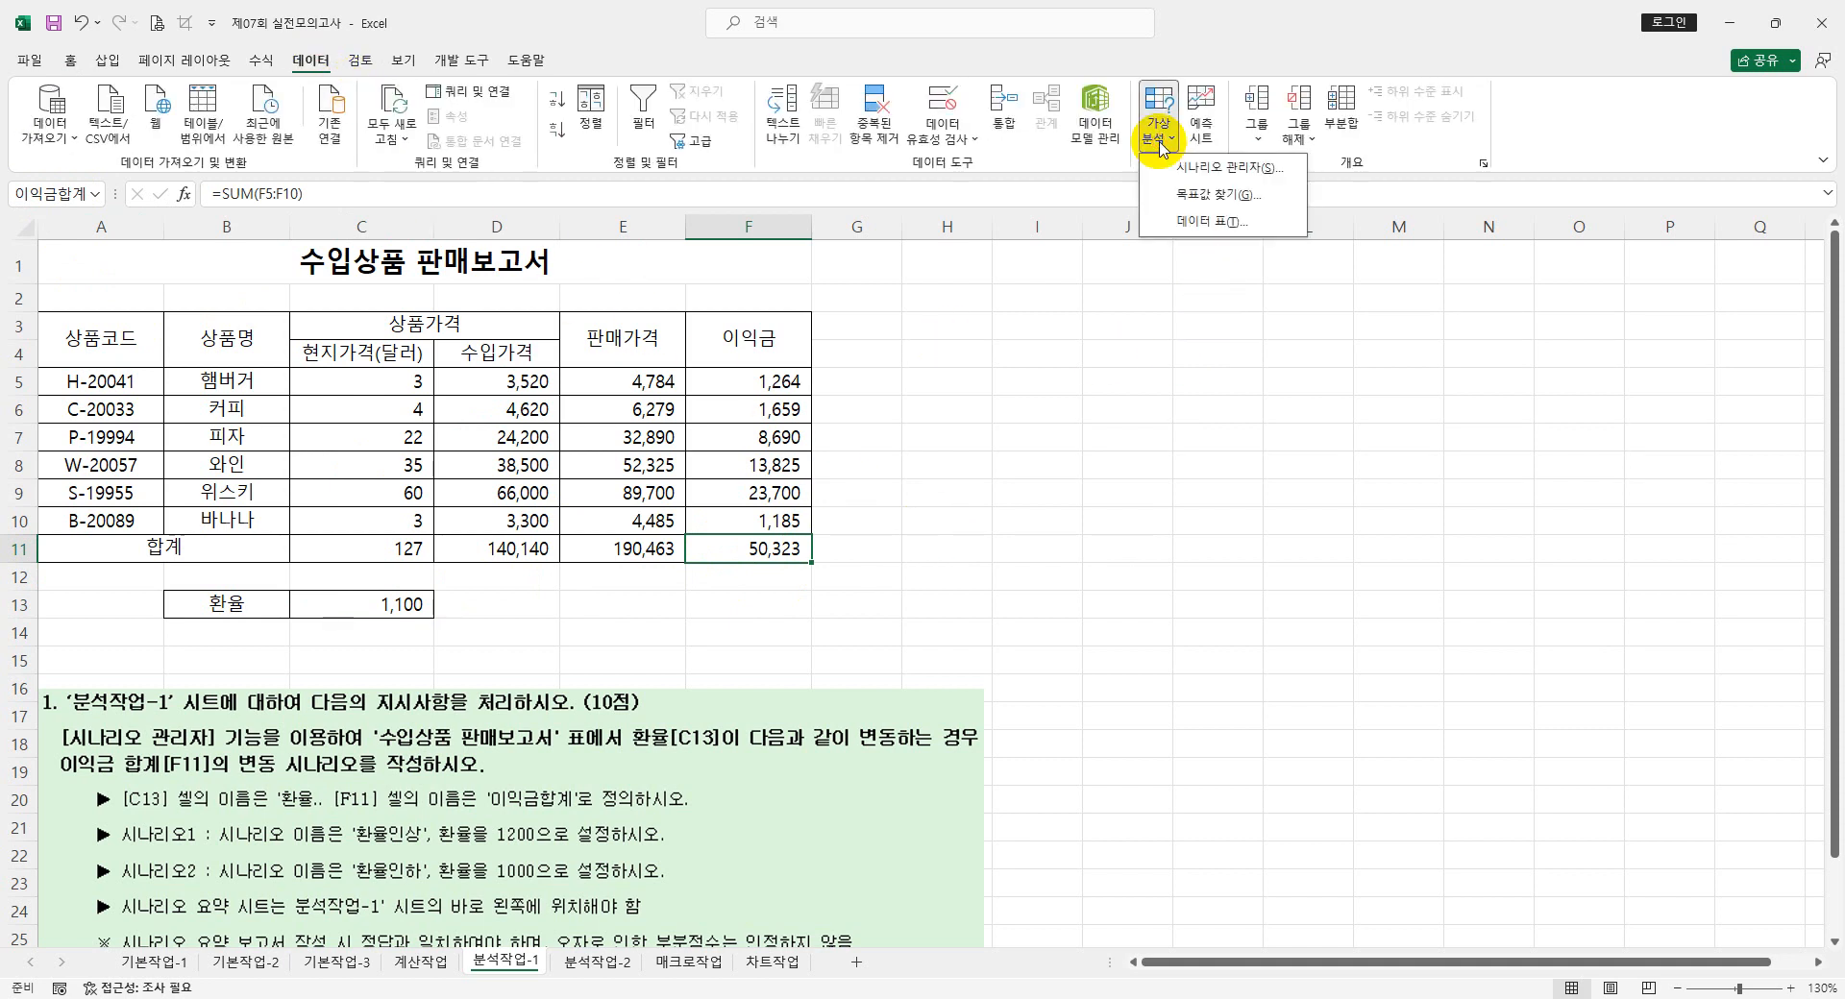
left_click(1203, 171)
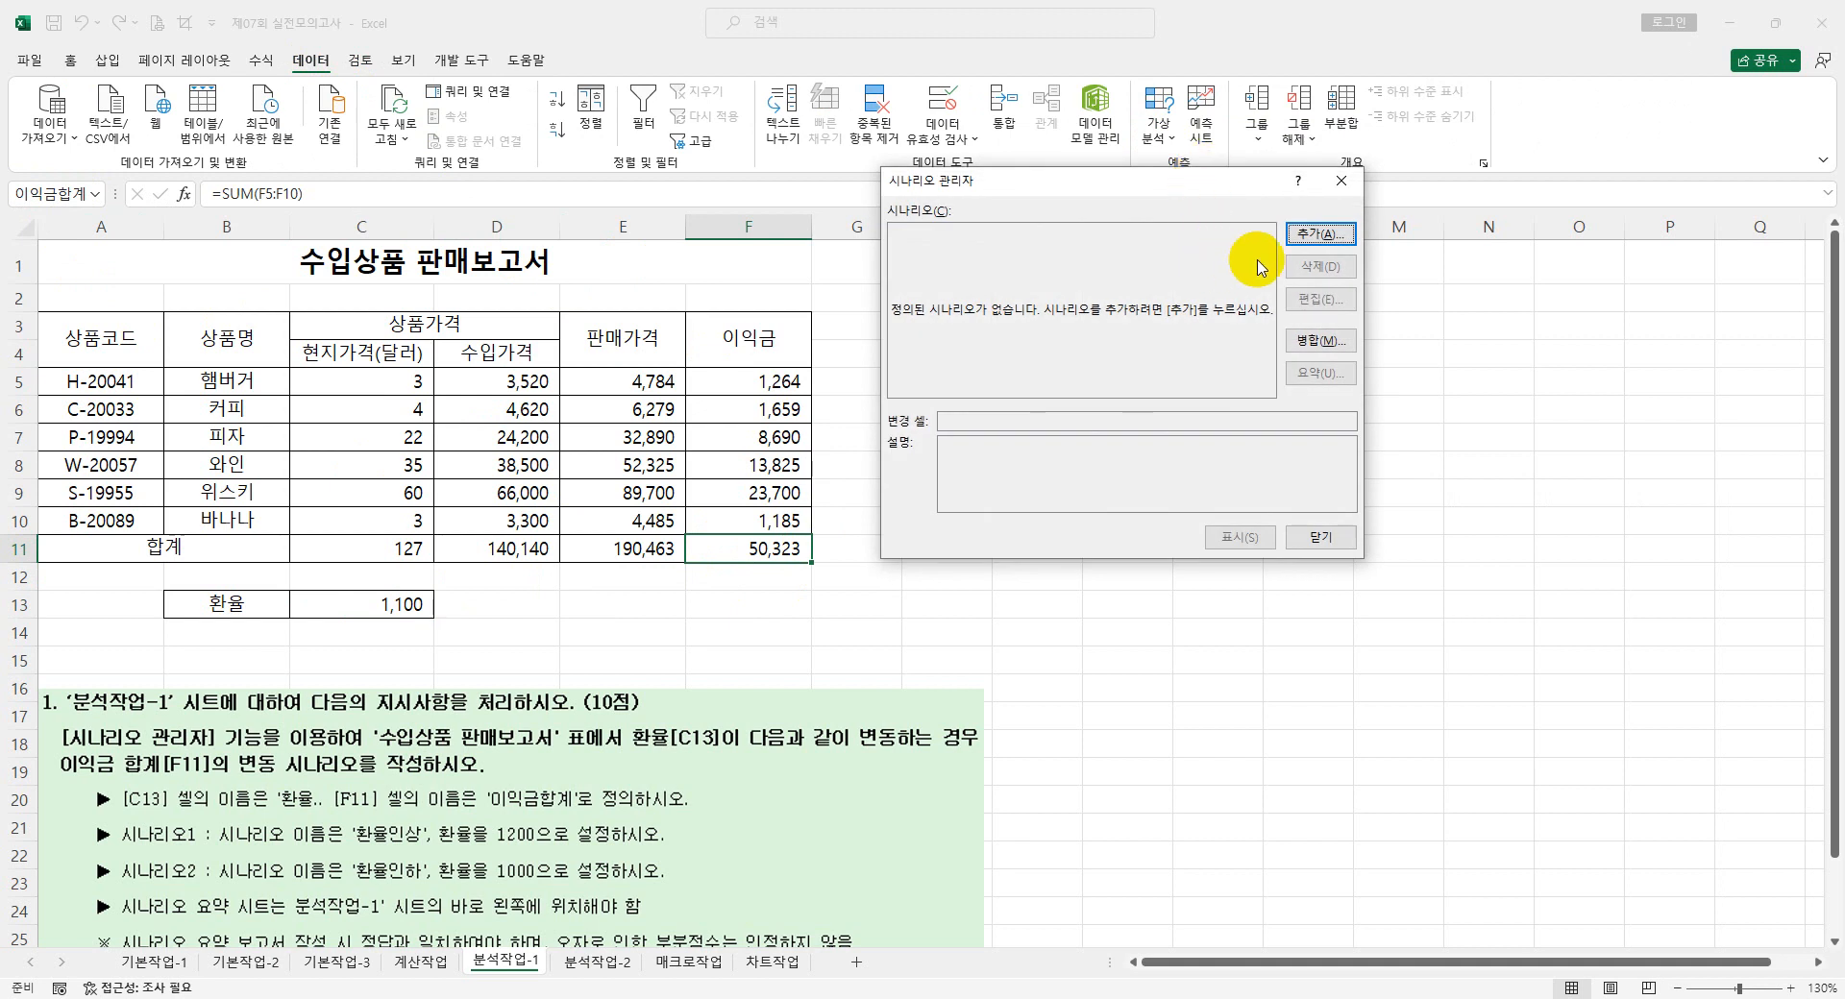
left_click(1315, 235)
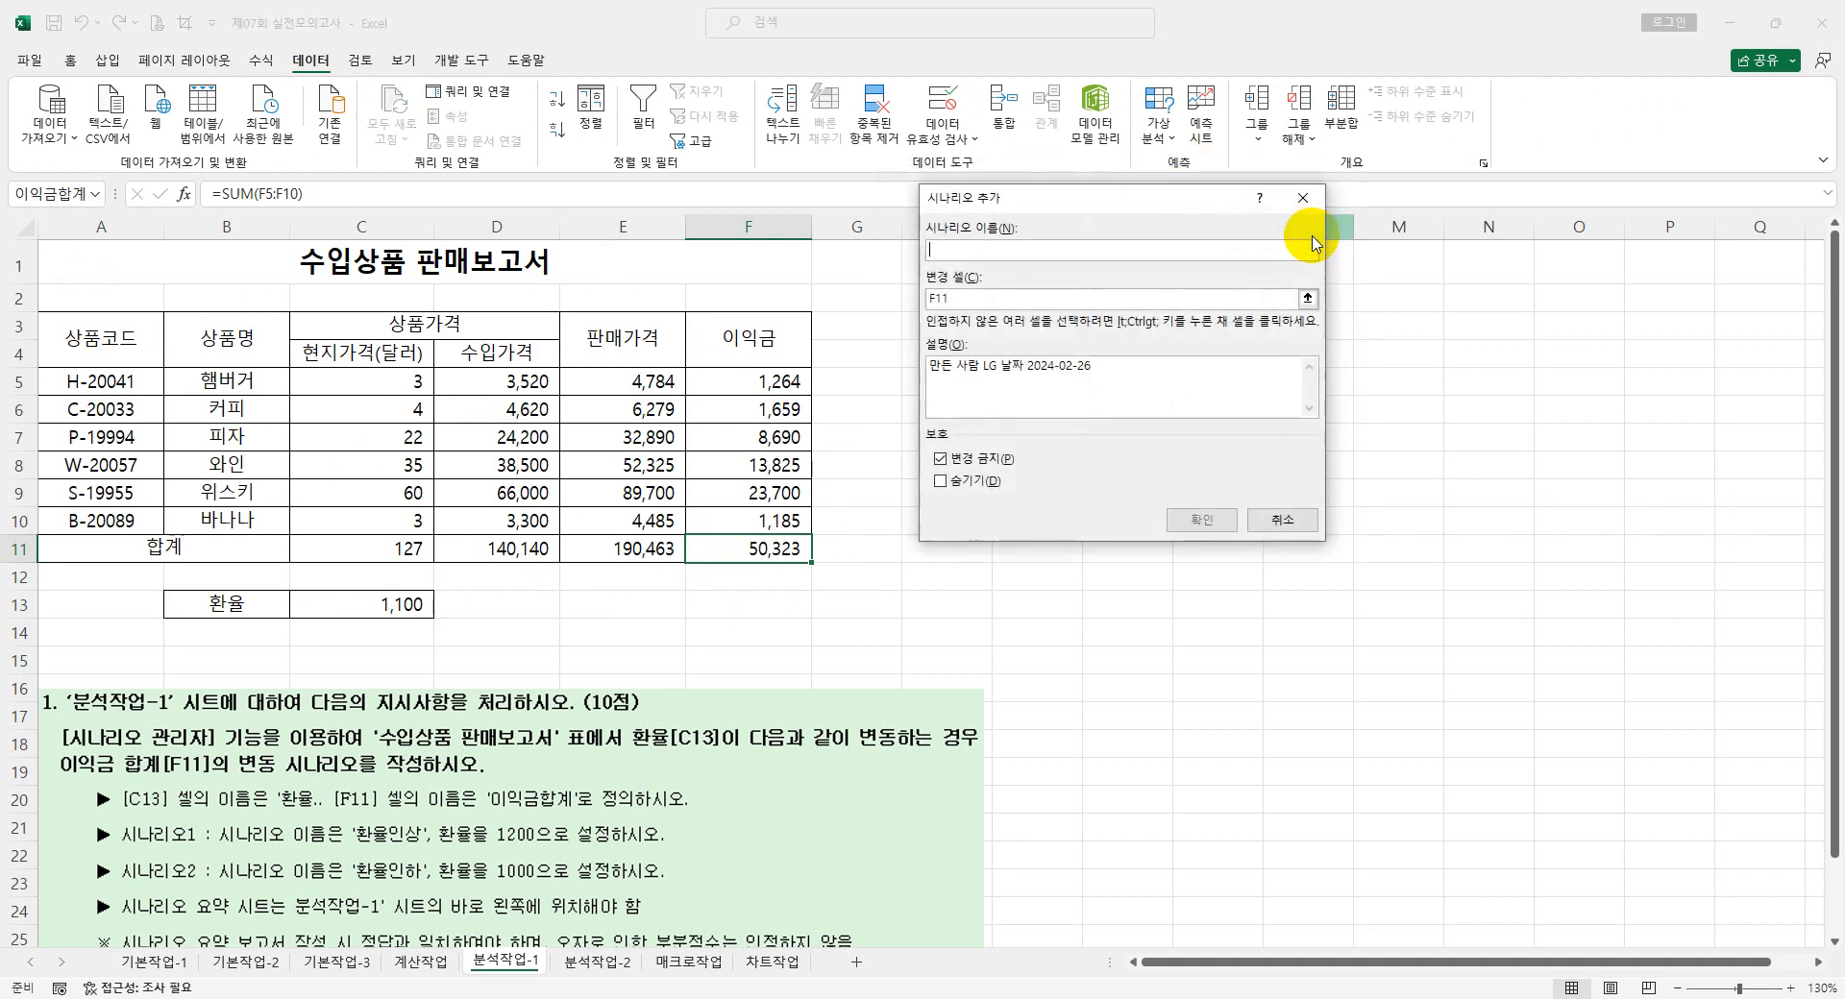
type("ㅎ")
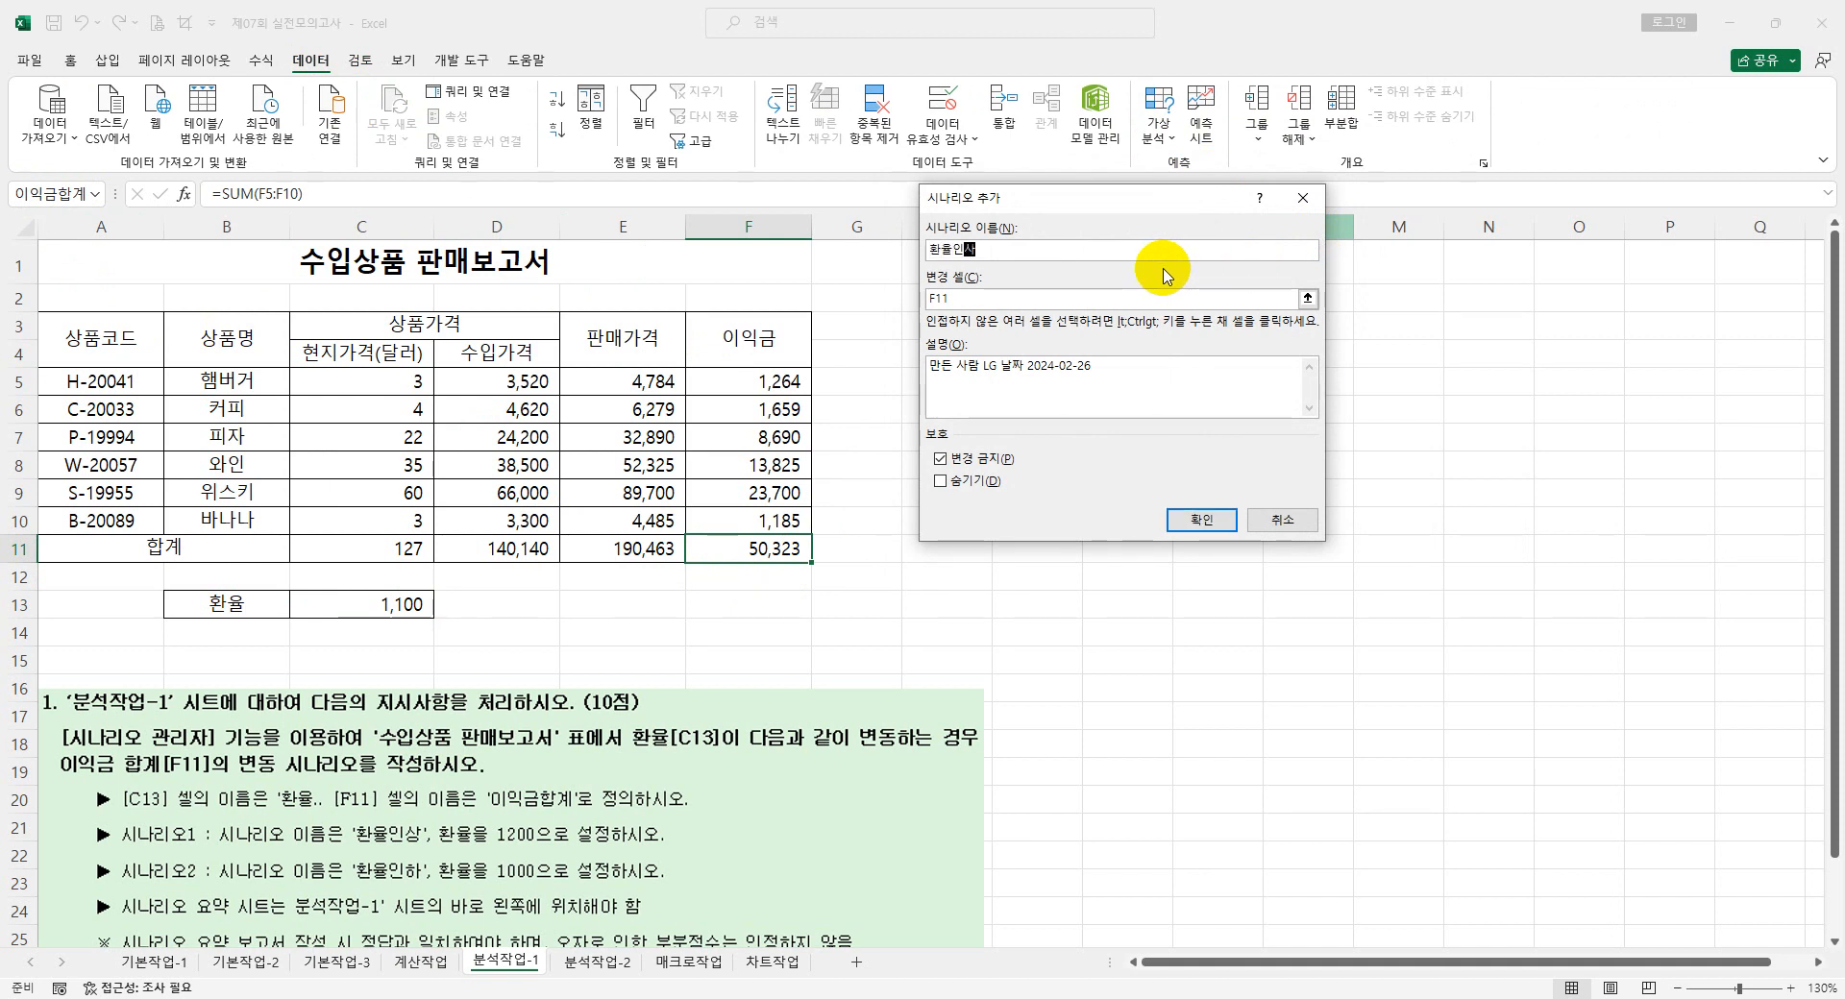
type("율인상")
left_click(975, 298)
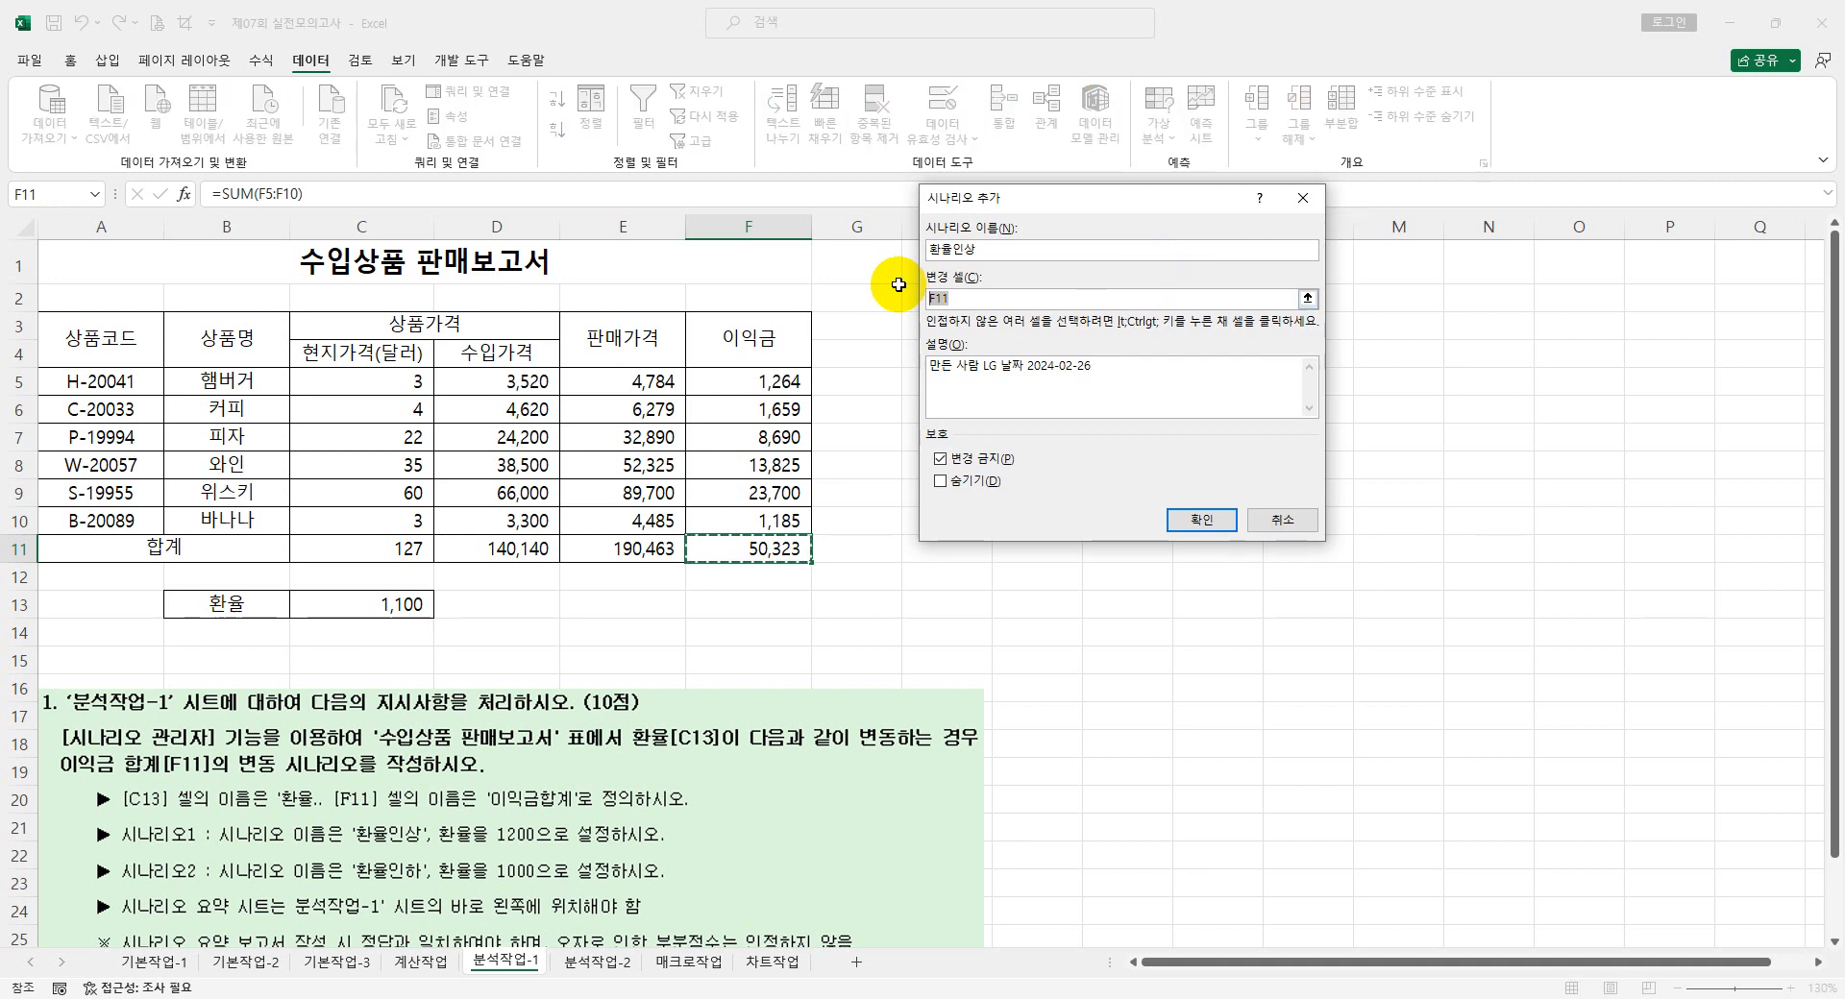
mouse_move(855, 718)
left_mouse_down()
mouse_move(862, 738)
mouse_move(987, 764)
left_mouse_up()
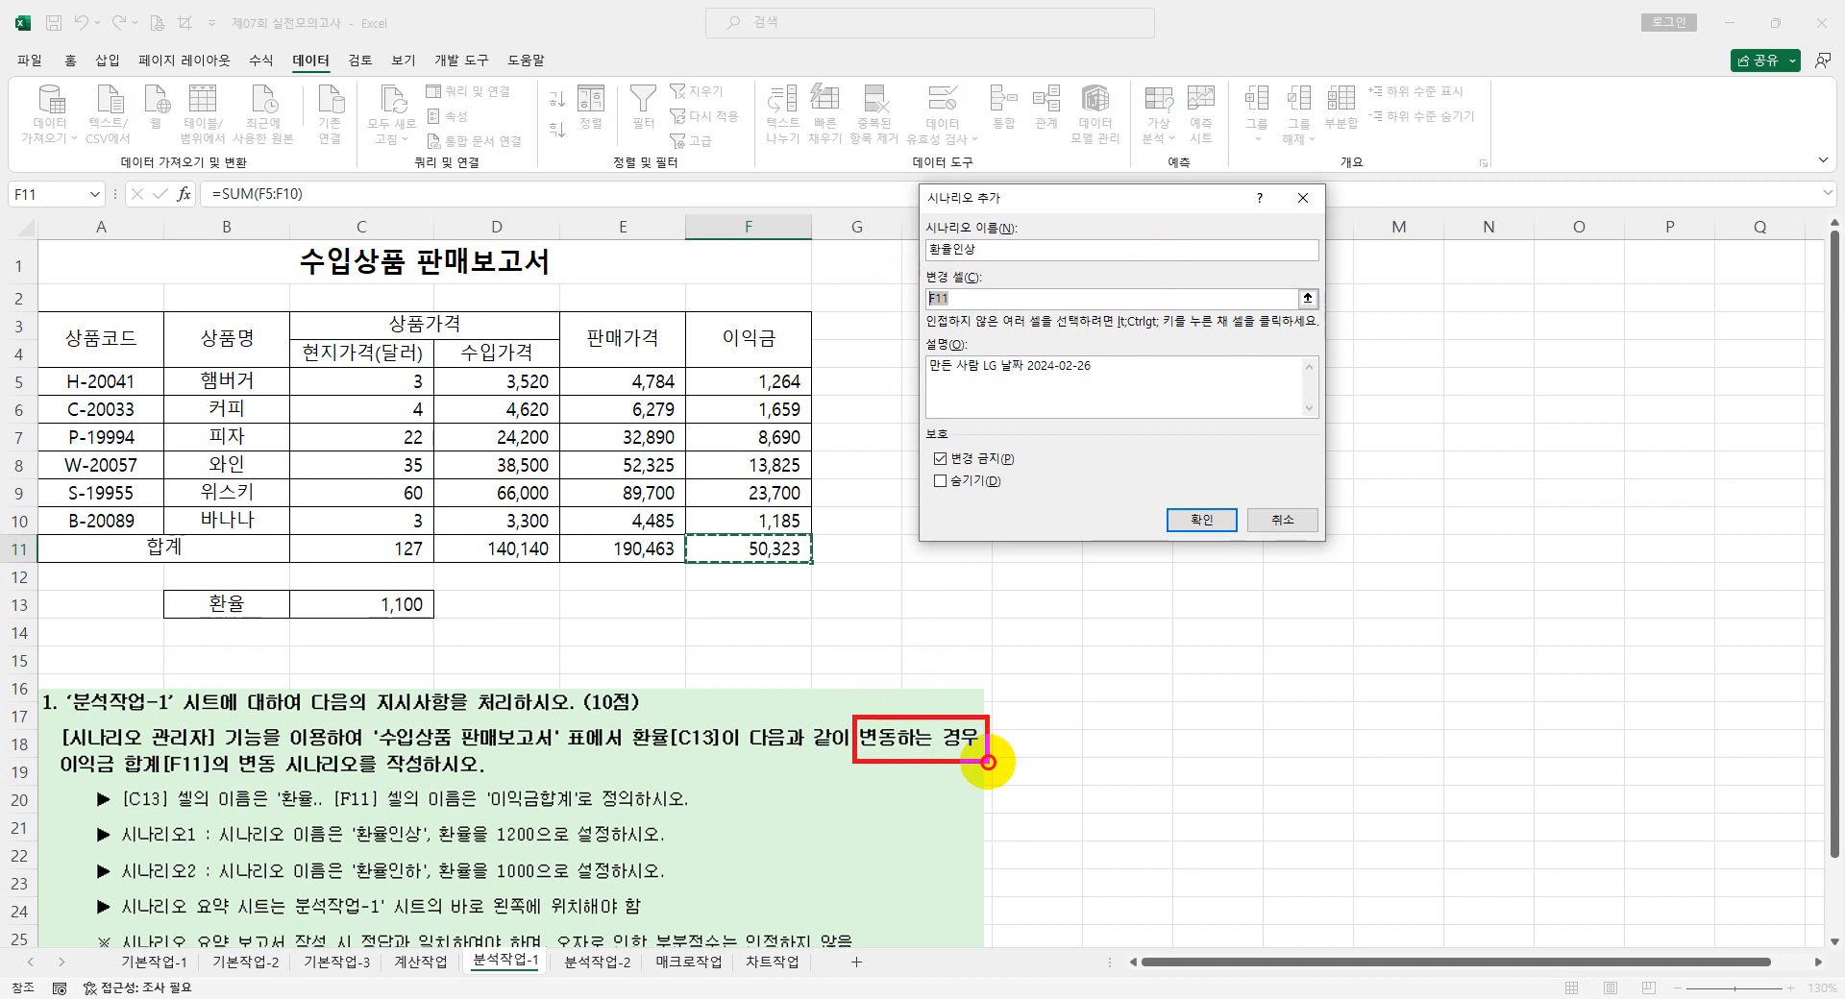
mouse_move(850, 707)
left_mouse_down()
mouse_move(841, 685)
mouse_move(742, 673)
mouse_move(718, 701)
mouse_move(711, 685)
mouse_move(715, 713)
mouse_move(732, 706)
left_mouse_up()
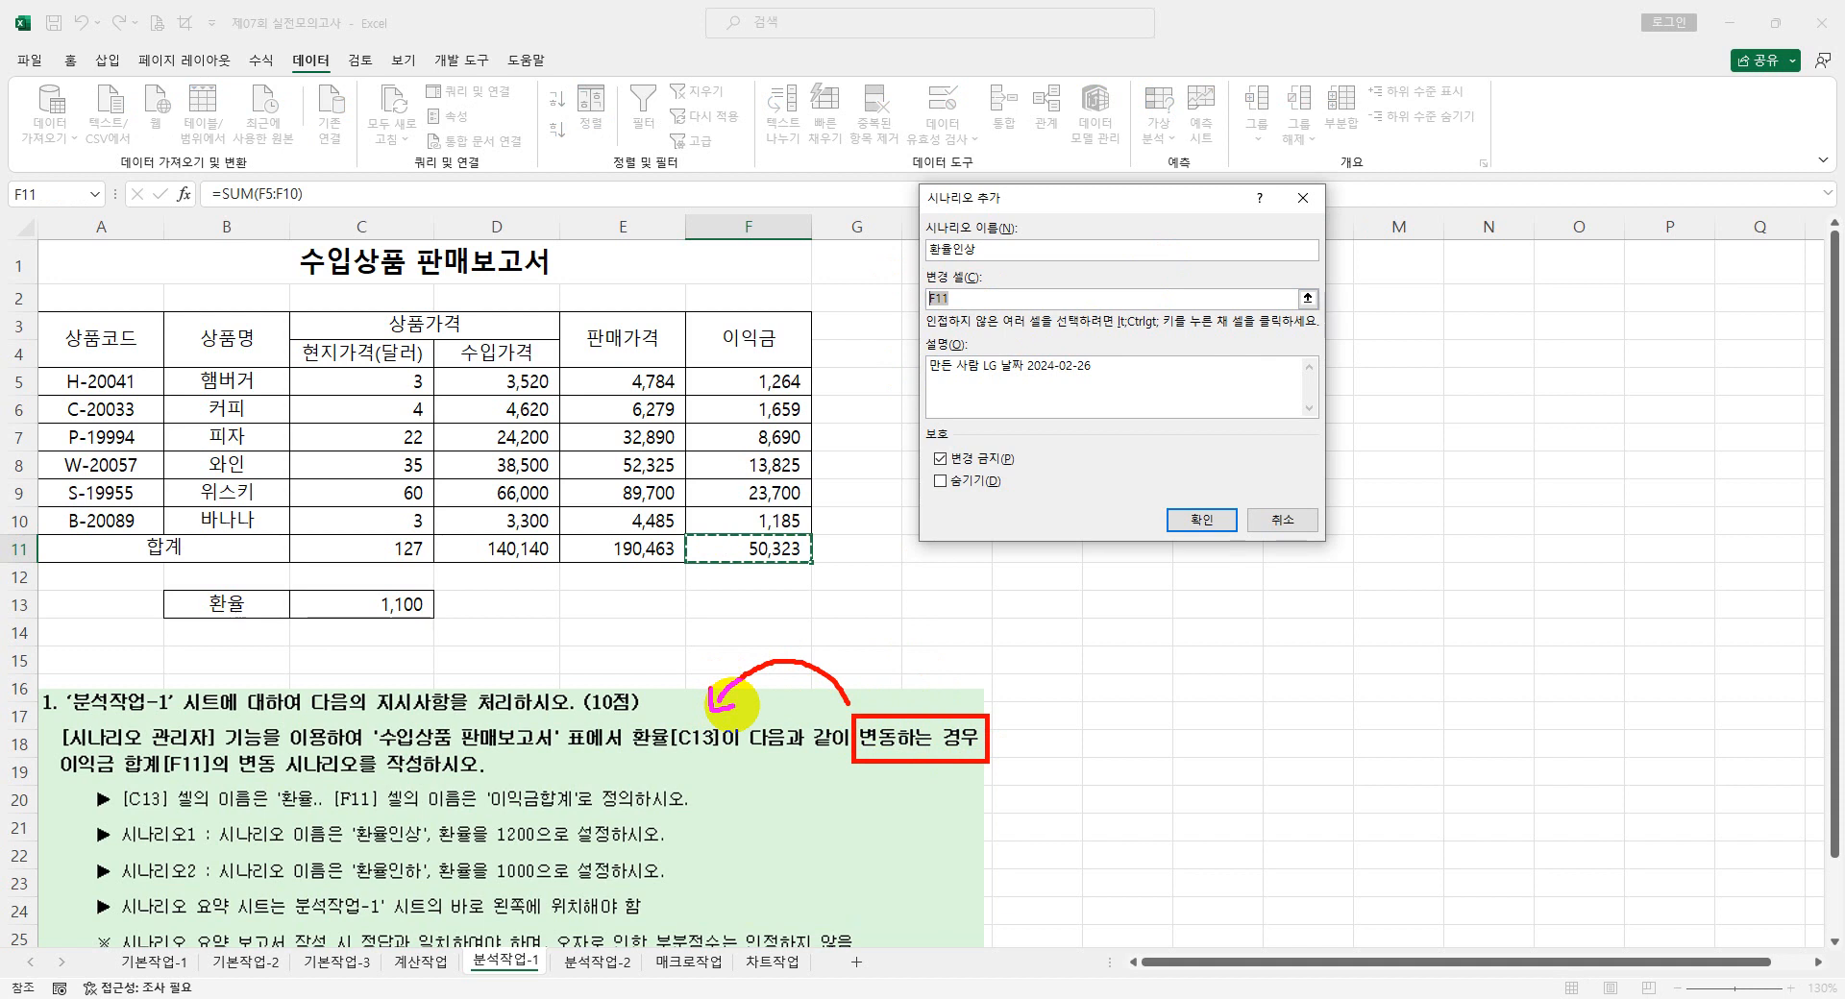
mouse_move(980, 714)
left_mouse_down()
mouse_move(1035, 680)
mouse_move(1065, 709)
mouse_move(1084, 692)
left_mouse_up()
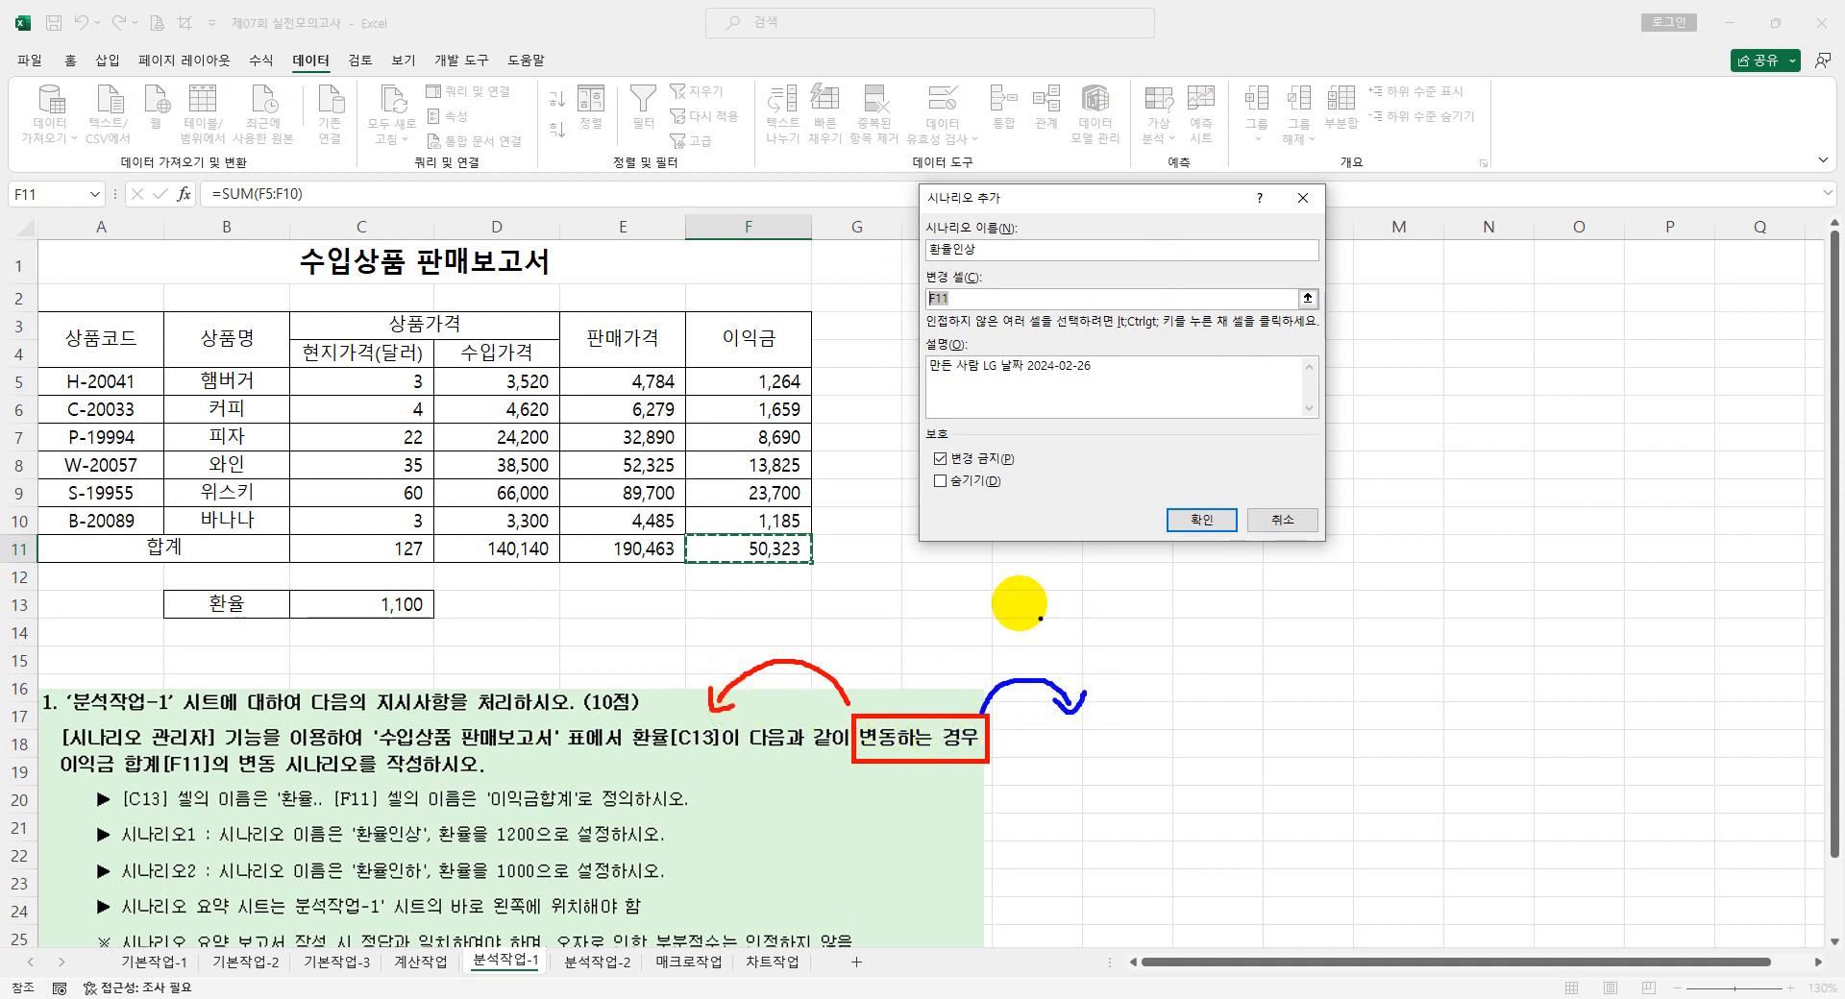
mouse_move(985, 285)
left_mouse_down()
mouse_move(910, 288)
mouse_move(932, 260)
mouse_move(989, 279)
left_mouse_up()
left_click(980, 373)
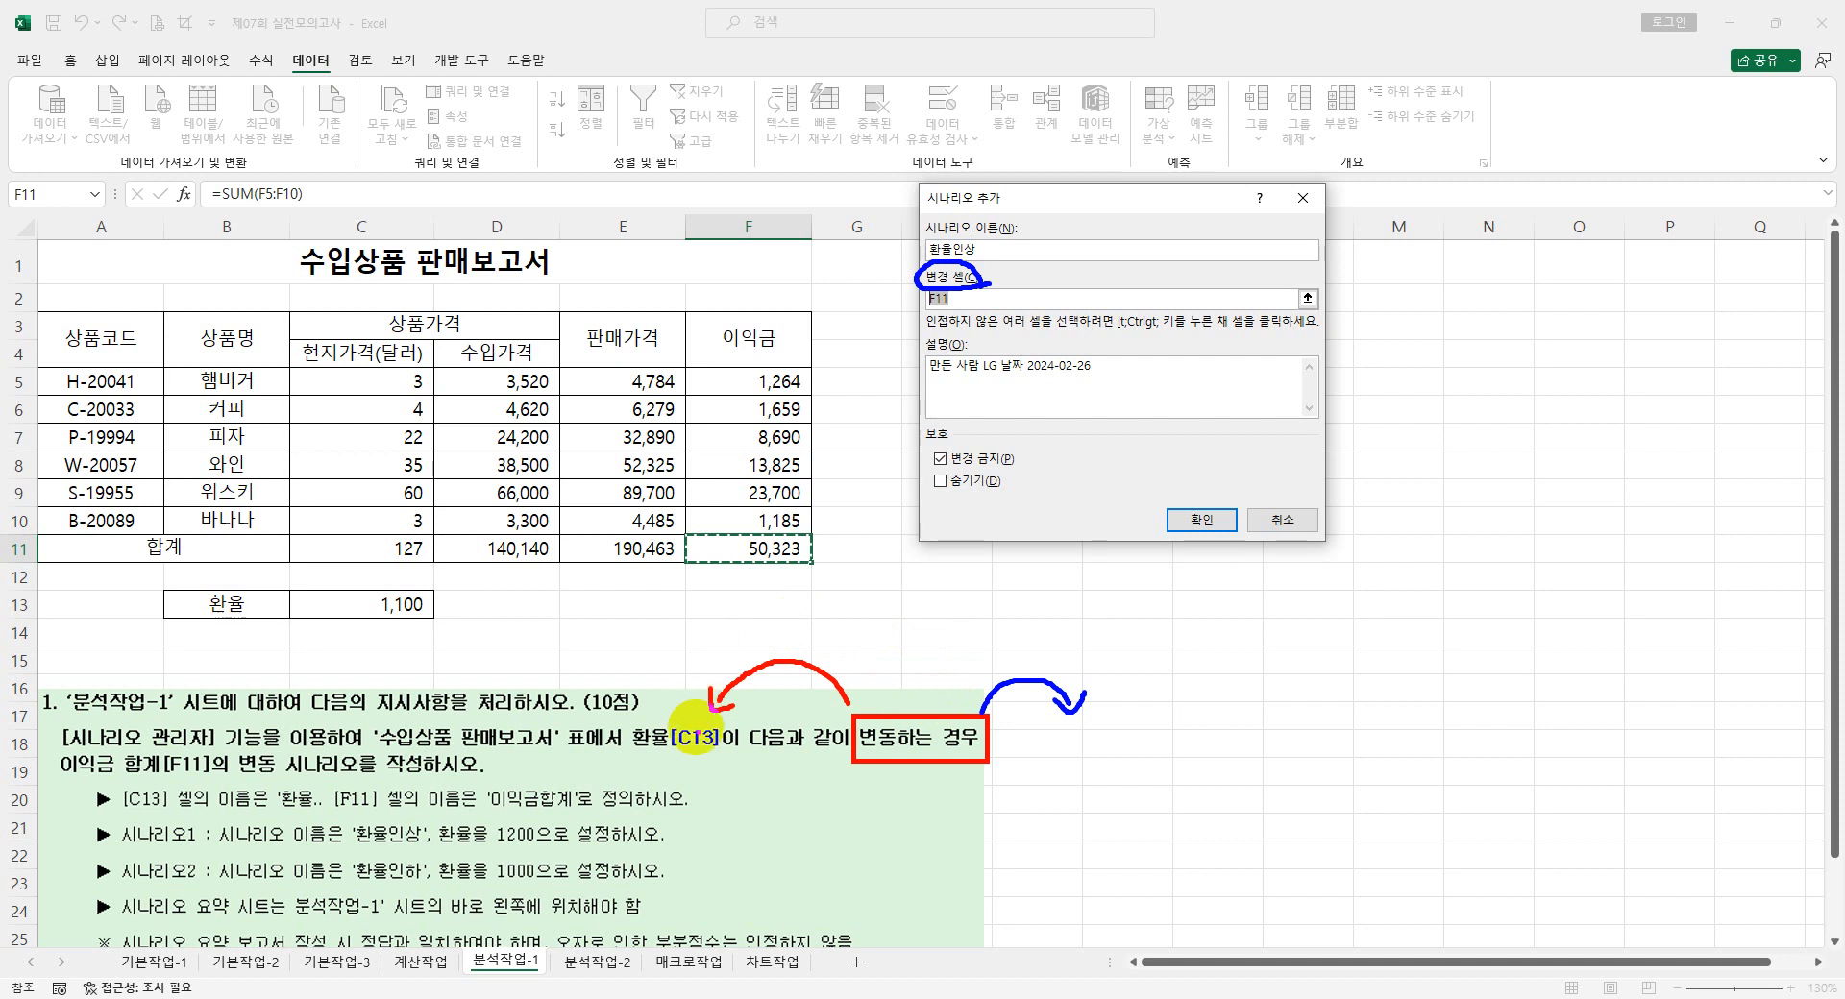
left_click_drag(663, 717, 723, 764)
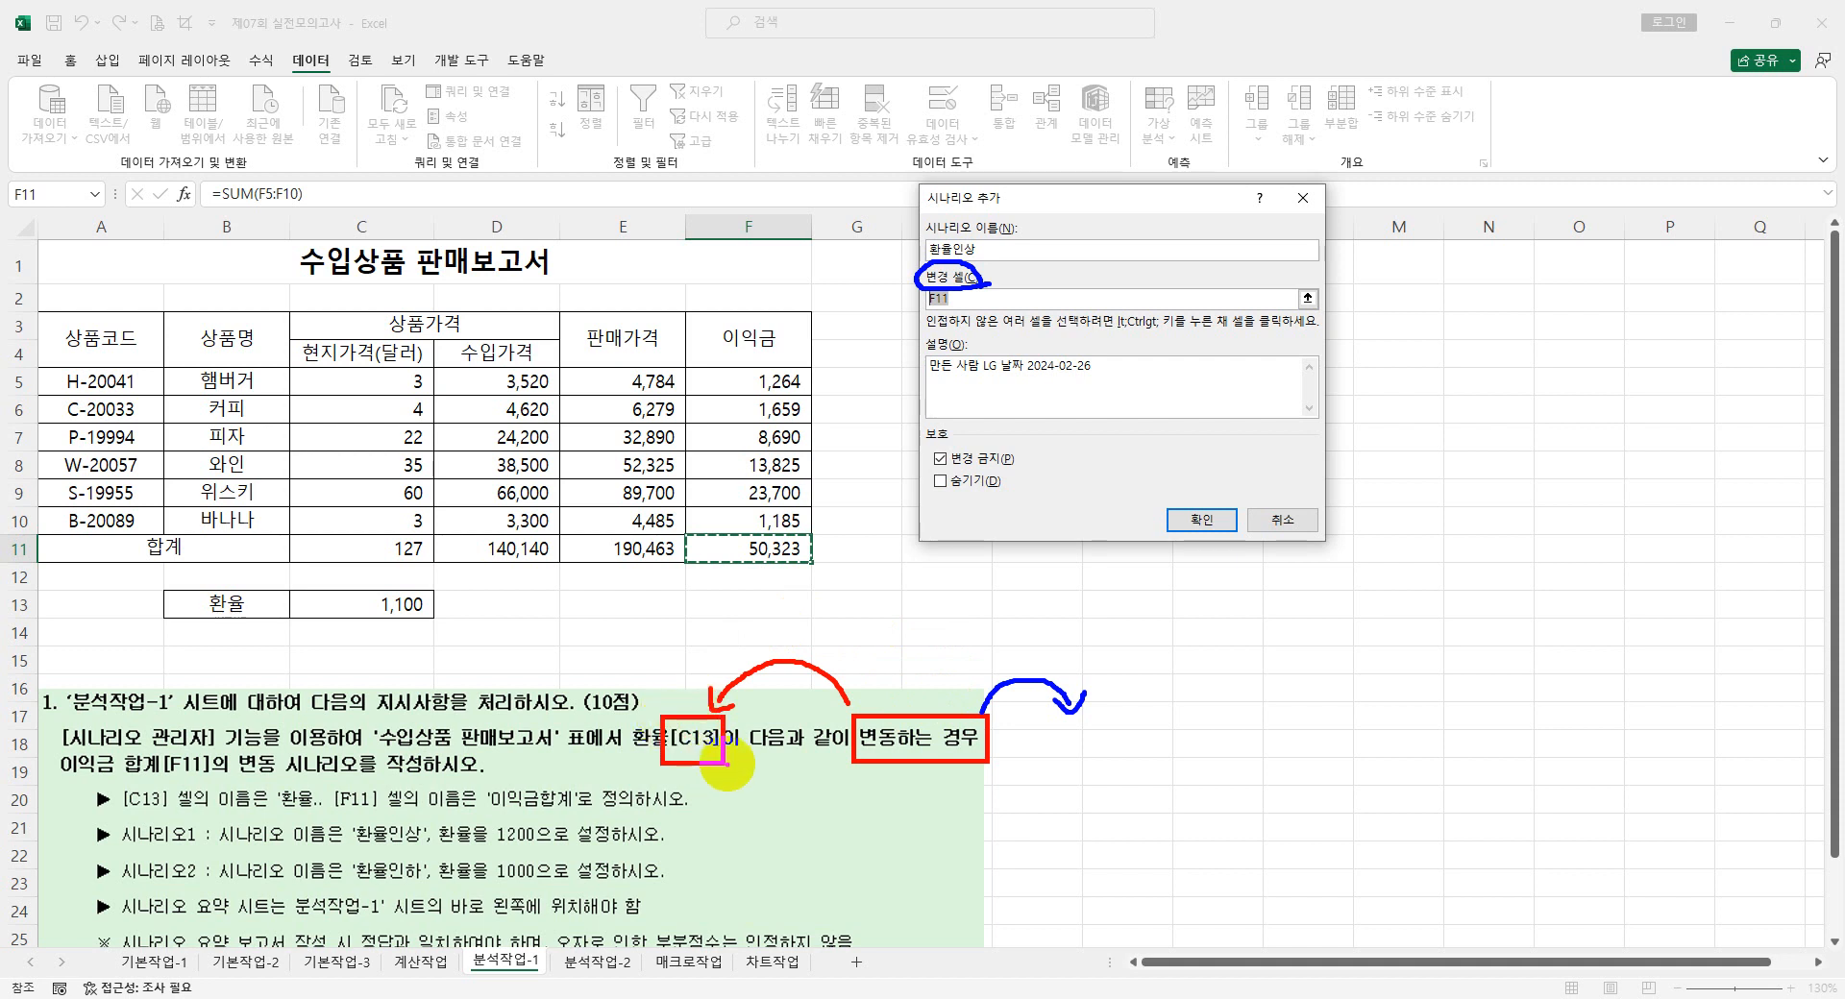
key("Escape")
- Set the 환율인상 scenario's changing cell to C13 with the value 1200 and continue to a new scenario
left_click_drag(972, 297, 914, 292)
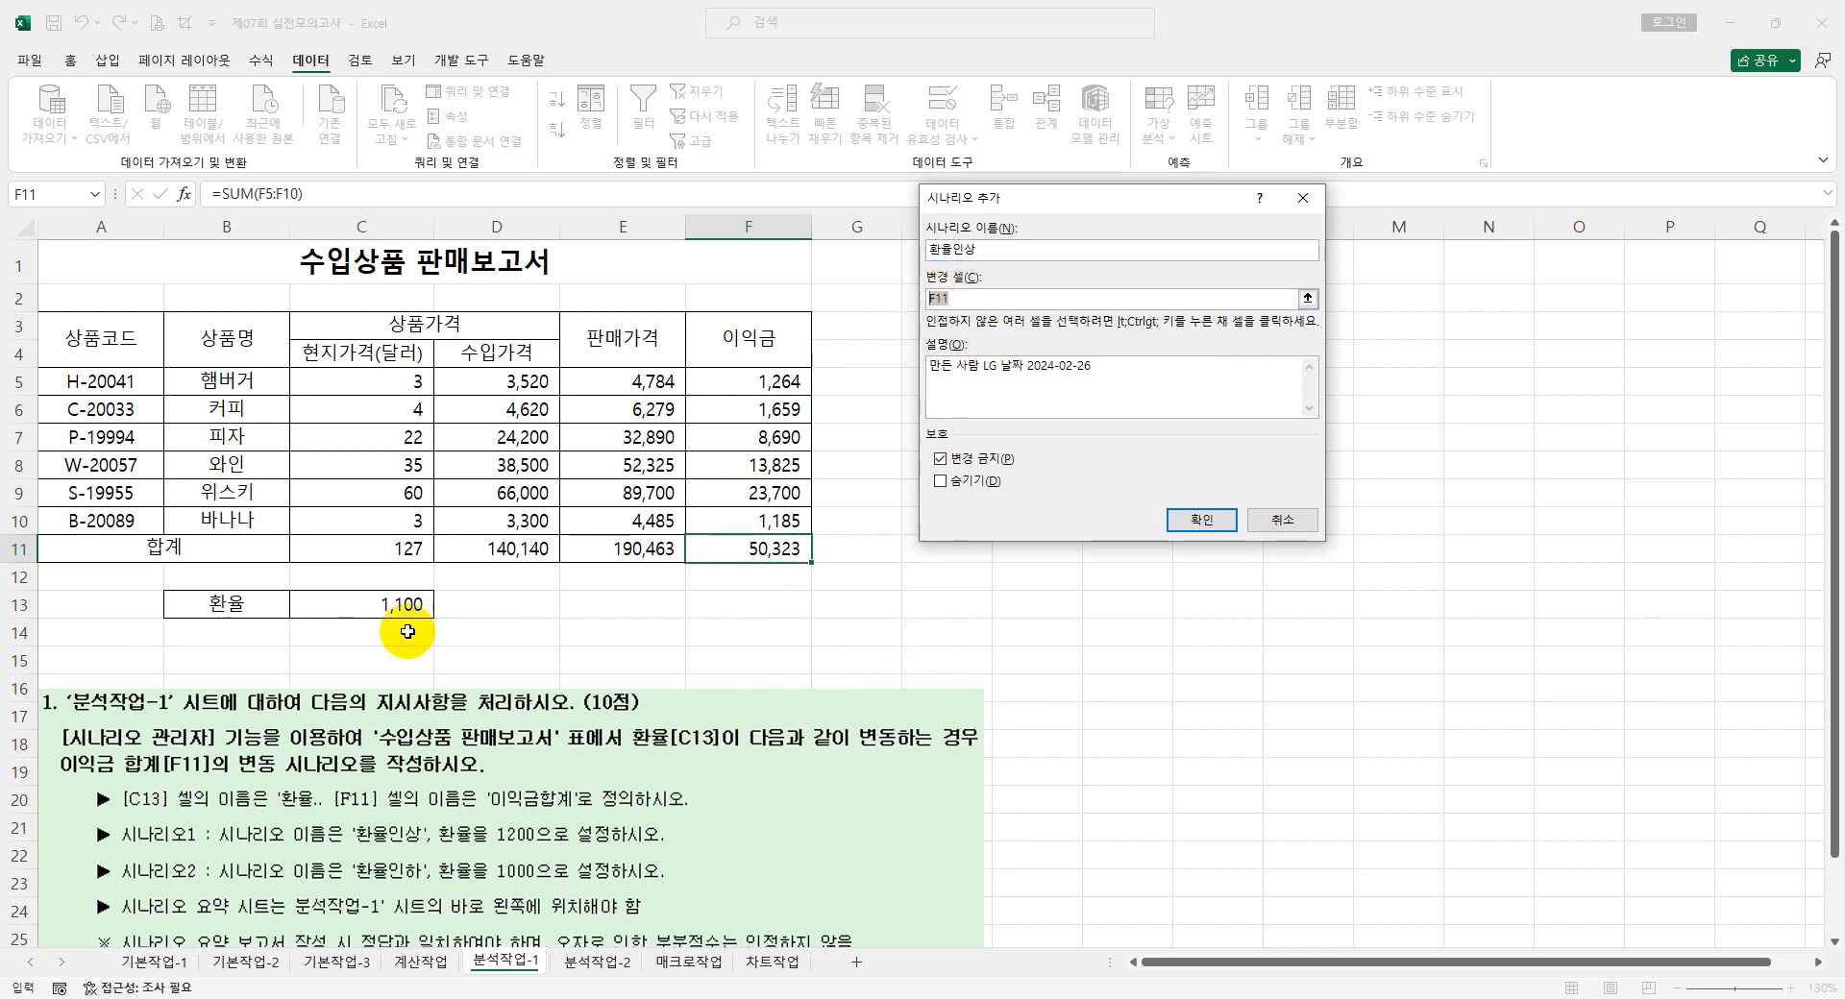
left_click(390, 605)
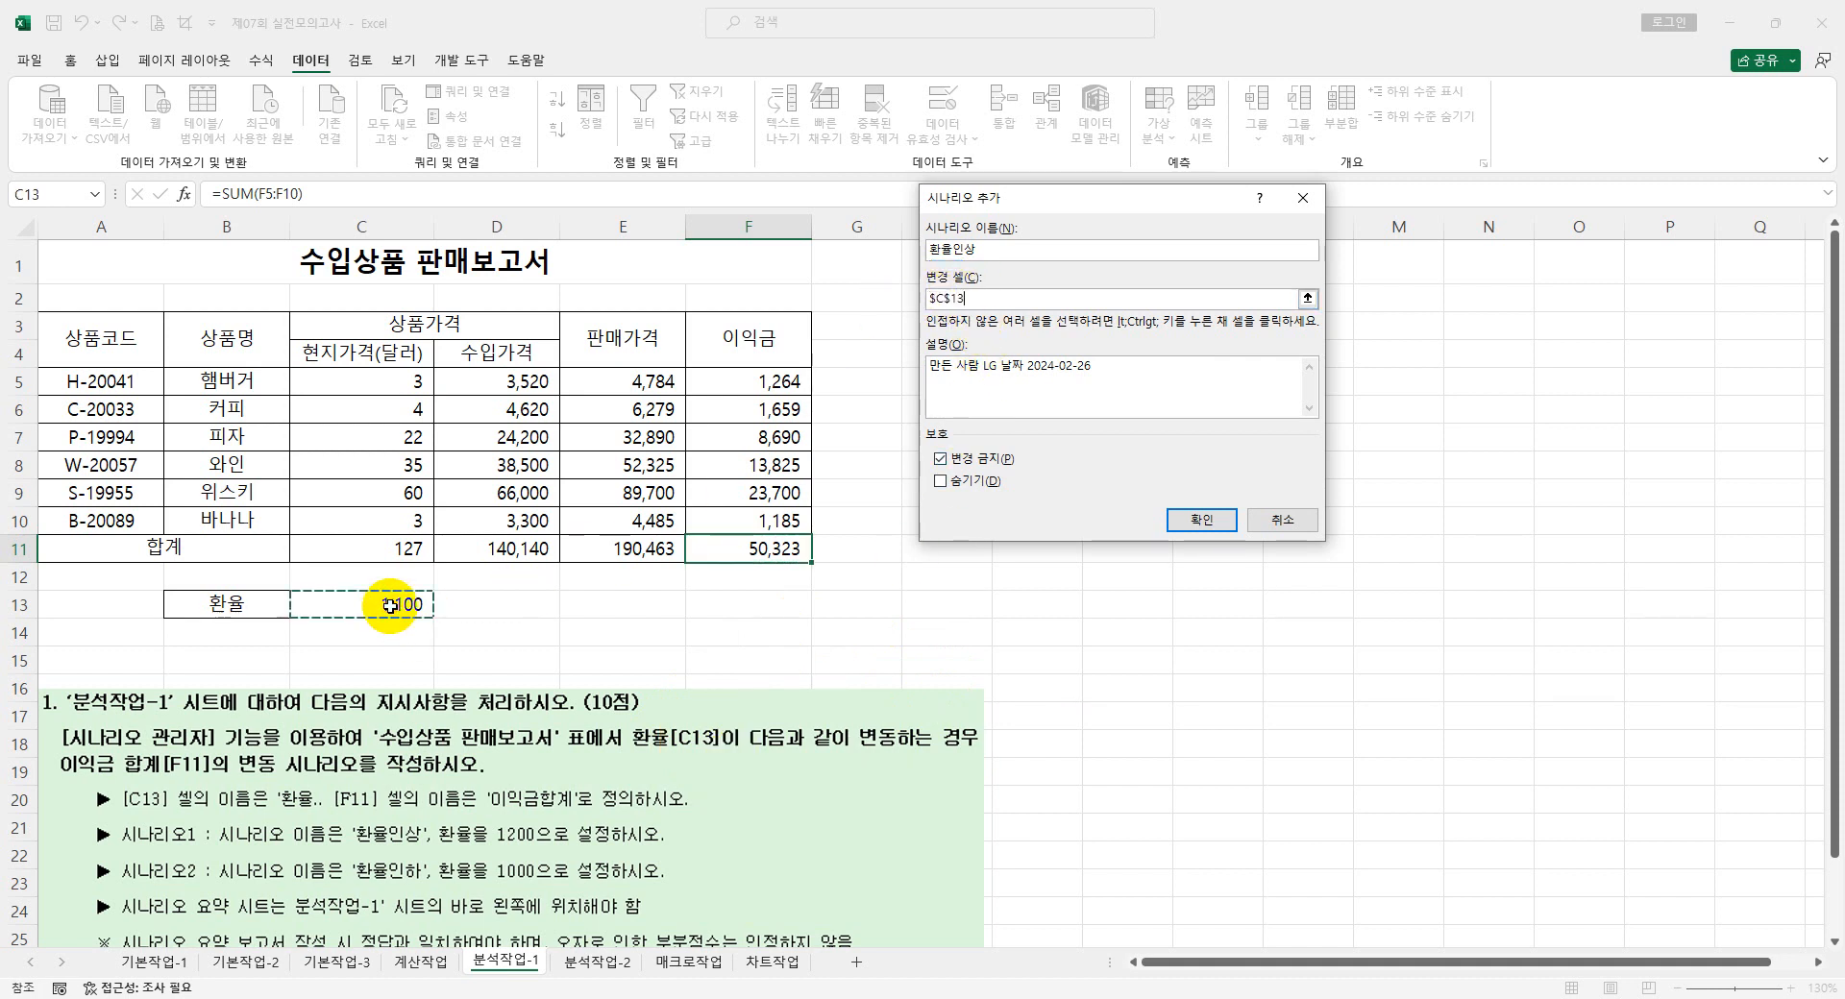
left_click(1203, 520)
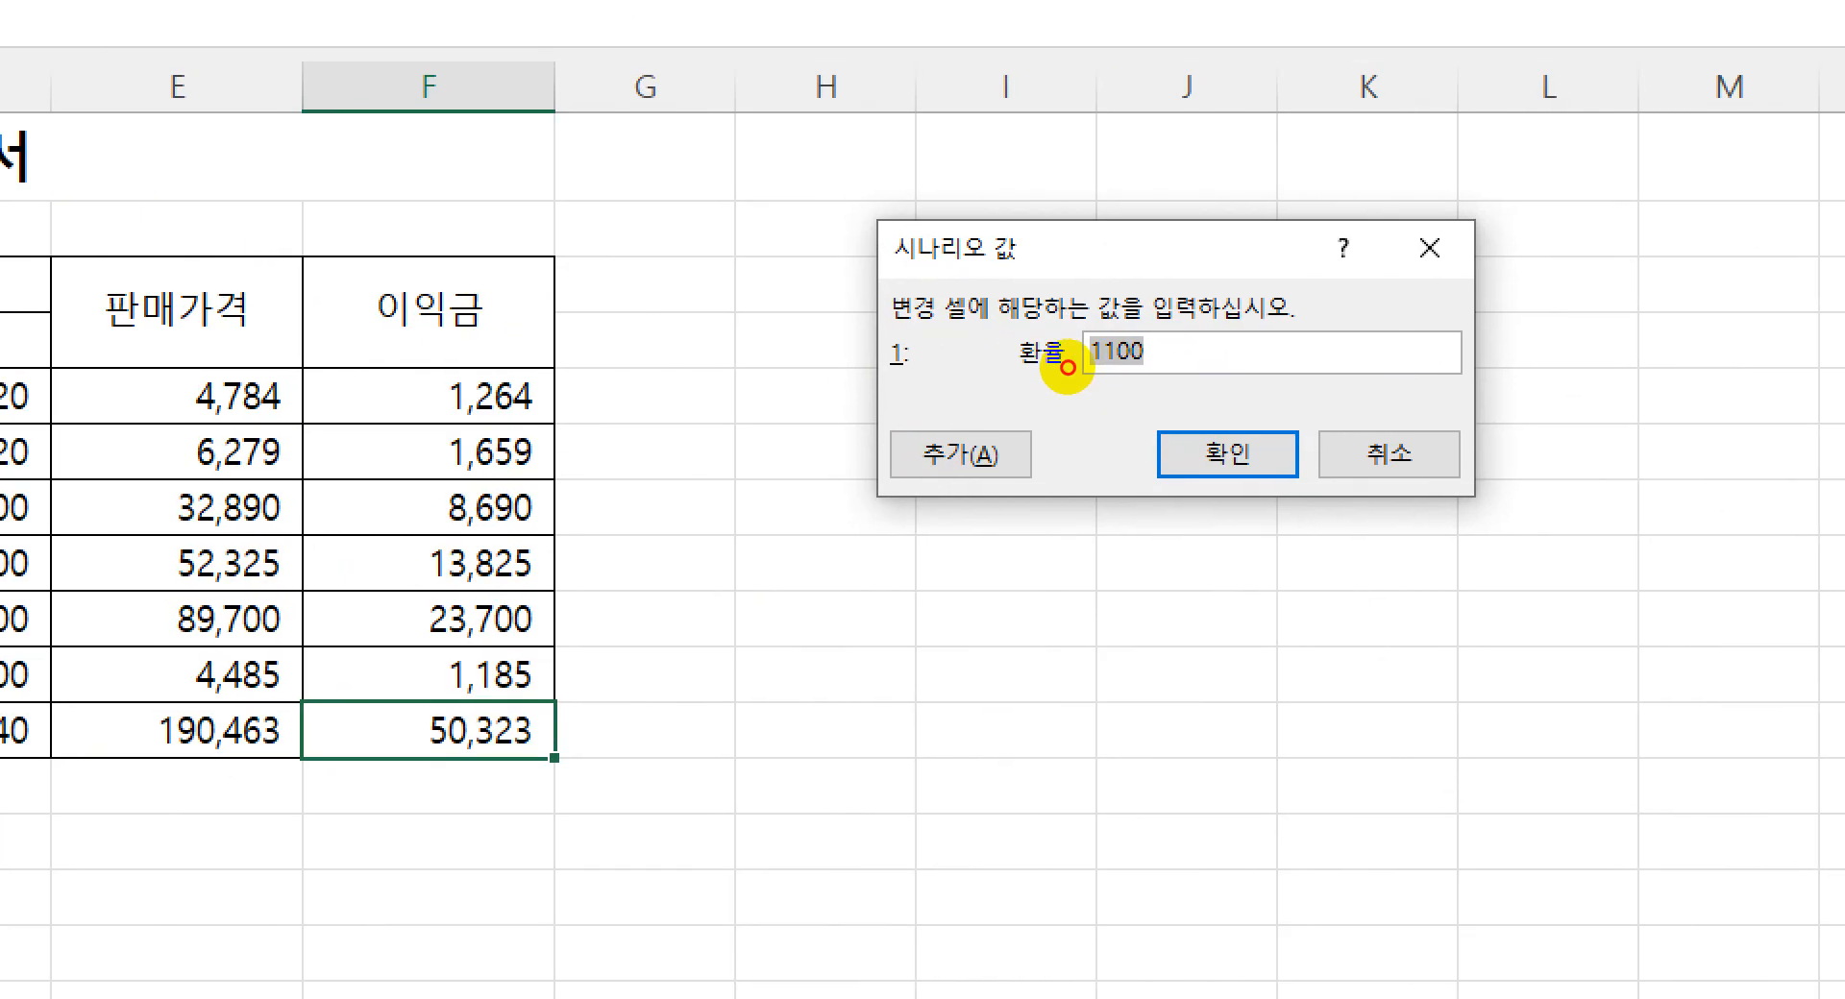
mouse_move(1076, 374)
left_mouse_down()
mouse_move(1033, 389)
mouse_move(1017, 331)
mouse_move(1057, 331)
mouse_move(1076, 372)
left_mouse_up()
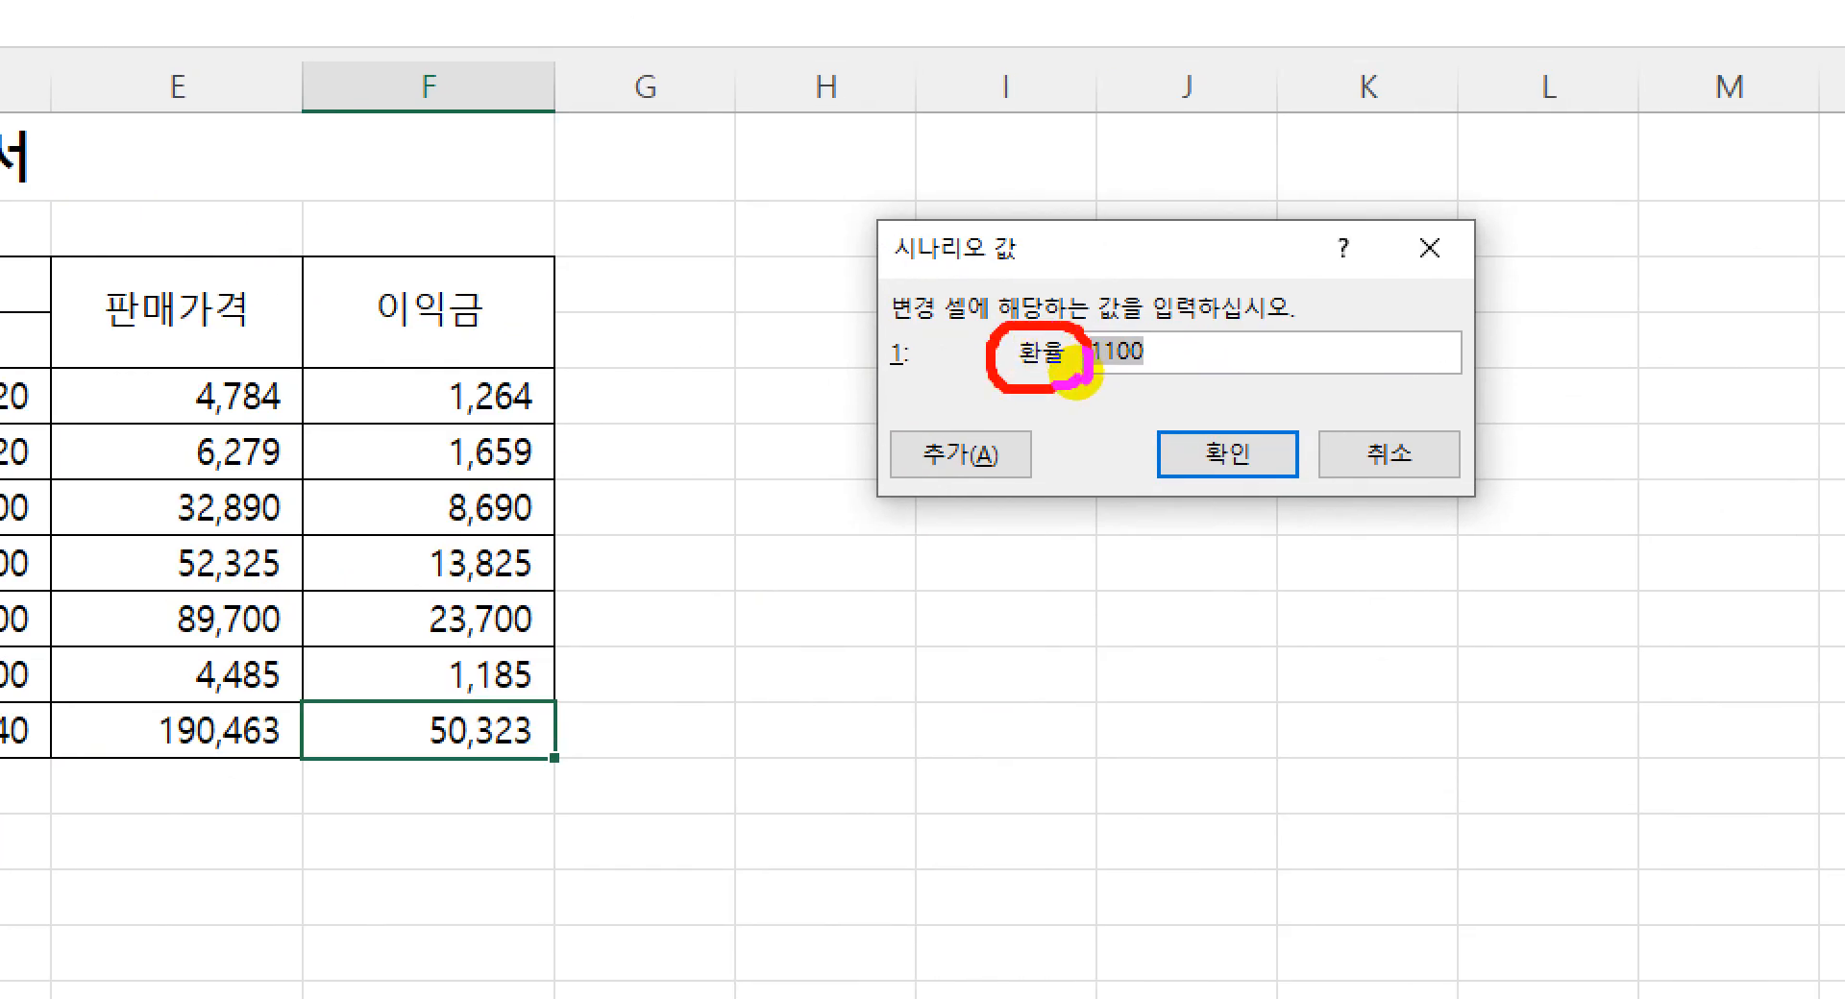
key("Escape")
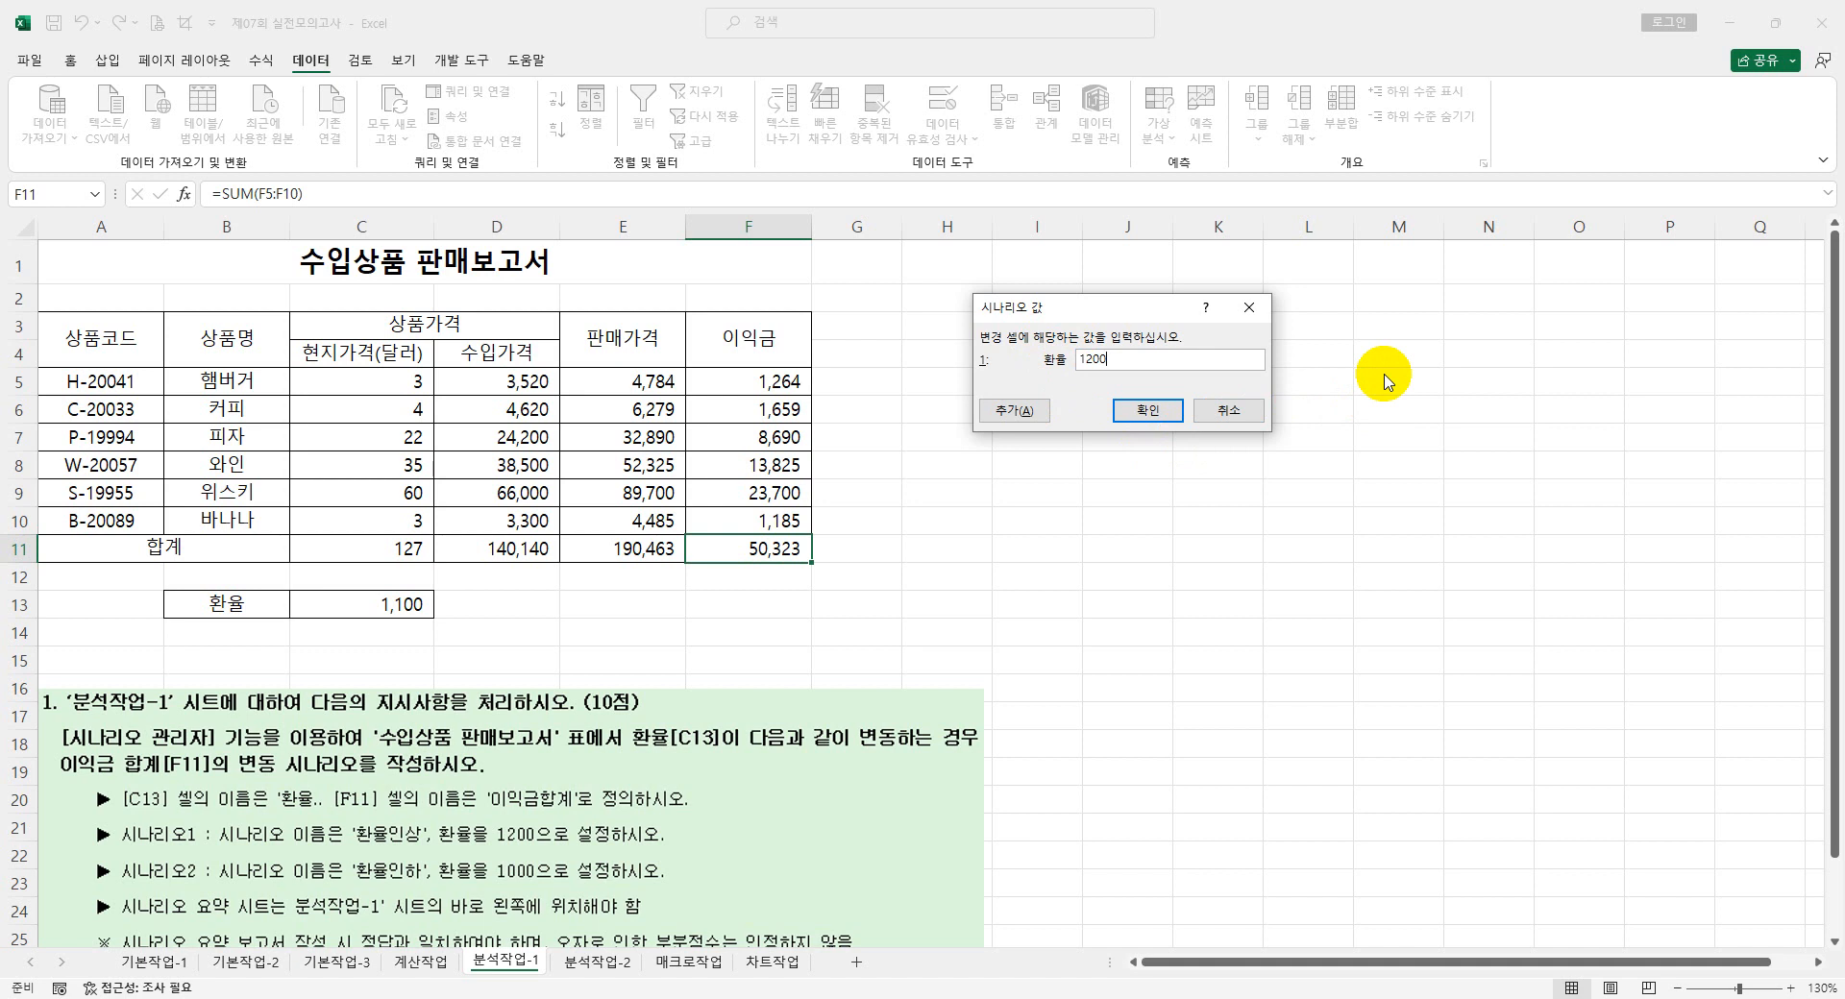
left_click(1017, 411)
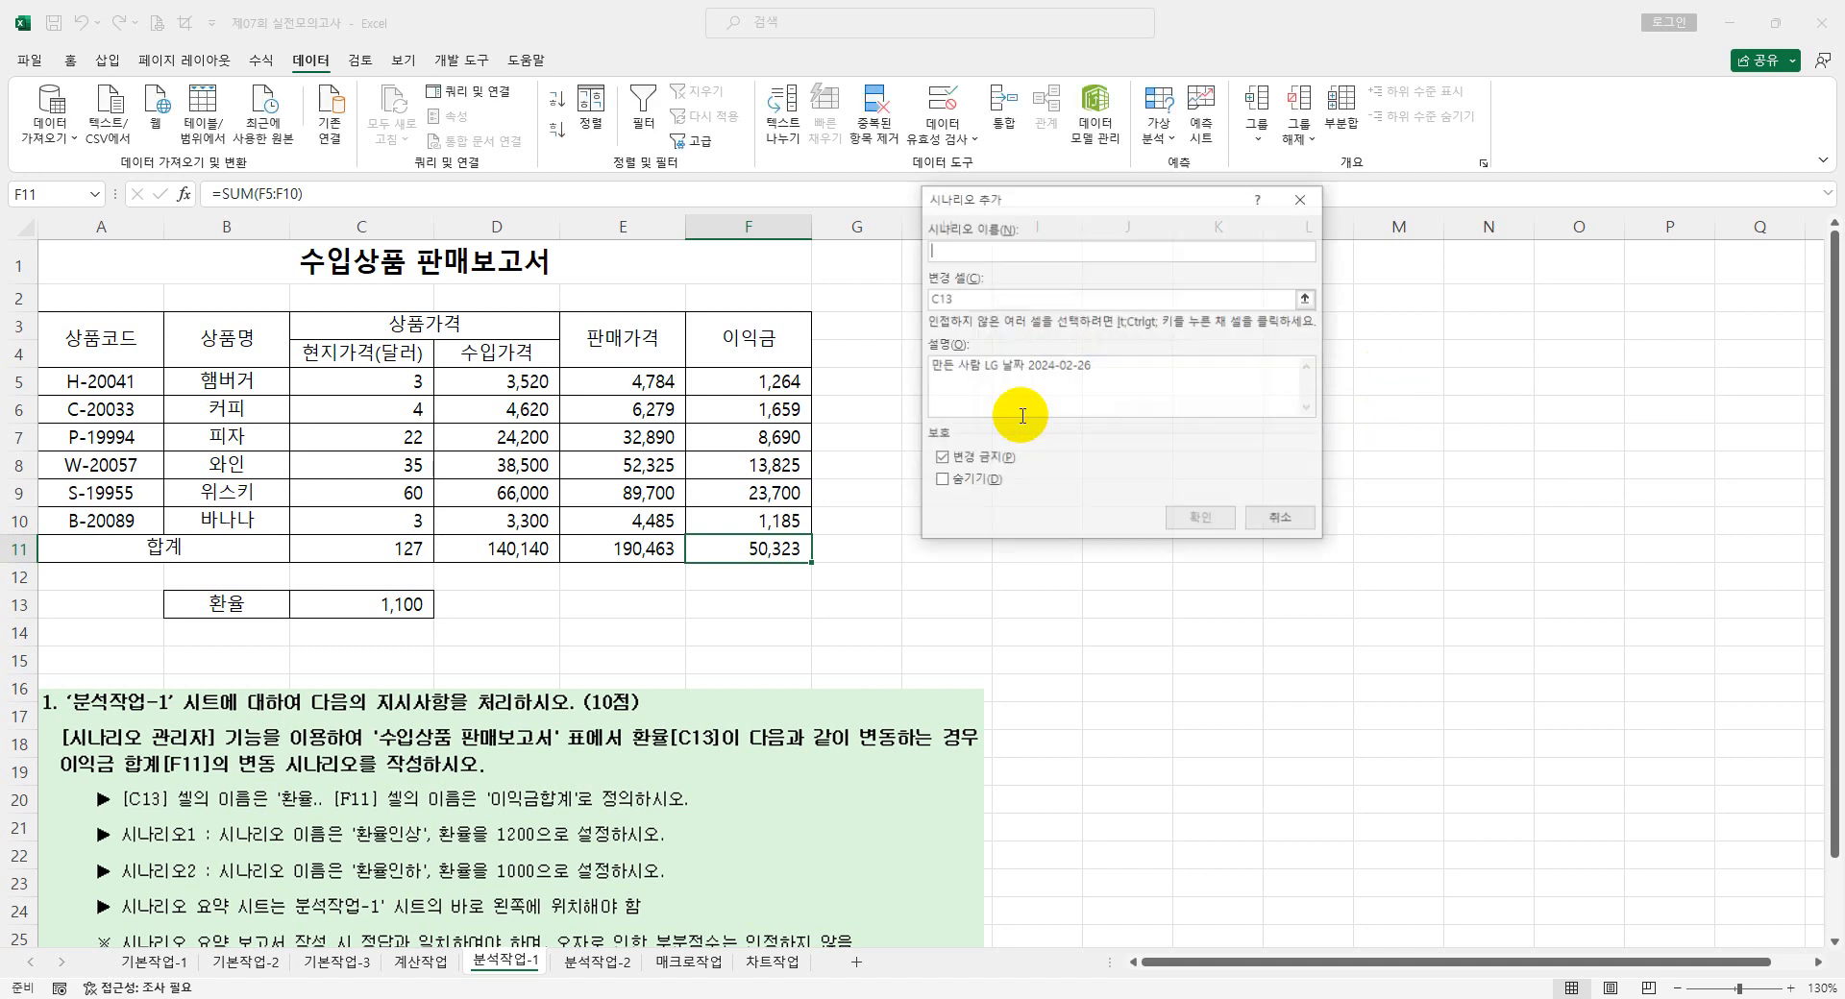
- Name the second scenario 환율인하, keep C13 as its changing cell and set its value to 1000
type("환율인하")
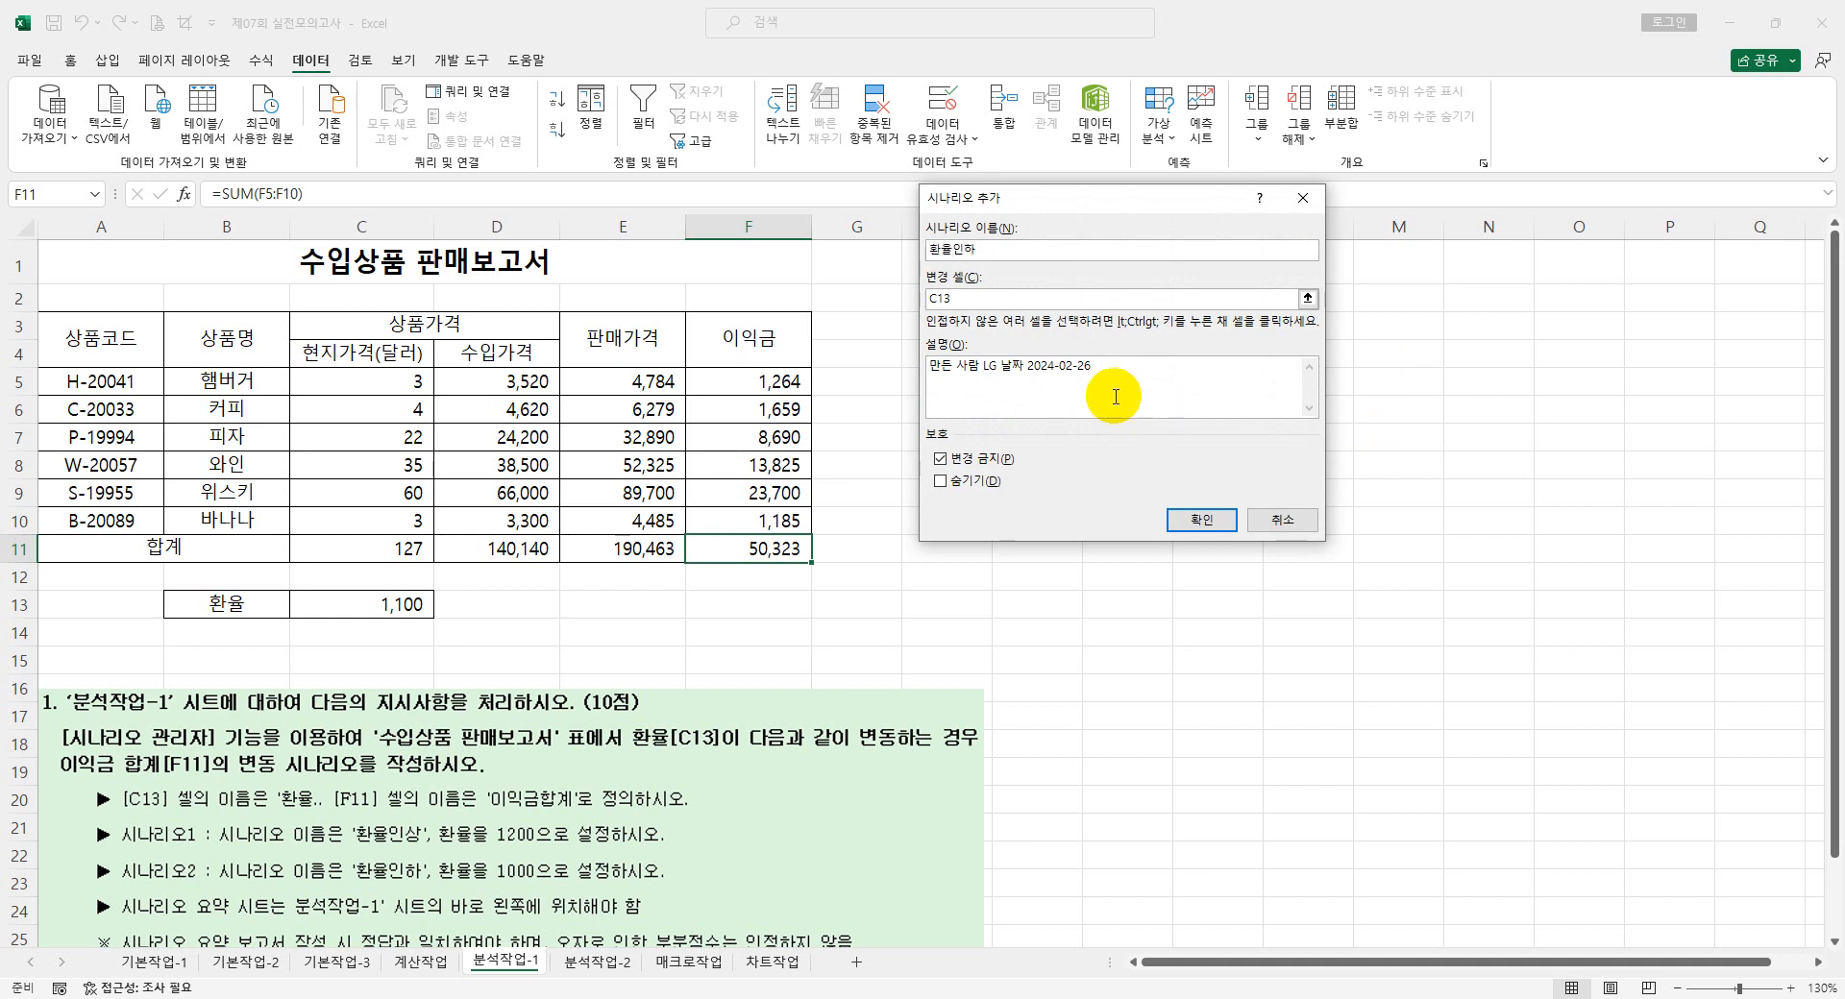
left_click(964, 300)
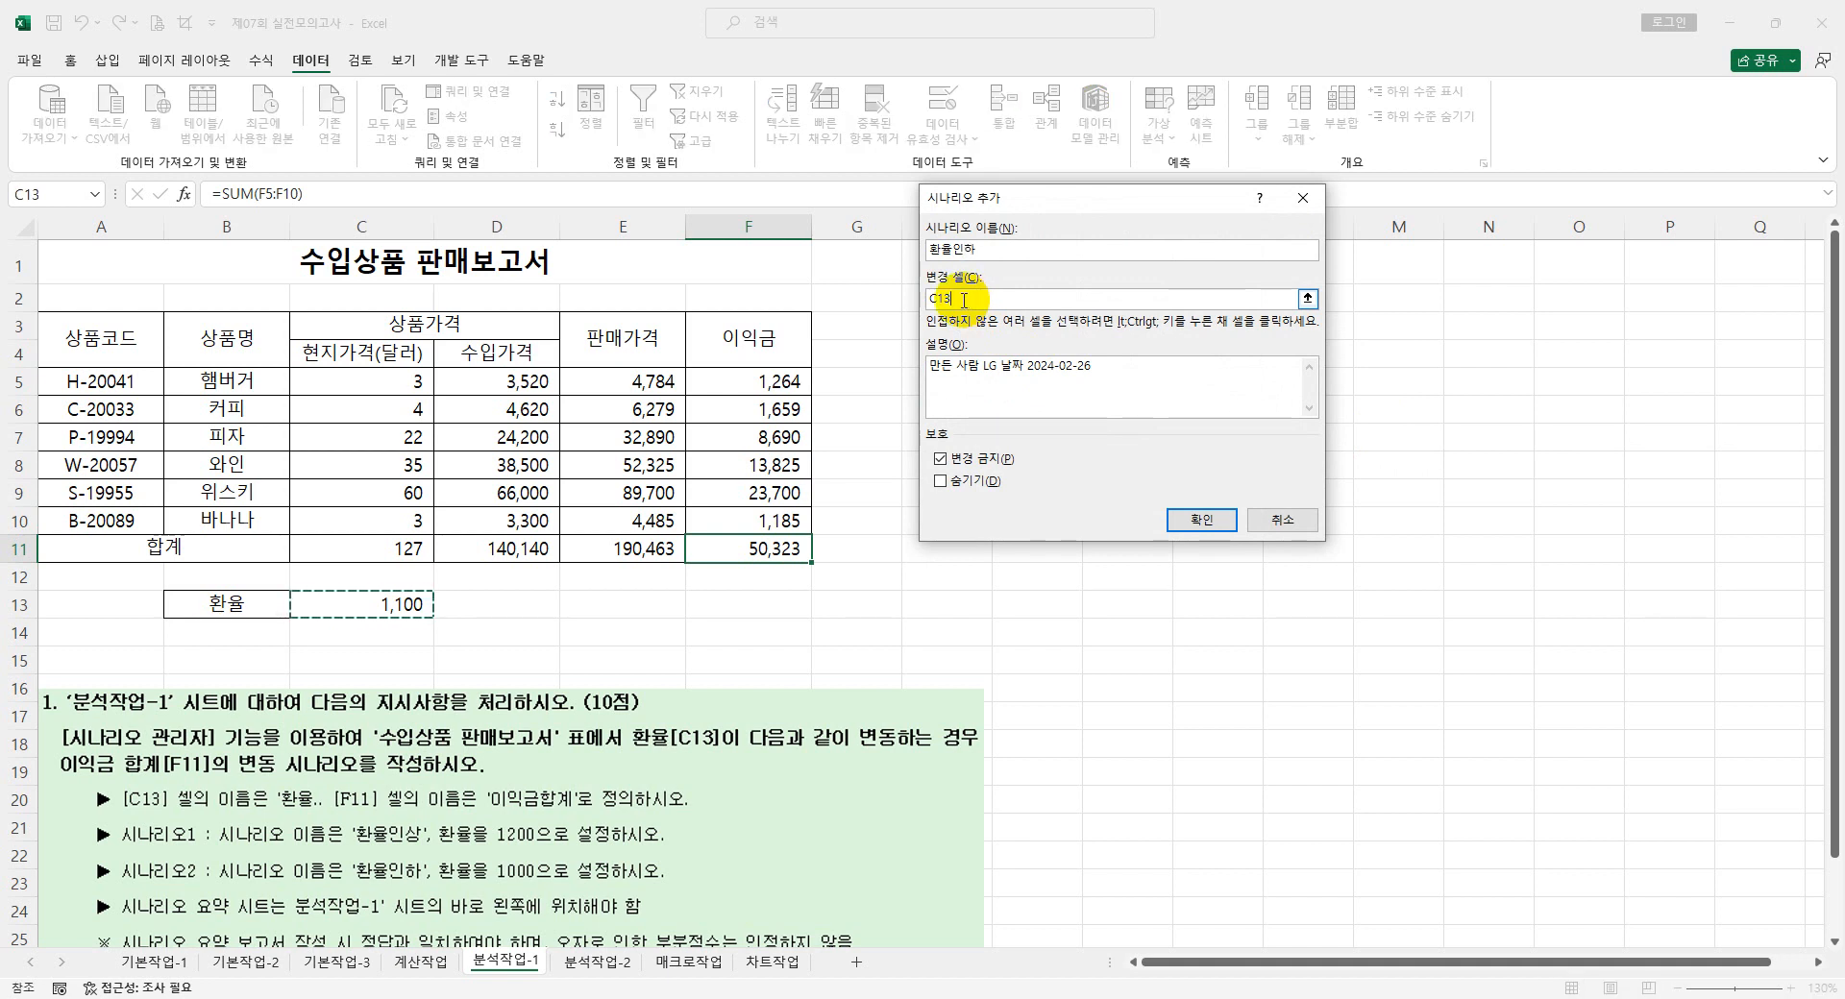
left_click(1202, 520)
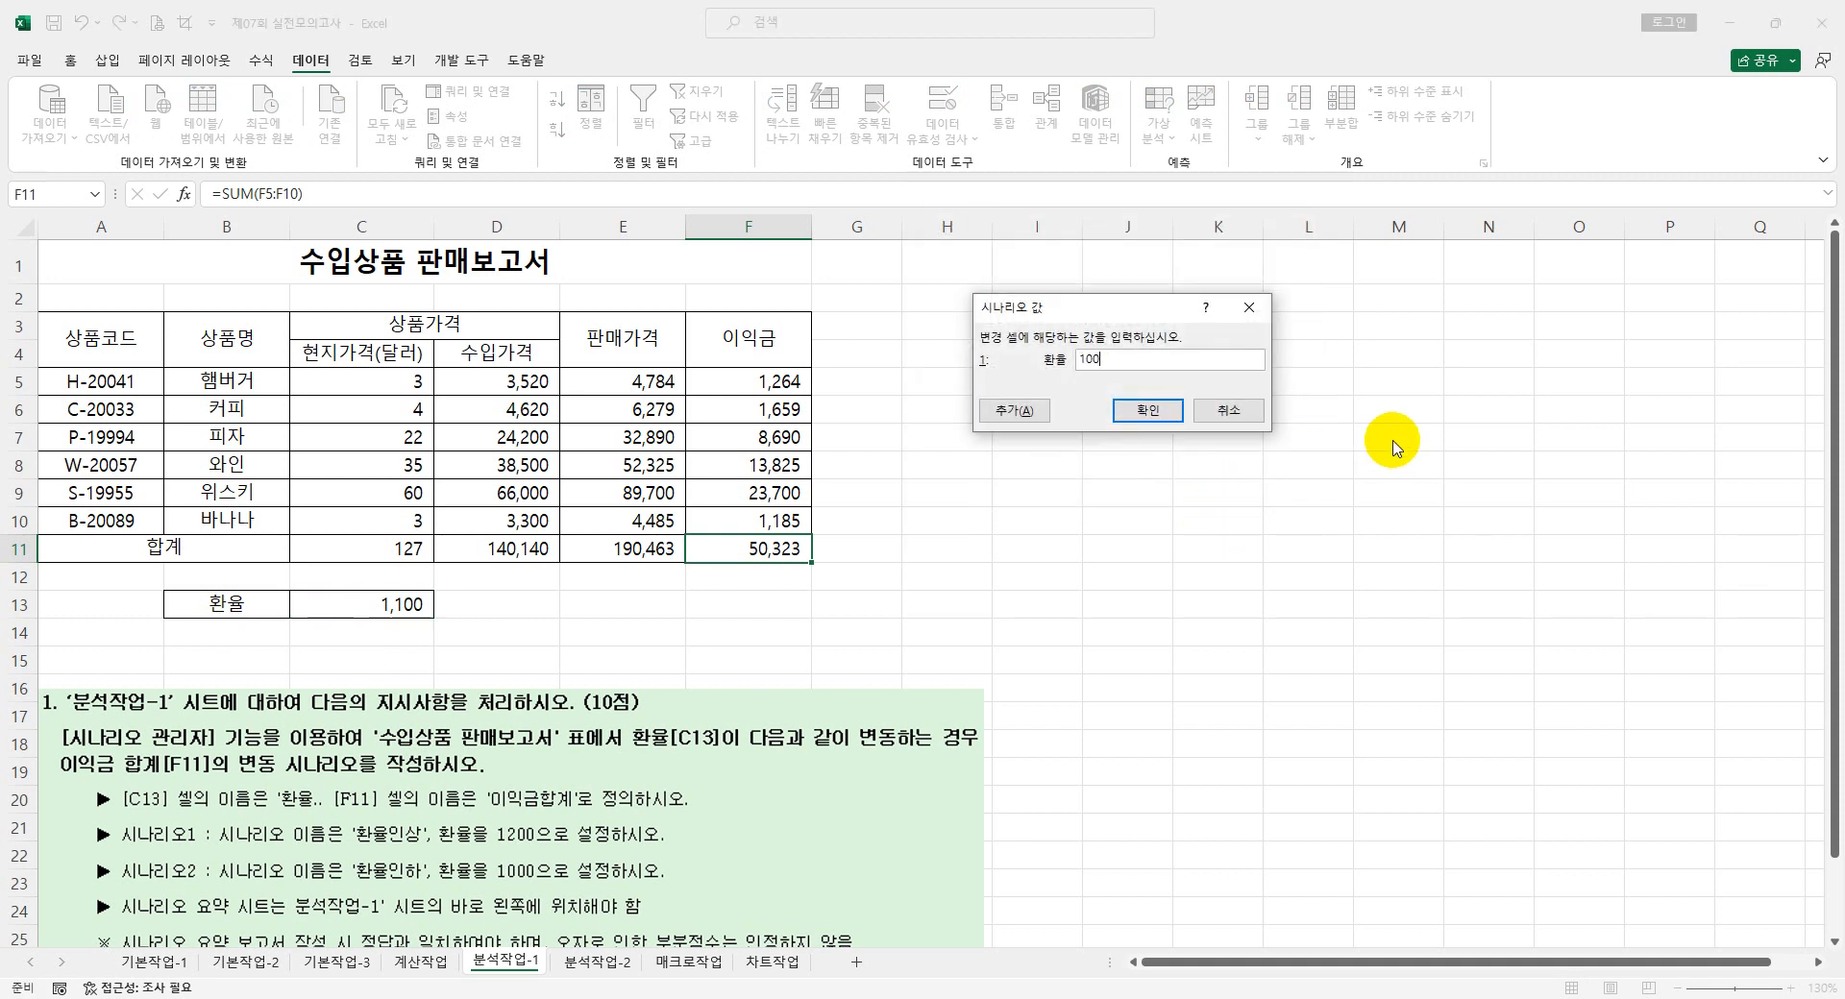
left_click(1150, 409)
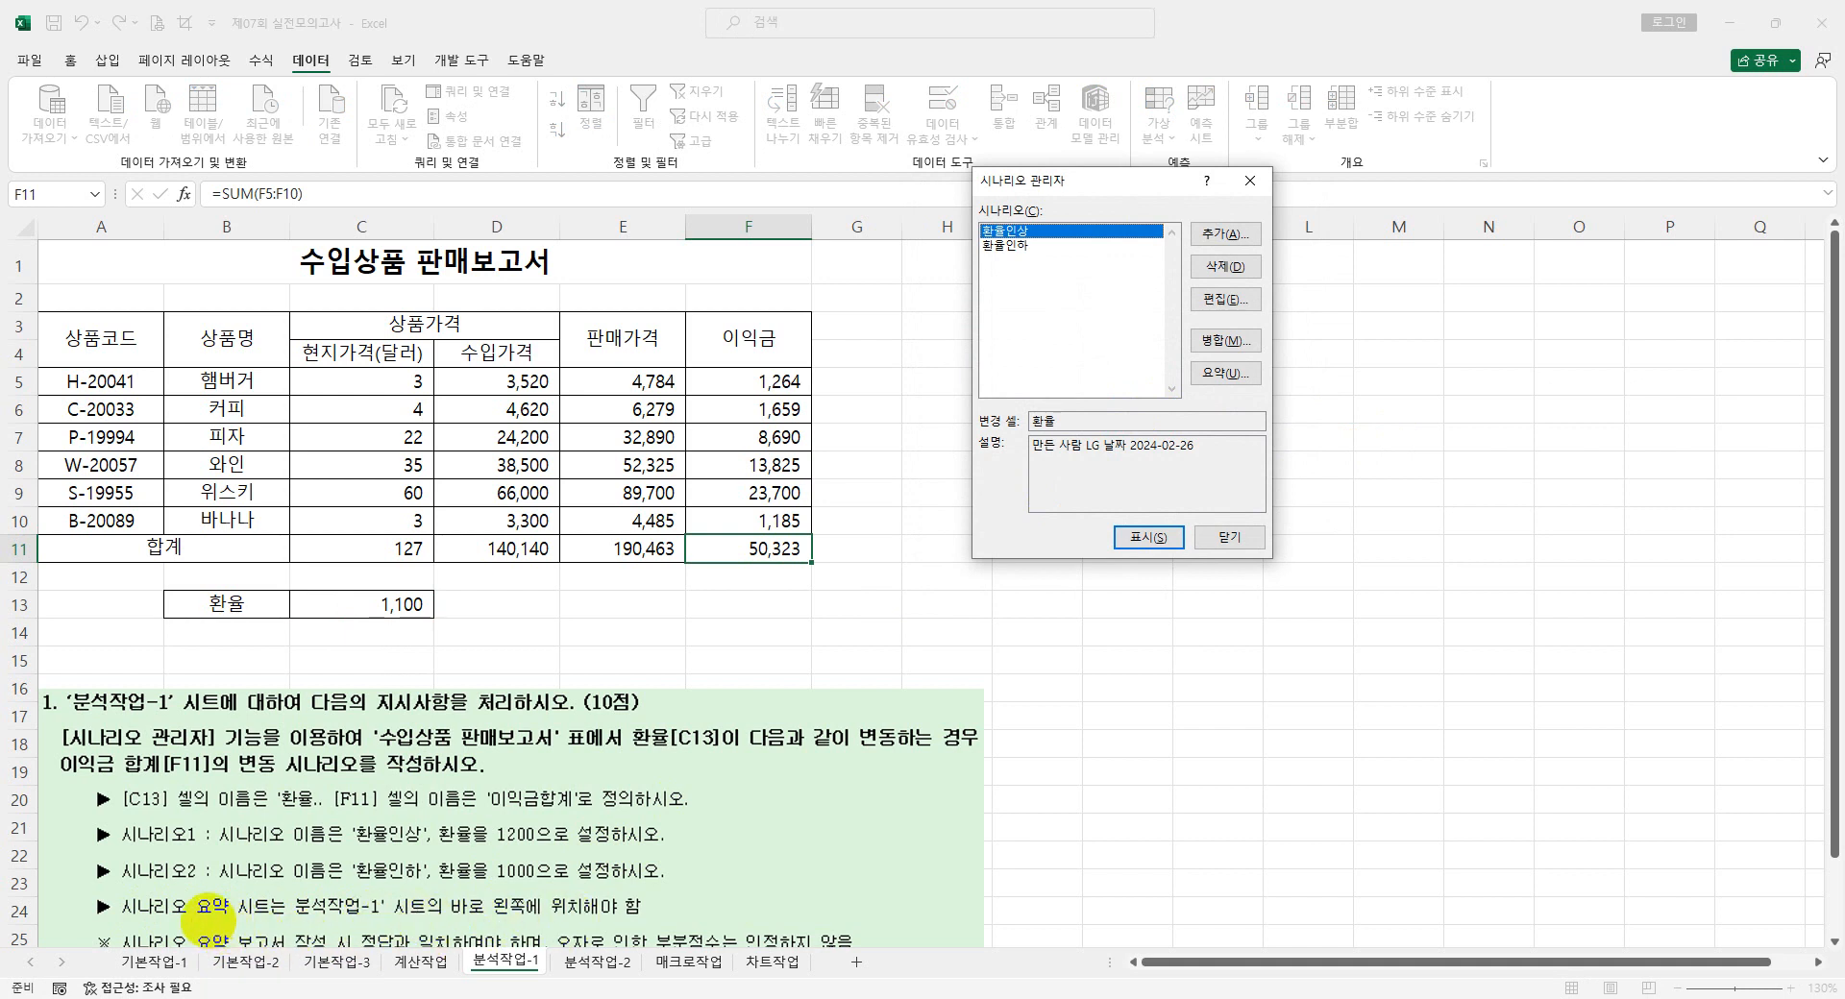
- Create a scenario summary report with F11 as the result cell and check its exchange rates and profit totals
left_click_drag(190, 886, 234, 929)
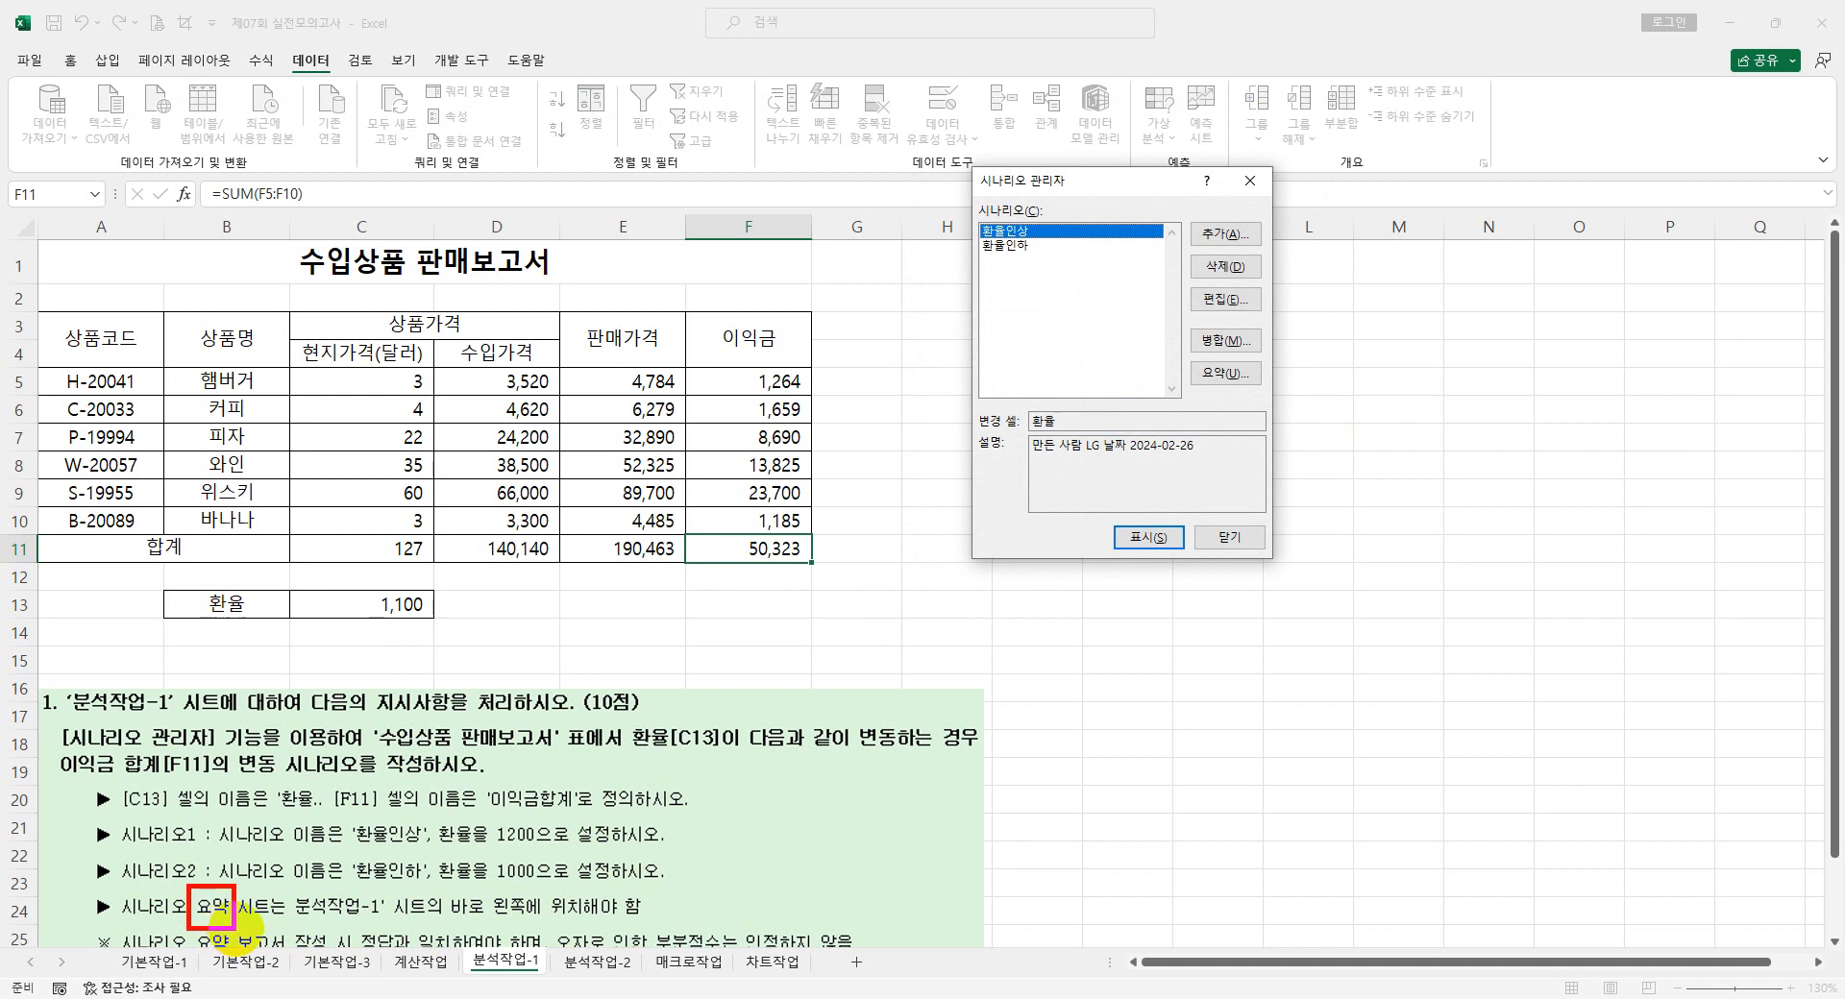
left_click_drag(1189, 358, 1273, 394)
key("Escape")
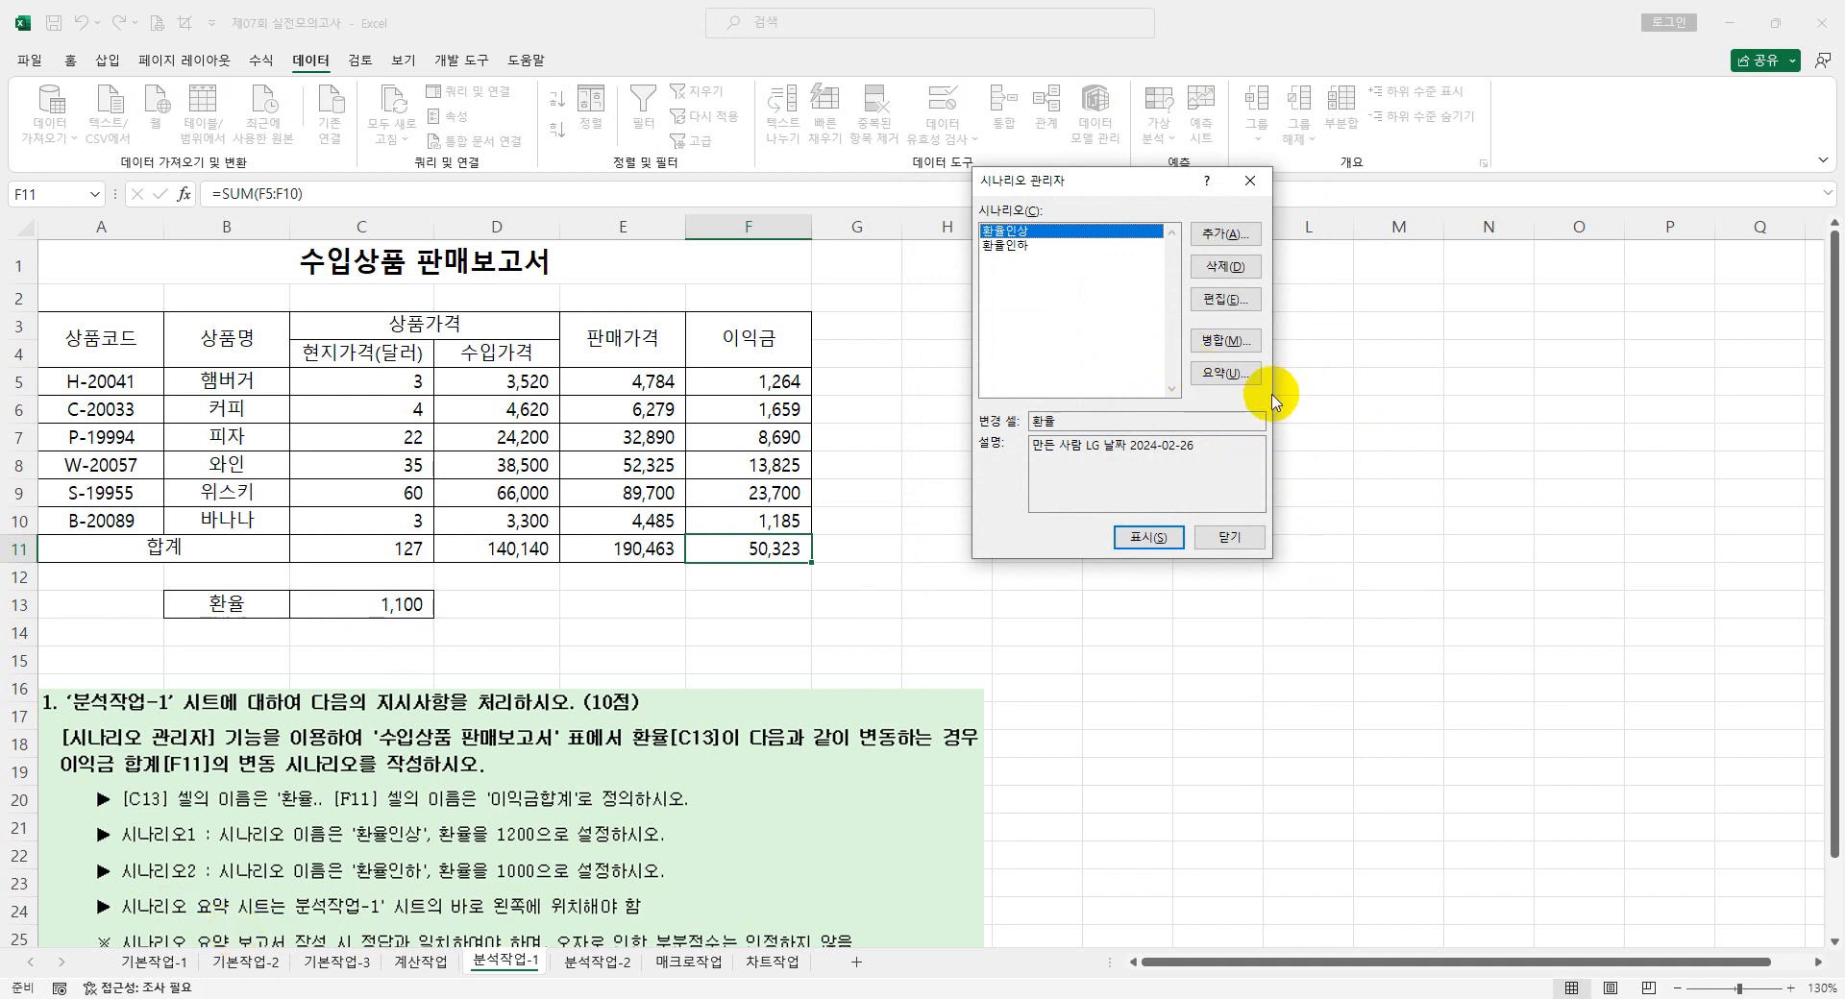
left_click(1225, 375)
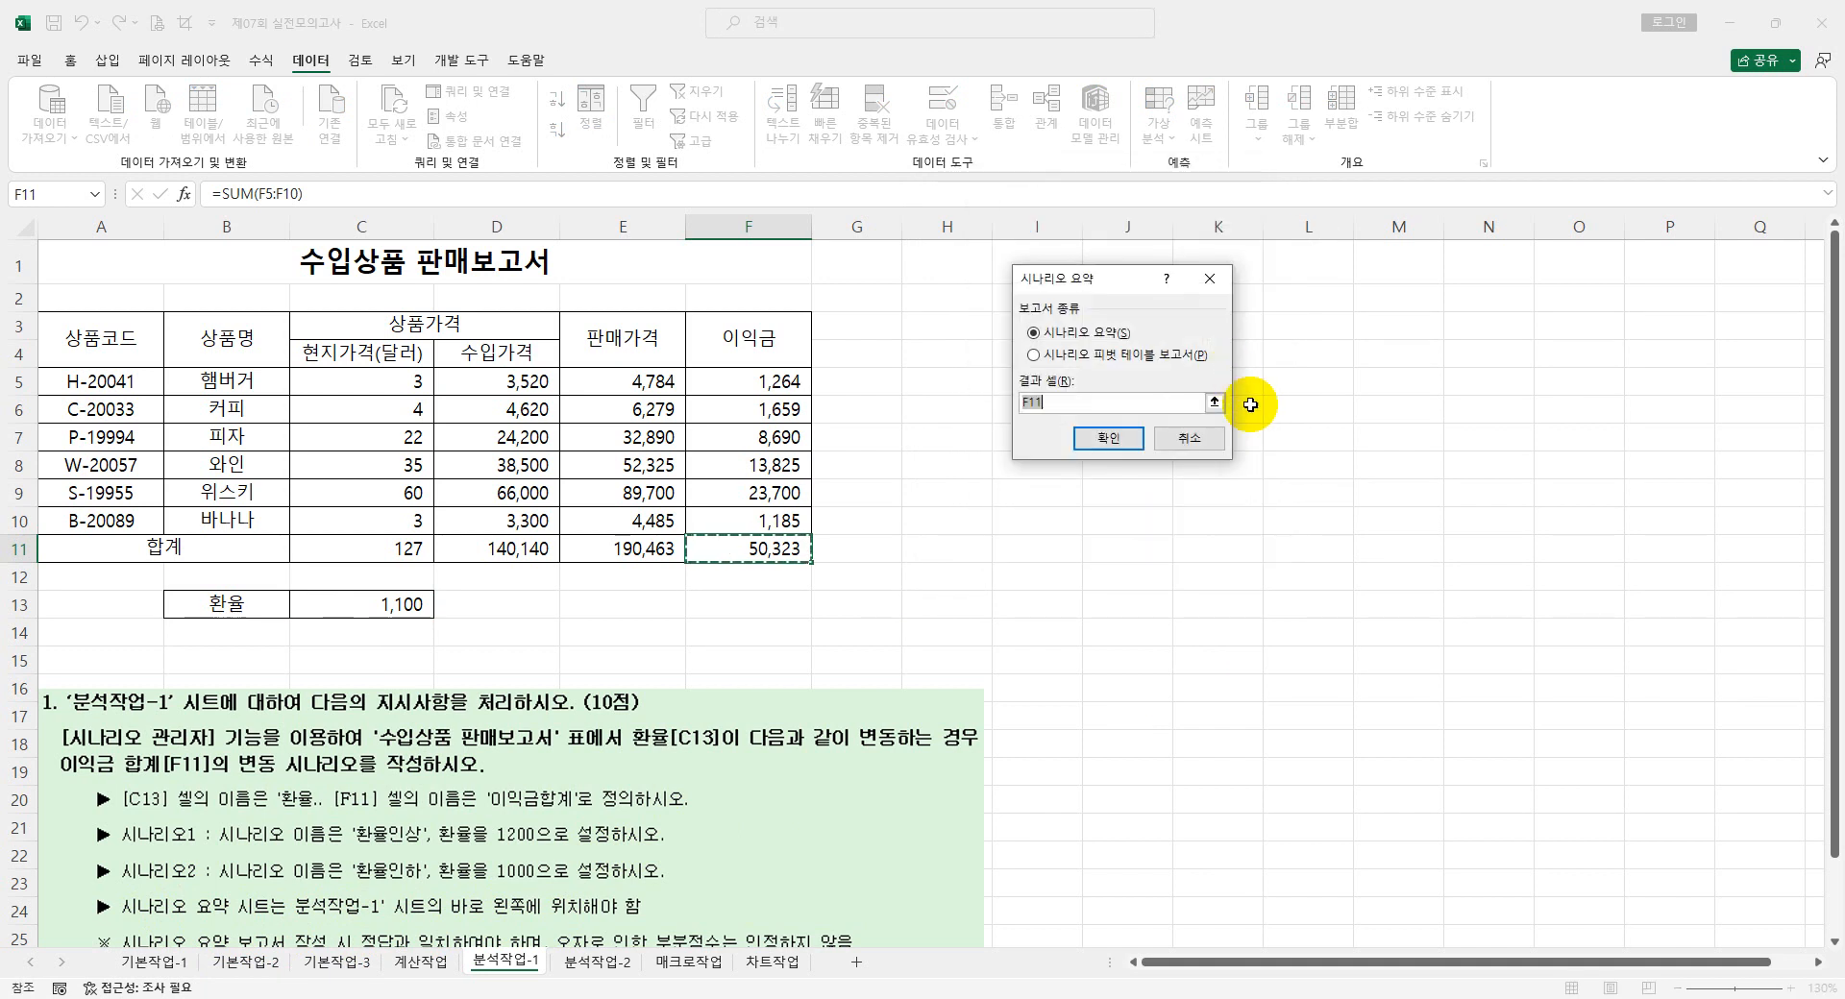
left_click_drag(1015, 363, 1083, 392)
mouse_move(965, 752)
left_mouse_down()
mouse_move(861, 759)
mouse_move(910, 693)
mouse_move(972, 759)
mouse_move(1019, 702)
mouse_move(1063, 707)
left_mouse_up()
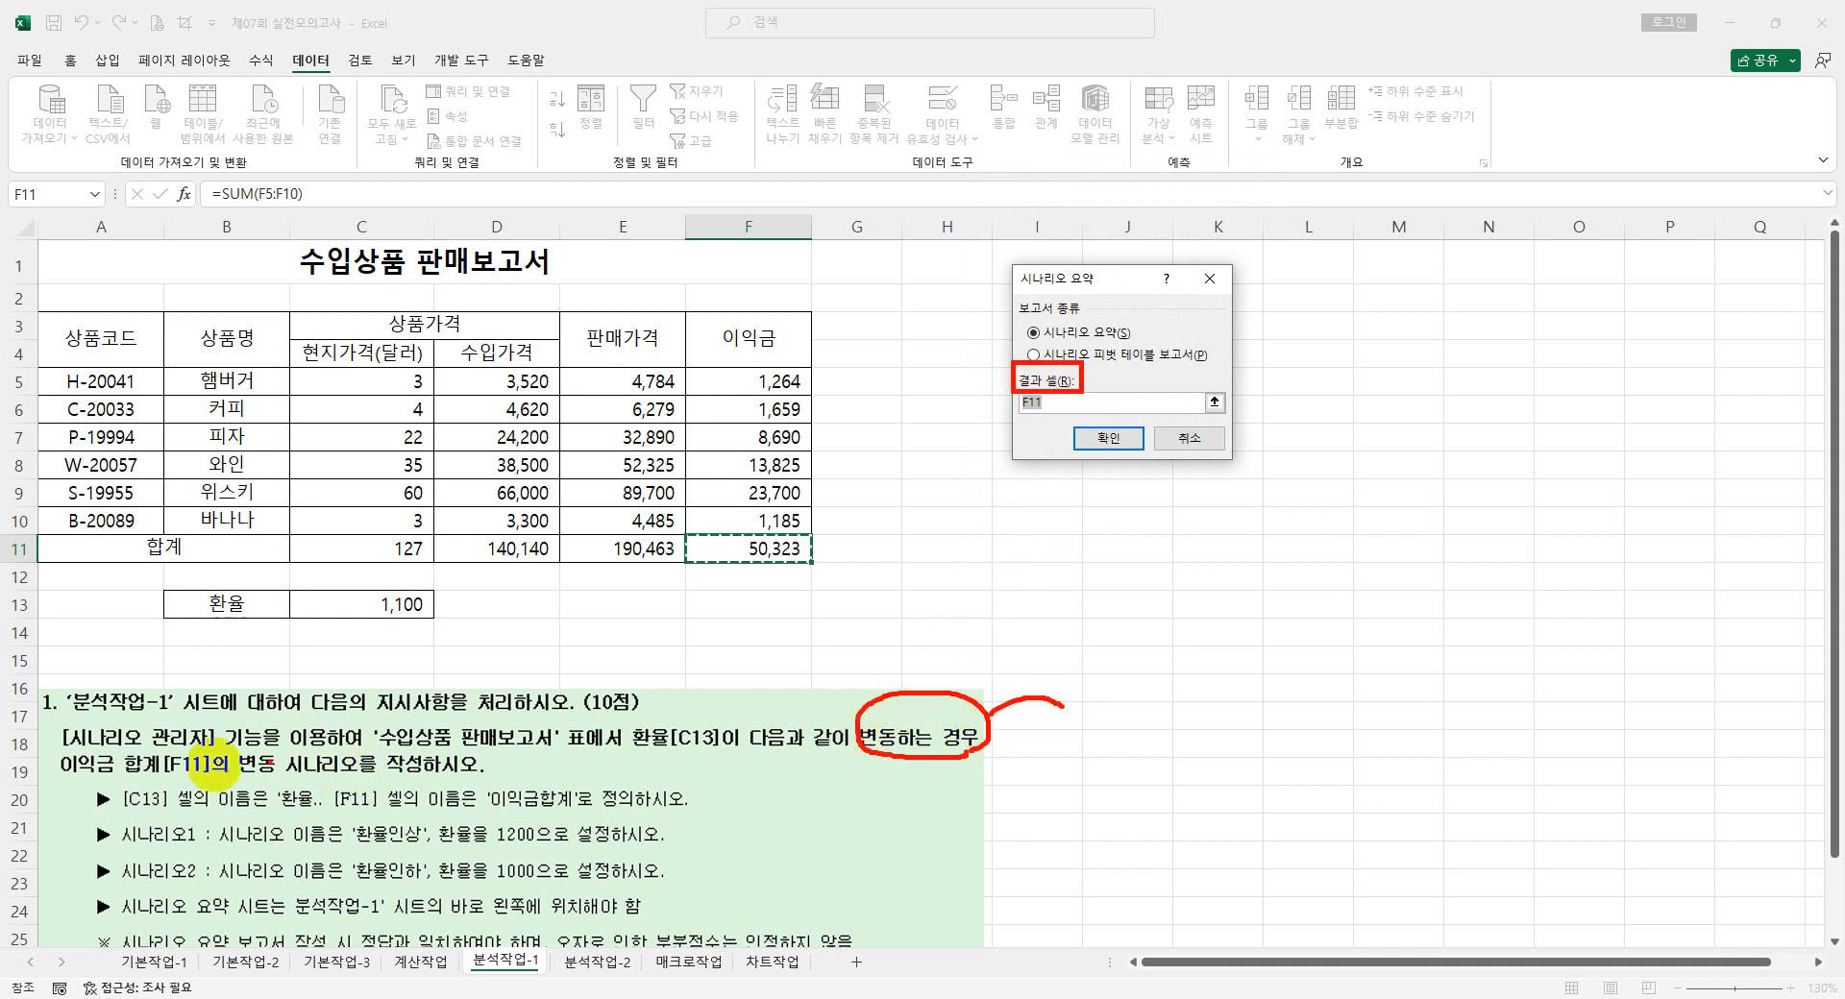
left_click_drag(161, 747, 217, 788)
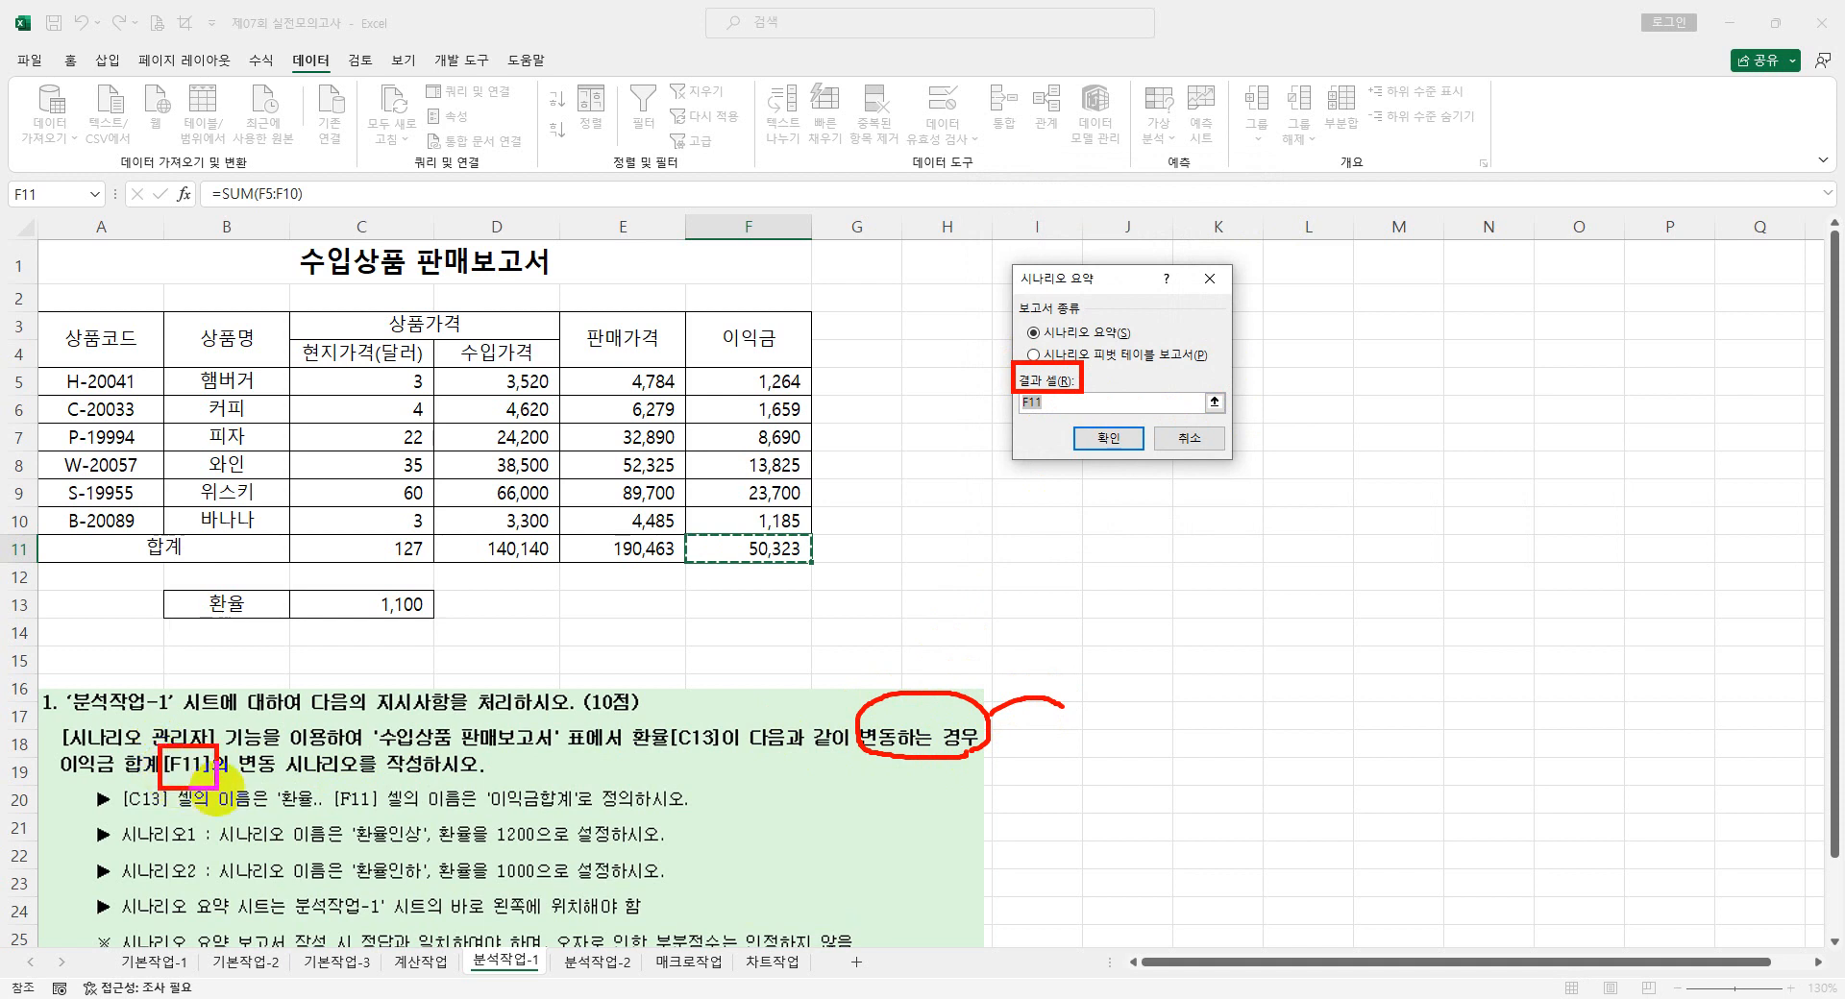
key("Escape")
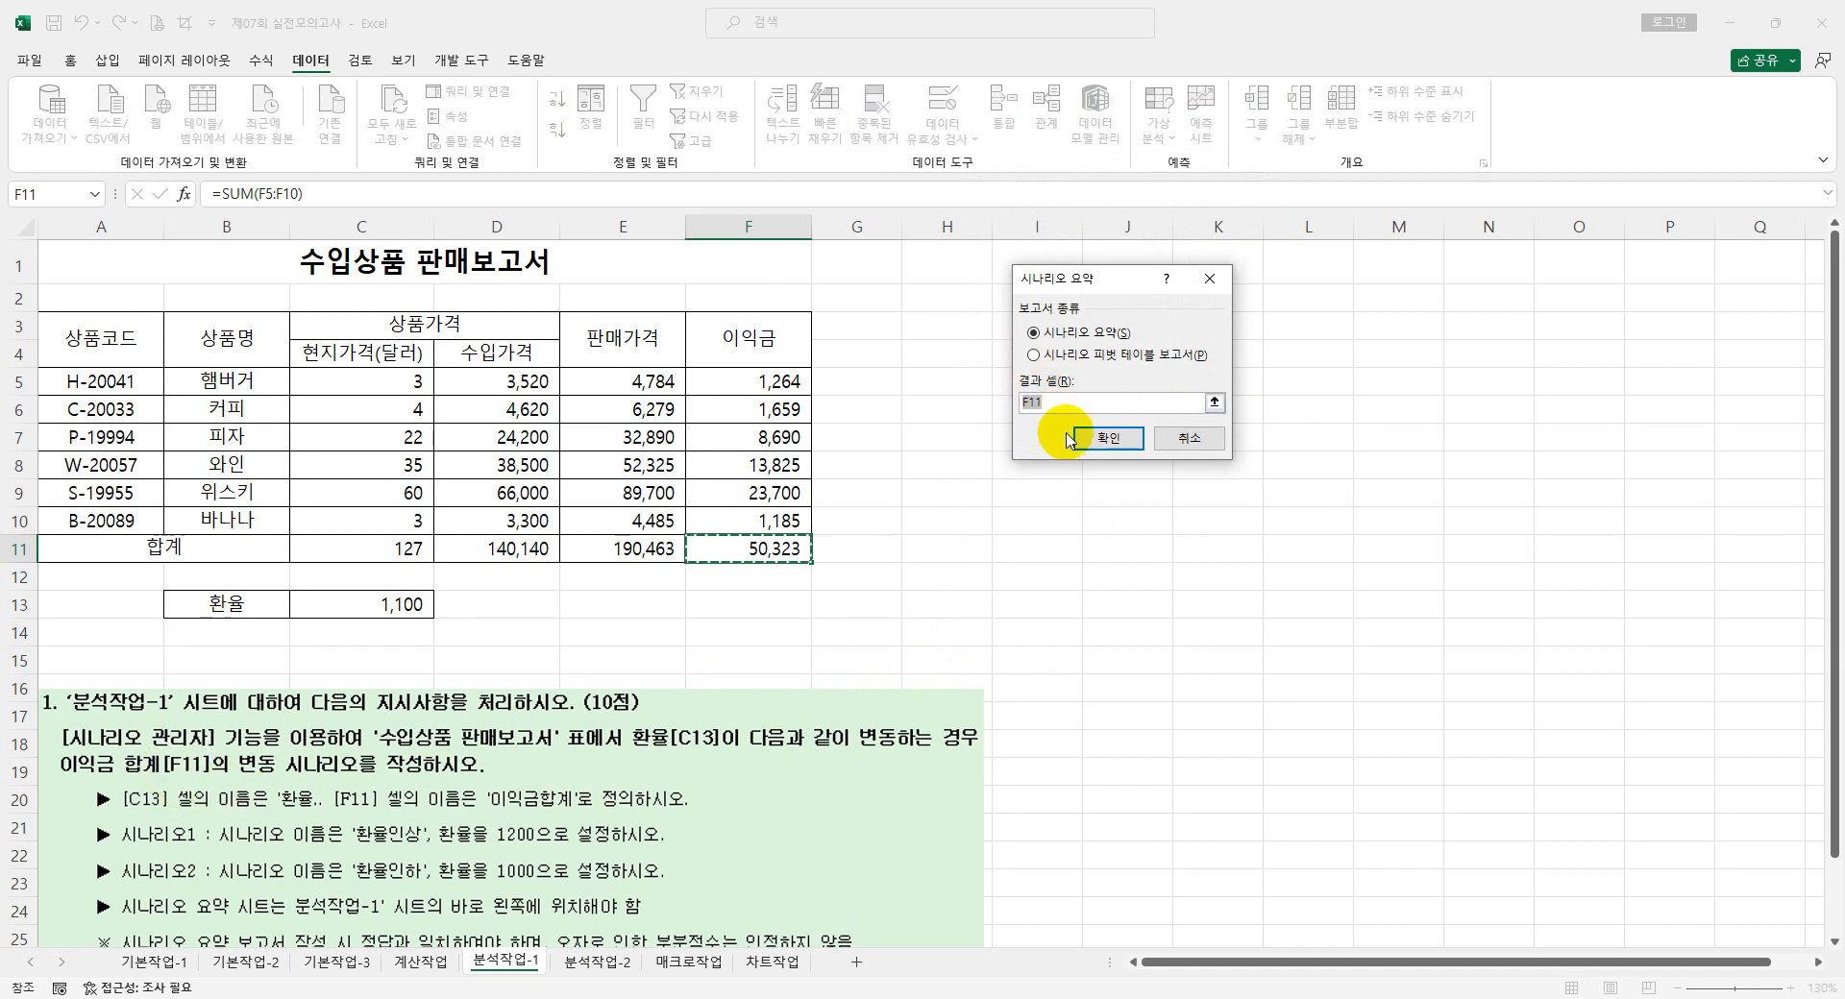
left_click(1109, 438)
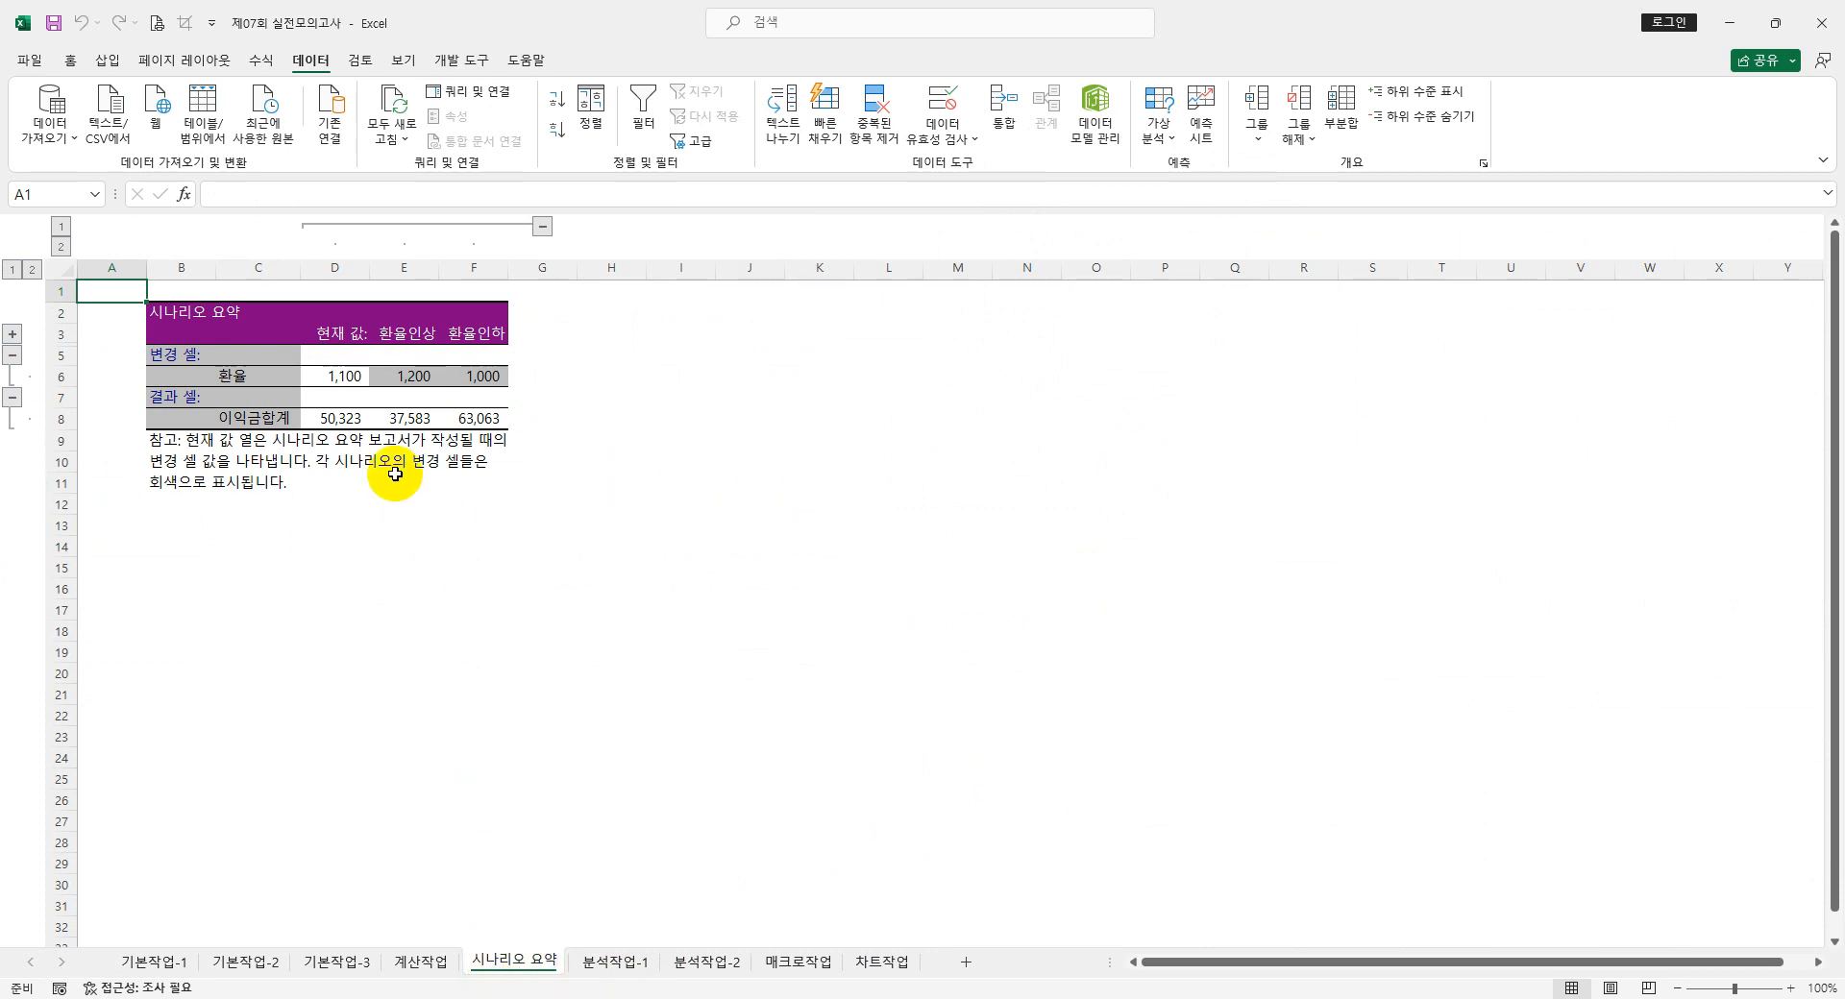
mouse_move(315, 358)
left_mouse_down()
mouse_move(365, 394)
mouse_move(509, 392)
left_mouse_up()
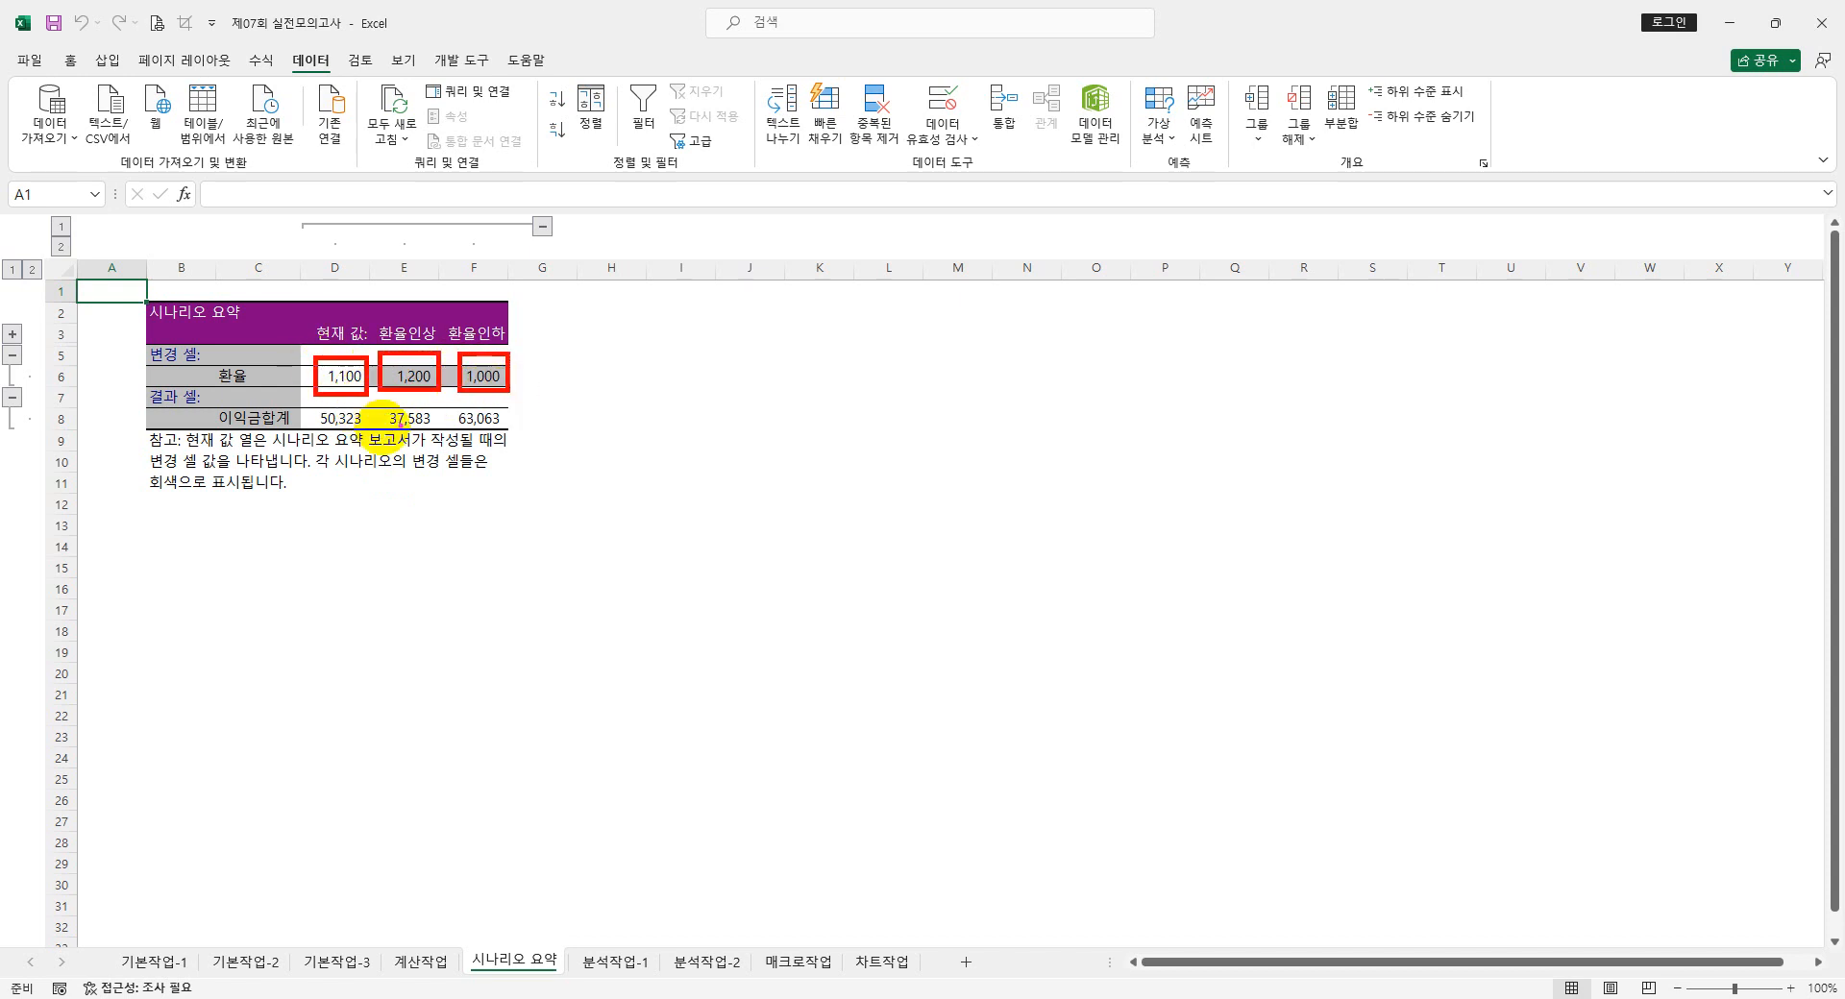
mouse_move(313, 404)
left_mouse_down()
mouse_move(372, 430)
mouse_move(504, 439)
left_mouse_up()
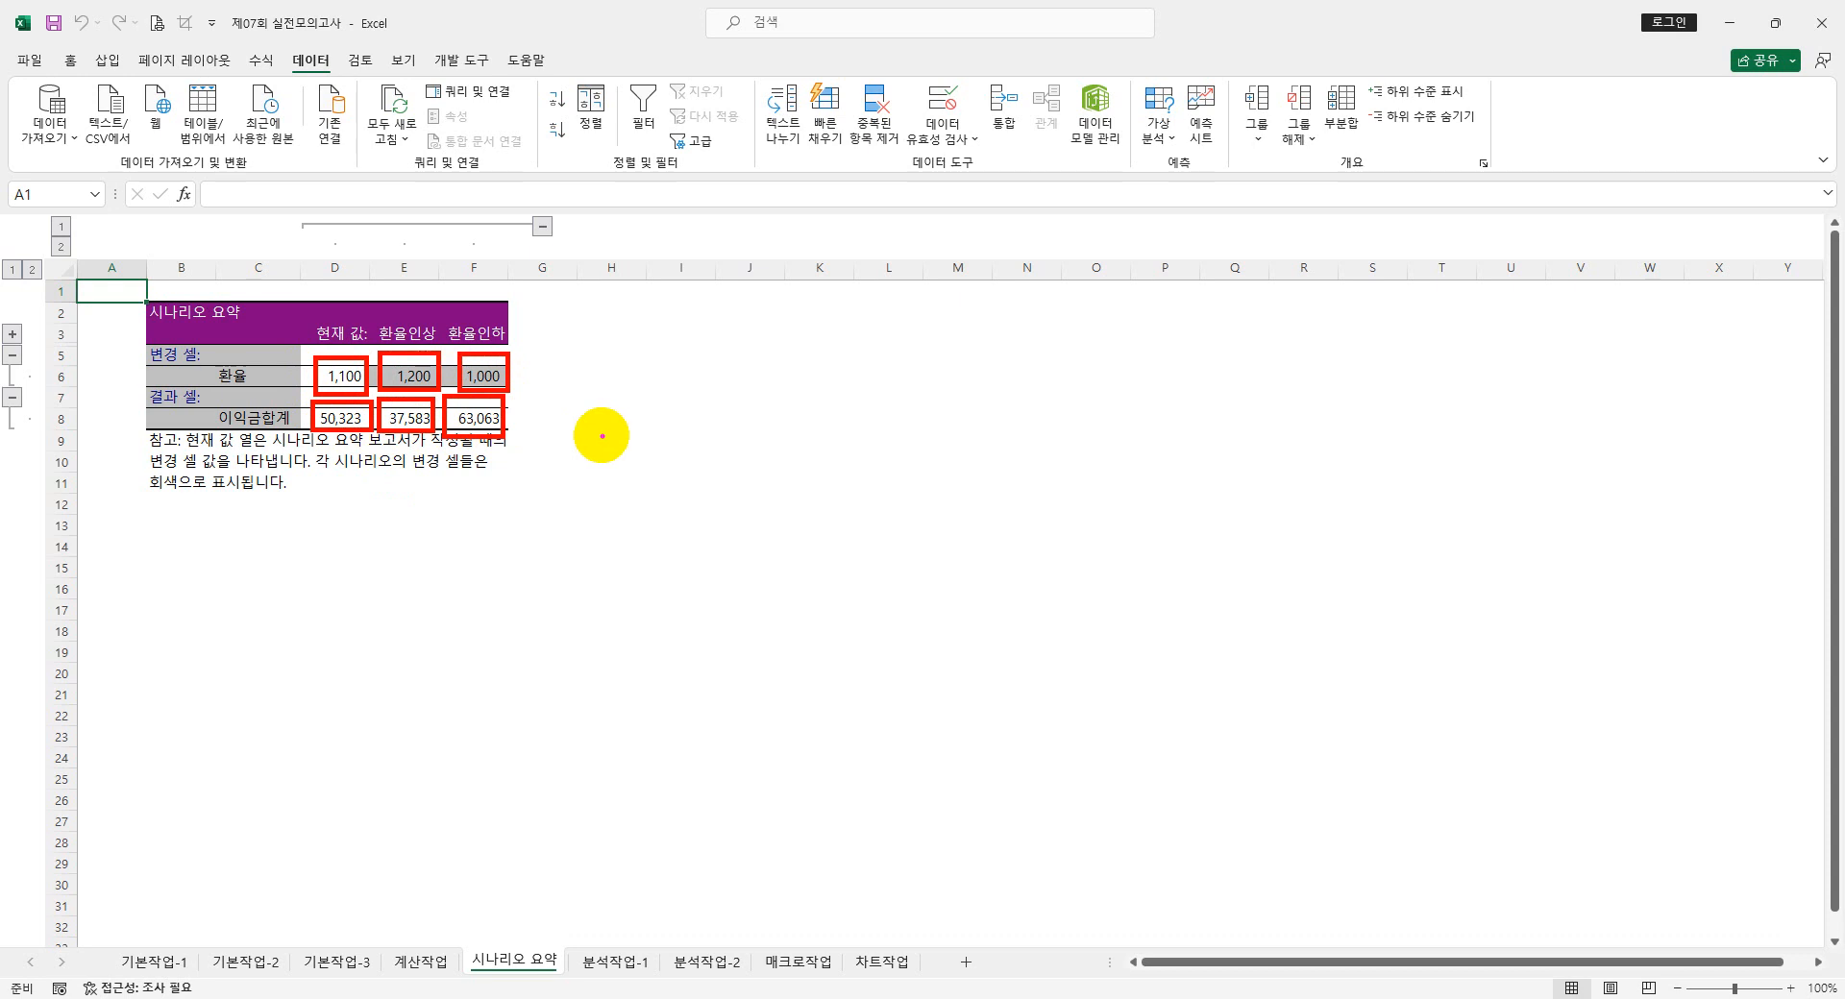
key("Escape")
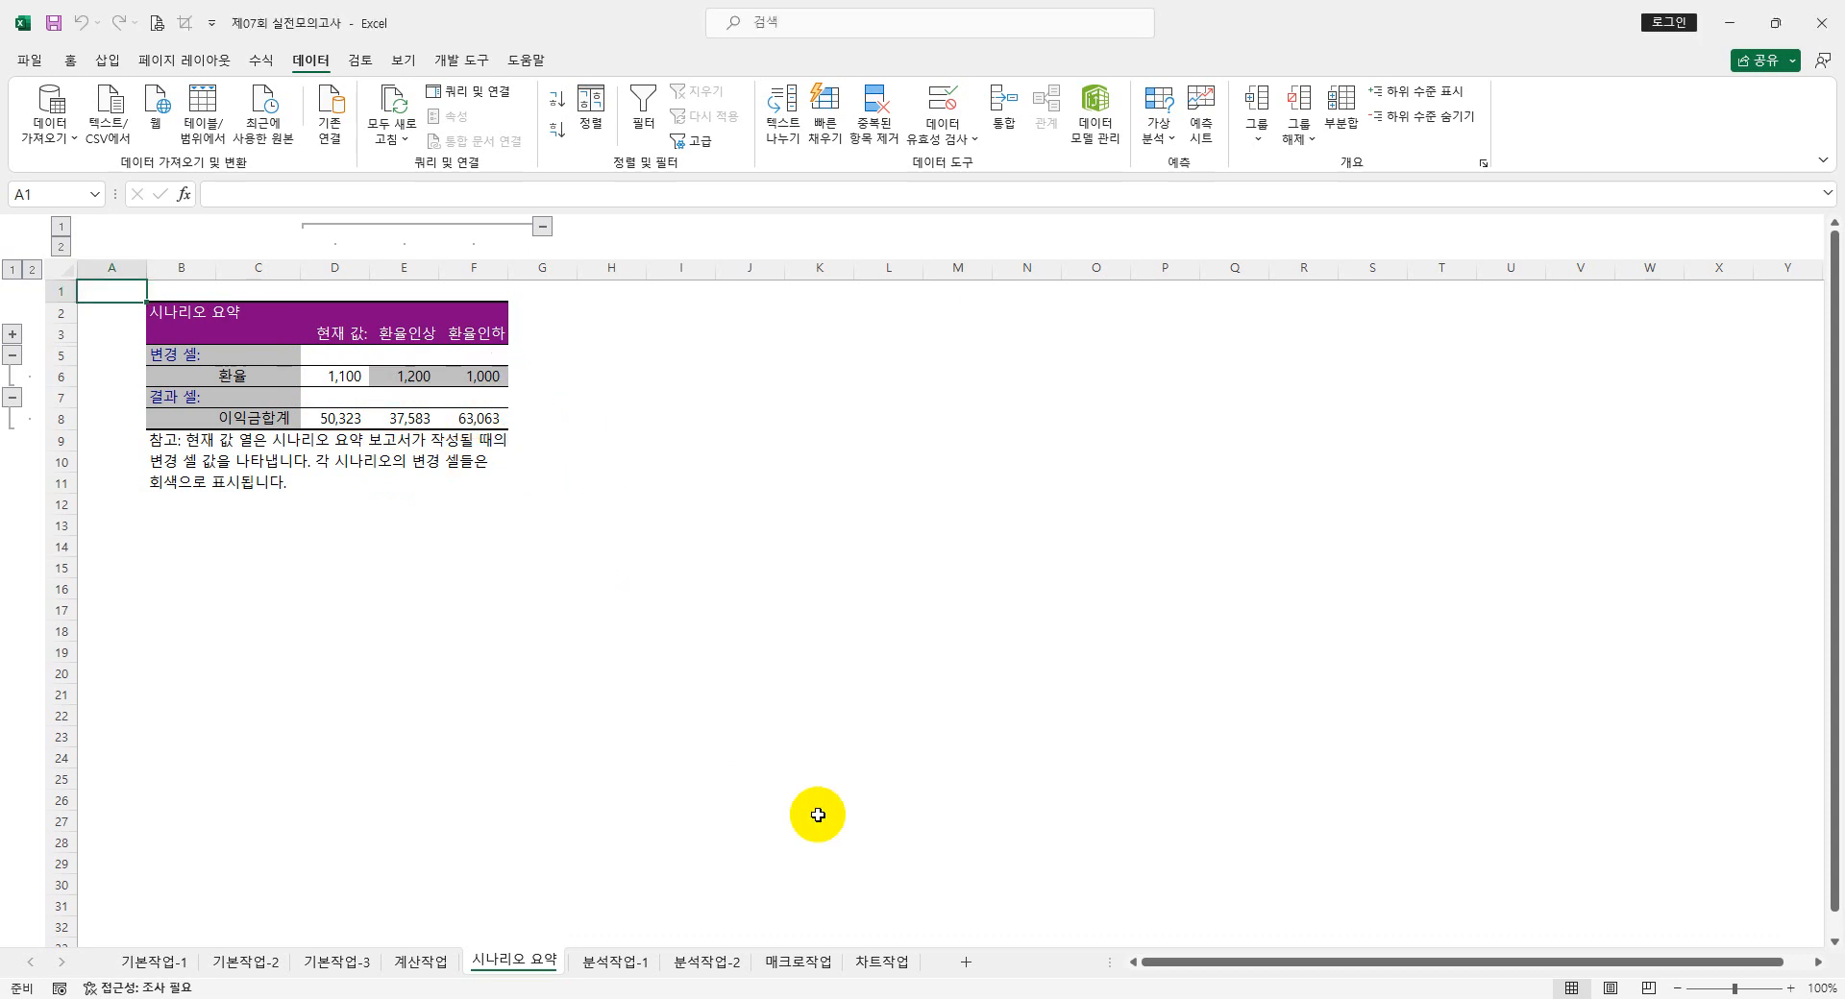
- On the 분석작업-2 sheet, sort the course table A3:F9 by 과정 in descending order
left_click(706, 961)
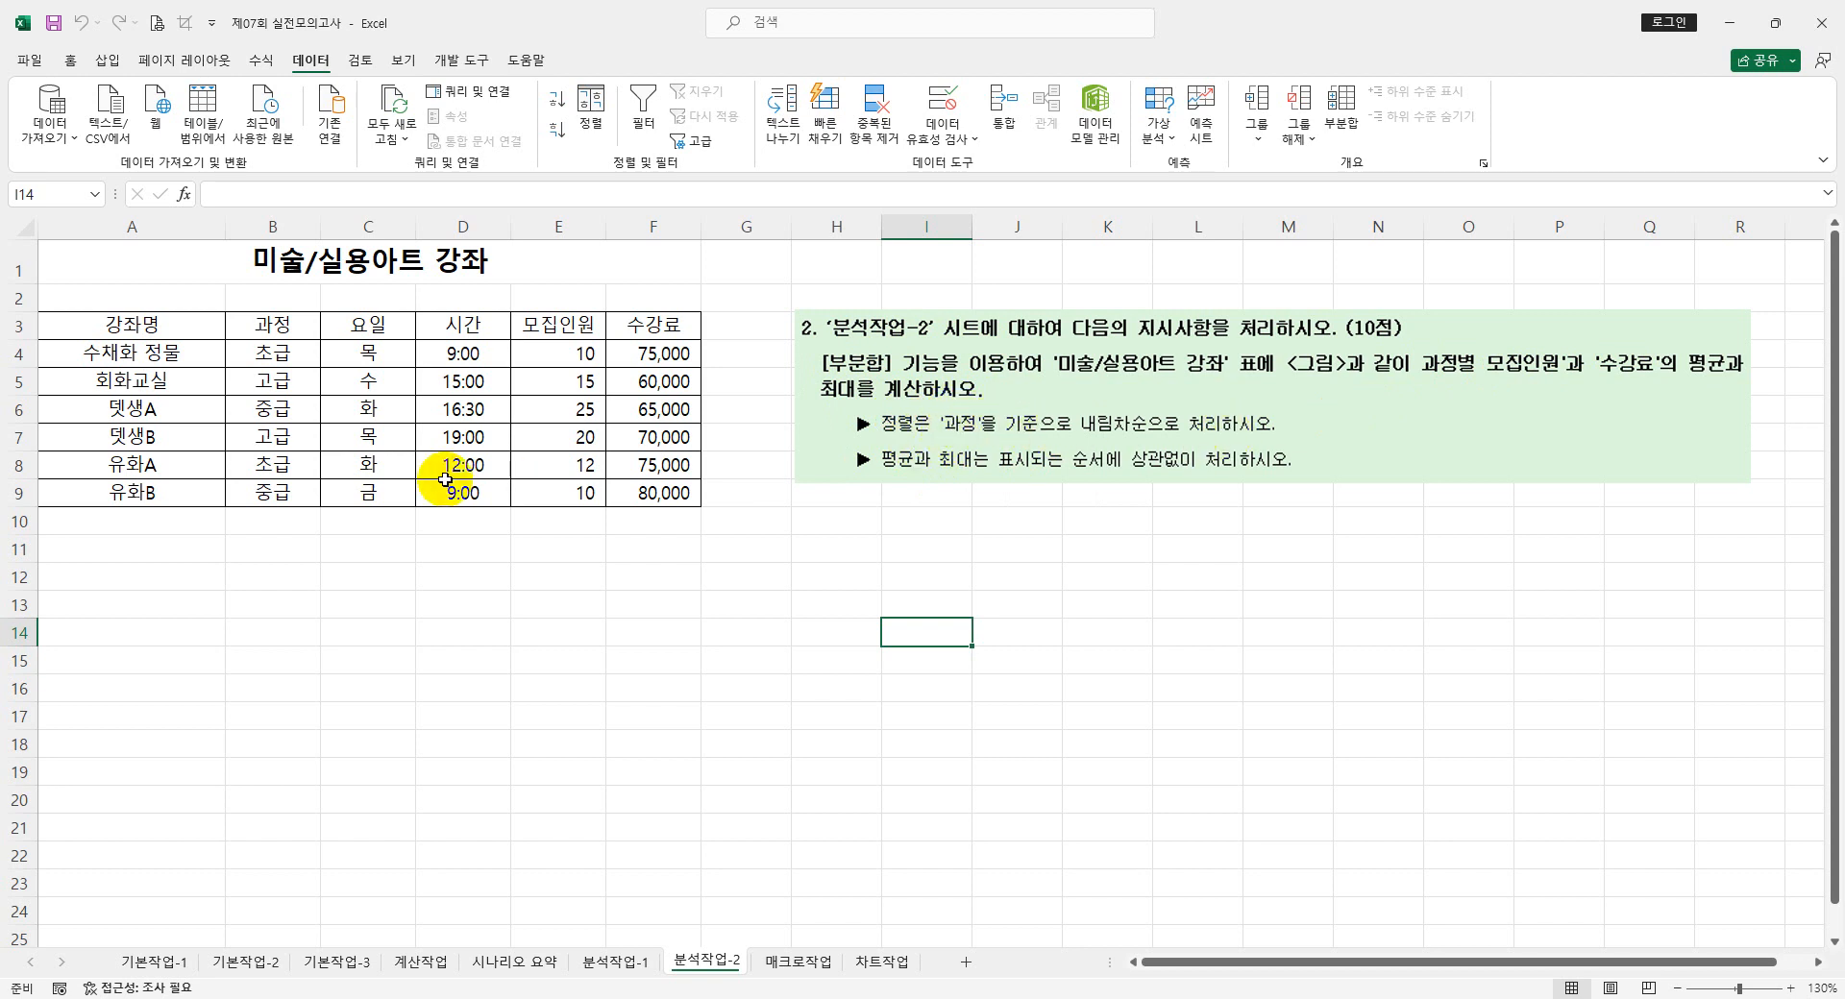
left_click_drag(139, 324, 657, 485)
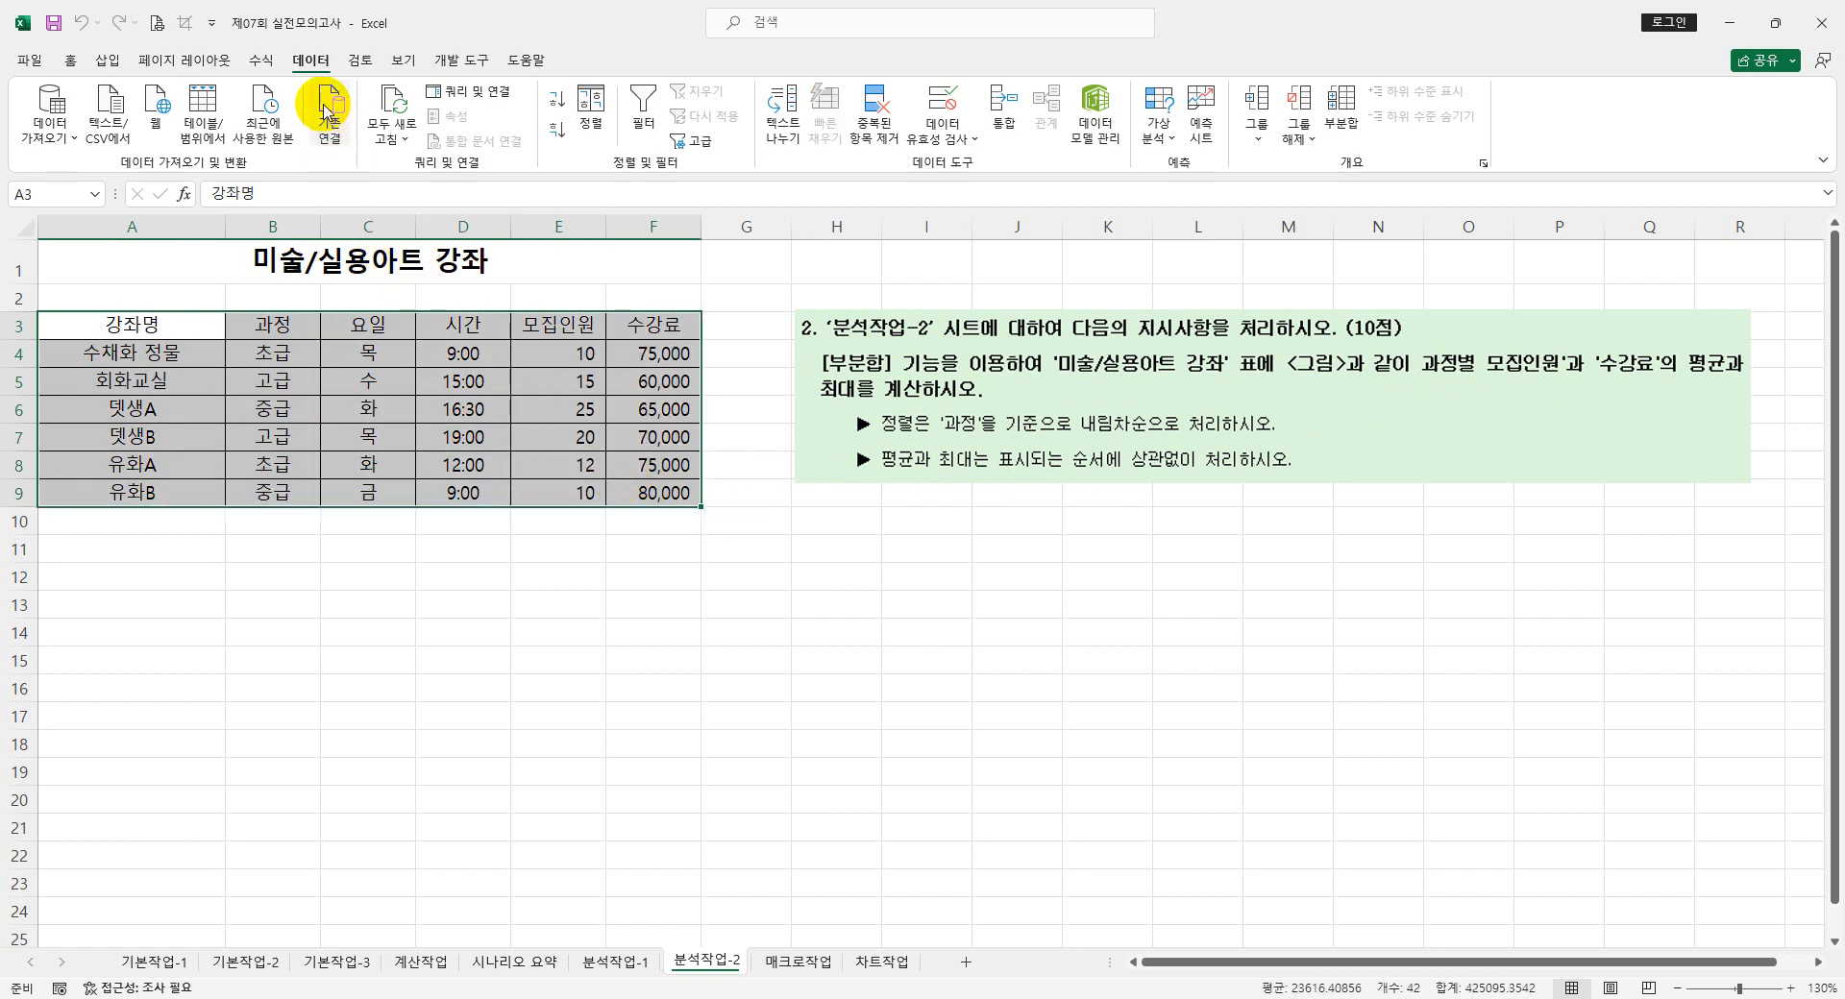
left_click(590, 113)
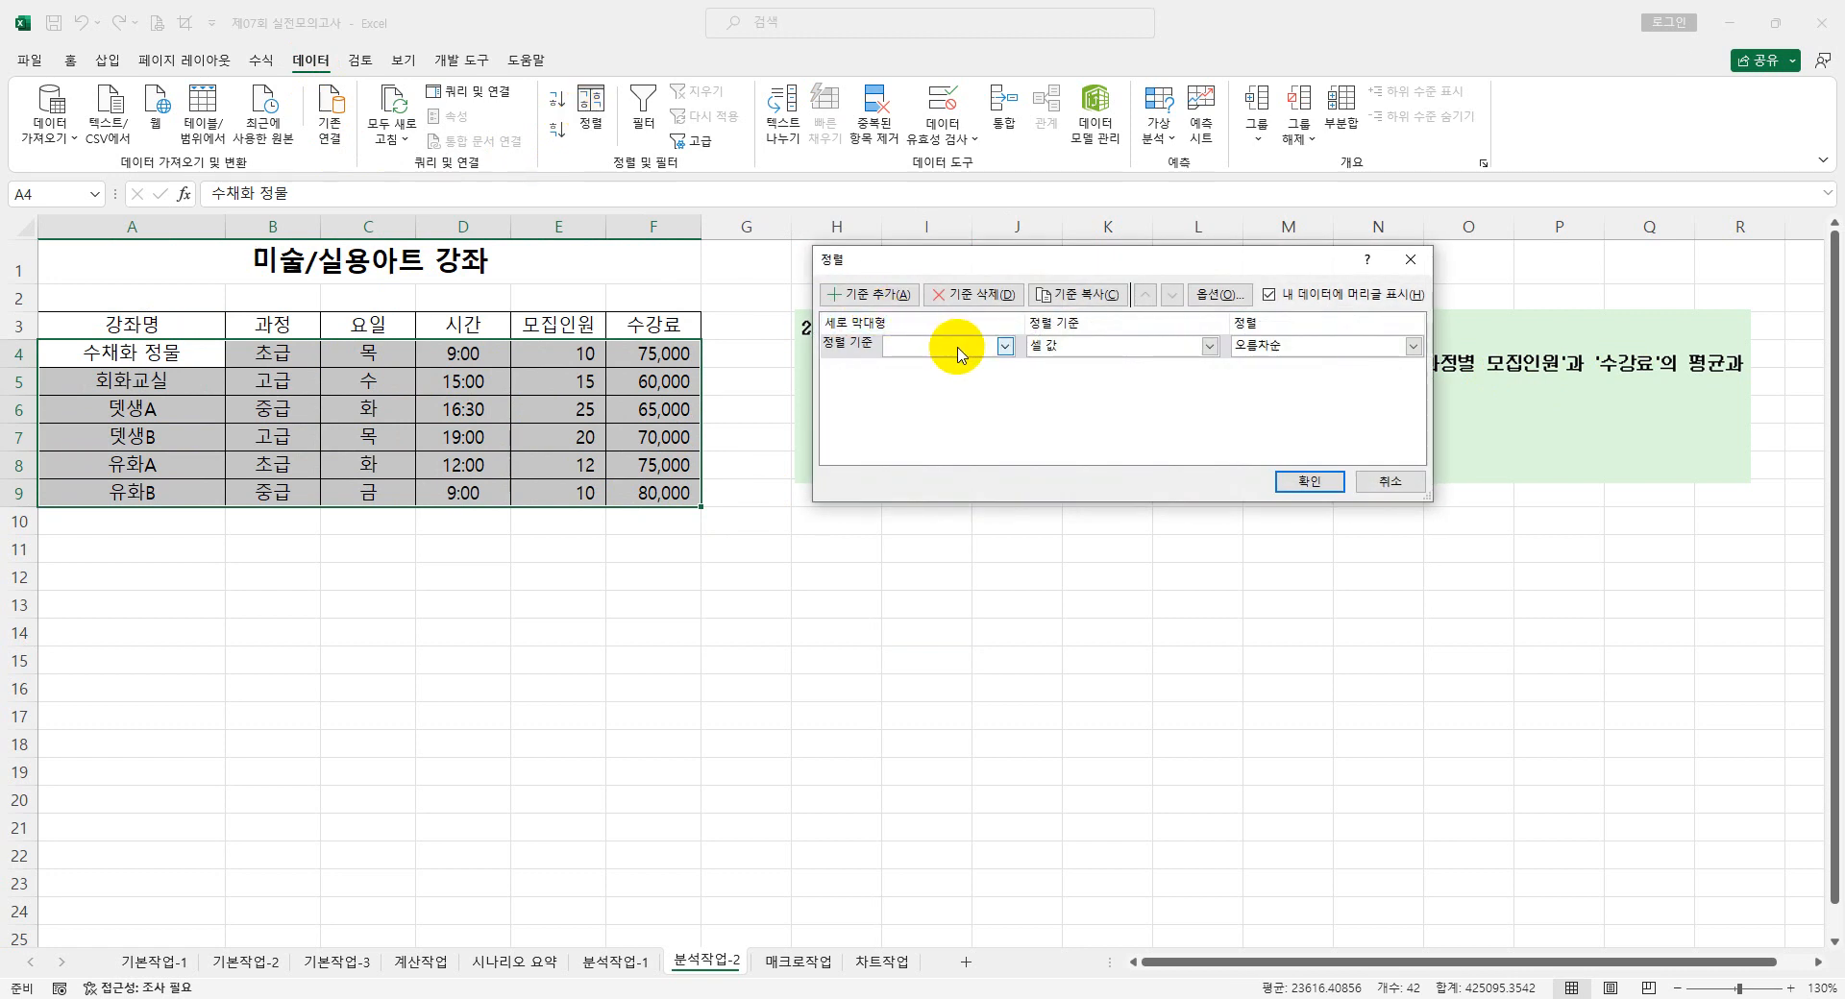
left_click(1003, 346)
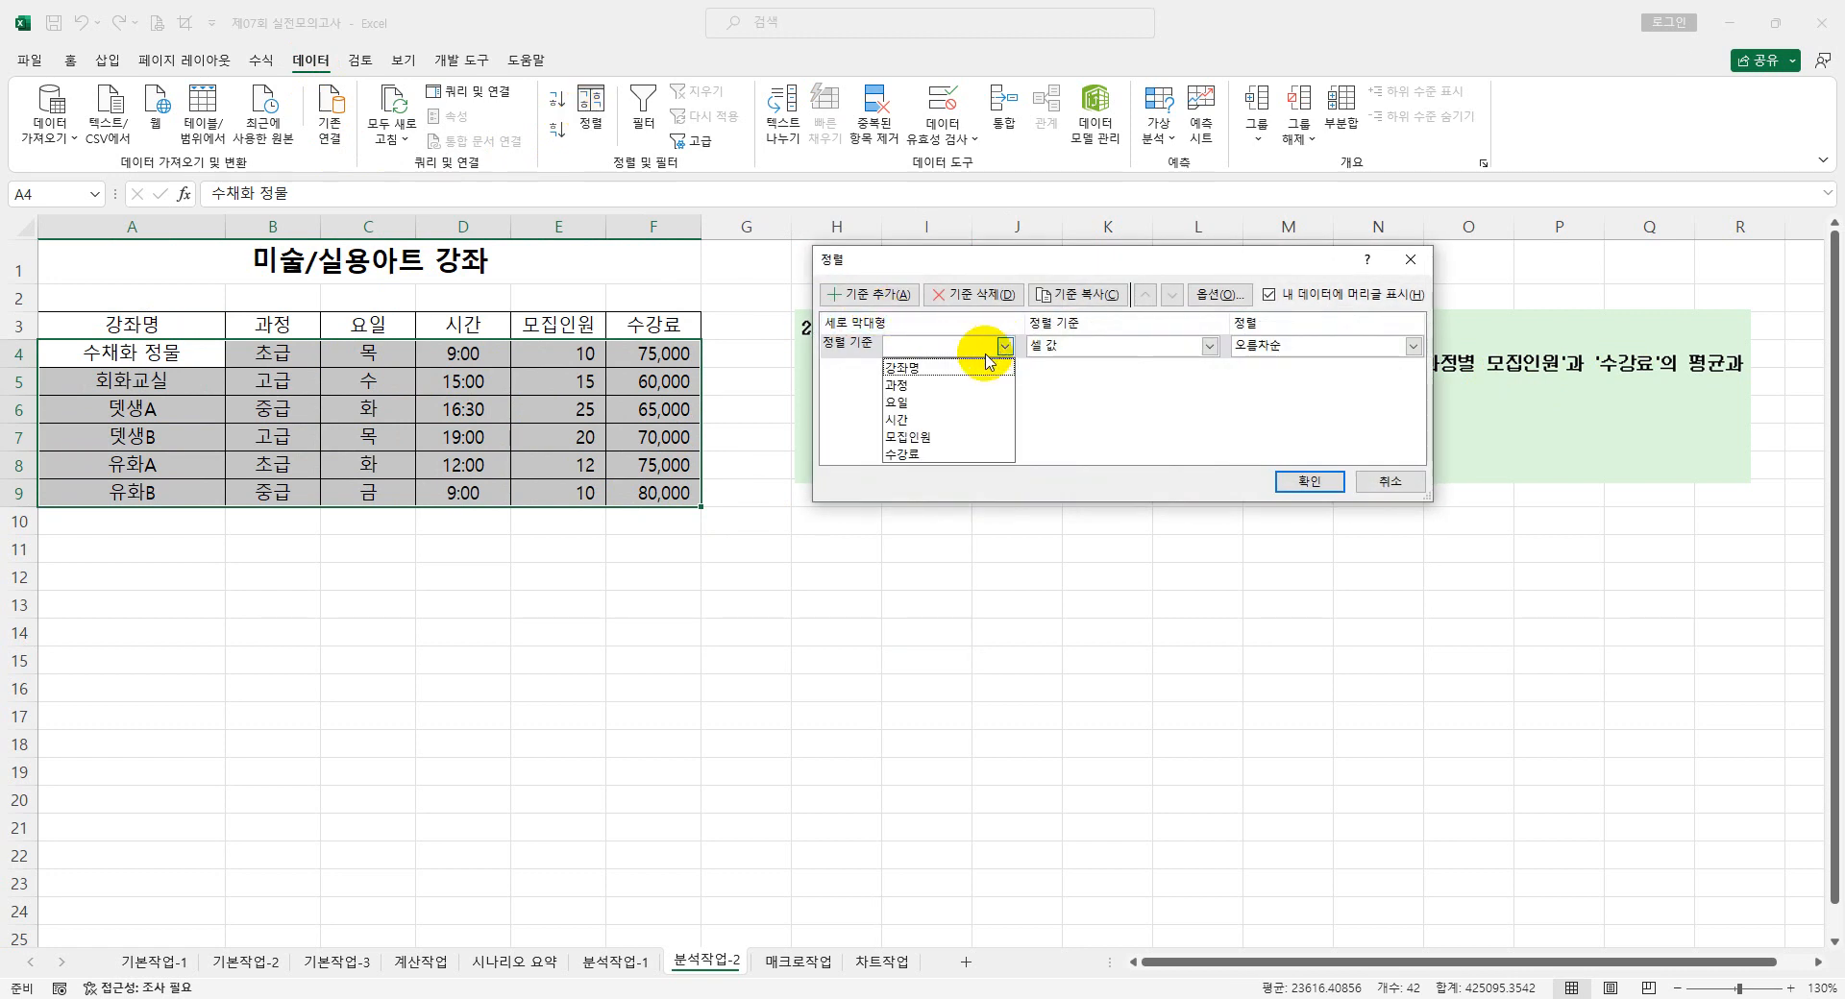
left_click(949, 379)
left_click_drag(1050, 267, 743, 517)
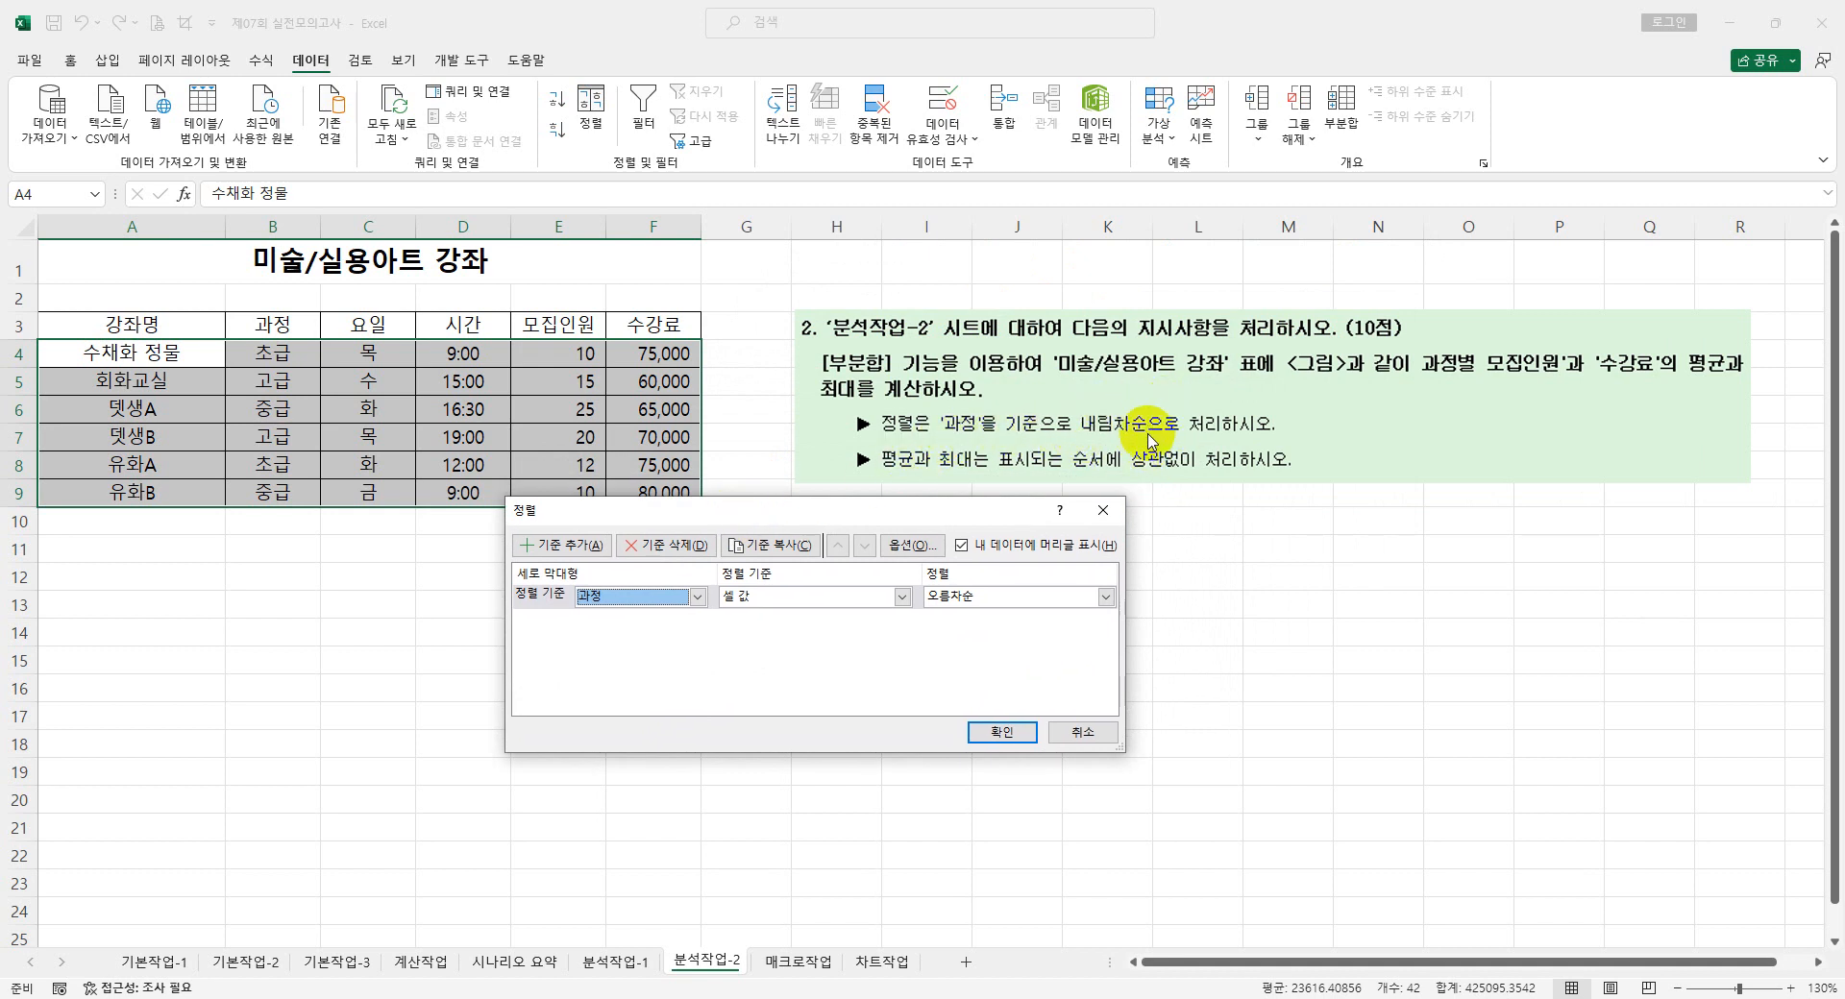
left_click(1105, 597)
left_click(1004, 638)
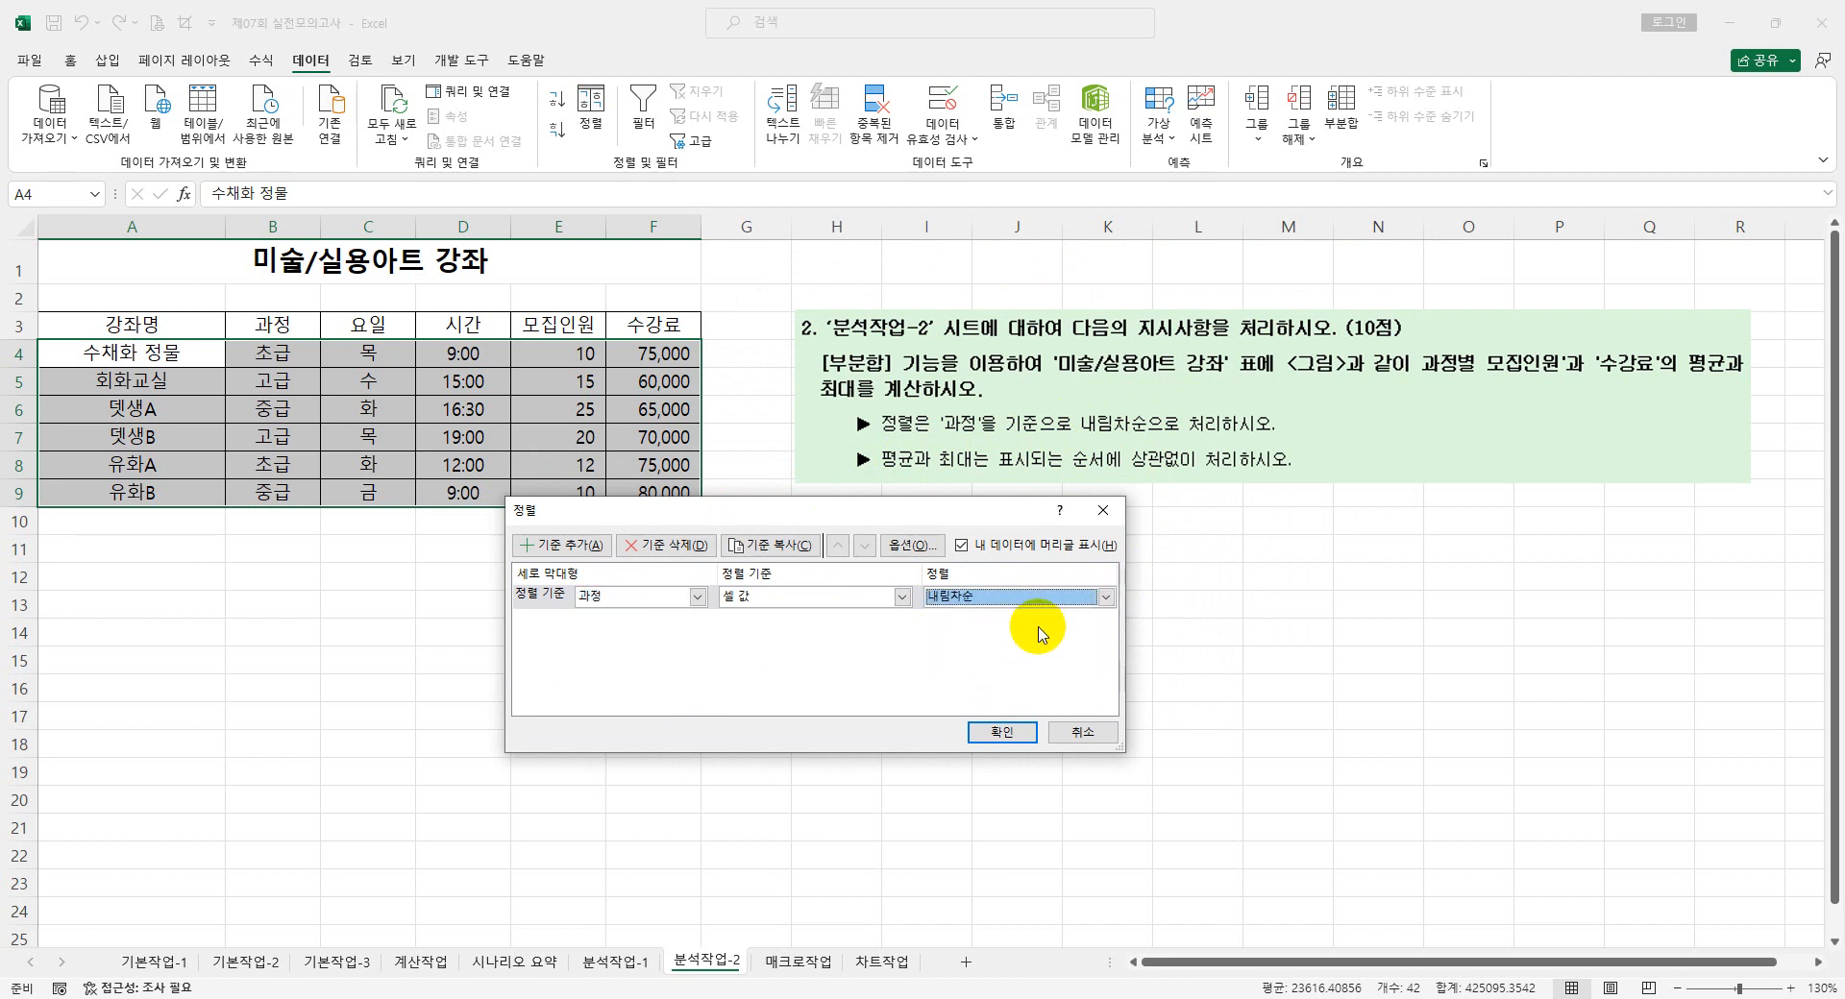
left_click(1013, 736)
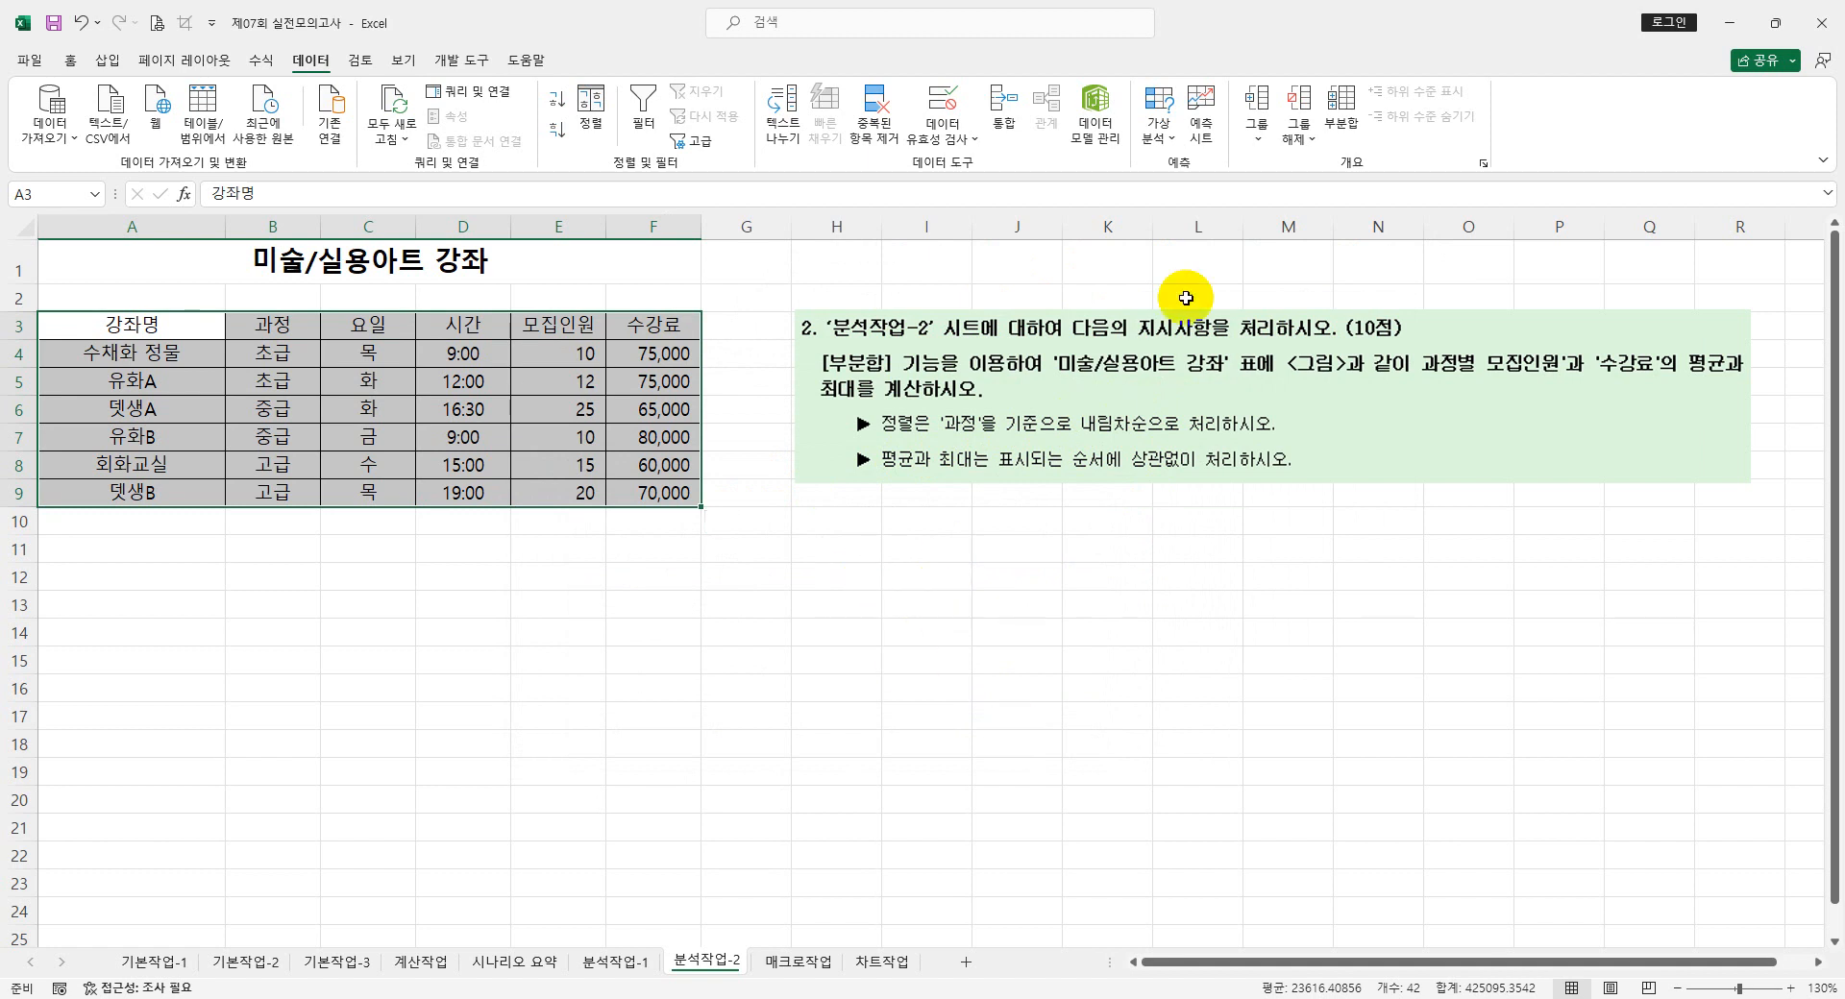
- Add subtotals to the course table grouped by 과정, using the 평균 function on 모집인원 and 수강료
left_click(1354, 127)
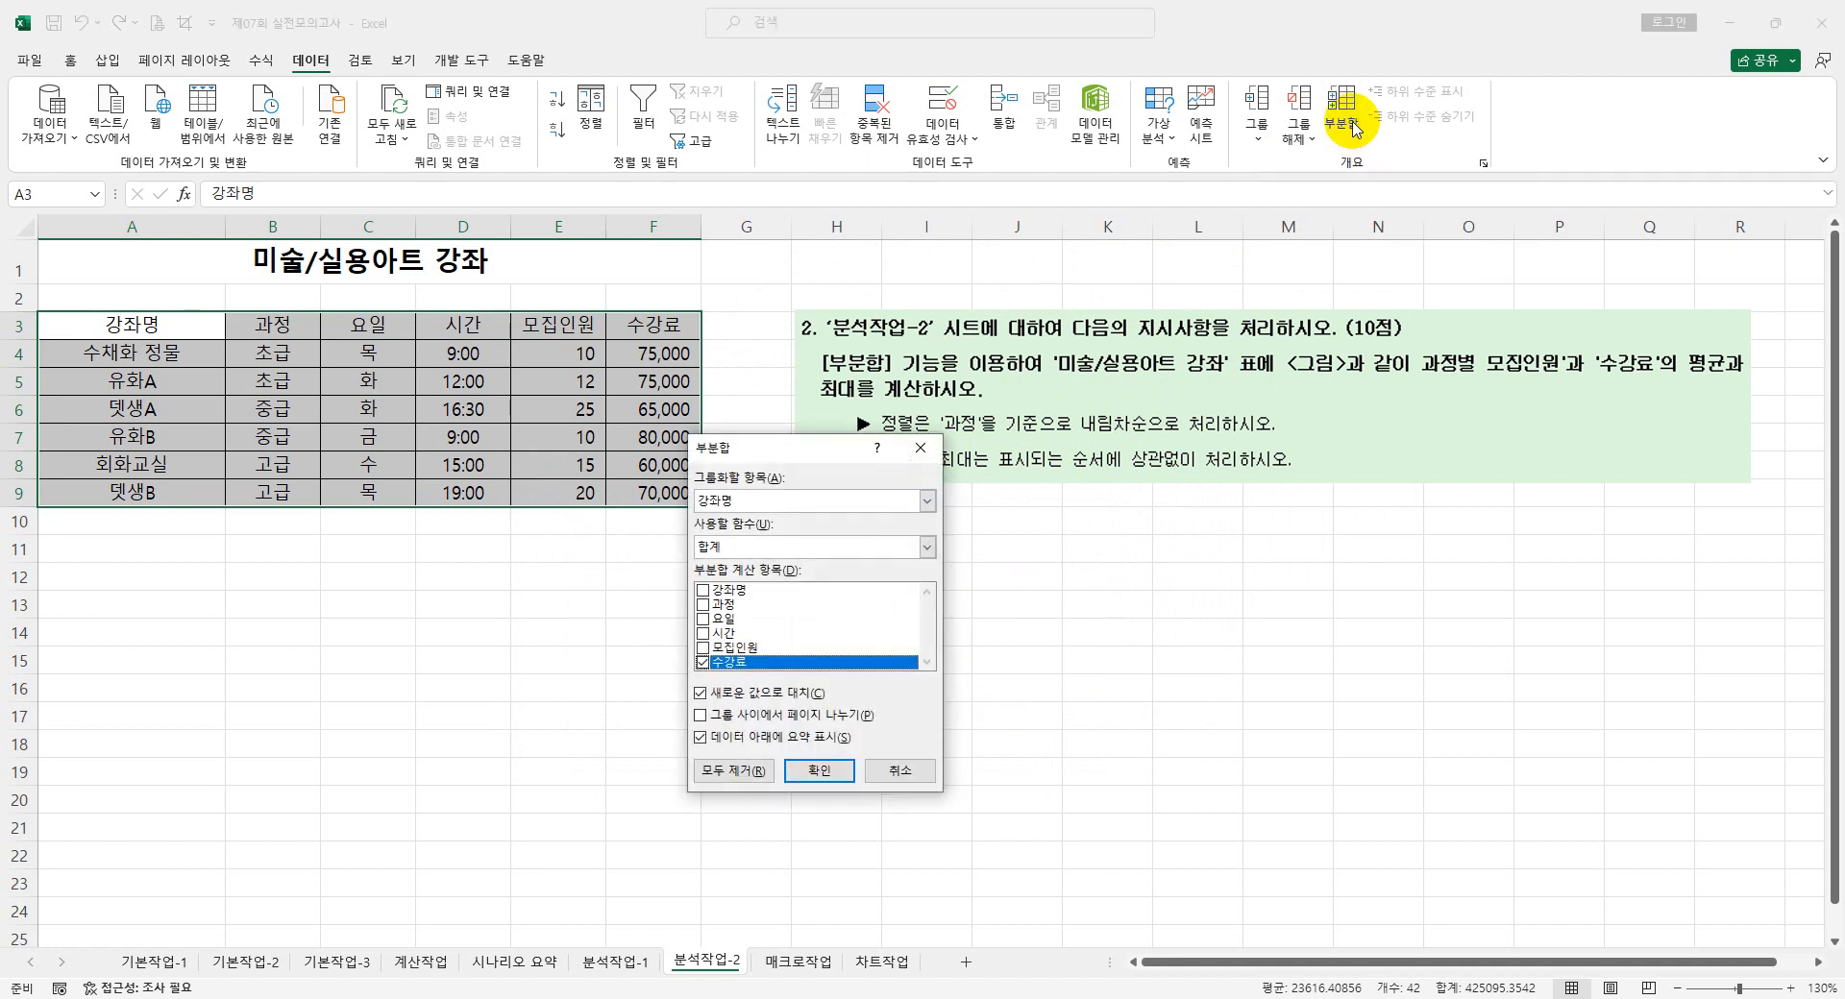
left_click_drag(794, 454, 728, 505)
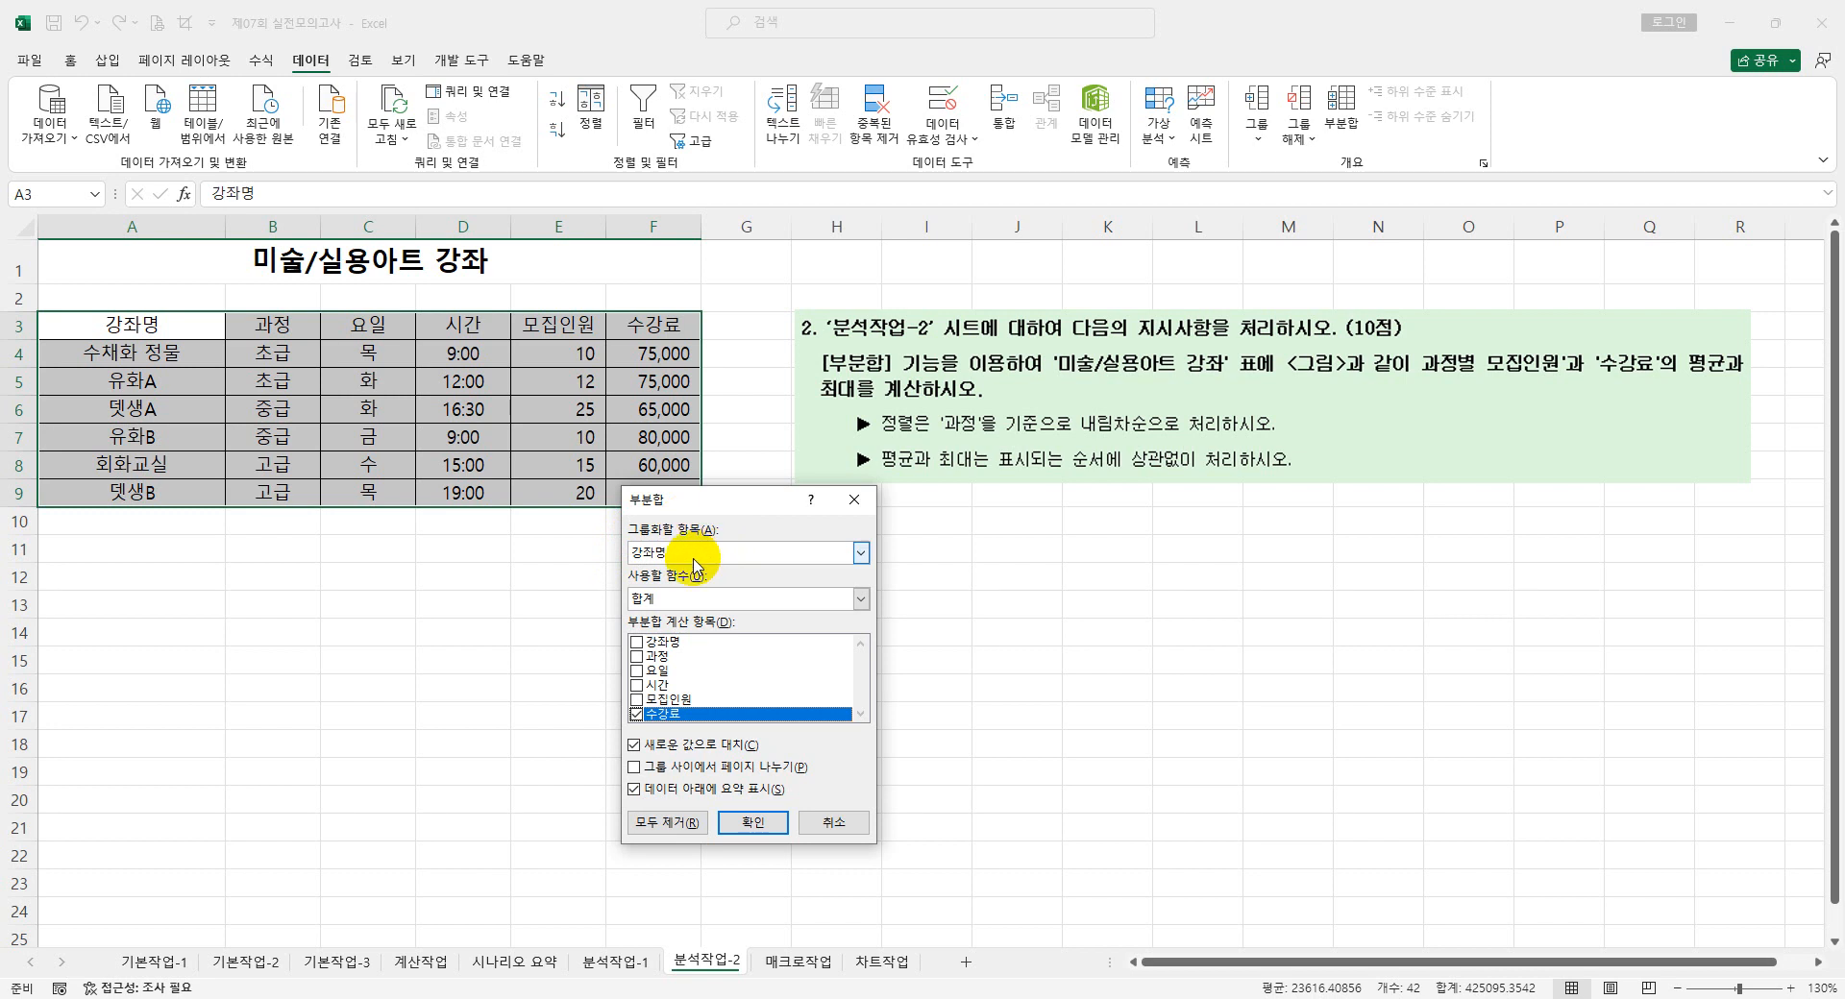
left_click(859, 553)
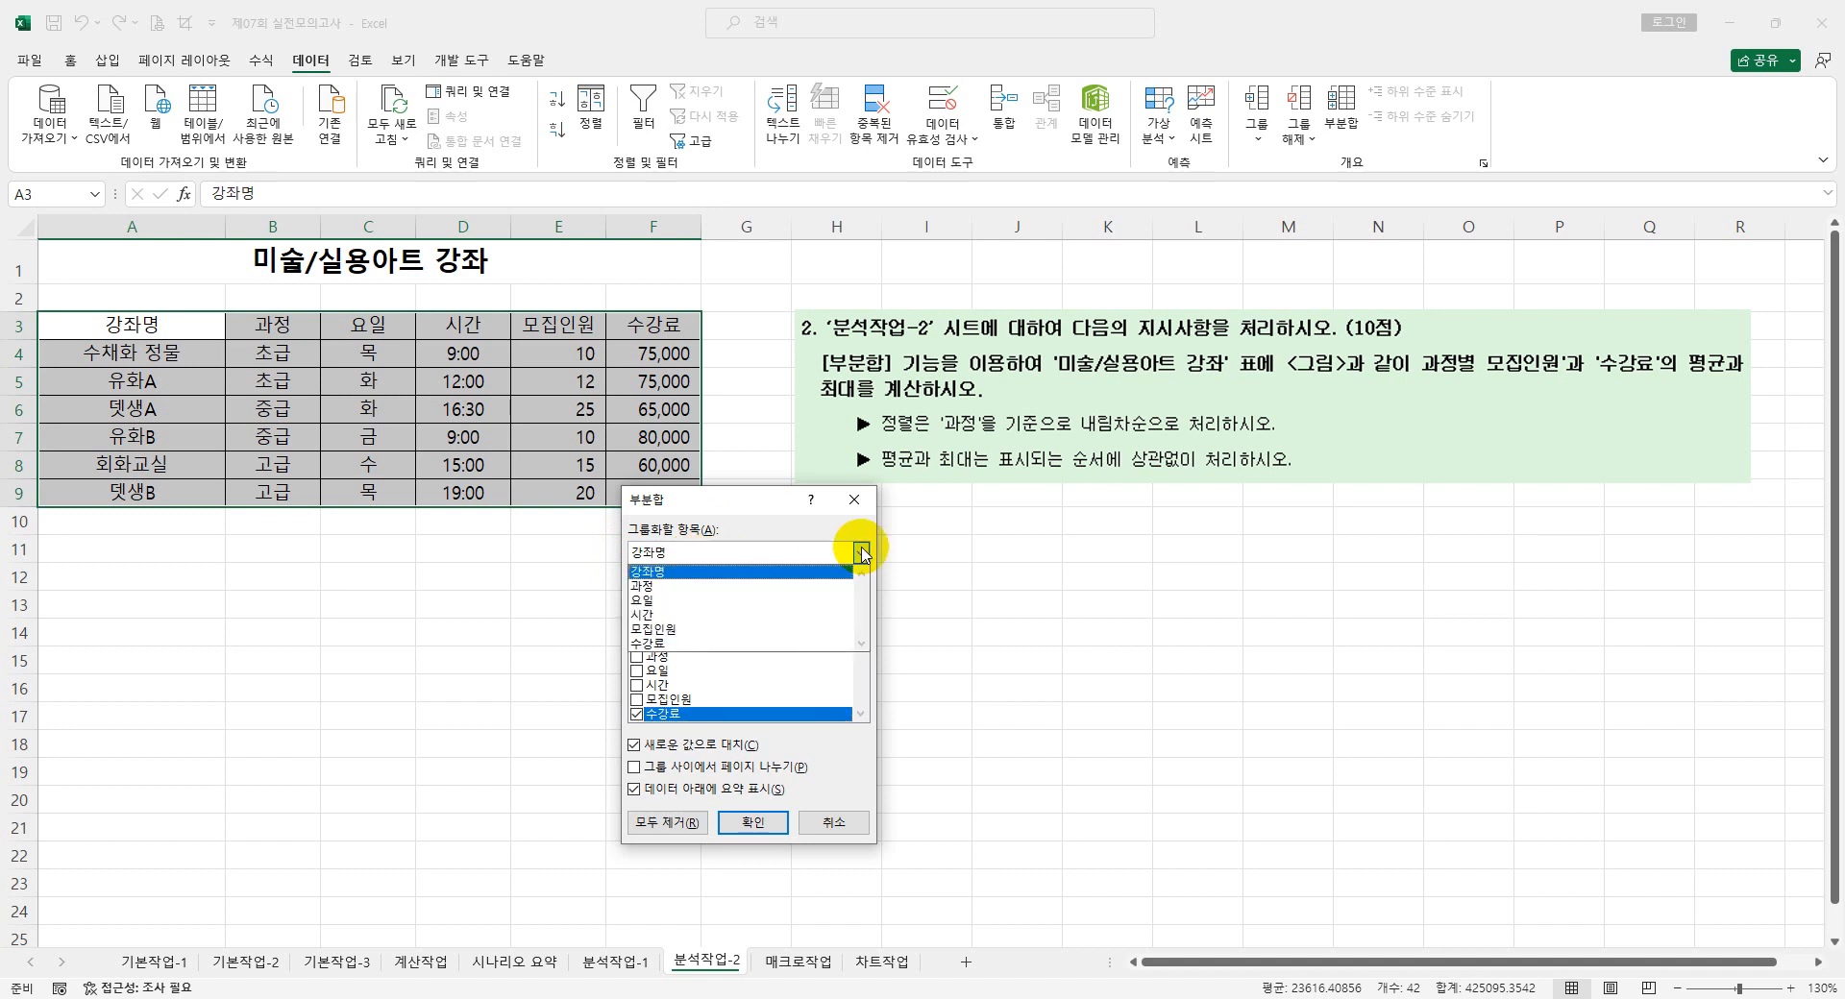
left_click(680, 588)
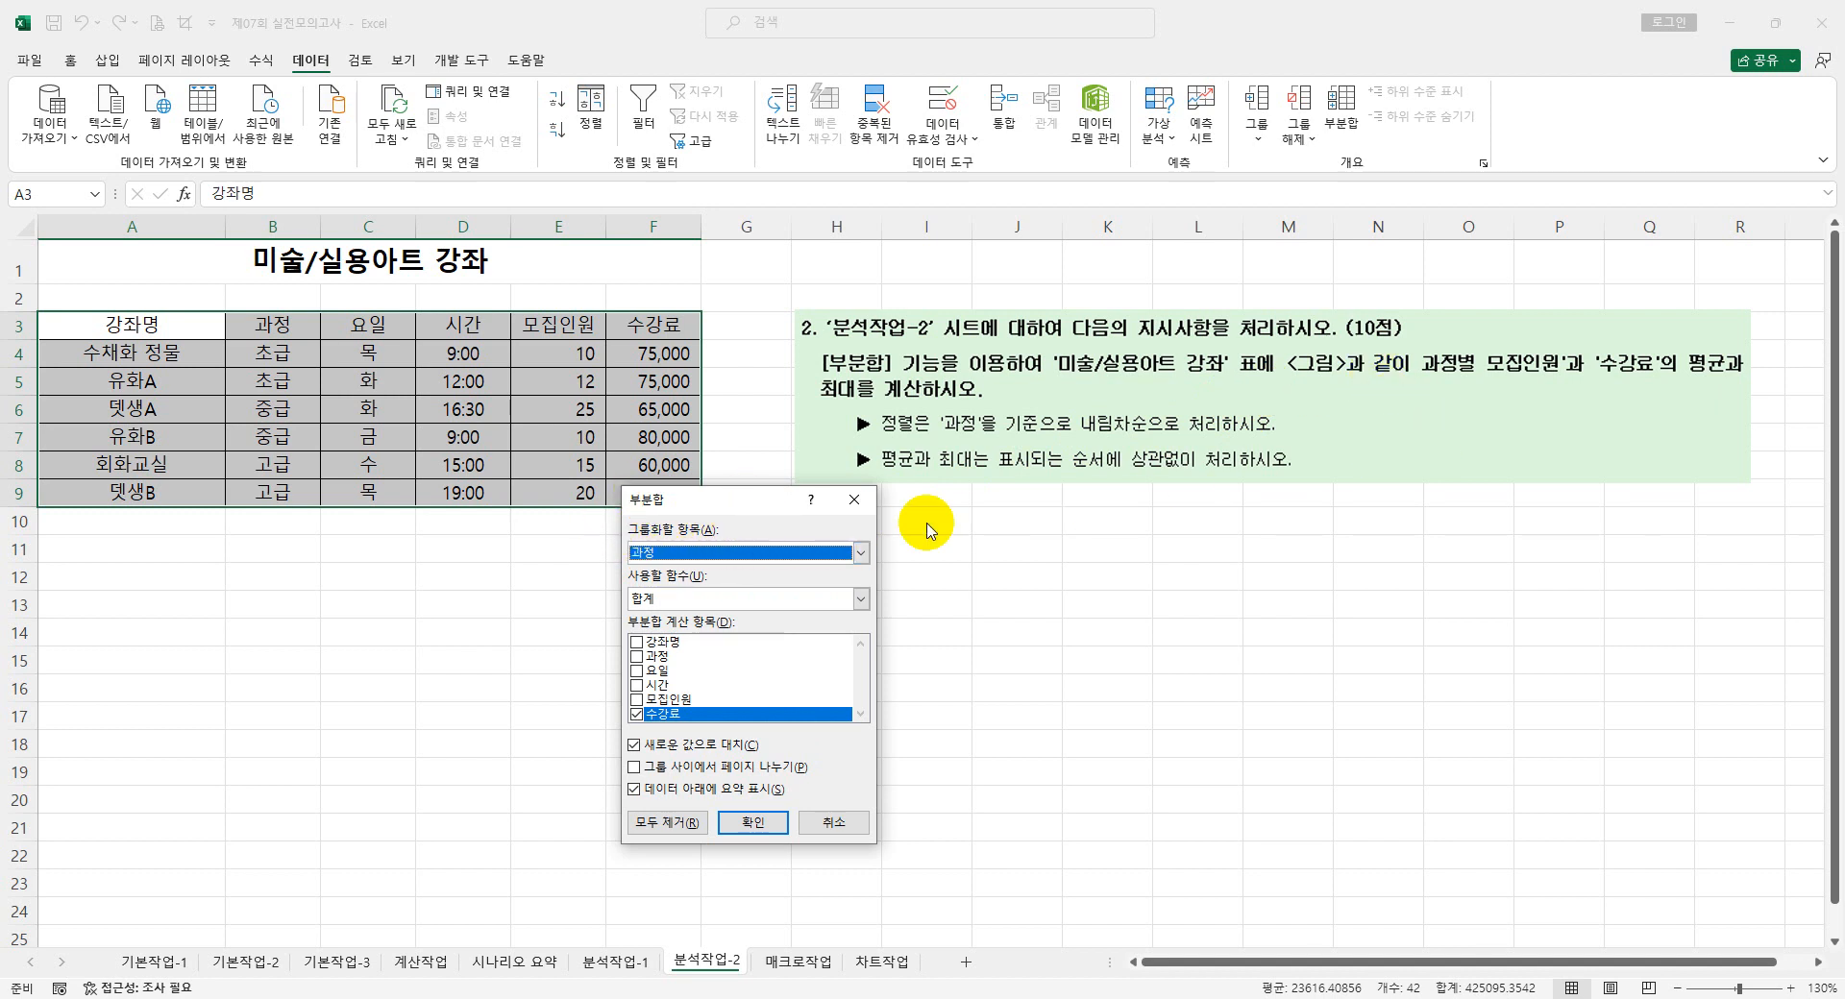
left_click_drag(1421, 343, 1461, 388)
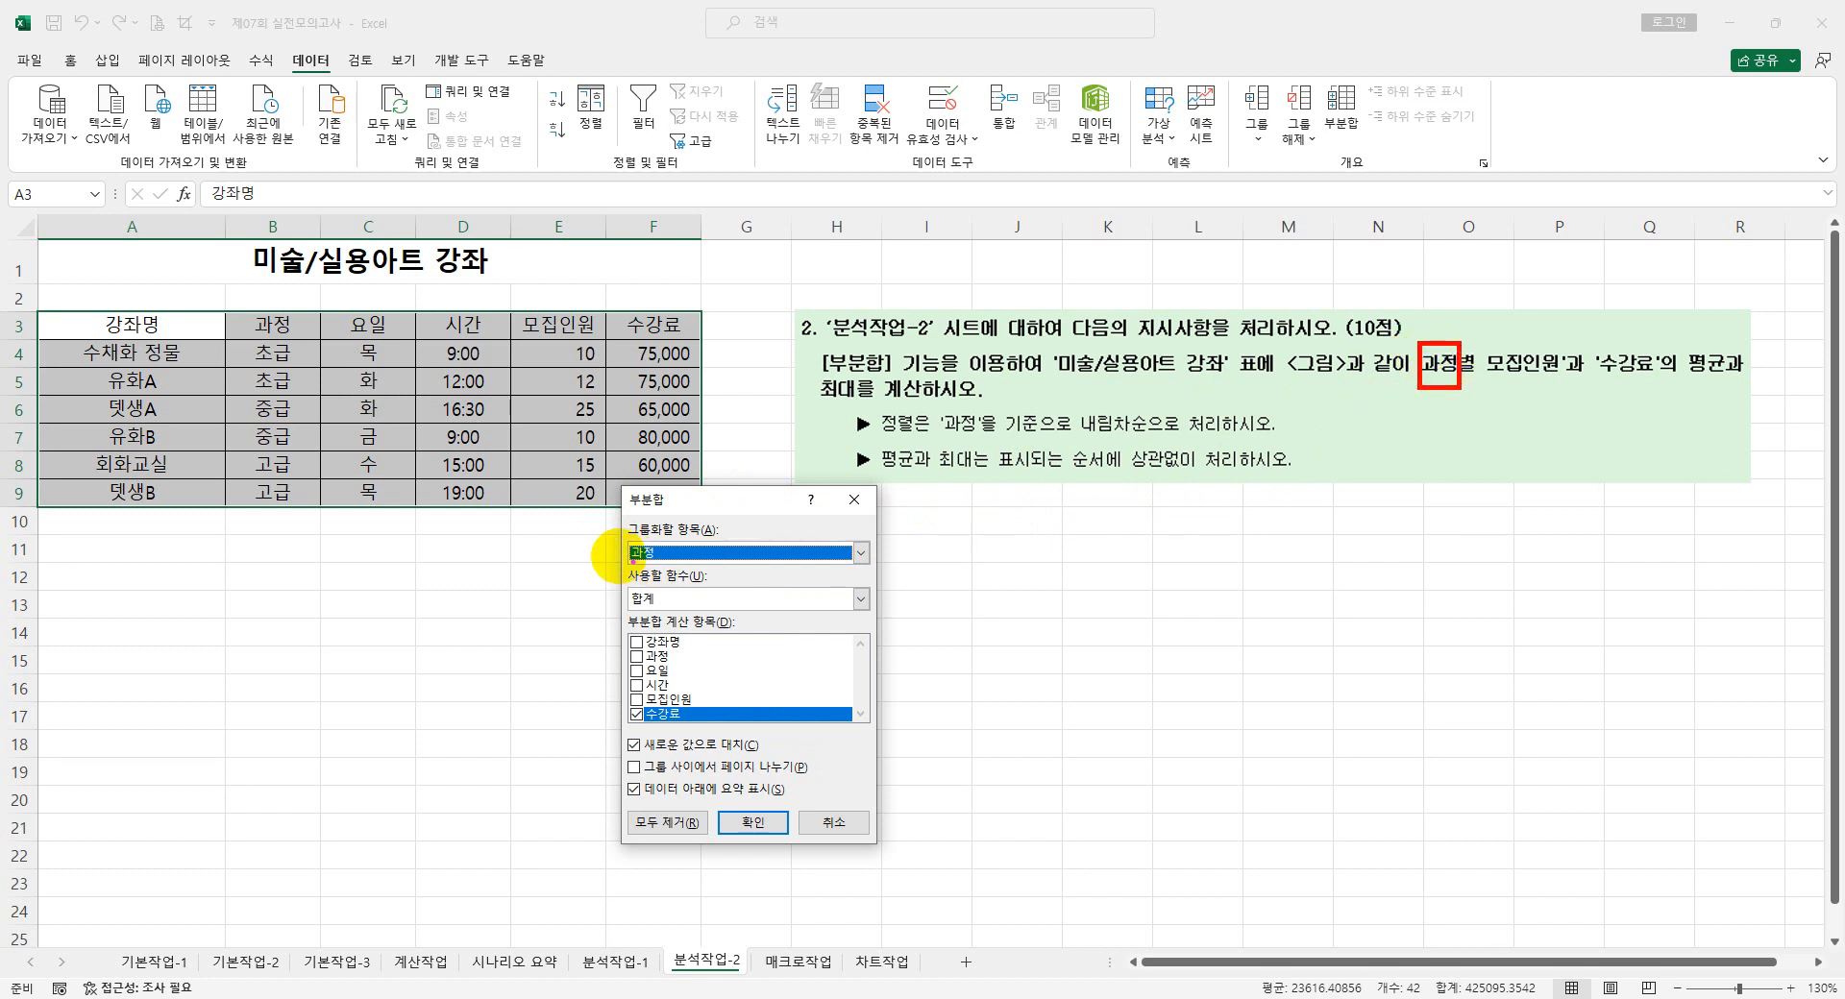
left_click_drag(625, 539, 873, 568)
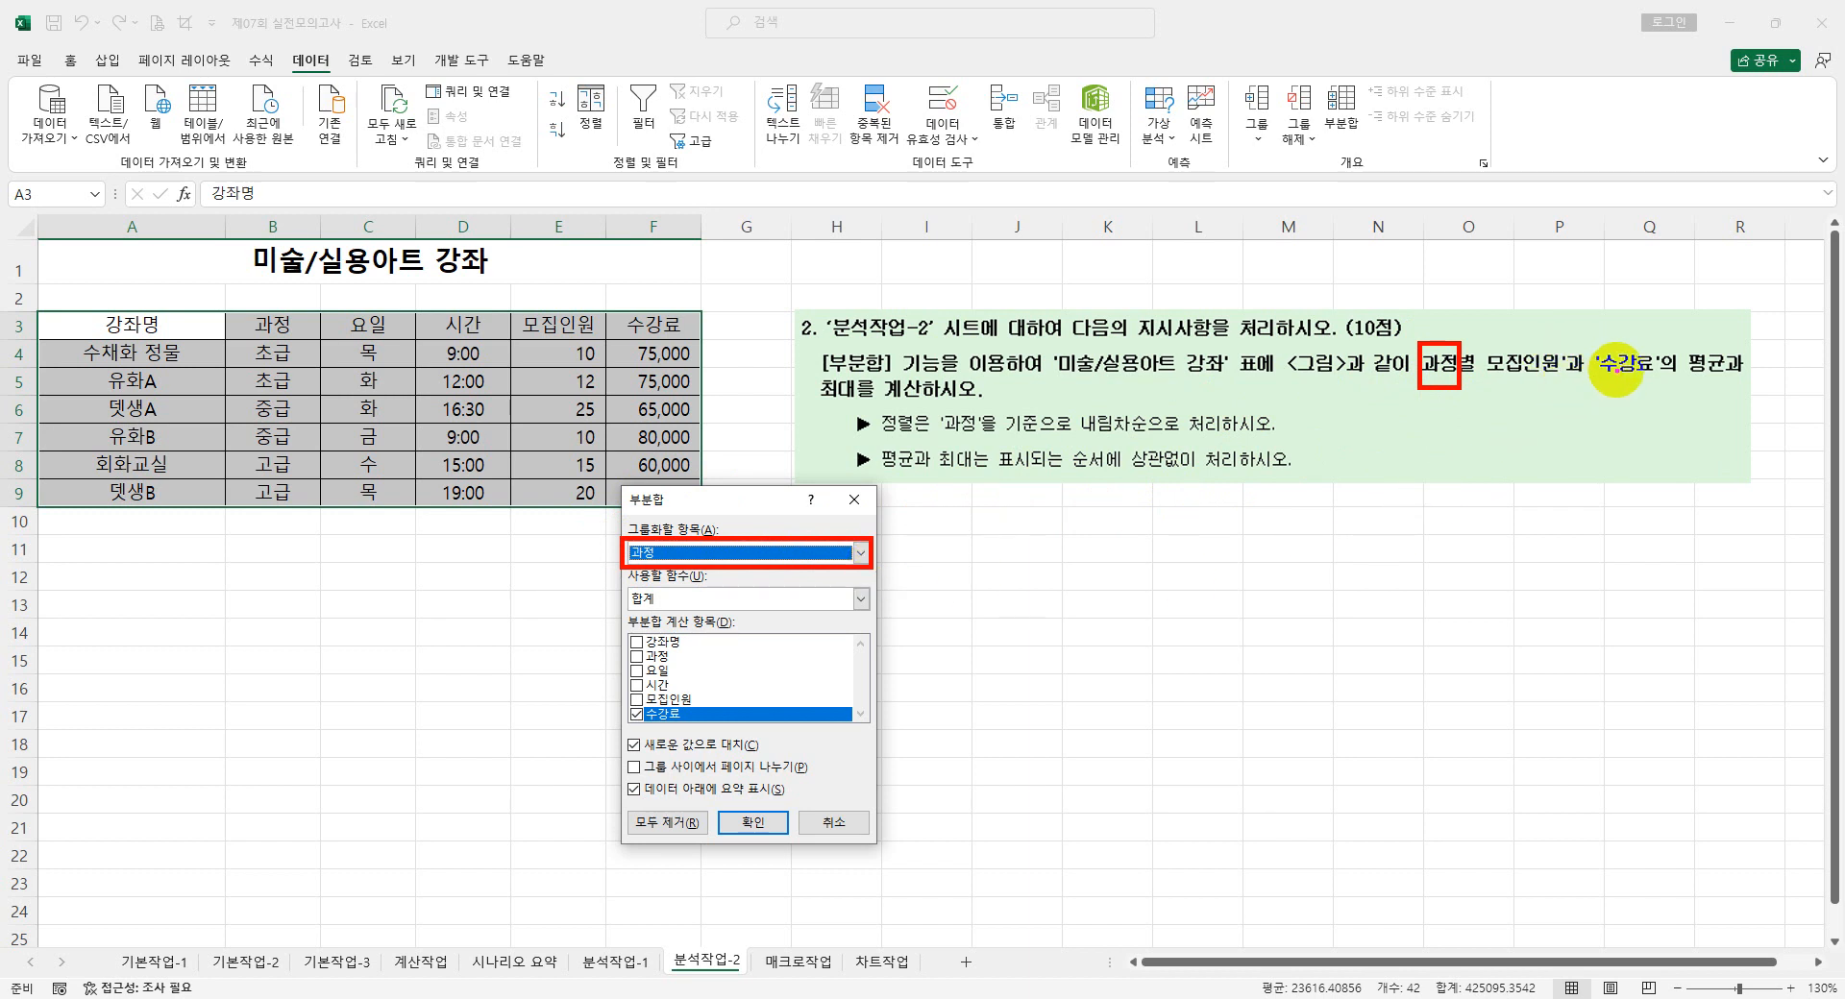
key("Escape")
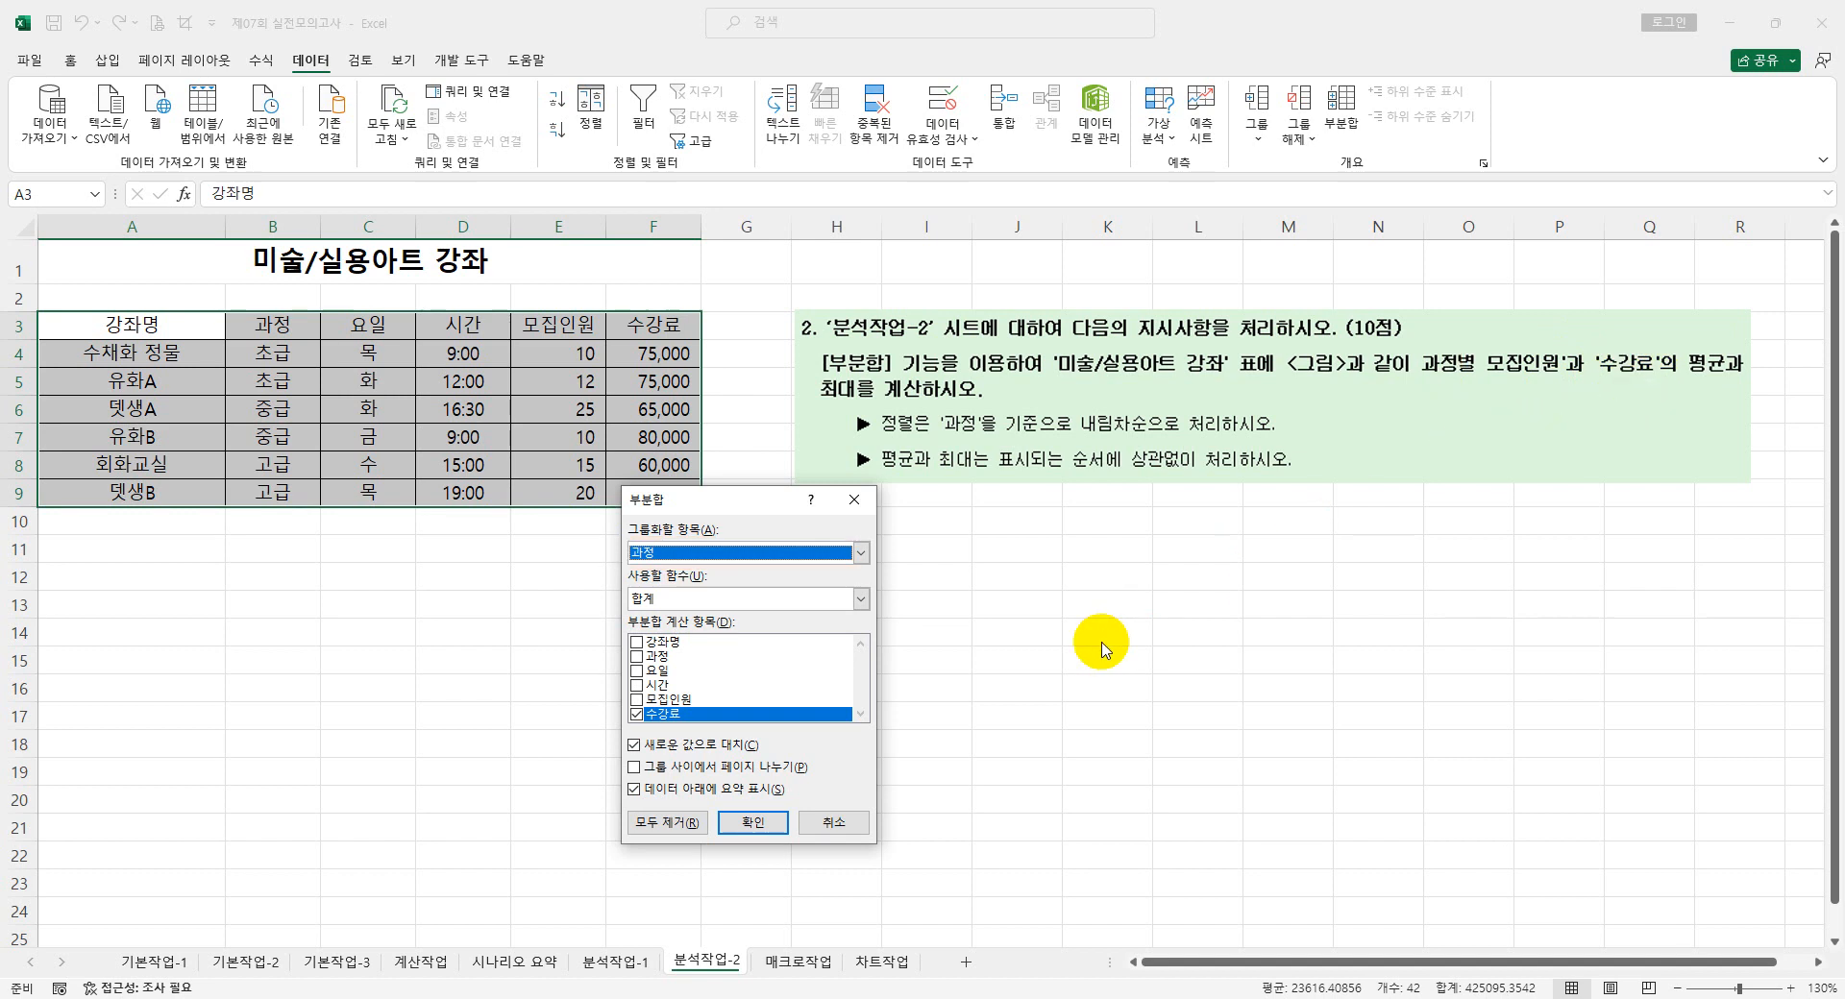
left_click(637, 700)
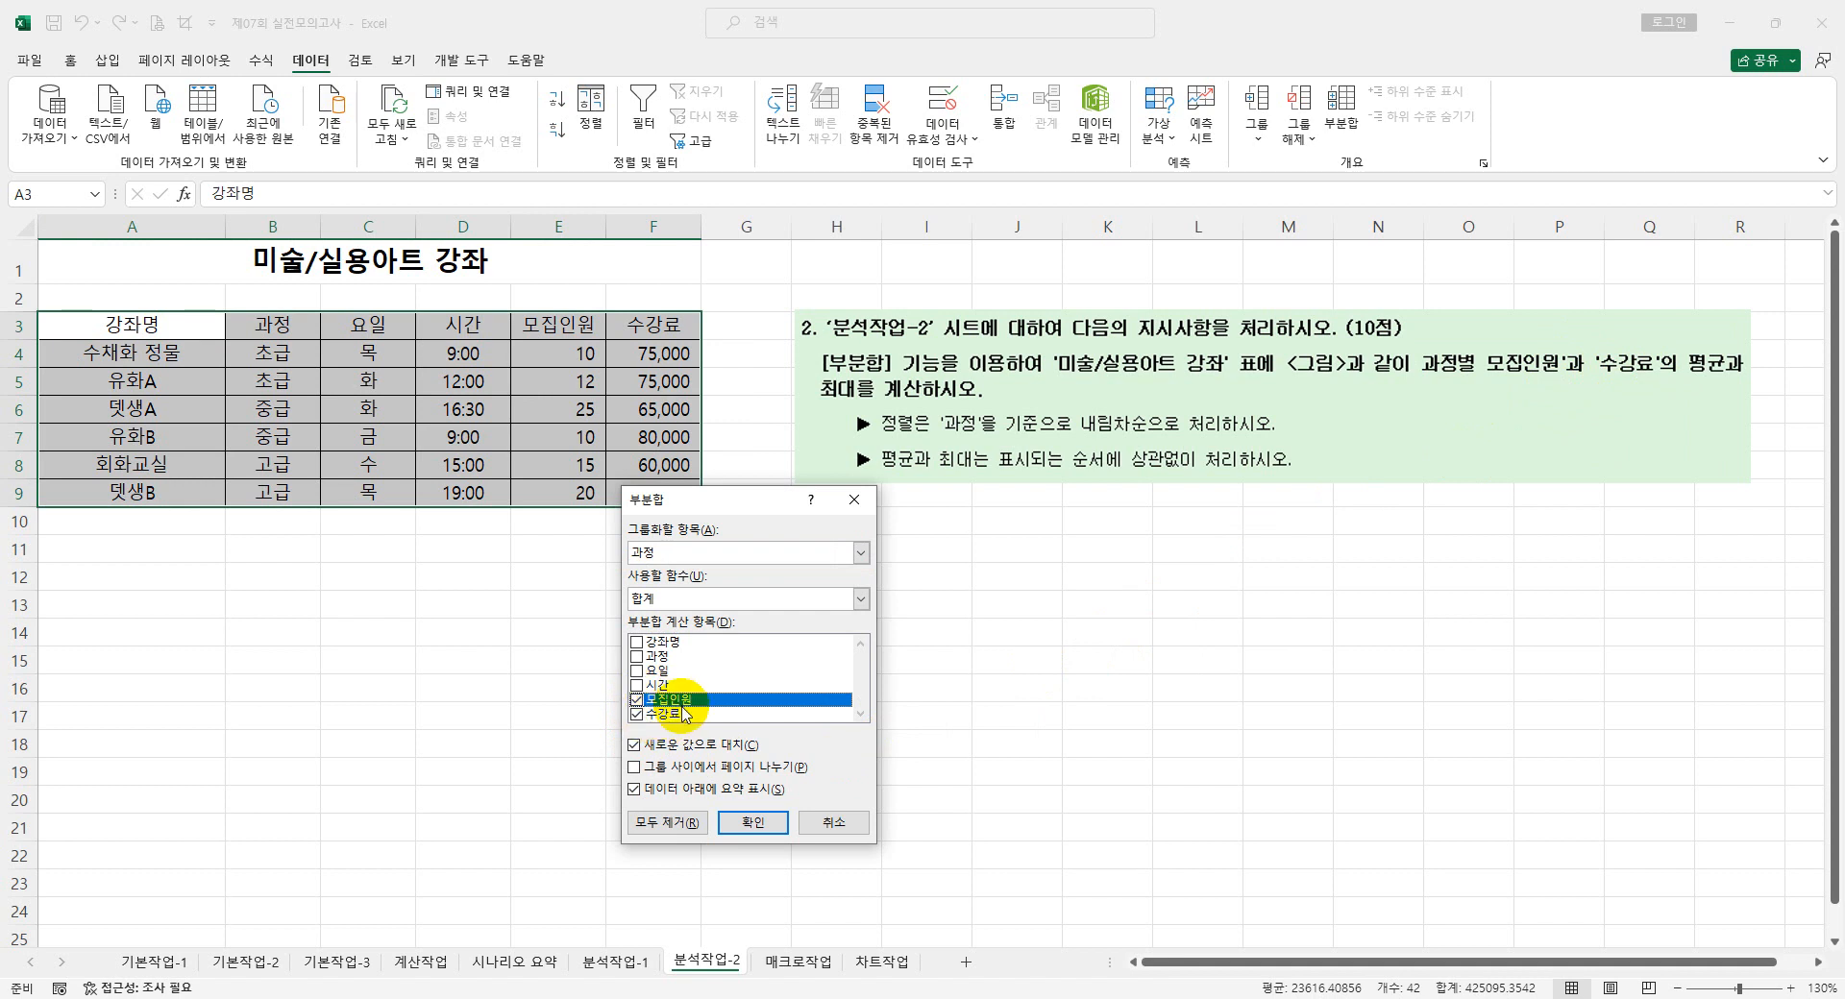
left_click(683, 601)
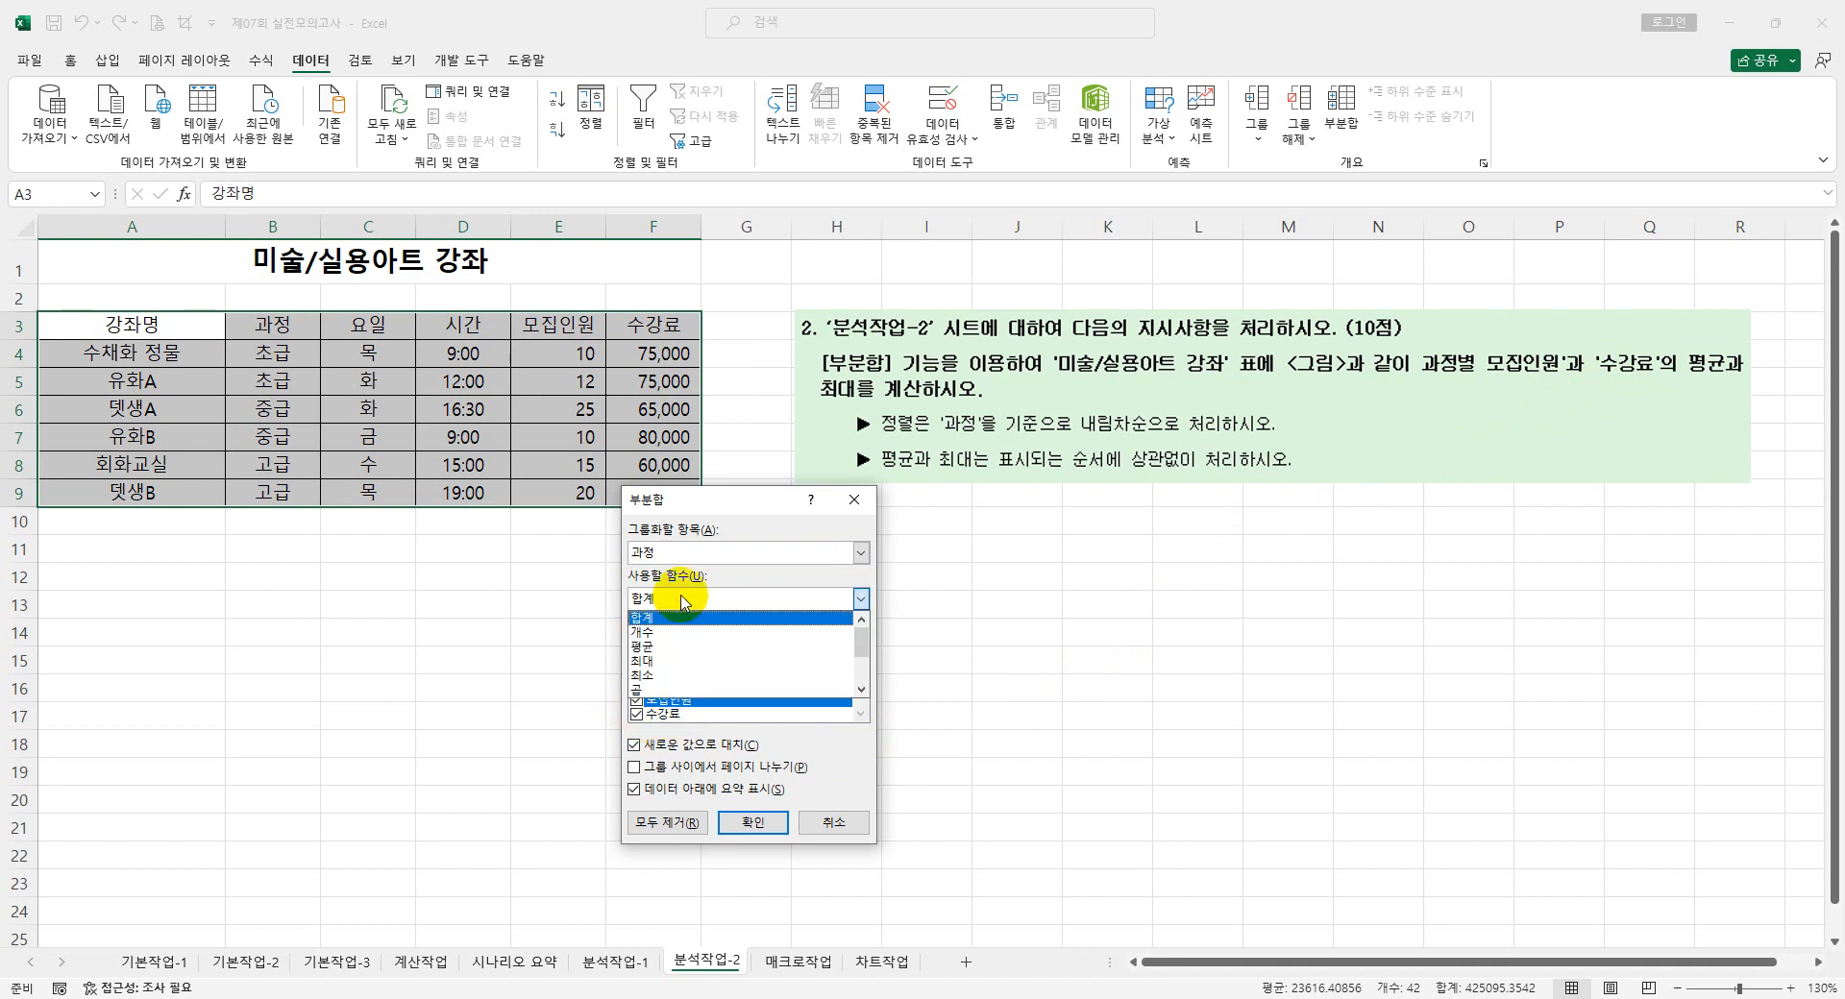
left_click(661, 647)
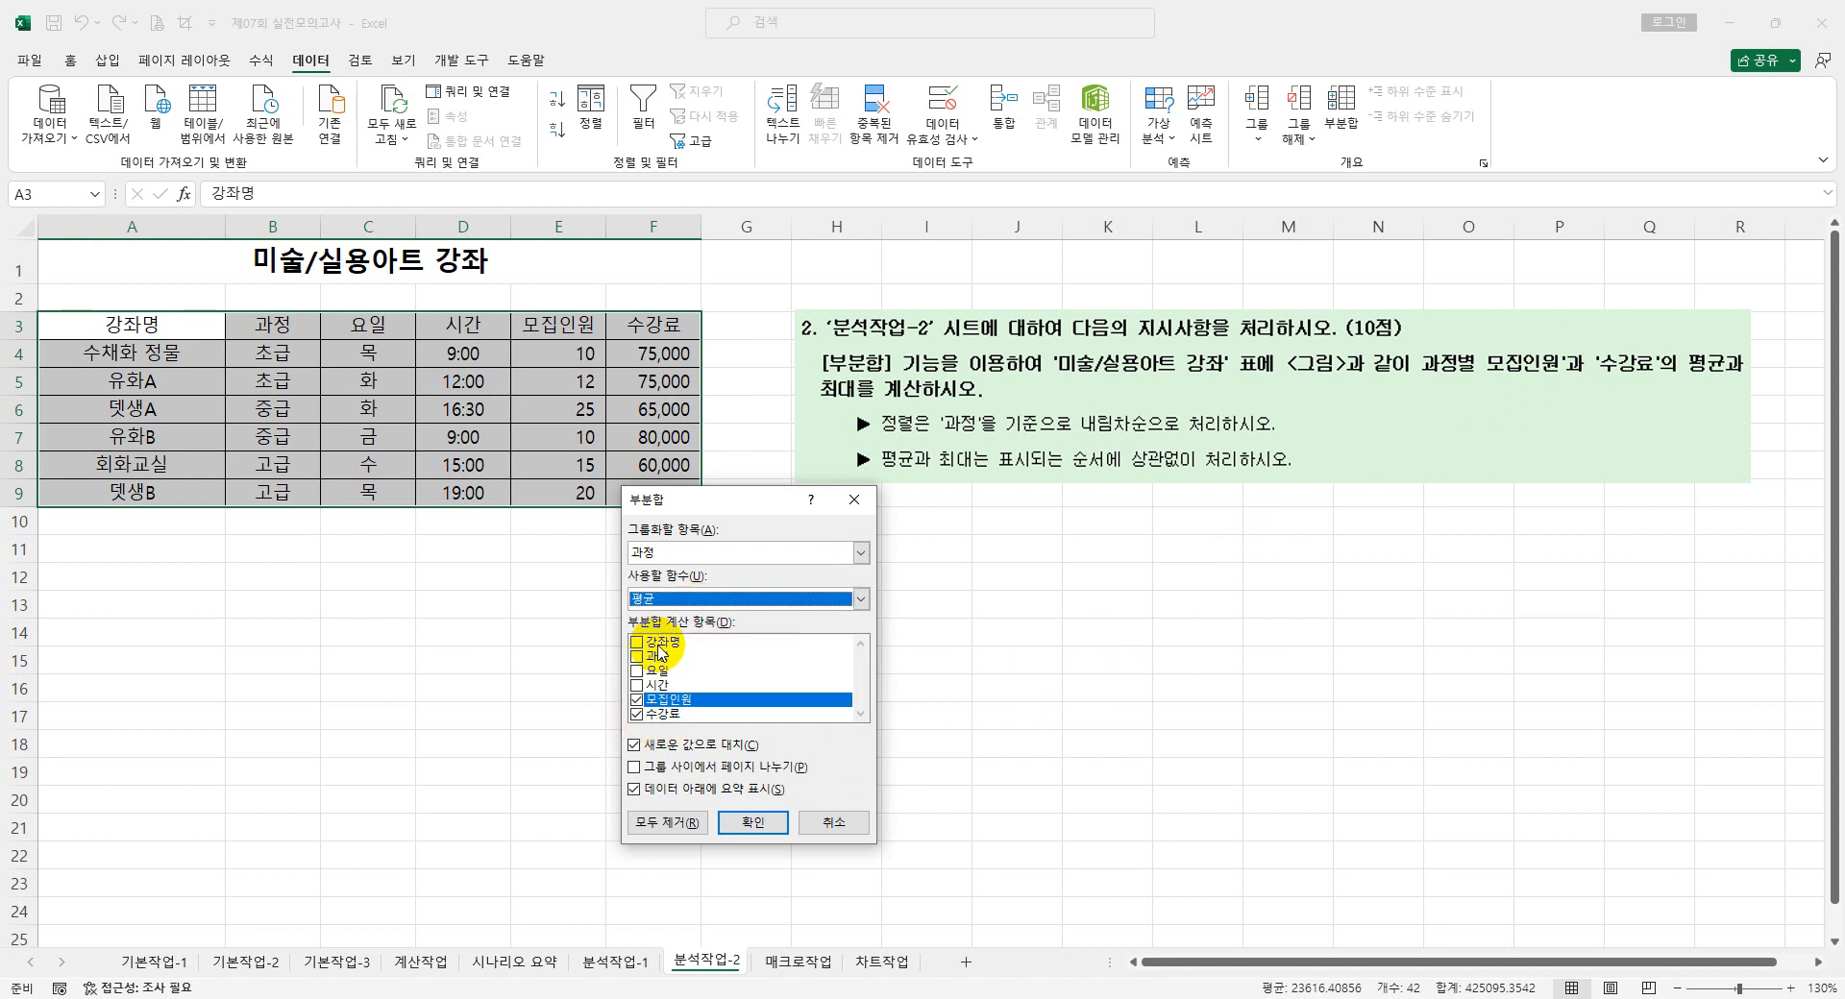
left_click(752, 823)
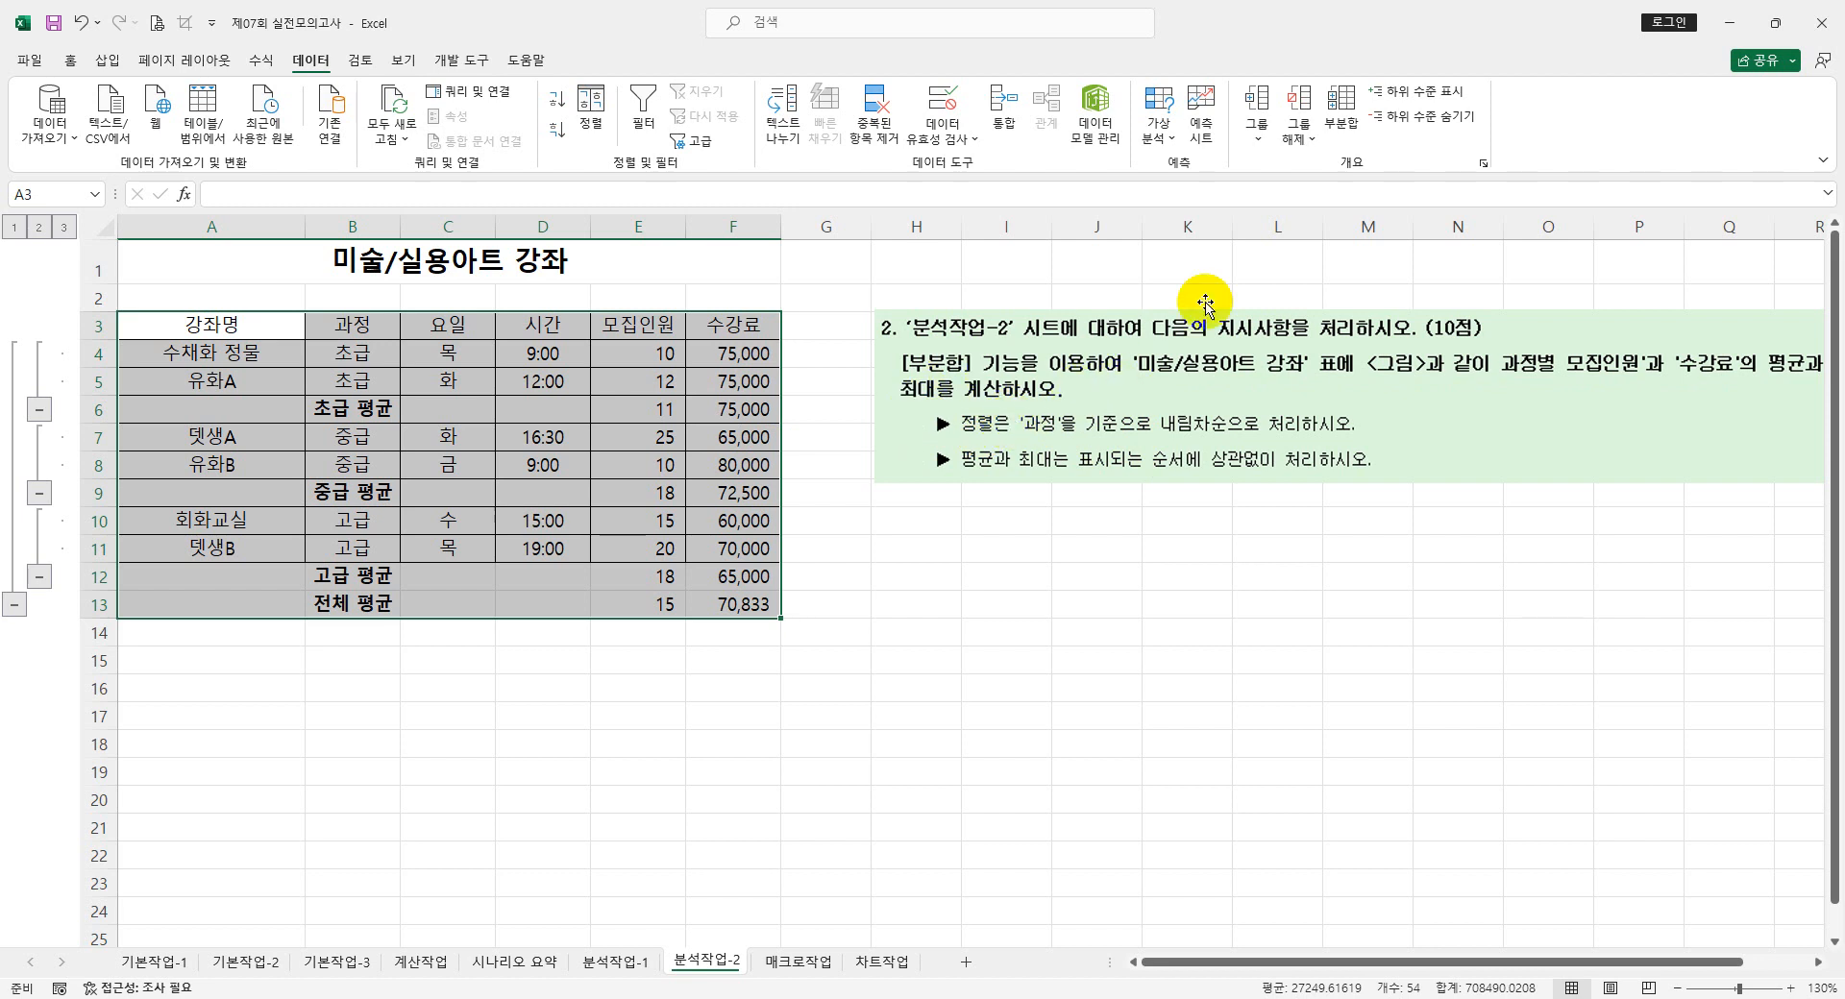
- Add a second subtotal by 과정 with the 최대 function on 모집인원 and 수강료, without replacing the existing averages
left_click(1340, 125)
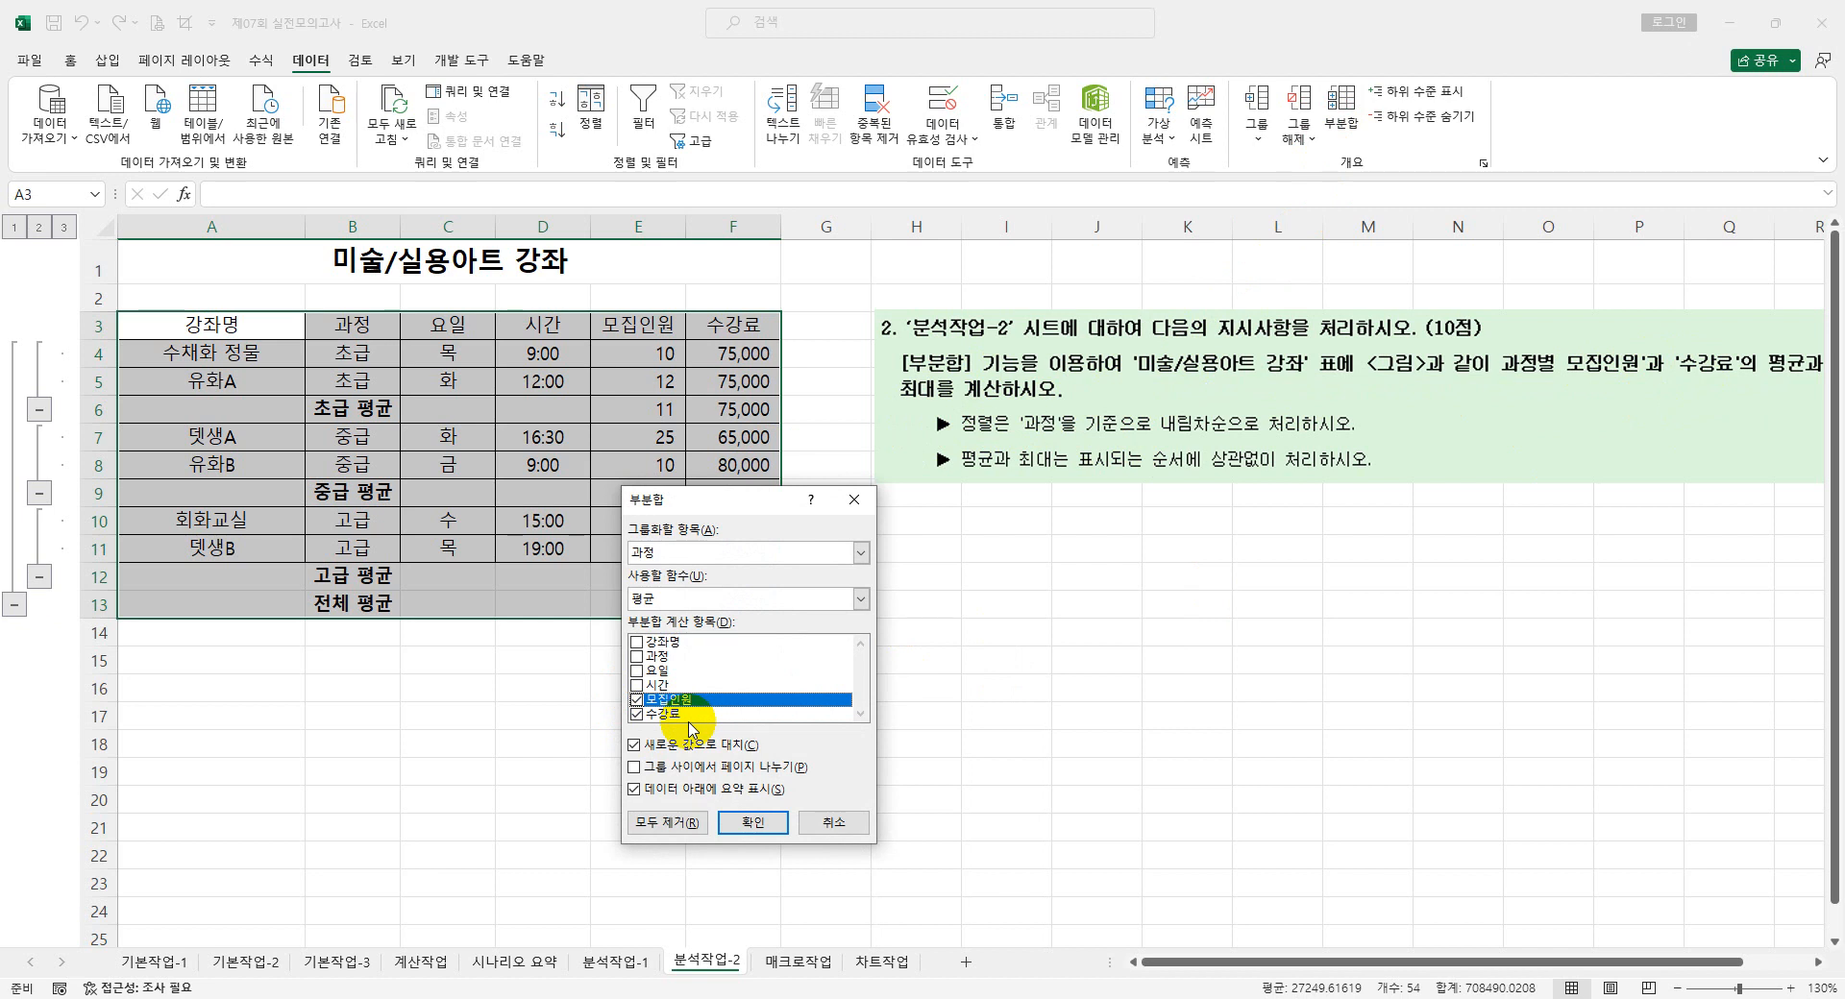
left_click(670, 600)
left_click(659, 673)
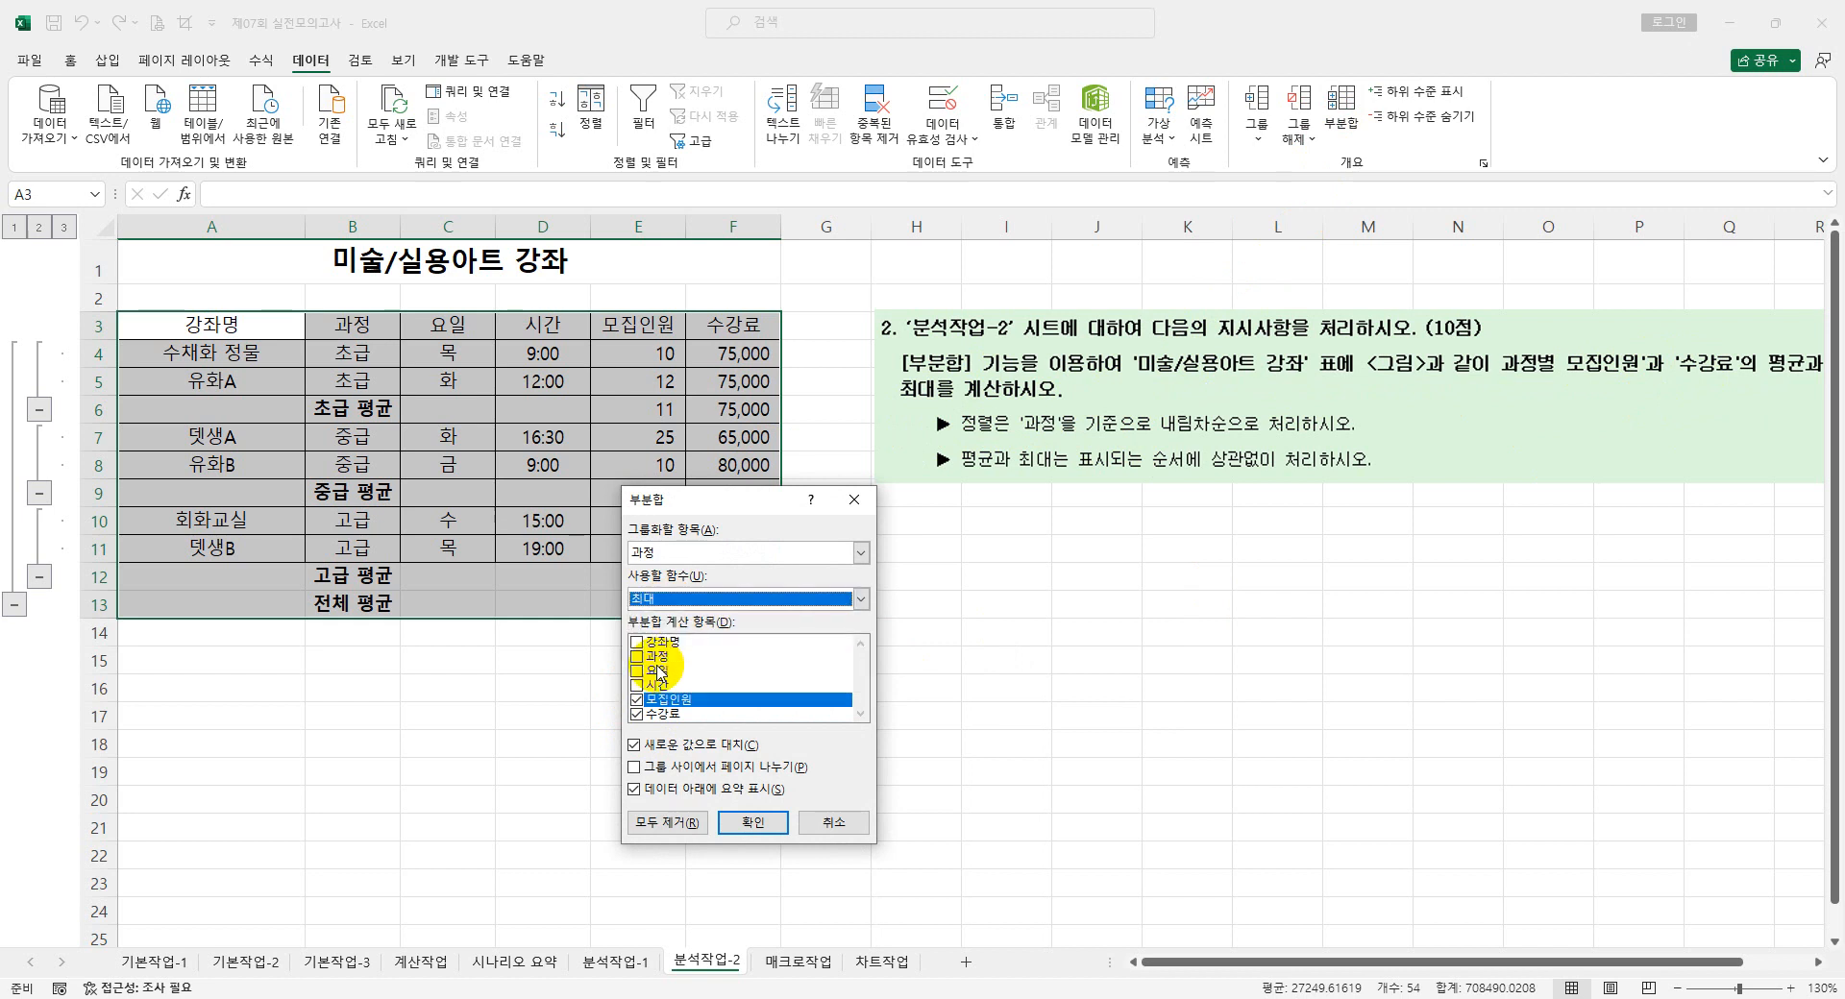
left_click(634, 746)
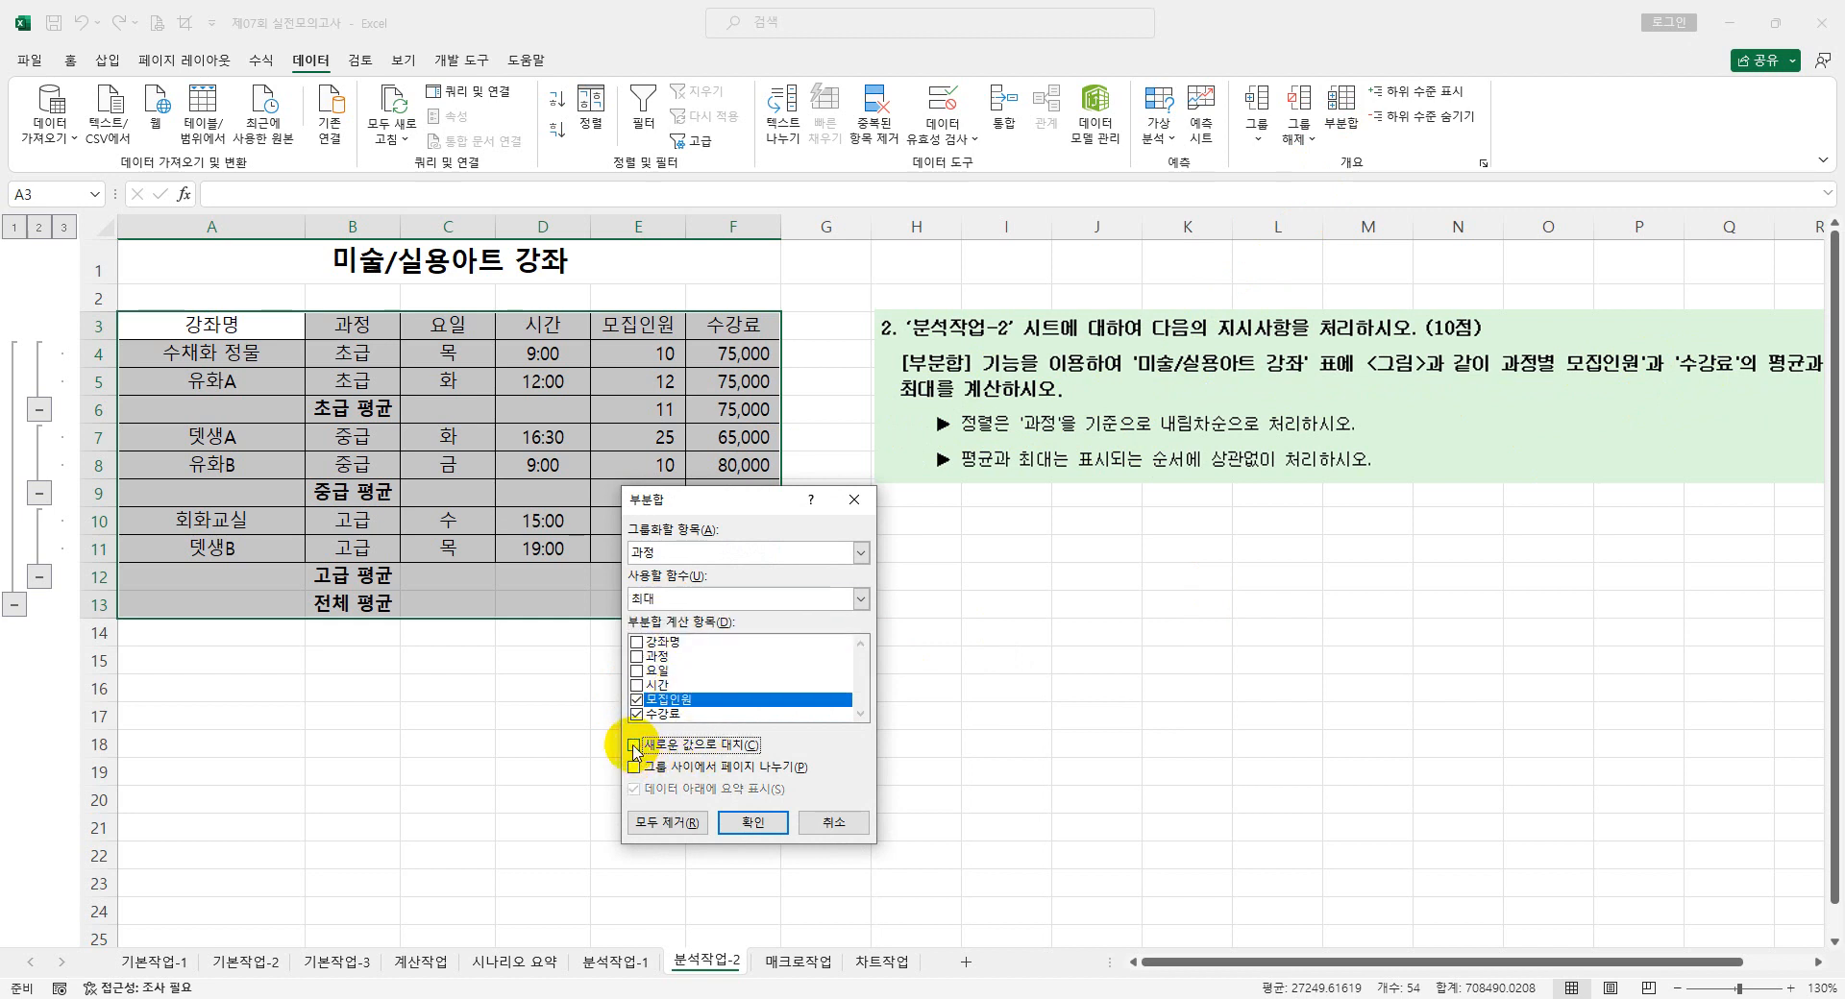
left_click(755, 823)
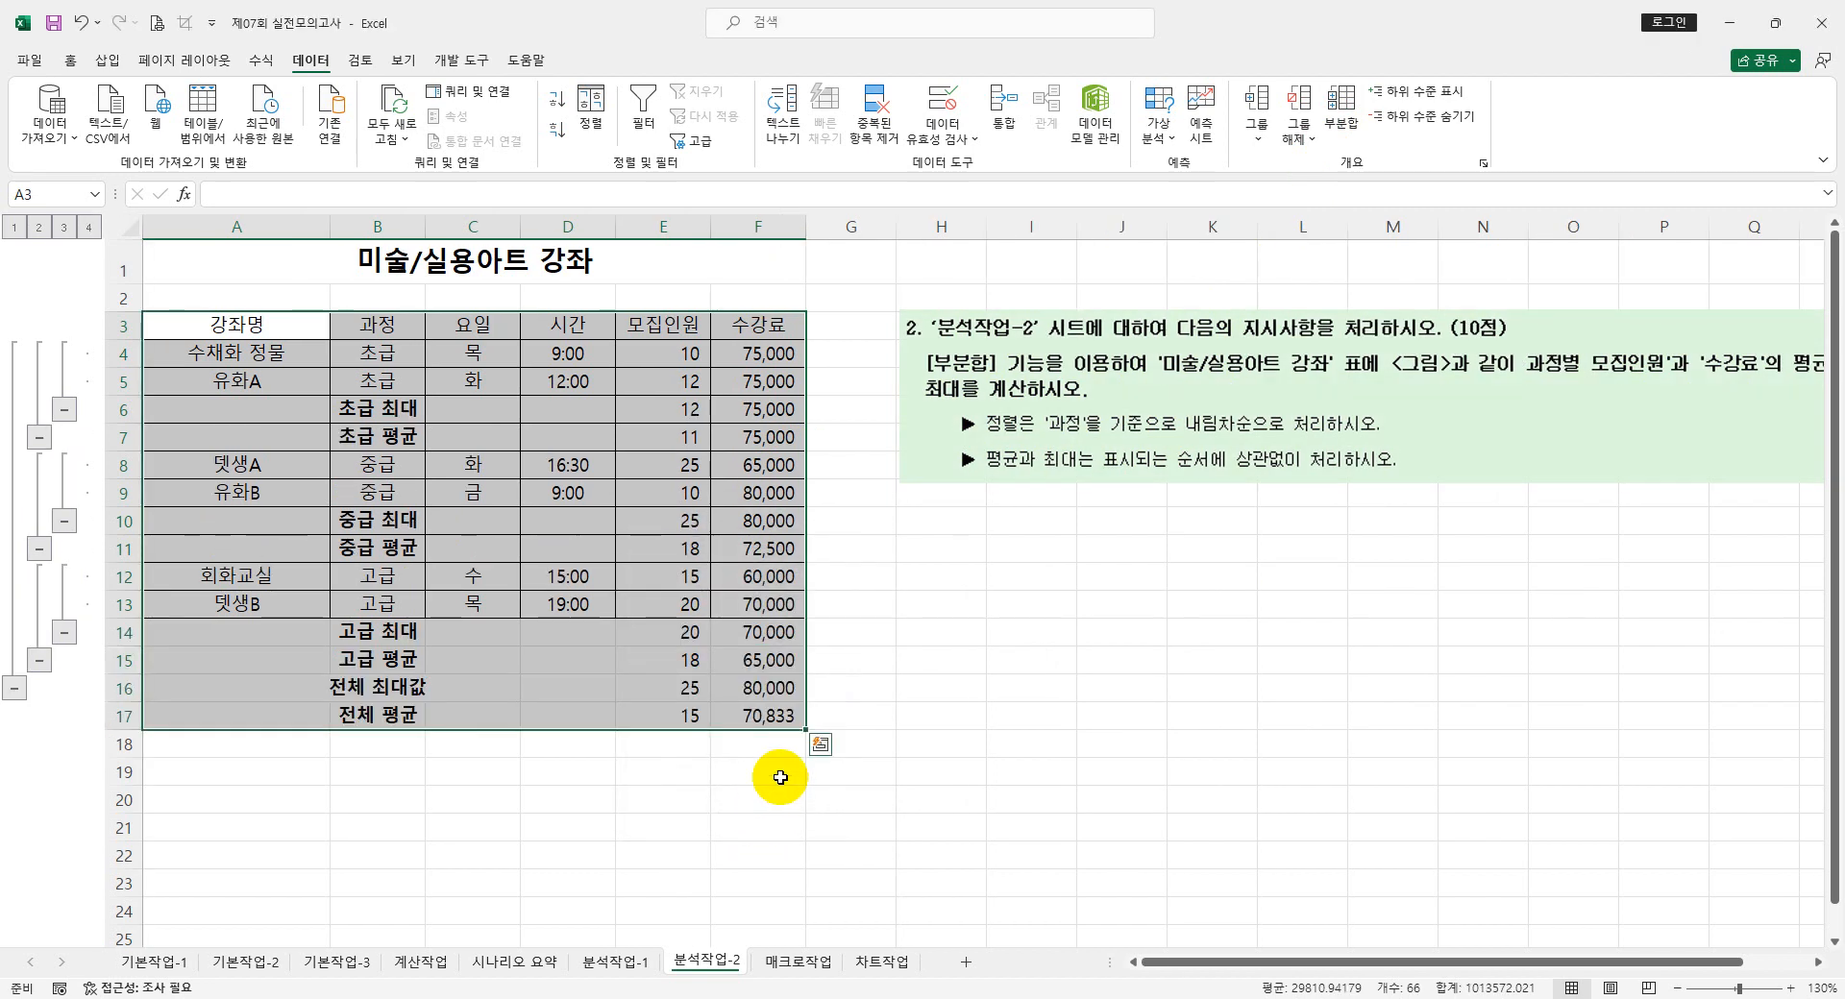